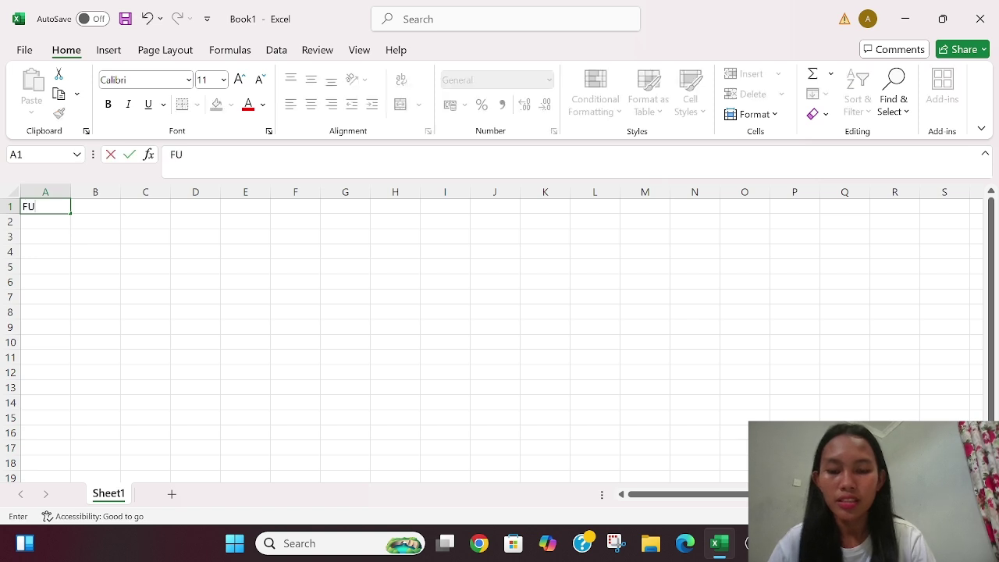
Step: Enter the title "FUNGSI LOGIKA" in cell A1, then merge and center it across A1:L1
type("OG")
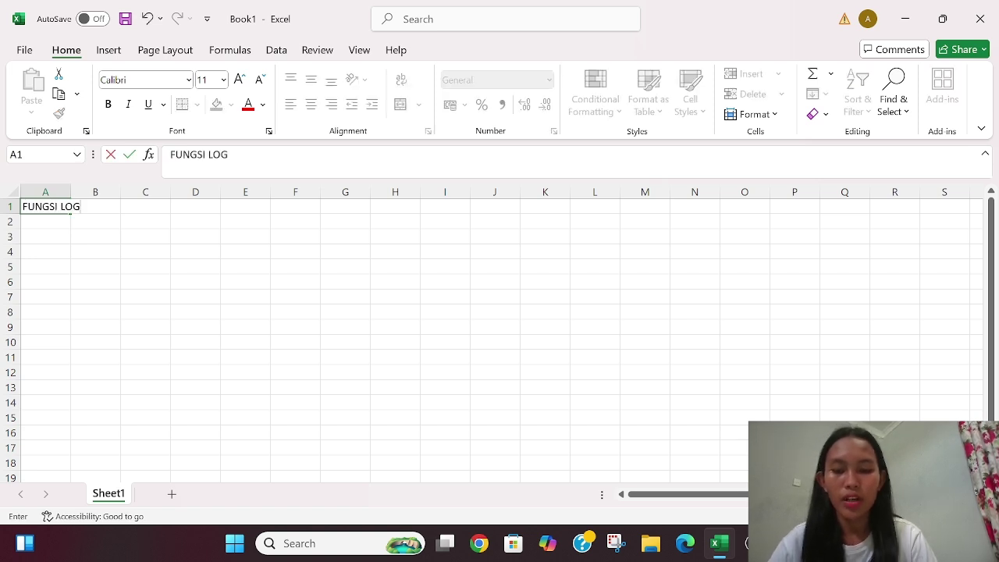
type("IKA")
left_click(36, 236)
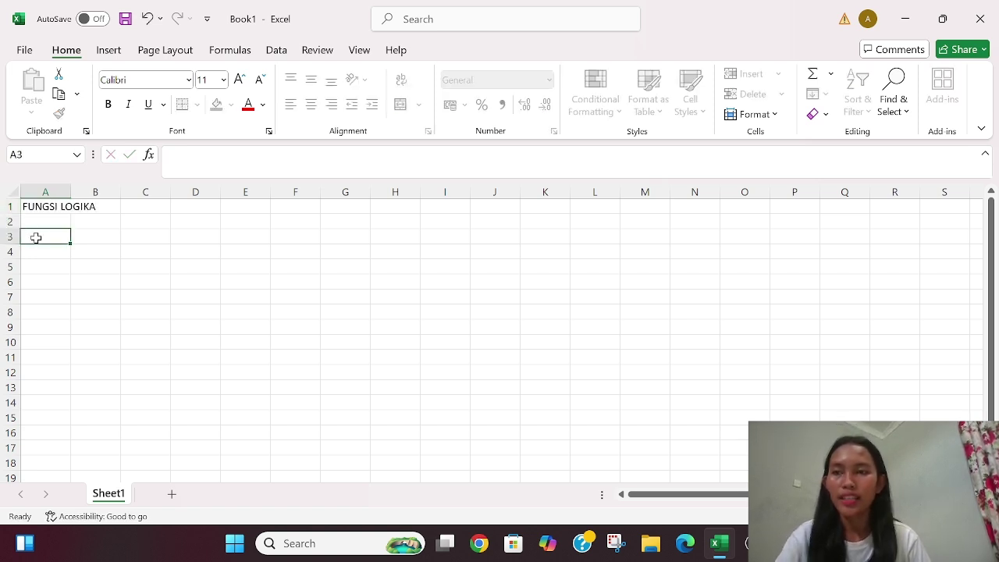
left_click_drag(36, 205, 598, 211)
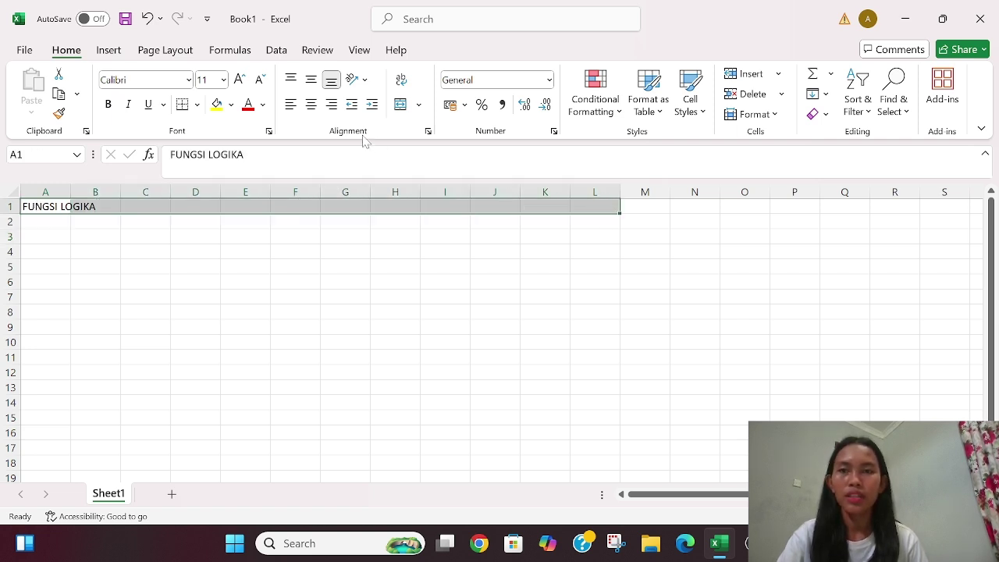
left_click(401, 106)
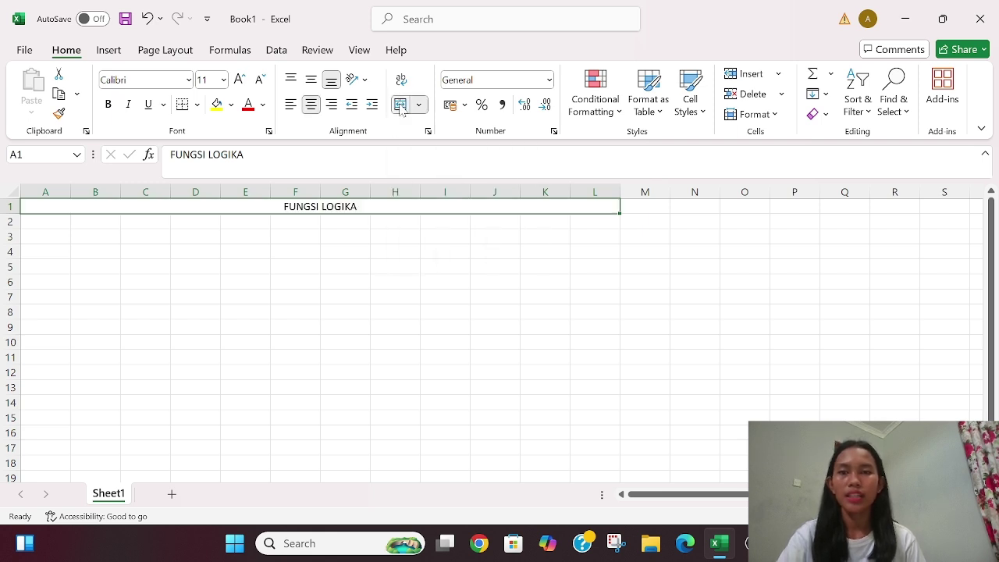
Step: Format the merged title as 12 pt bold with a light blue fill
left_click(223, 79)
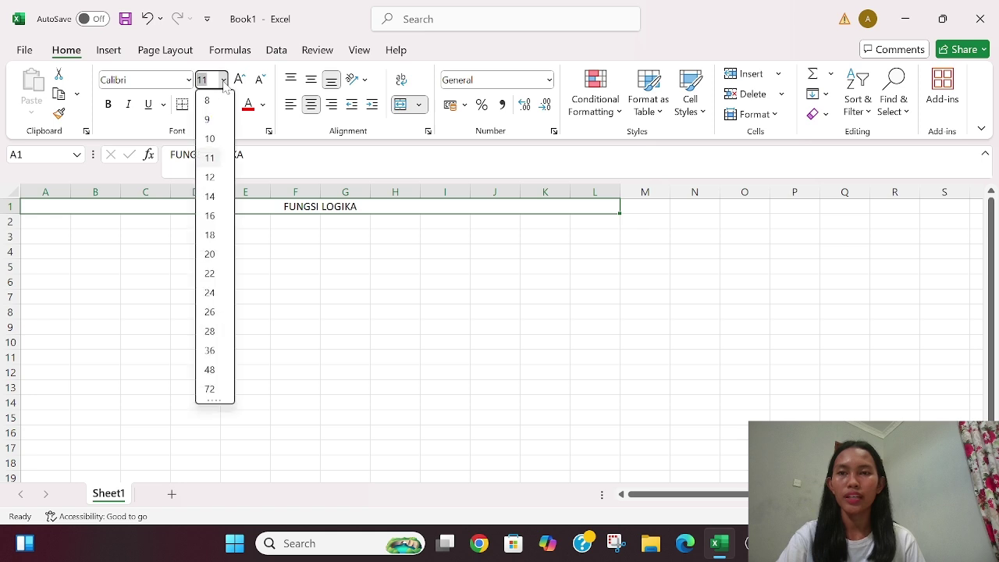
left_click(211, 177)
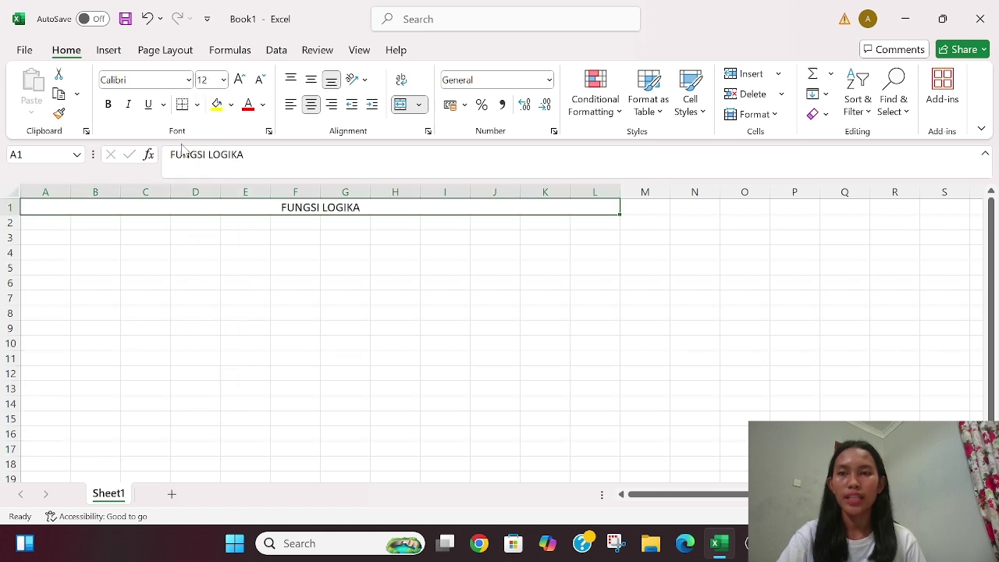
left_click(109, 105)
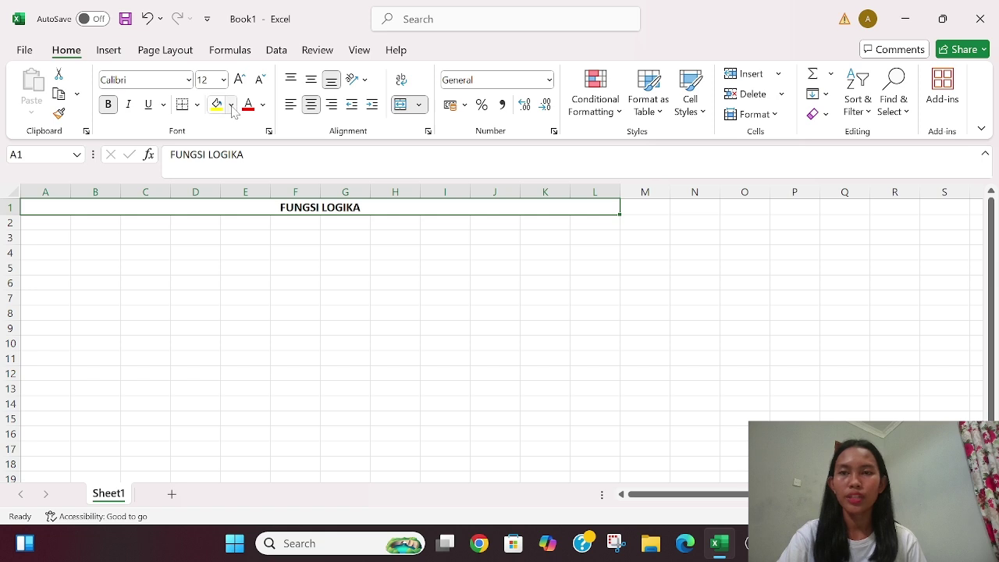
left_click(231, 105)
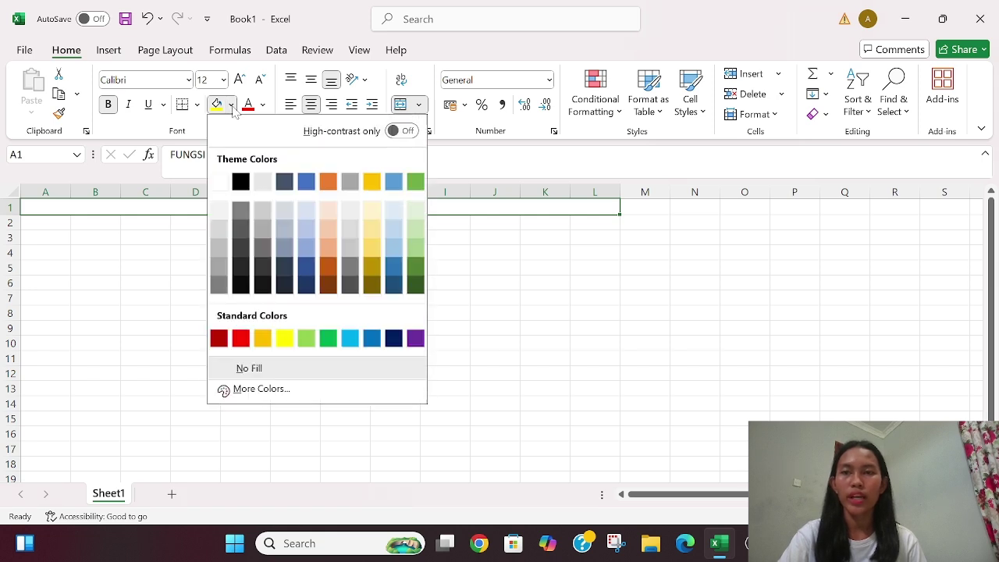
left_click(307, 235)
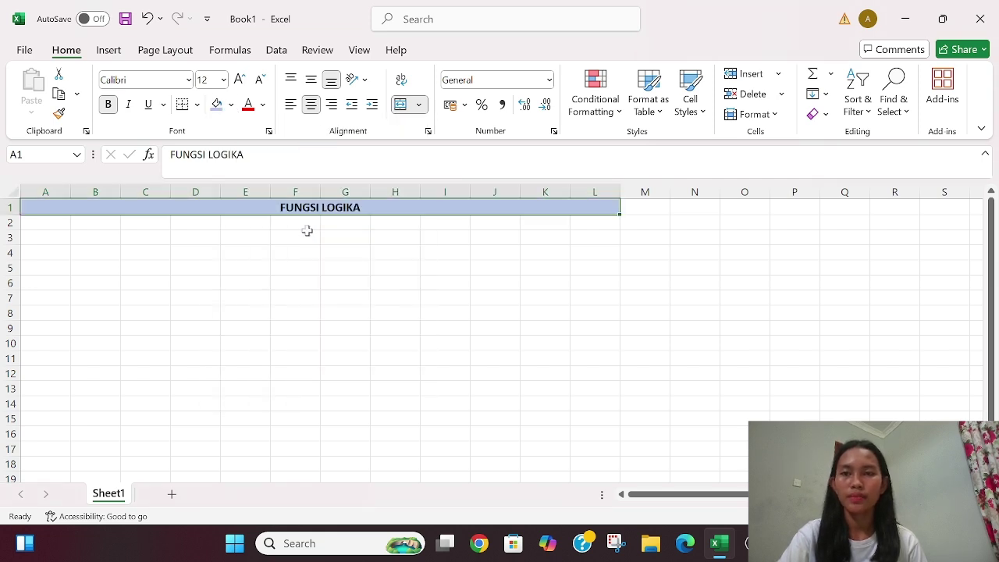
Step: Begin a note in cell A3 with "1. LOGIKA NOT --> Implementasi dari NEGASI"
left_click(48, 240)
type("1")
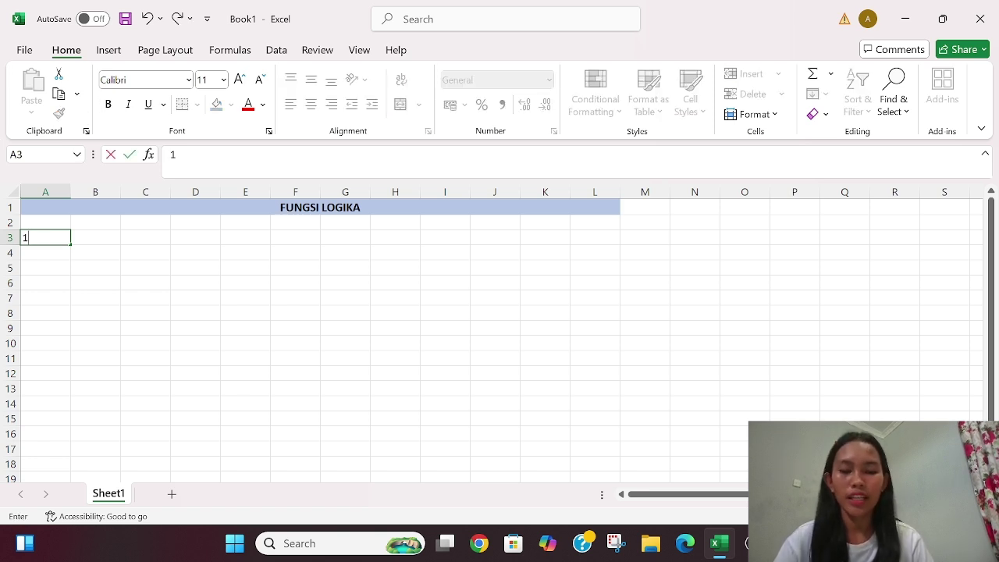
type(". LOG")
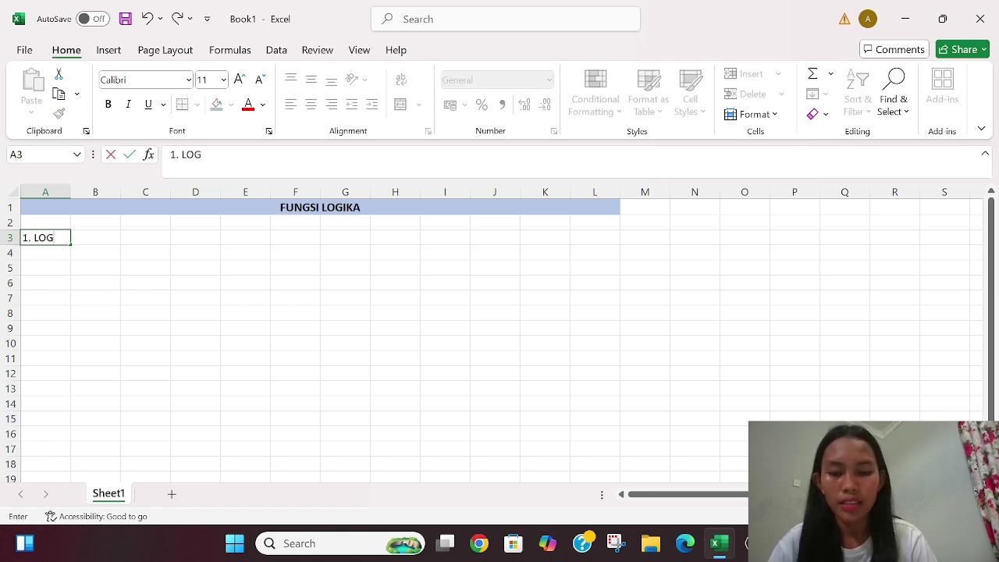
type("IKA NOT")
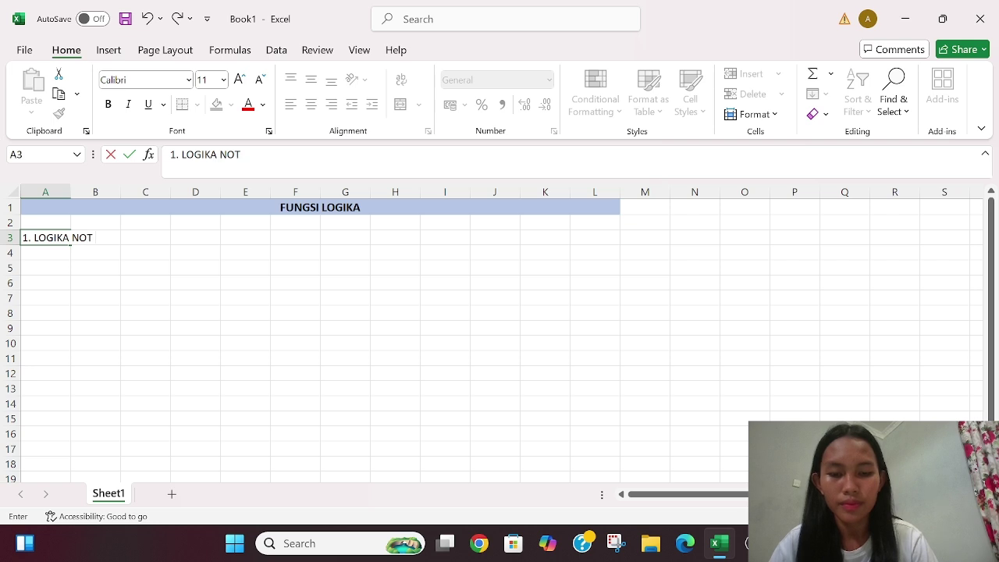
type(" --")
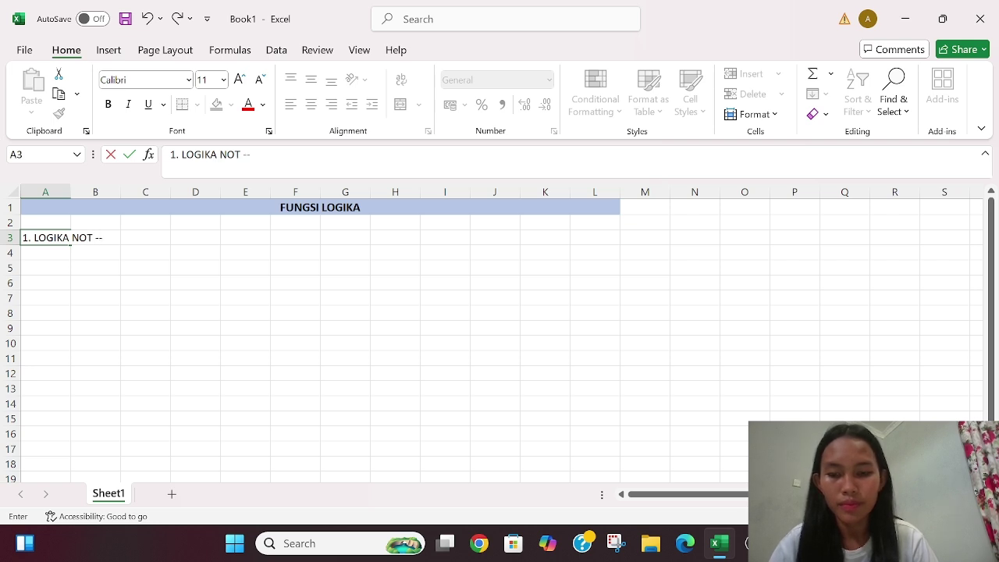
type(">")
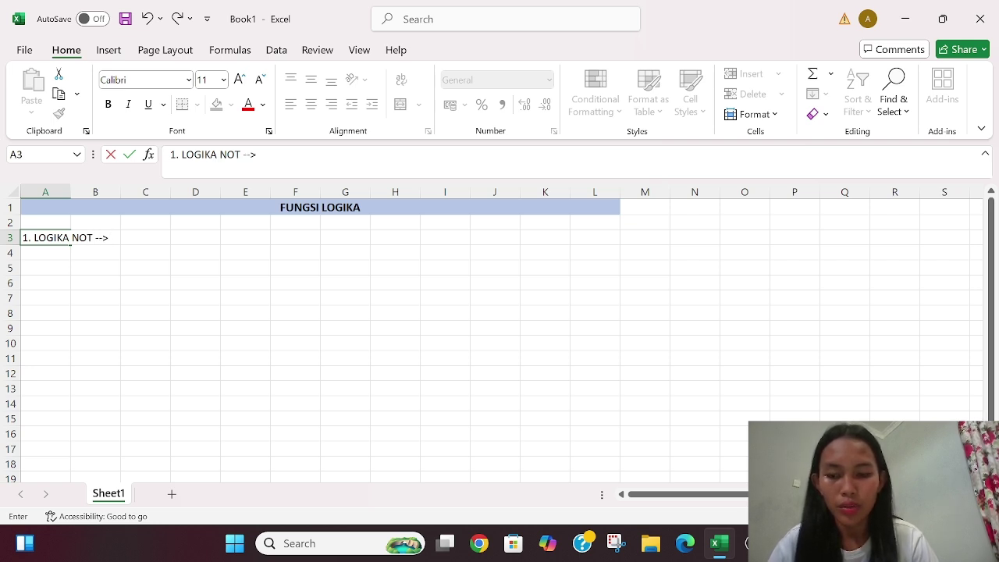
type(" Implementa")
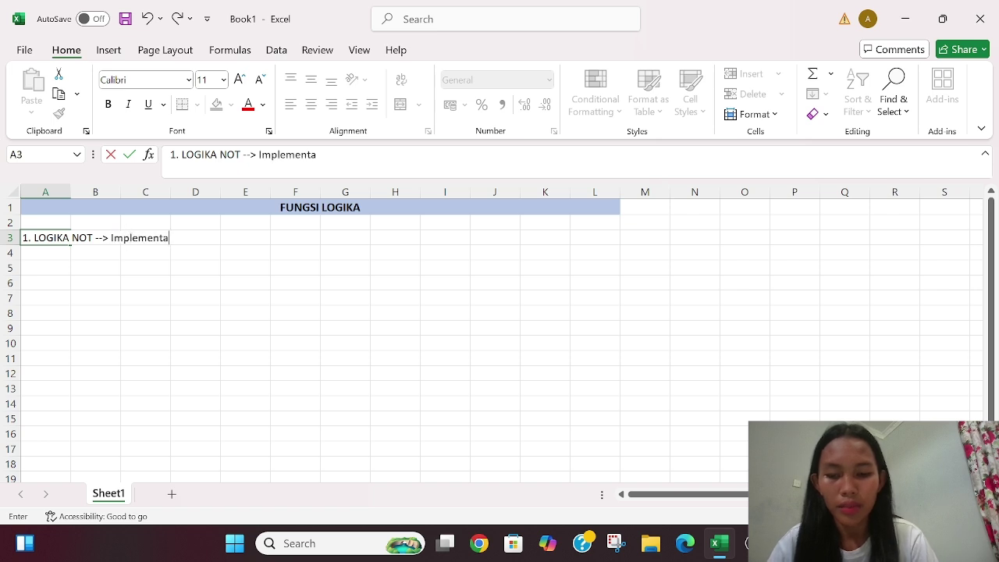
type("si dar")
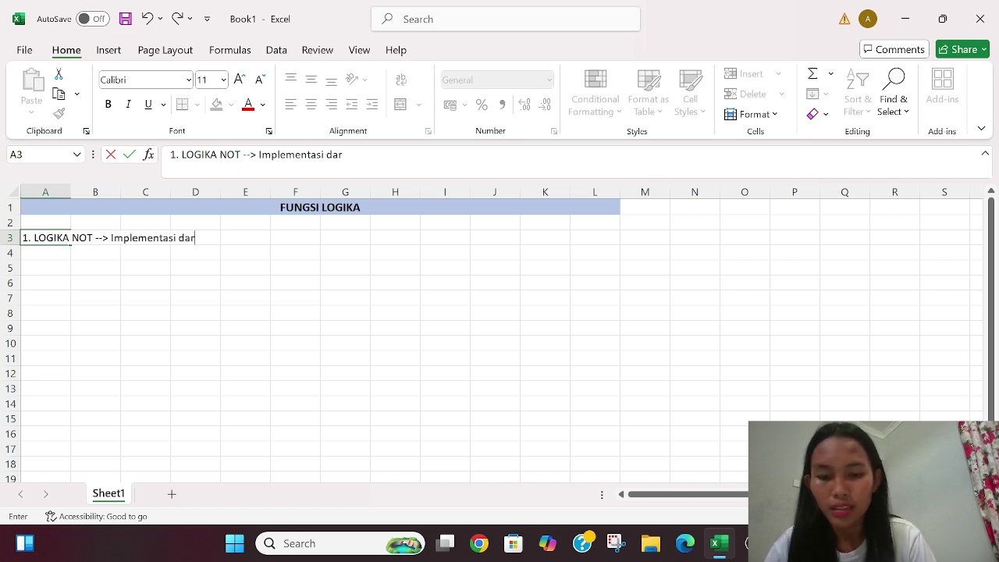
type("i NEGASI")
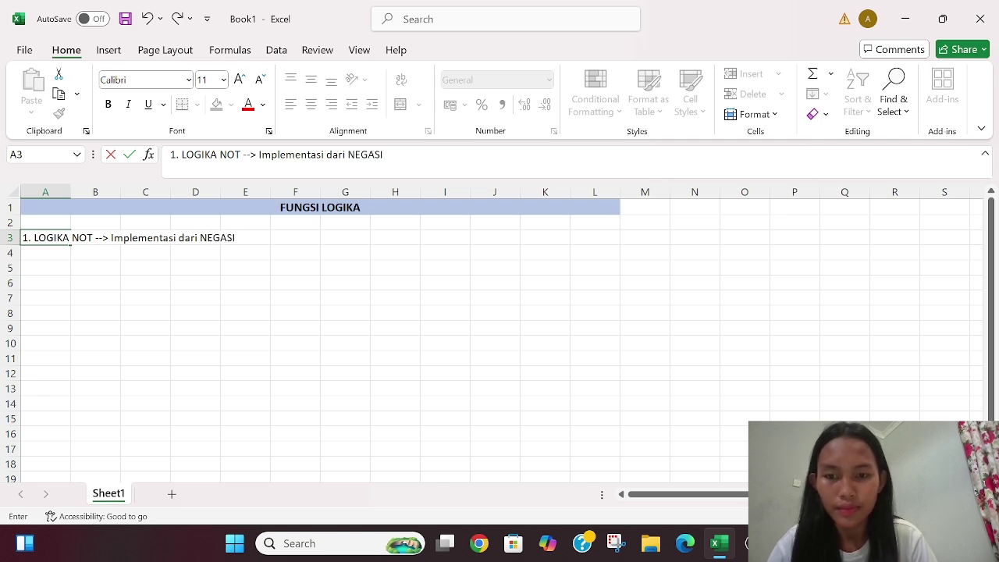
Step: Continue the A3 note with ". Merupakan pernyataan yang berbanding terbalik dari statement awal"
type(". Mer")
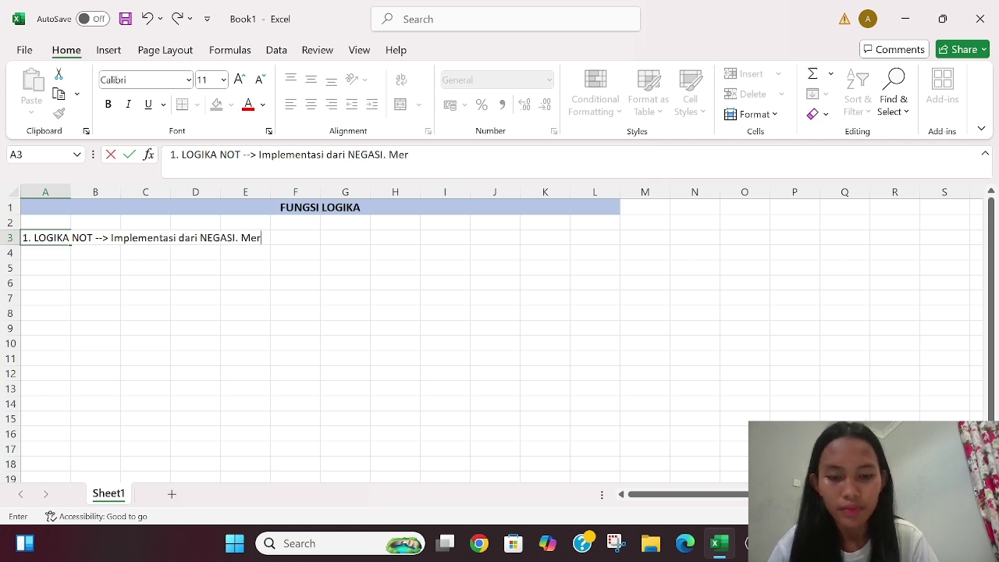
type("upakan p")
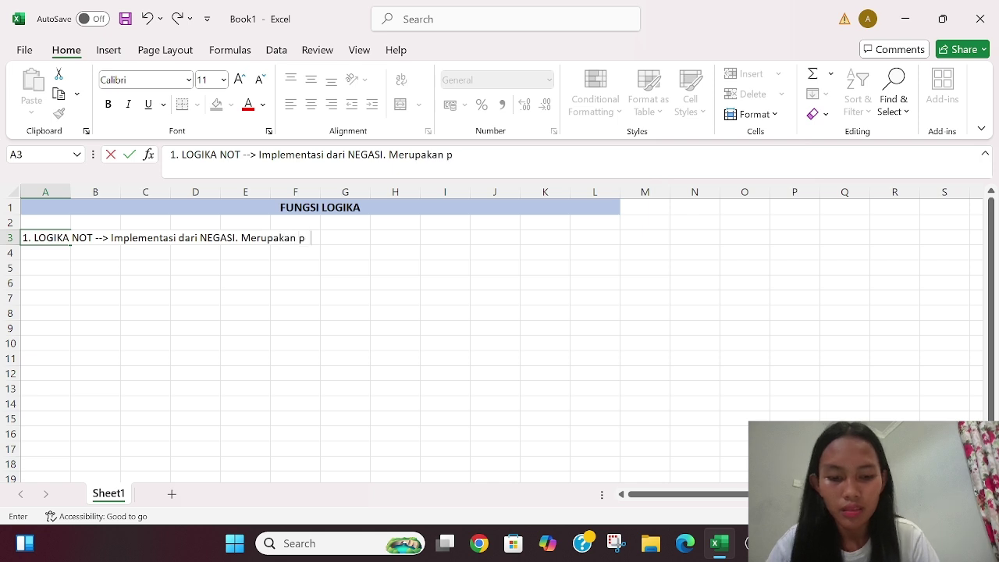
type("ernyataan")
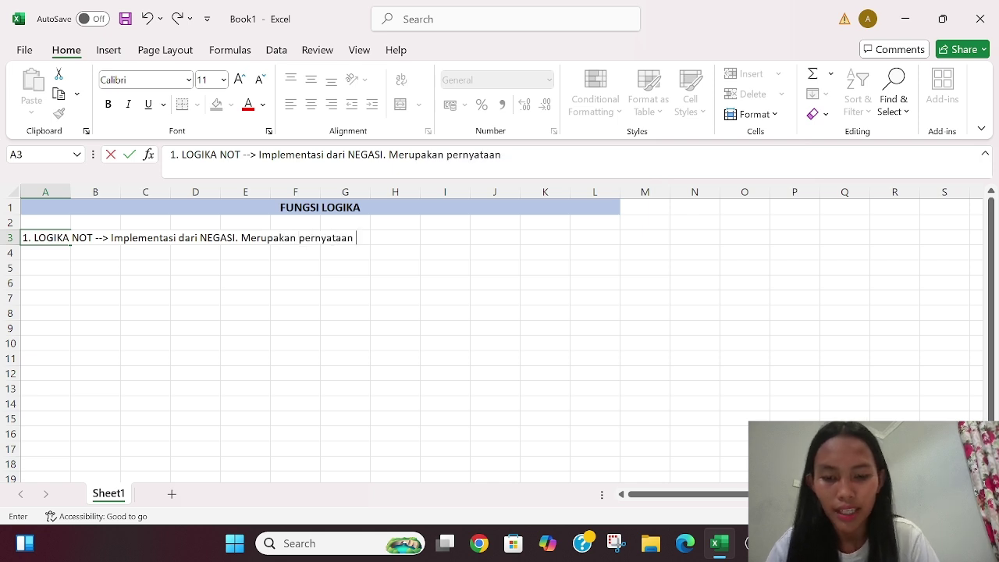
type(" yang berbanding")
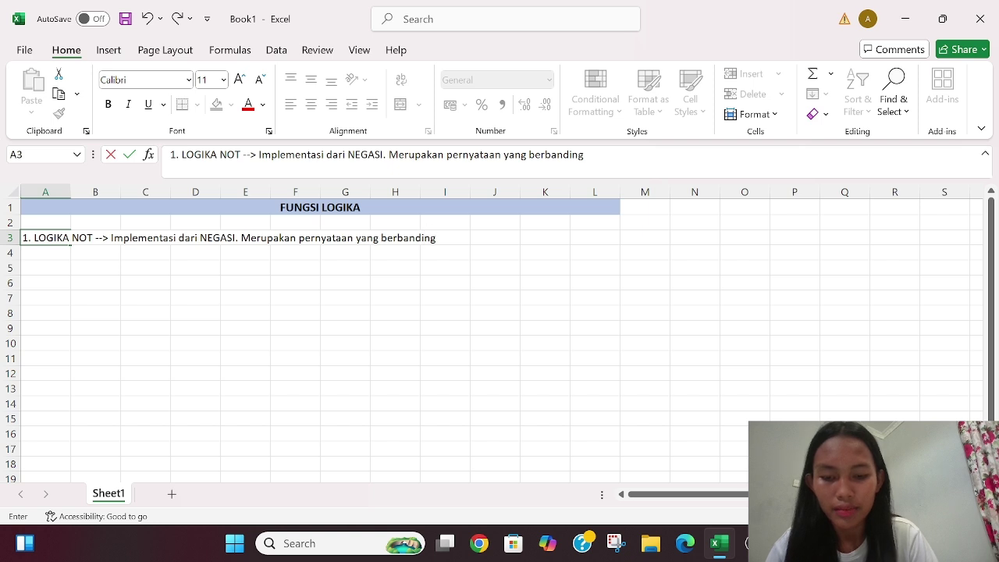
type(" terbalik")
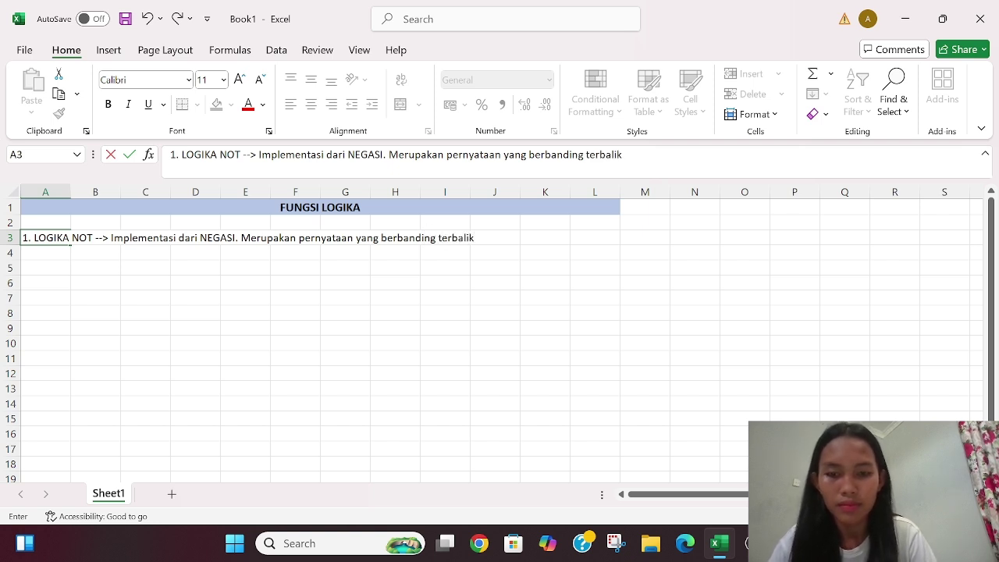
type(" dari")
type(" state")
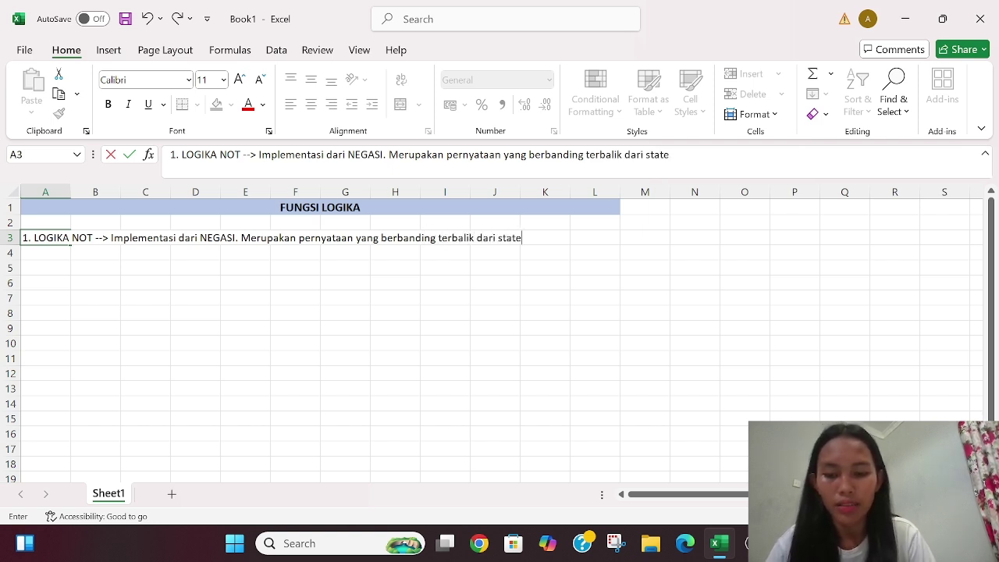
type("ment awal")
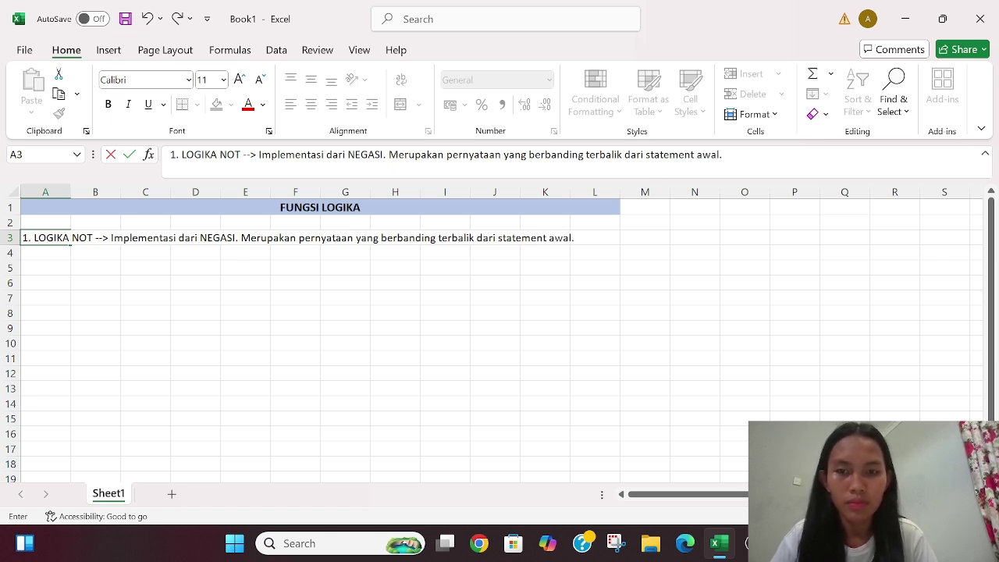
Step: Complete the A3 note with ". Hasil eksekusi berupa TRUE/FALSE." and commit the entry
type(". Hasil")
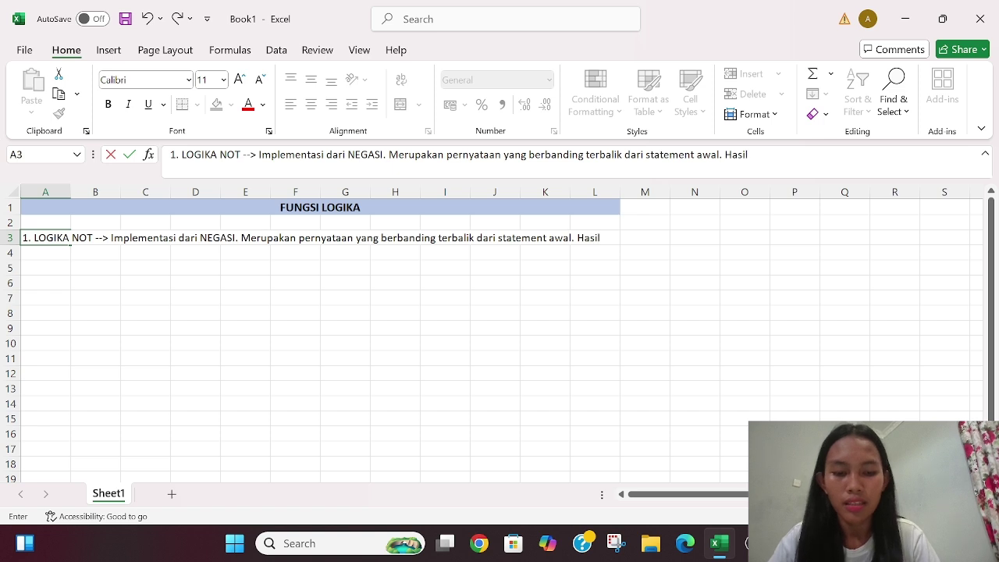
type(" eksekusi b")
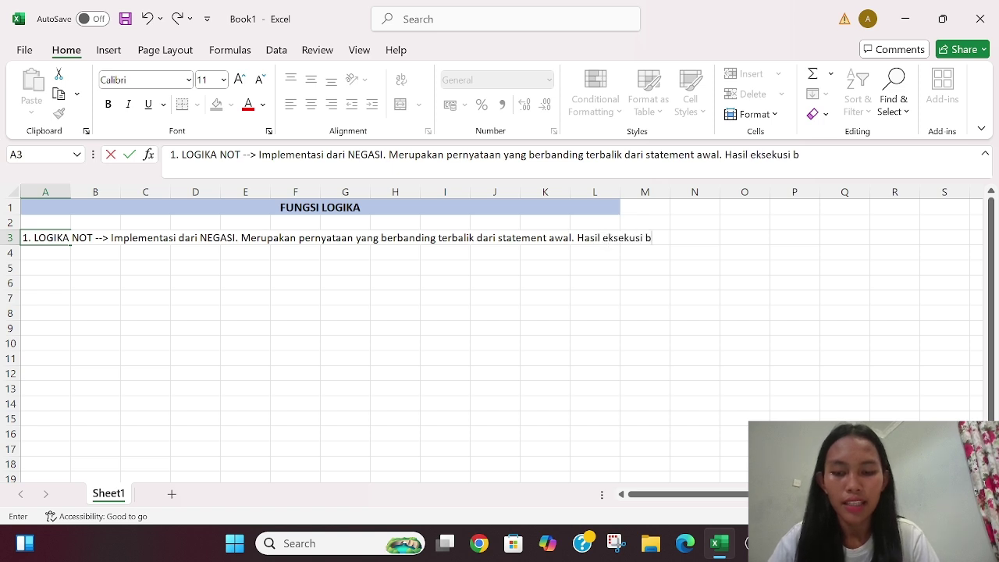
type("erupa")
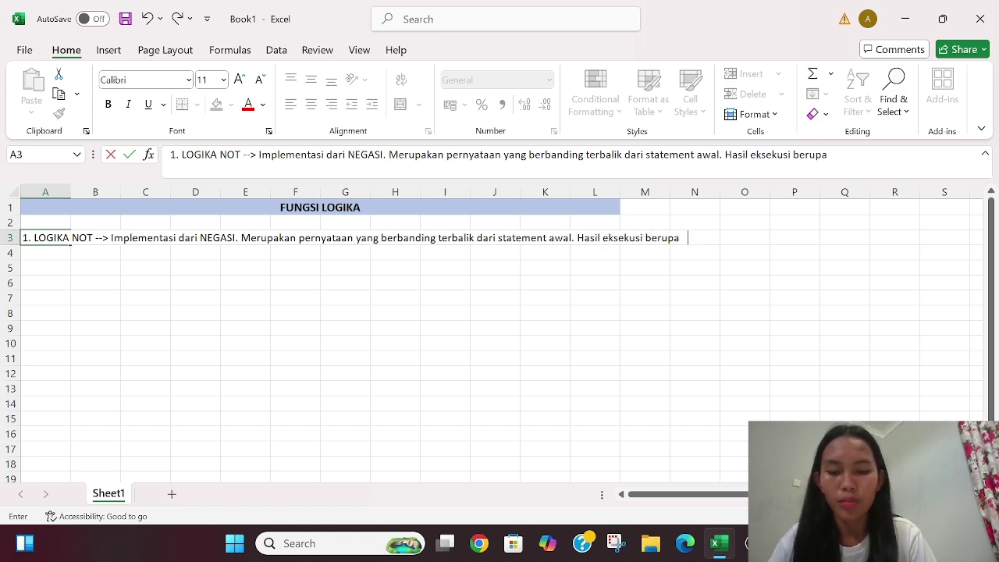
type(" TRUE/FALSE")
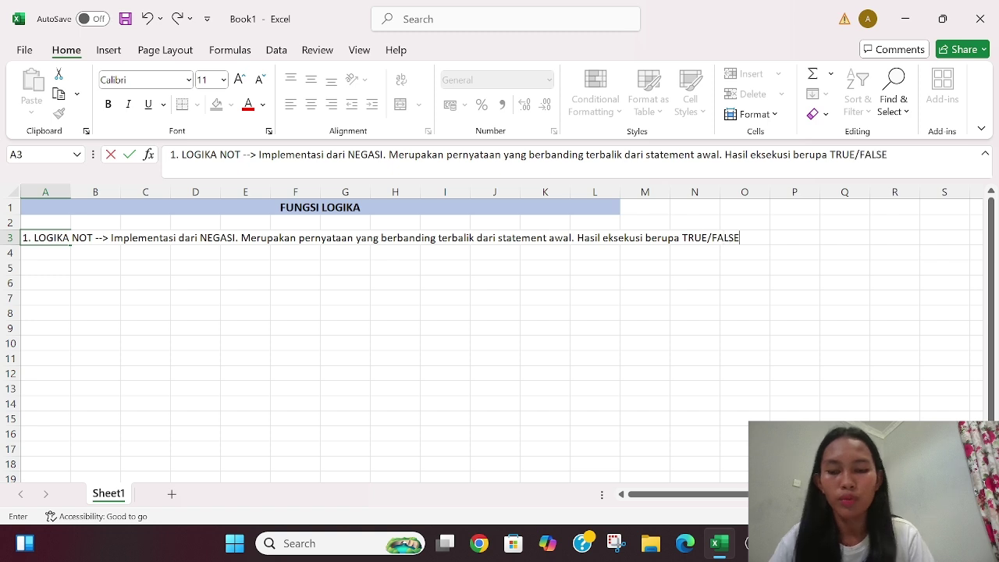
type(".")
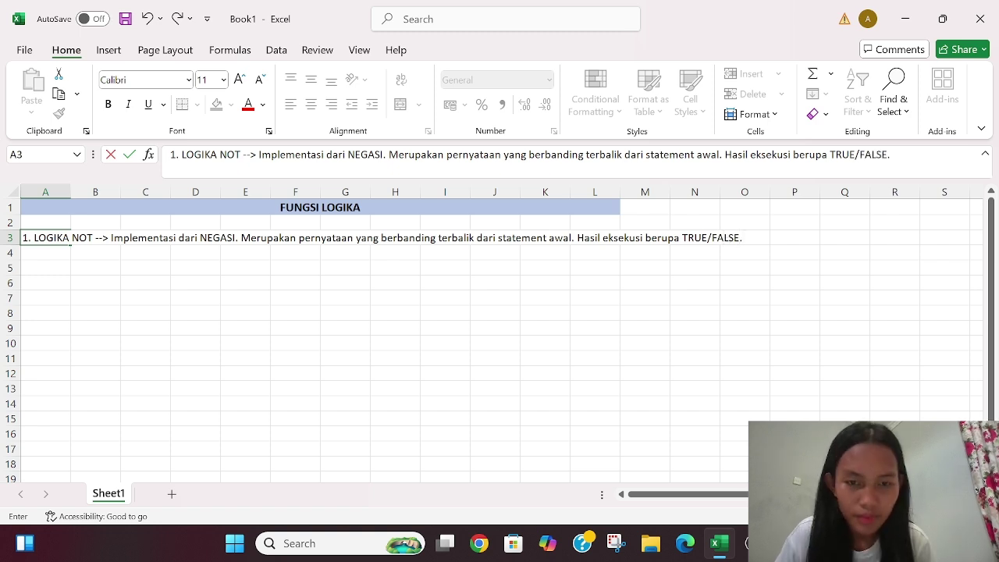
left_click(49, 269)
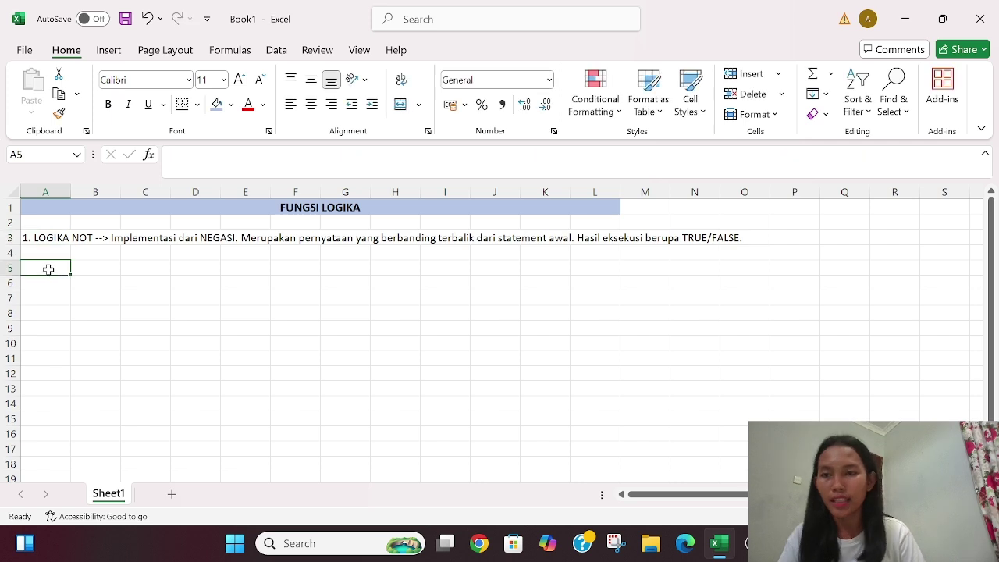
Step: Fill the note row A3:O3 with a light green from the Green, Accent 6 shades
left_click_drag(43, 235, 742, 236)
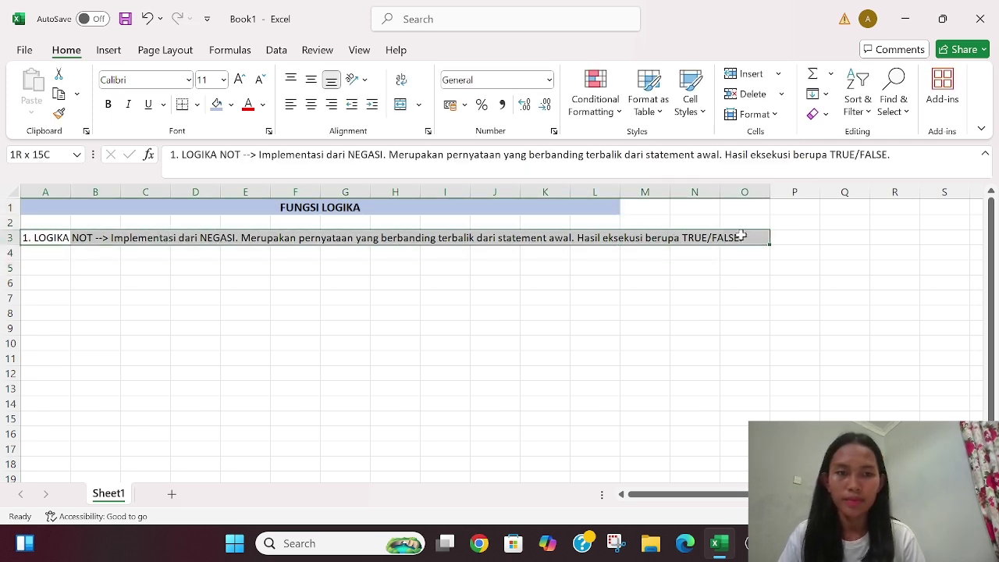
left_click(231, 103)
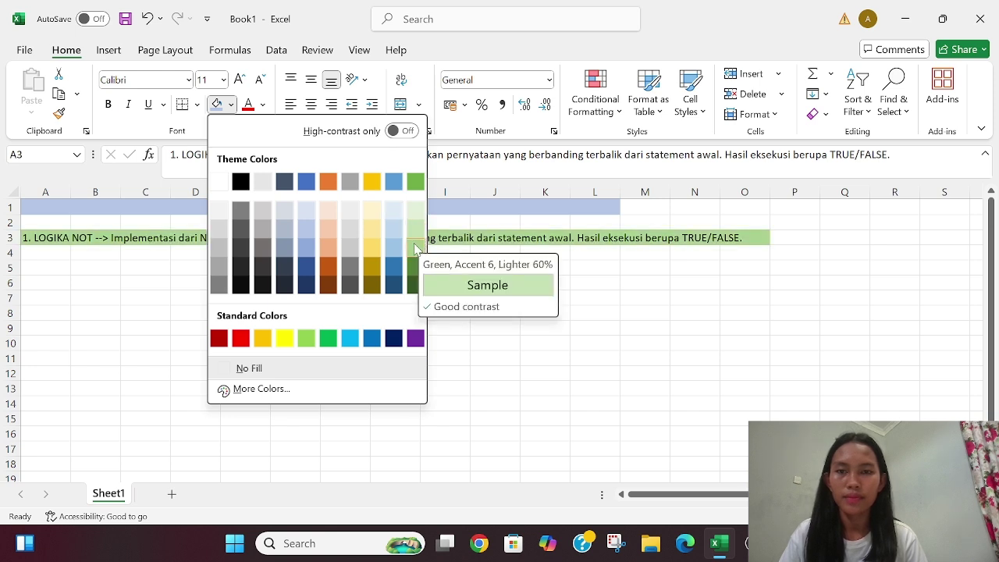
left_click(414, 250)
Step: Enter the table headers "Statement" in cell A5 and "NOT" in cell B5
left_click(56, 267)
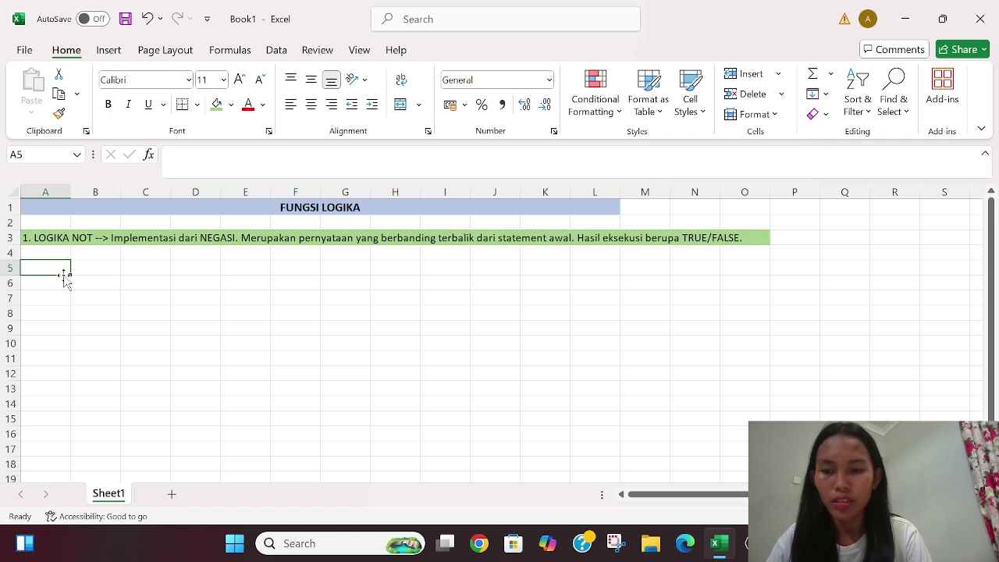
type("Statemen")
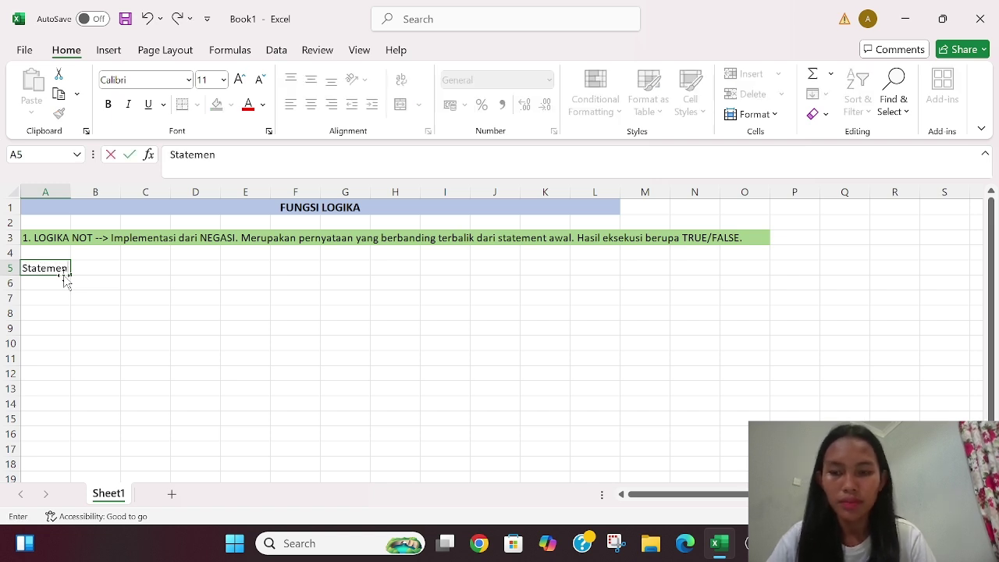
type("t")
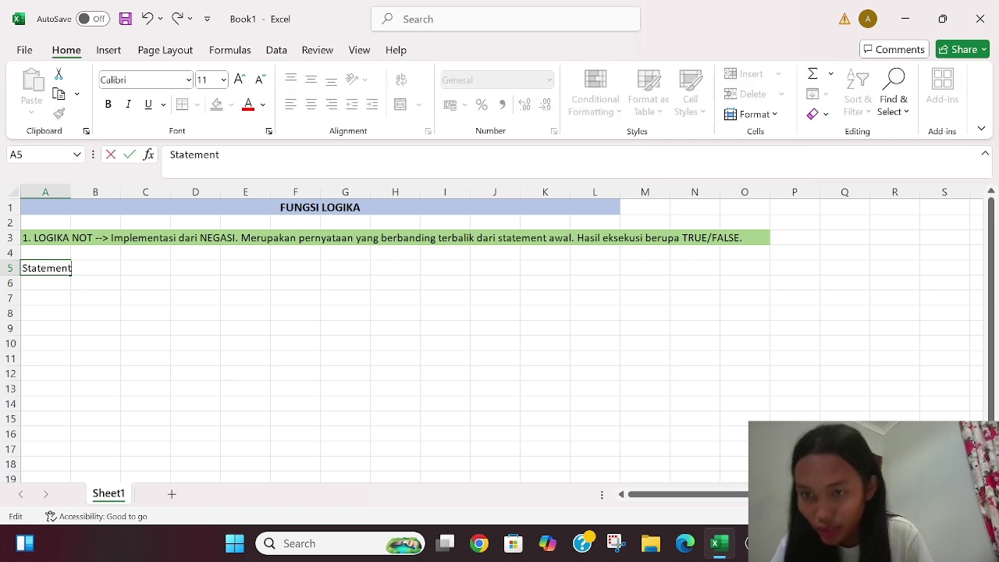
left_click(128, 268)
left_click(96, 267)
type("NOT")
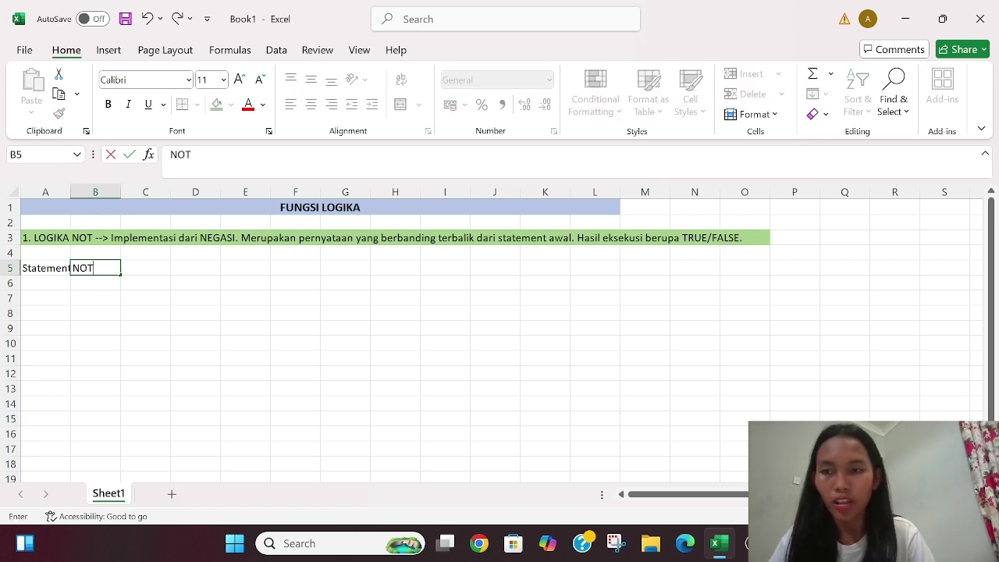
left_click(55, 281)
Step: Center the headers in A5:B5 and widen column A slightly so that "Statement" fits
left_click_drag(44, 269, 98, 267)
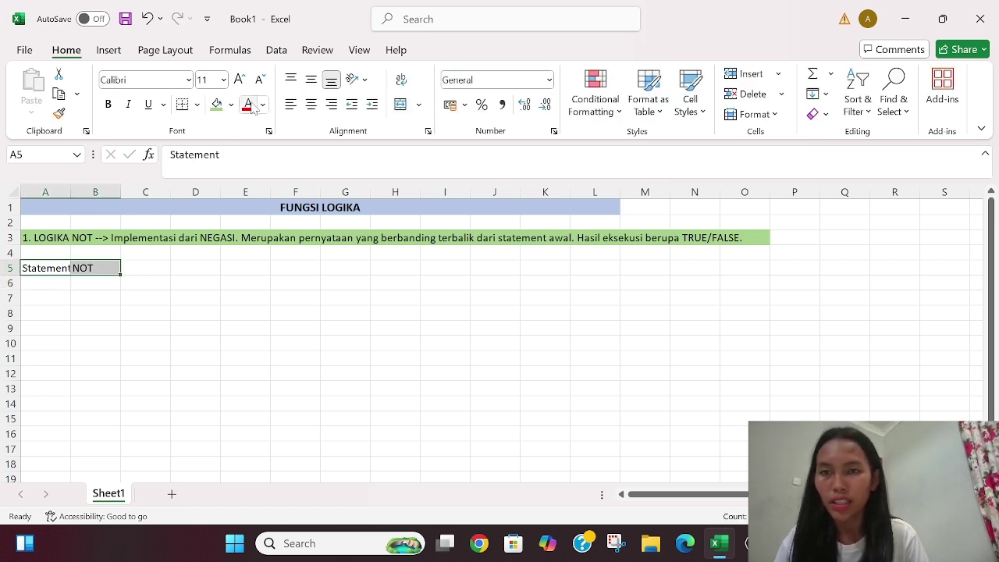
left_click(310, 105)
left_click(65, 312)
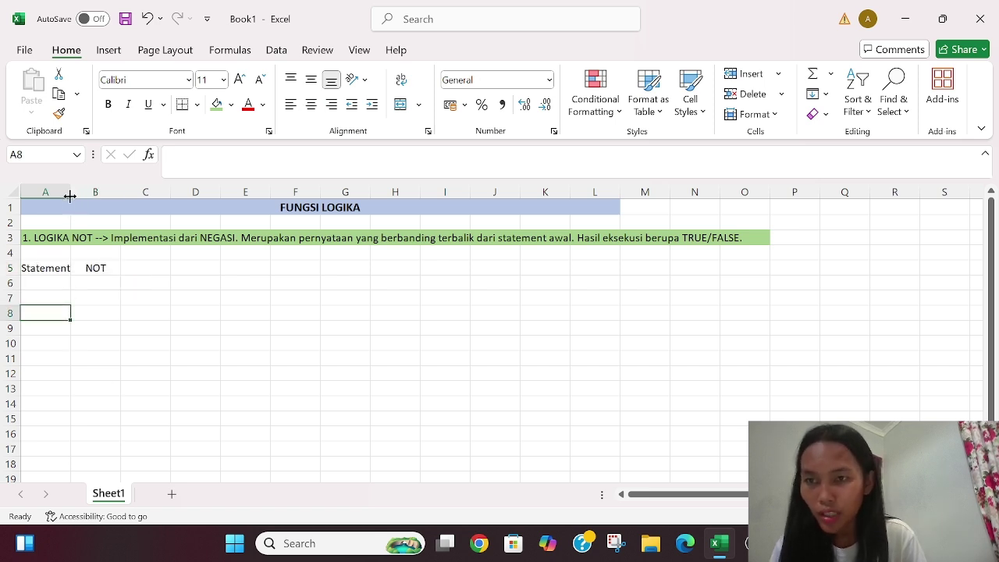
left_click_drag(70, 195, 77, 194)
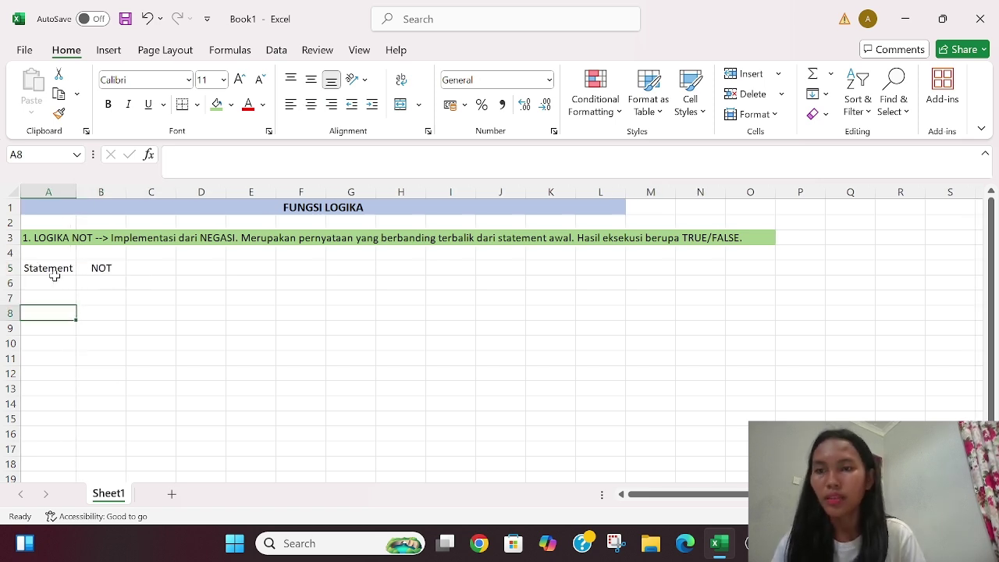
Step: Apply all borders to the table range A5:B7
left_click_drag(32, 266, 121, 297)
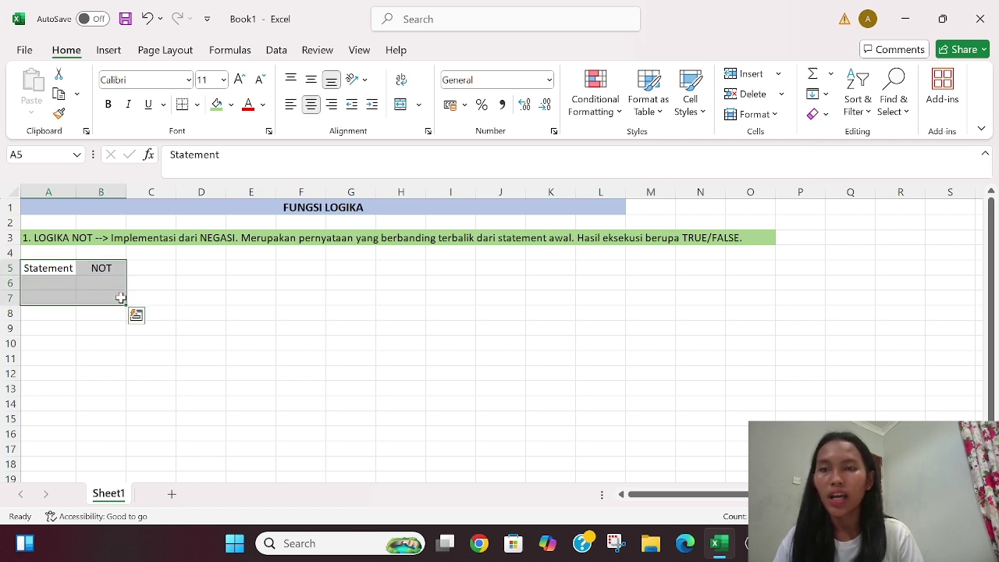
left_click(198, 105)
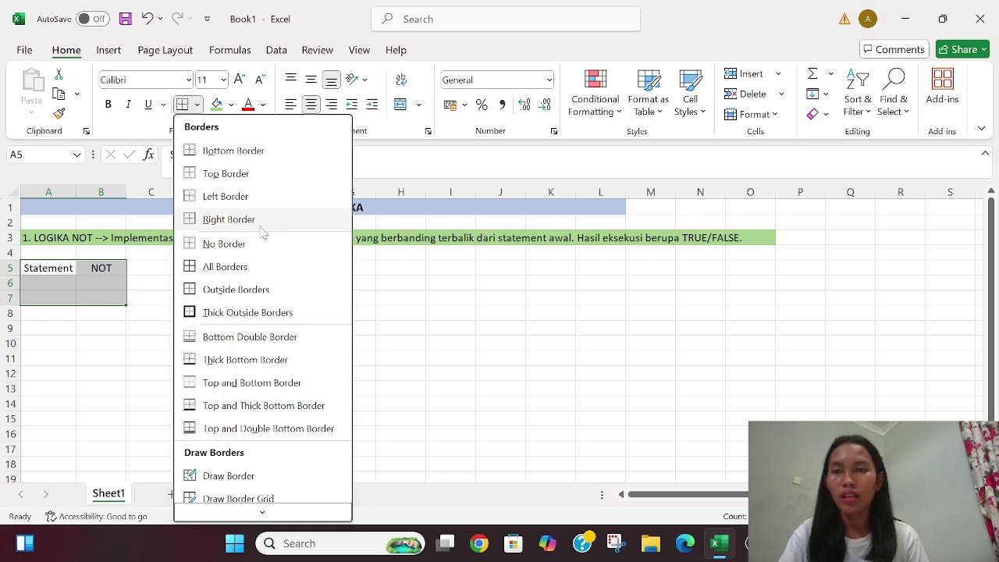
left_click(237, 268)
left_click(44, 310)
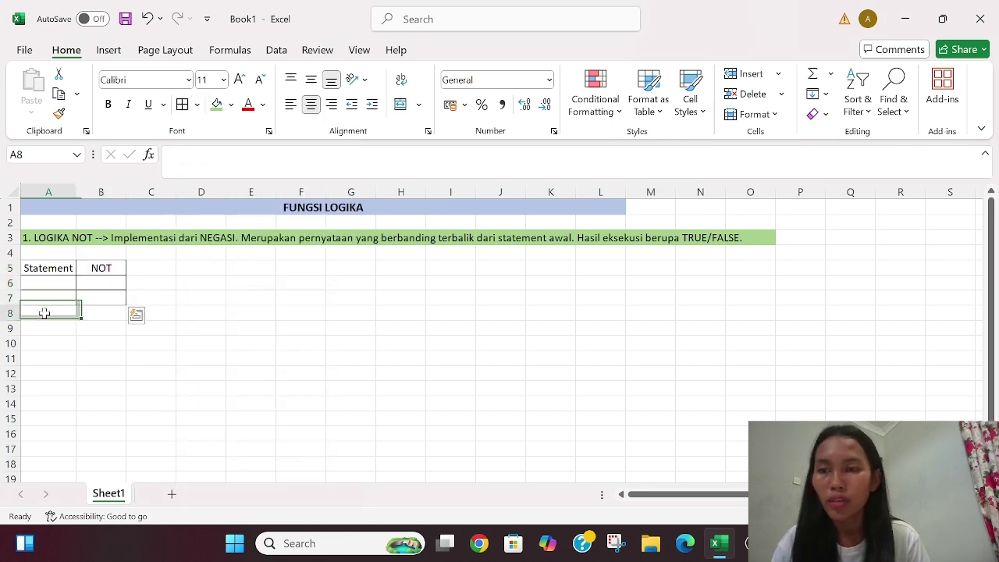
Step: Enter the statement values 0 in A6 and 1 in A7, and center both cells
left_click(48, 280)
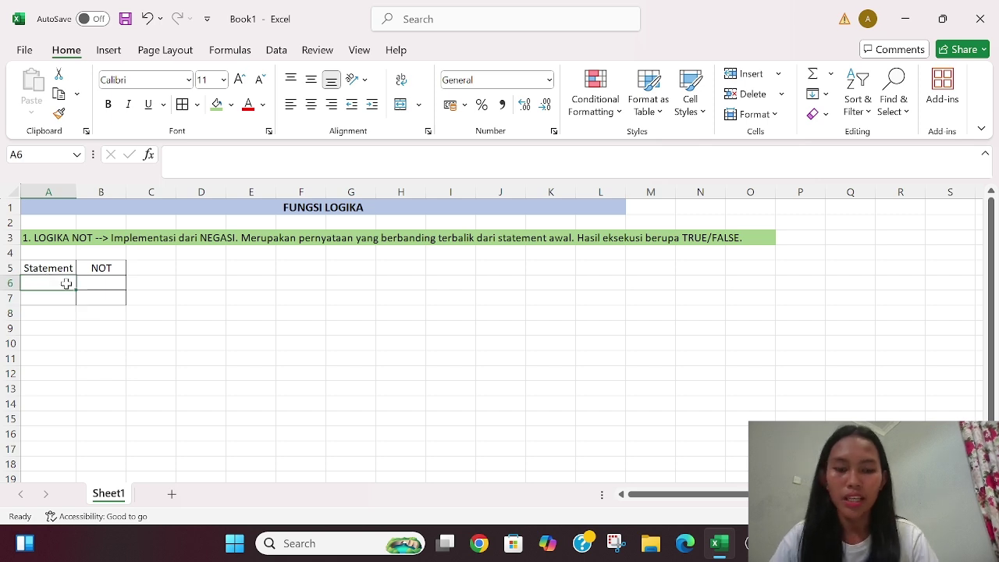
type("0")
left_click(60, 296)
type("1")
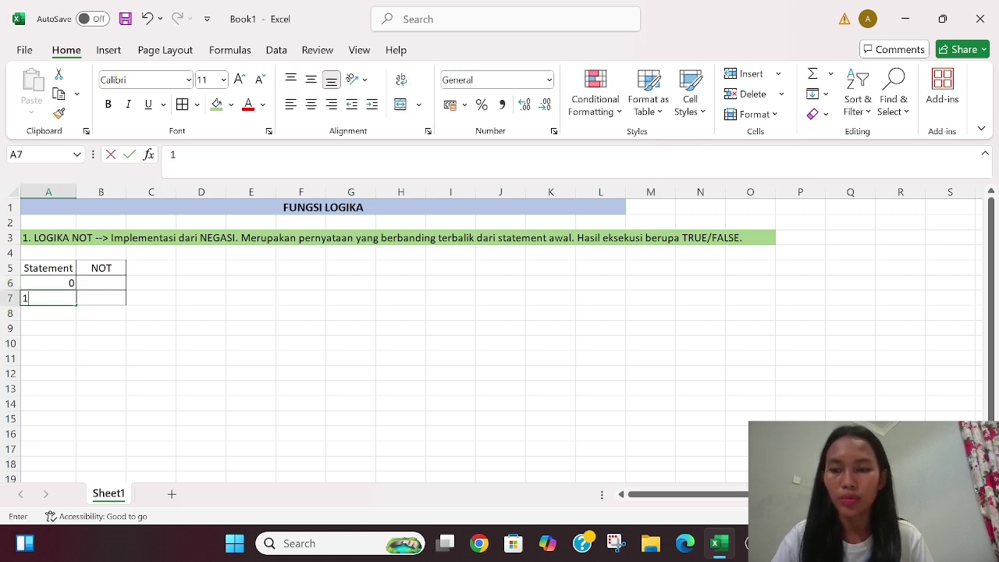
left_click(82, 286)
left_click_drag(58, 283, 57, 299)
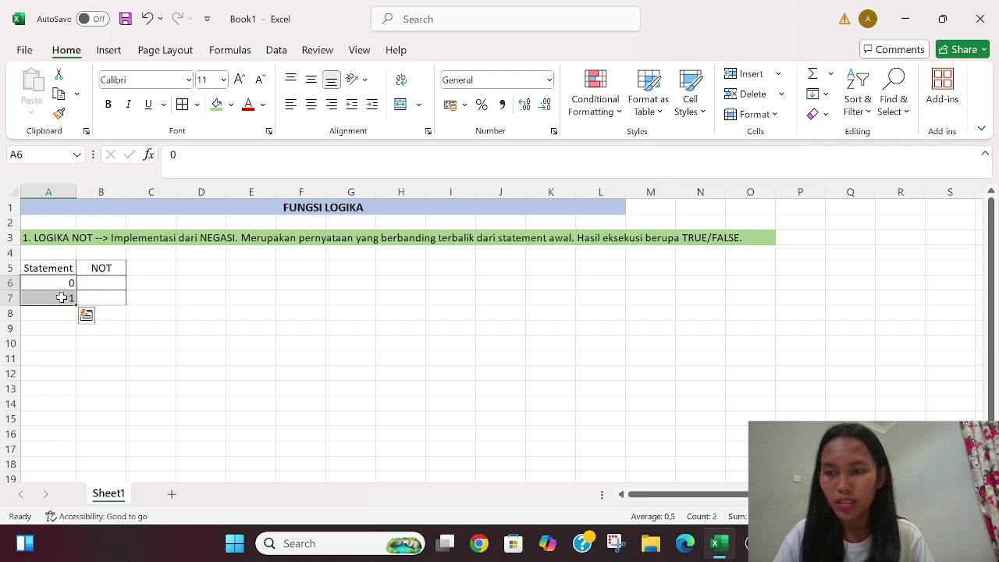
left_click(311, 104)
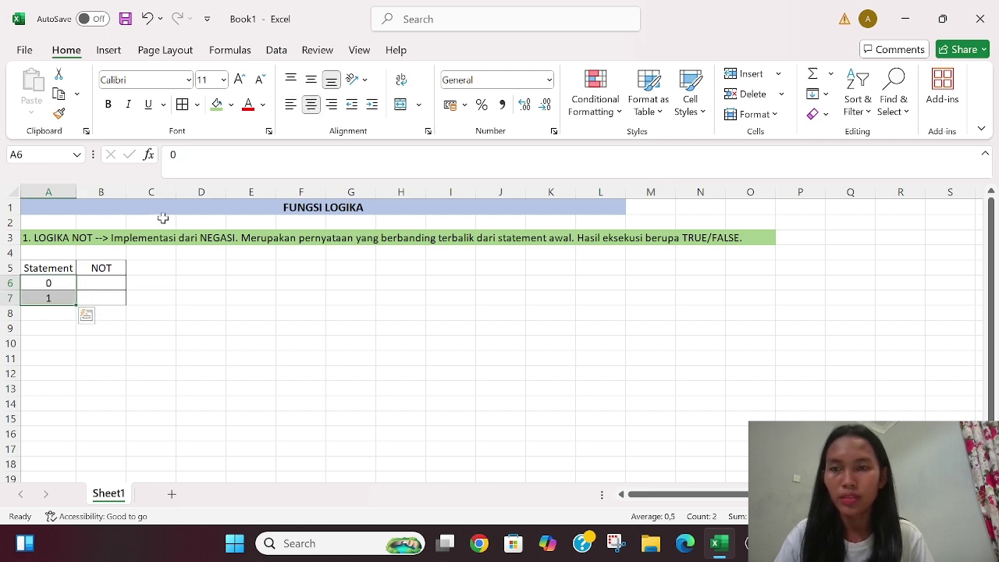
Step: Enter the formula =NOT(A6) in cell B6 to negate the first statement value
left_click(106, 282)
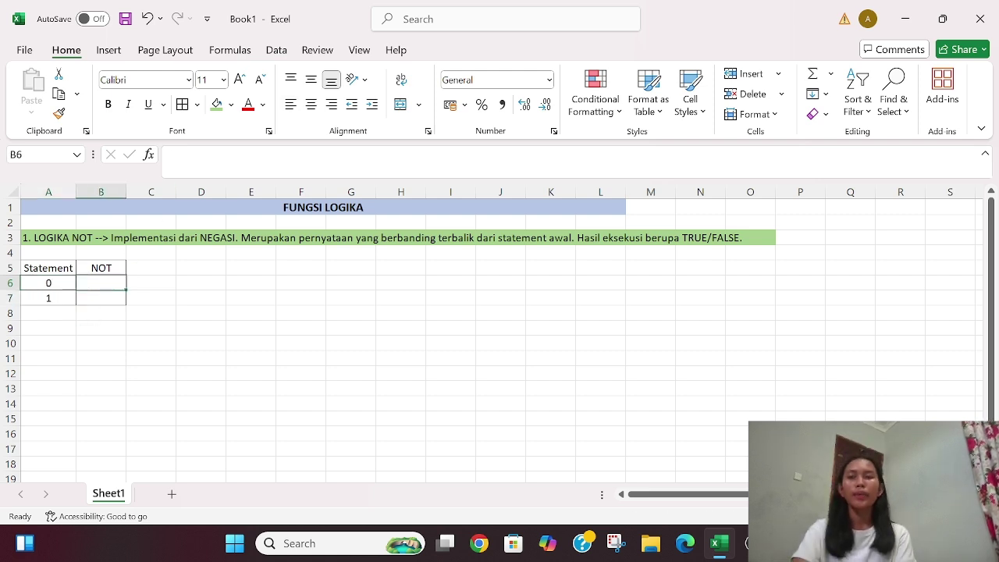
key("F2")
type("=")
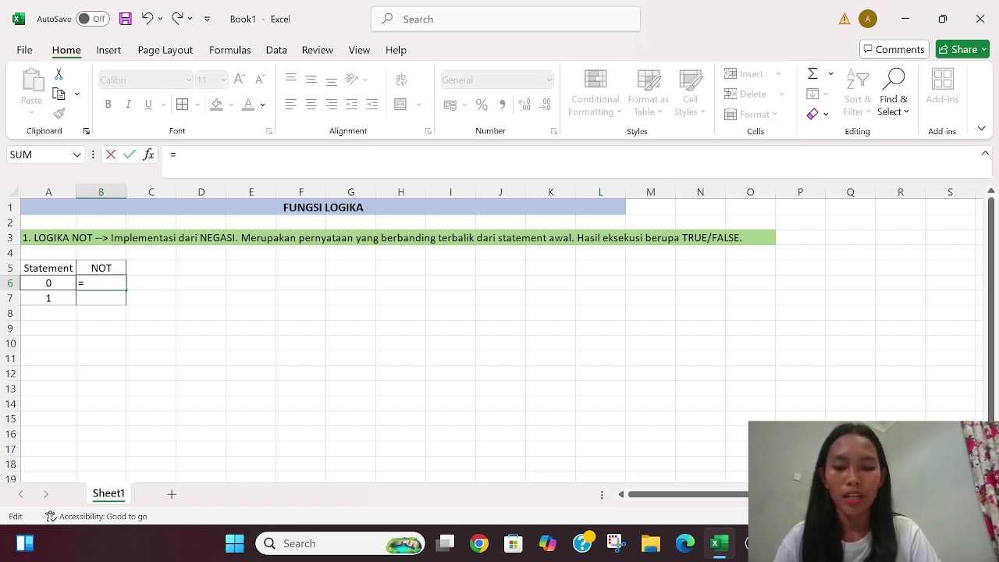
type("no")
key("BackSpace")
key("BackSpace")
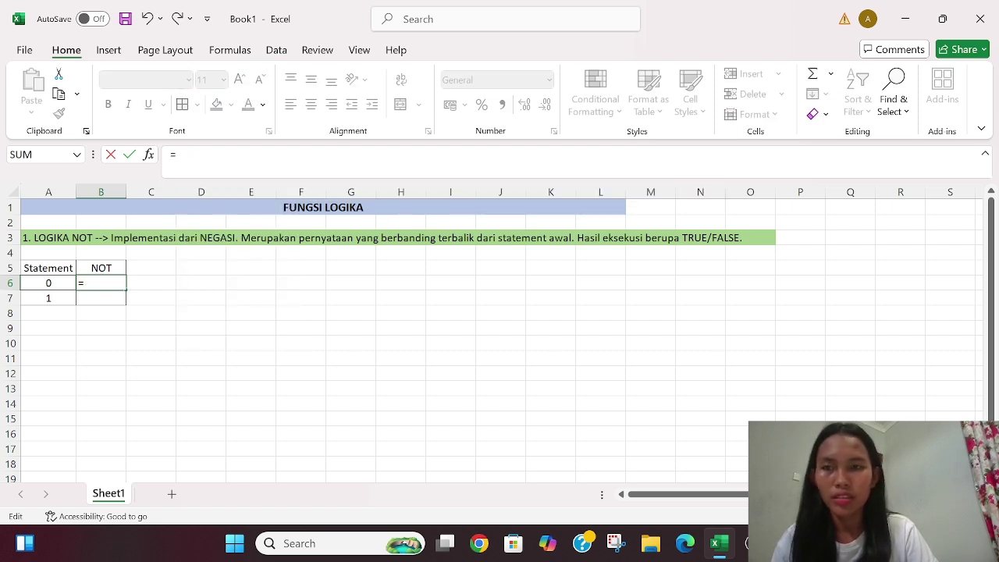
type("np")
key("BackSpace")
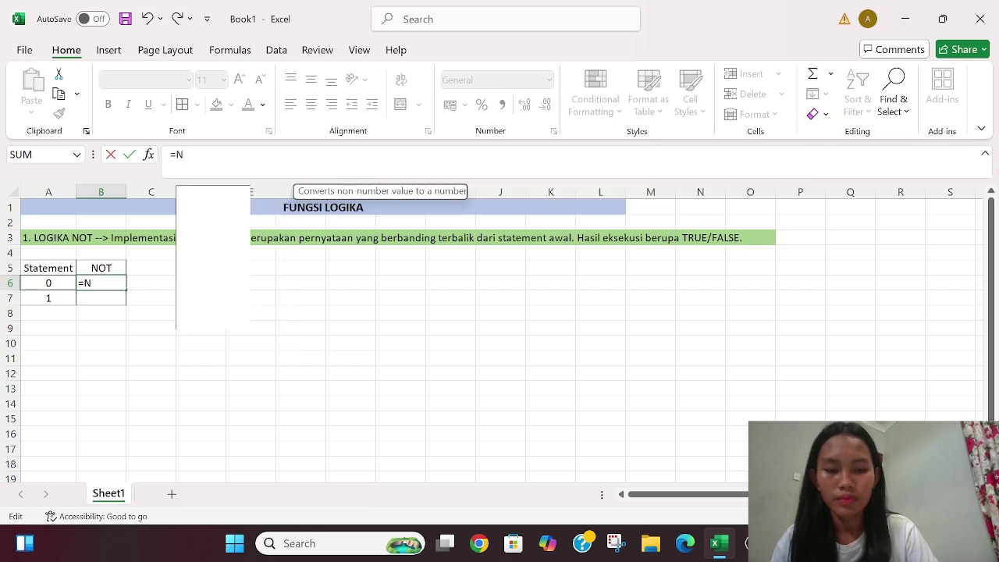
type("ot")
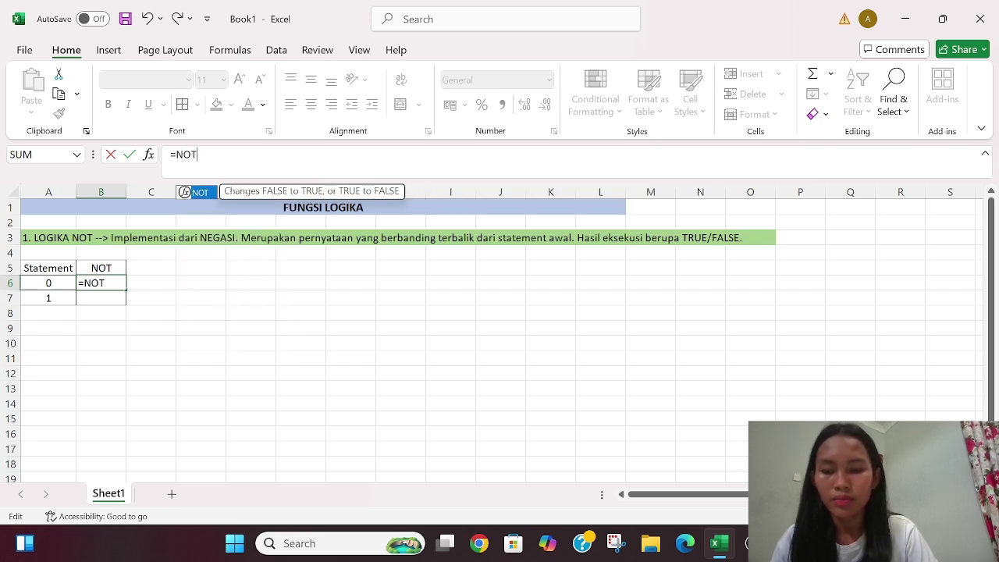
type("(")
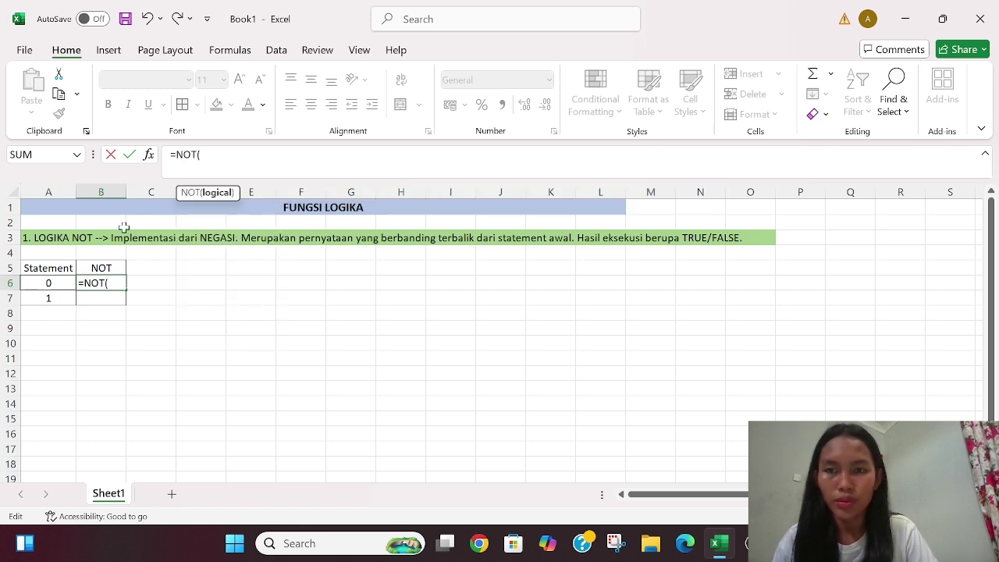
left_click(50, 283)
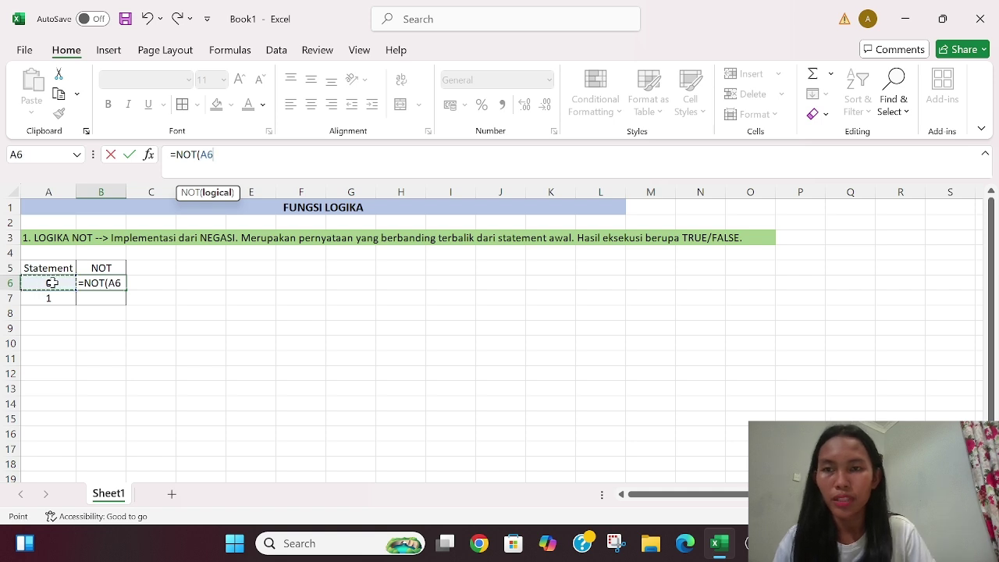
type(")")
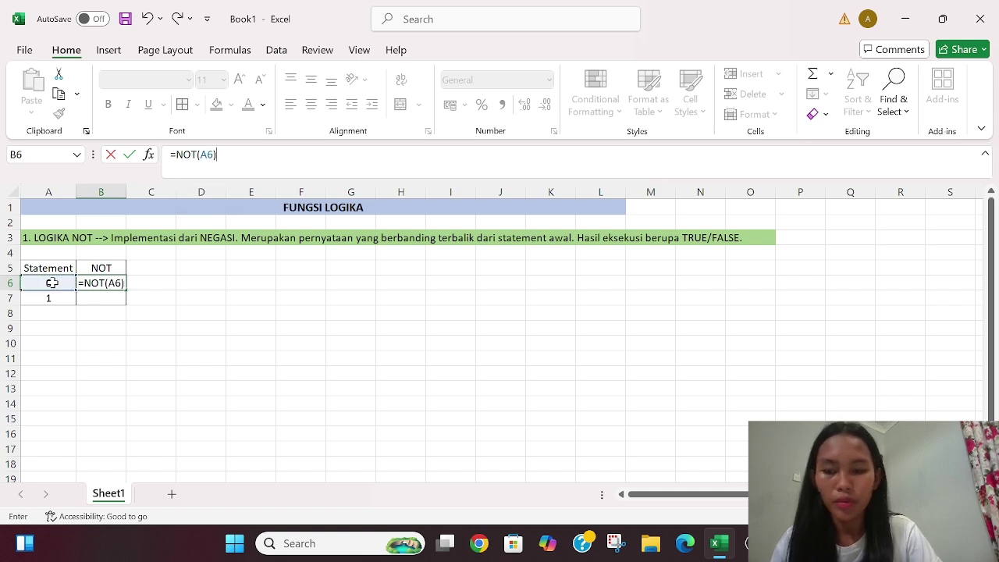
key("Return")
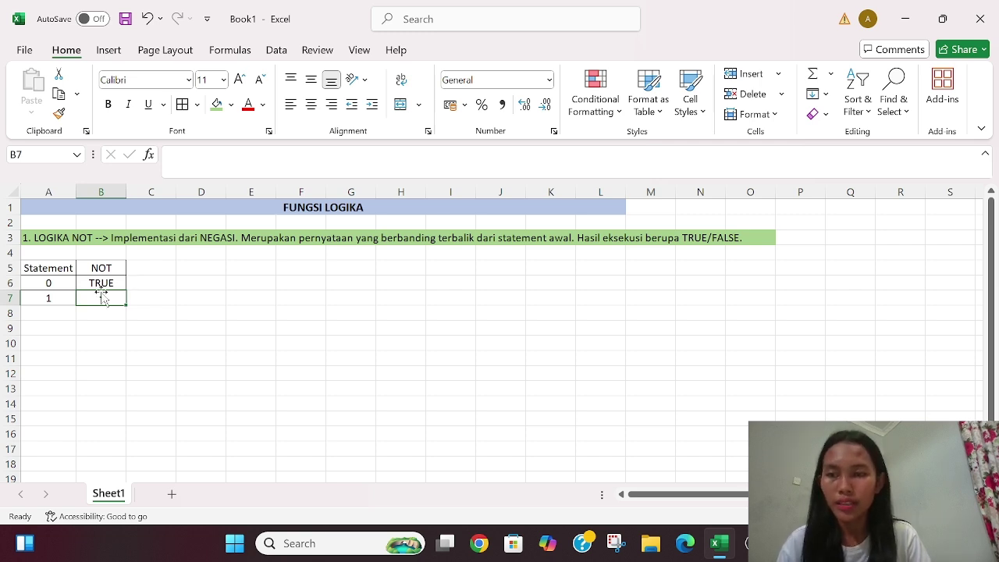
Step: Enter the formula =NOT(A7) in cell B7 to negate the second statement value
type("=")
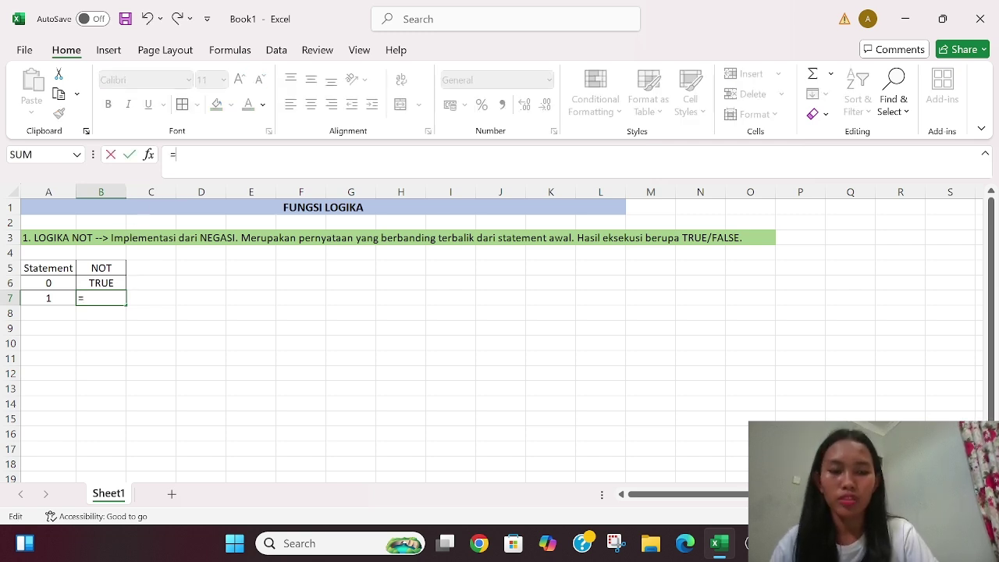
type("NO")
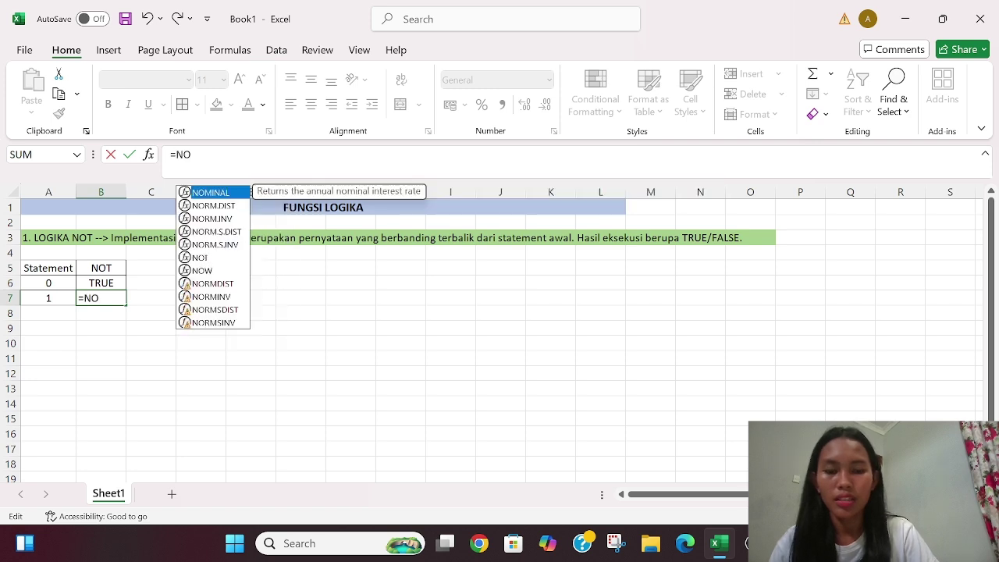
type("T(")
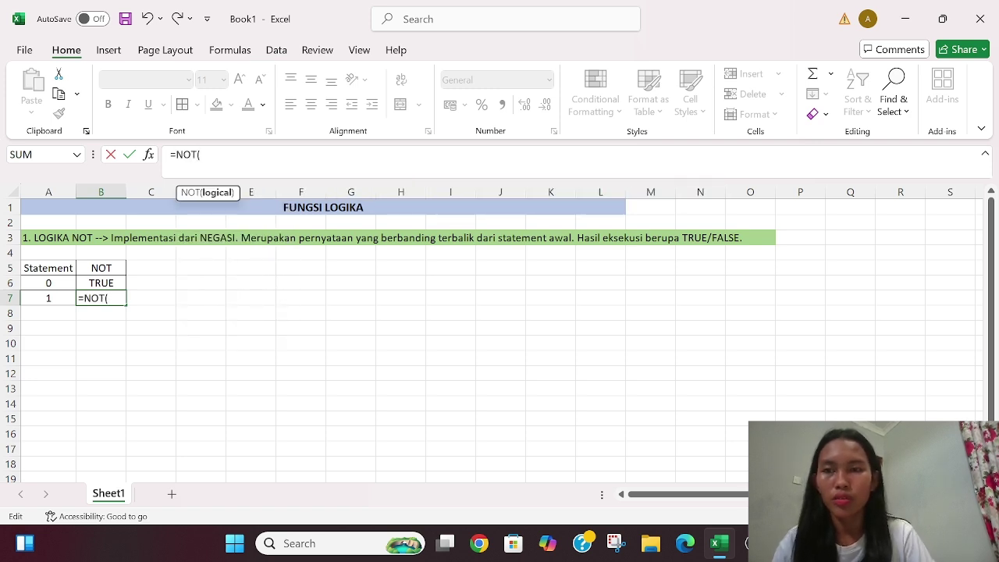
left_click(59, 297)
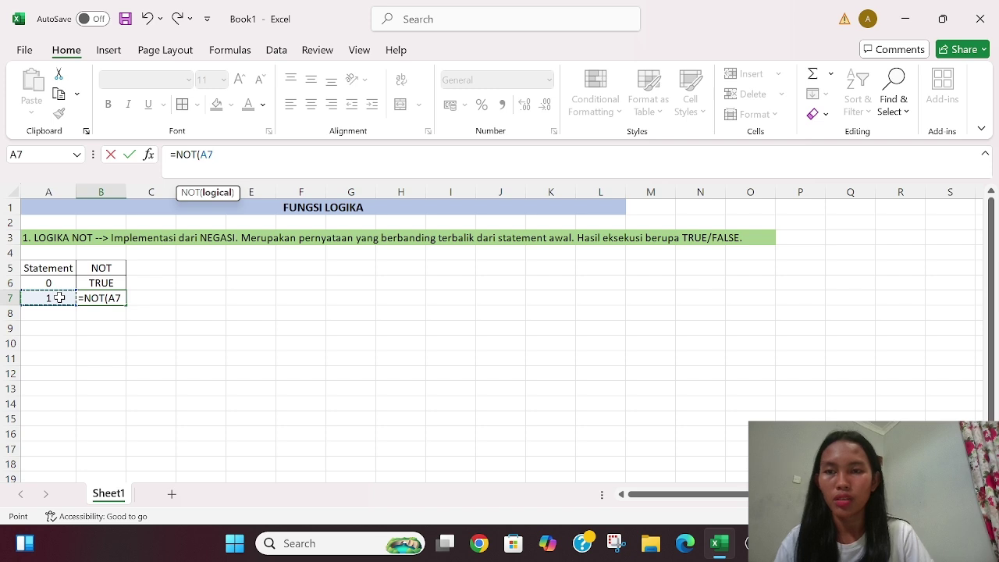
type(")")
key("Return")
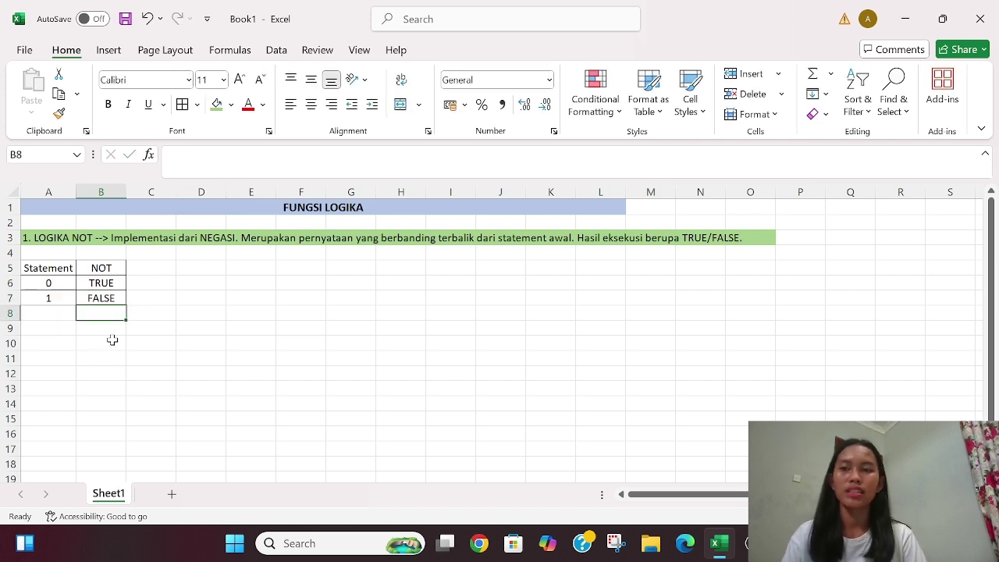
Step: Enter in A9 the note "2. LOGIKA AND --> Implementasi dari KONJUNGSI. Menggabungkan 2/lebih pernyataan dengan kata hubung. Hasil eksekusi berupa TRUE/FALSE. Konsepnya perkalian"
left_click(41, 331)
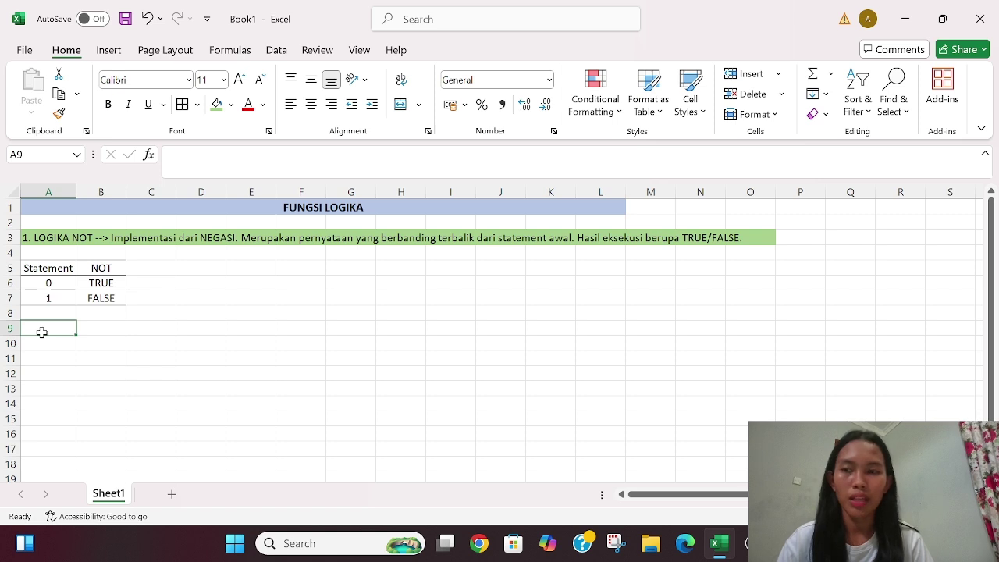
type("2. L")
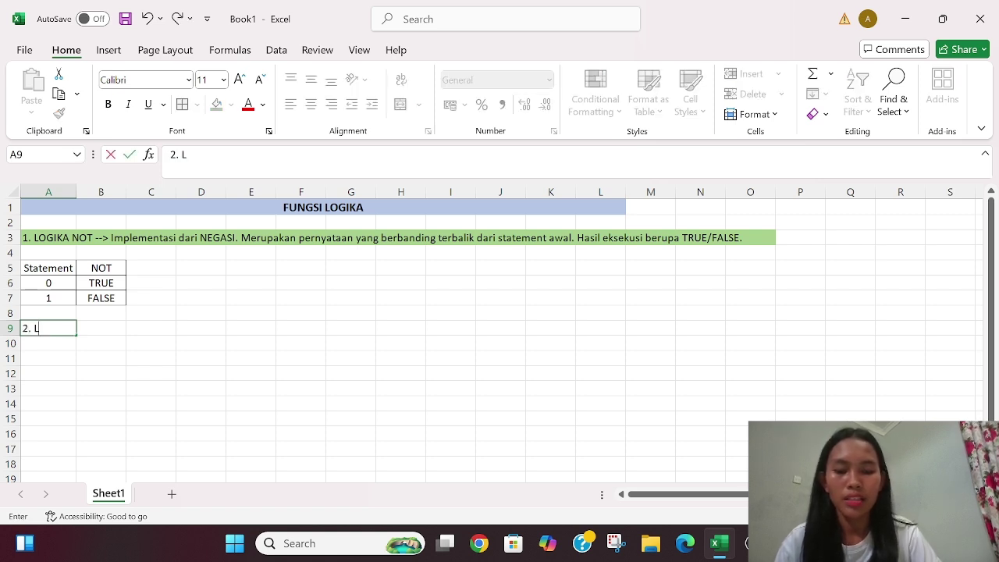
type("OGIKA AN")
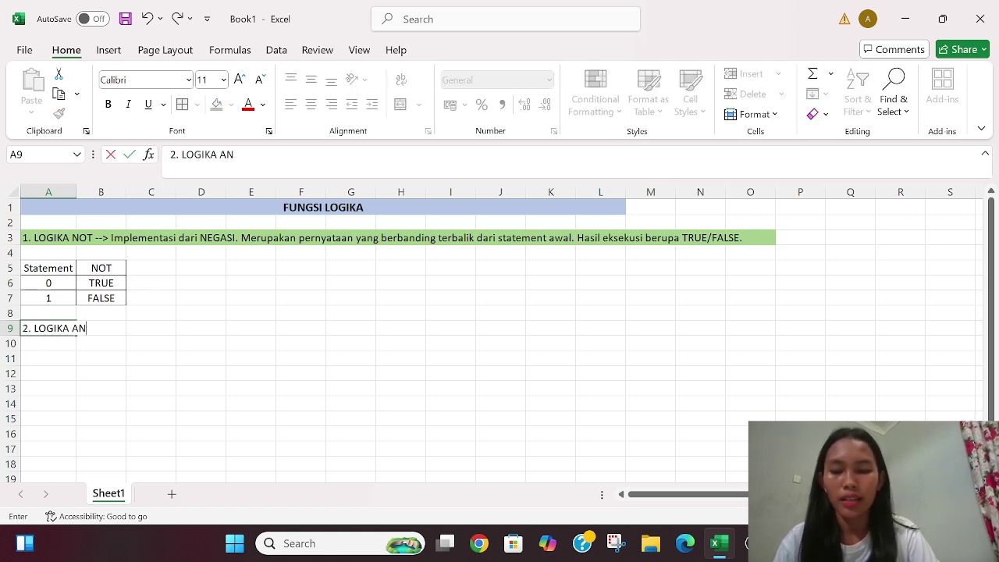
type("D")
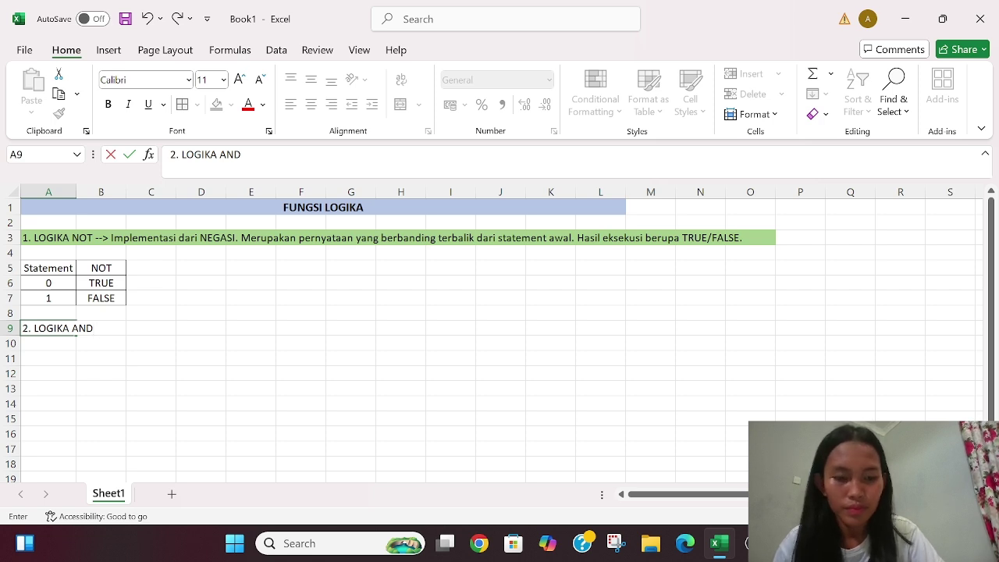
type(" --> ")
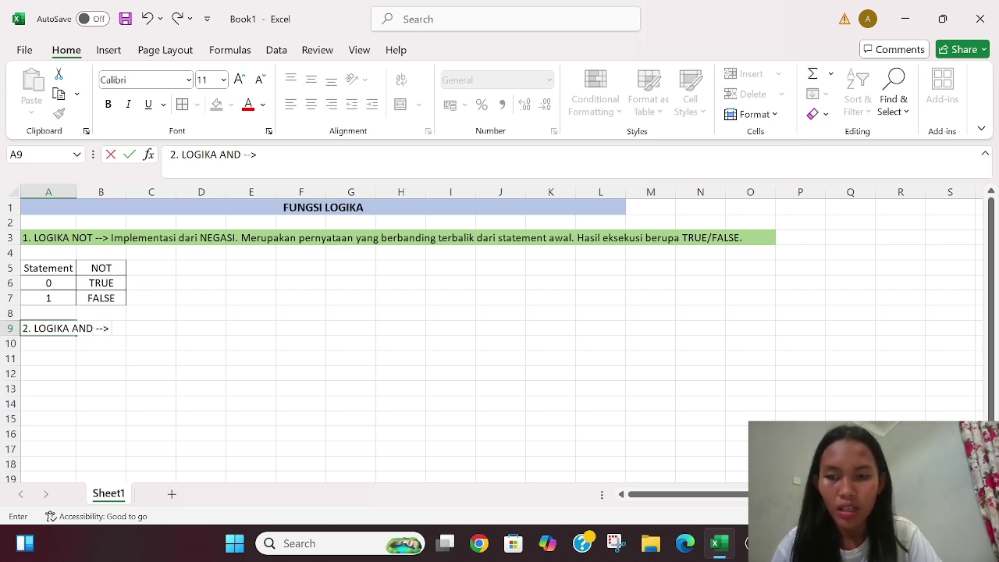
type("Implementasi")
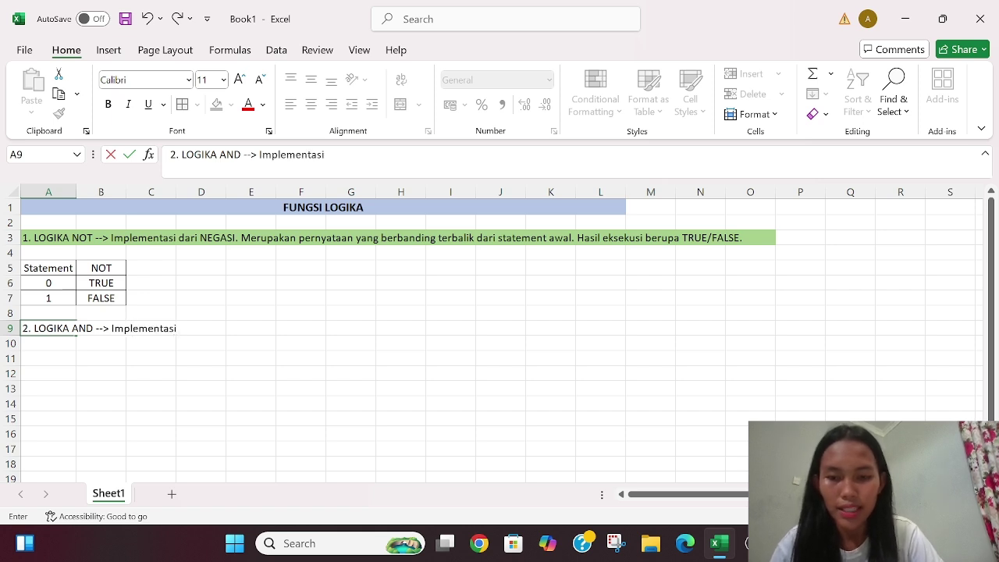
type(" dari")
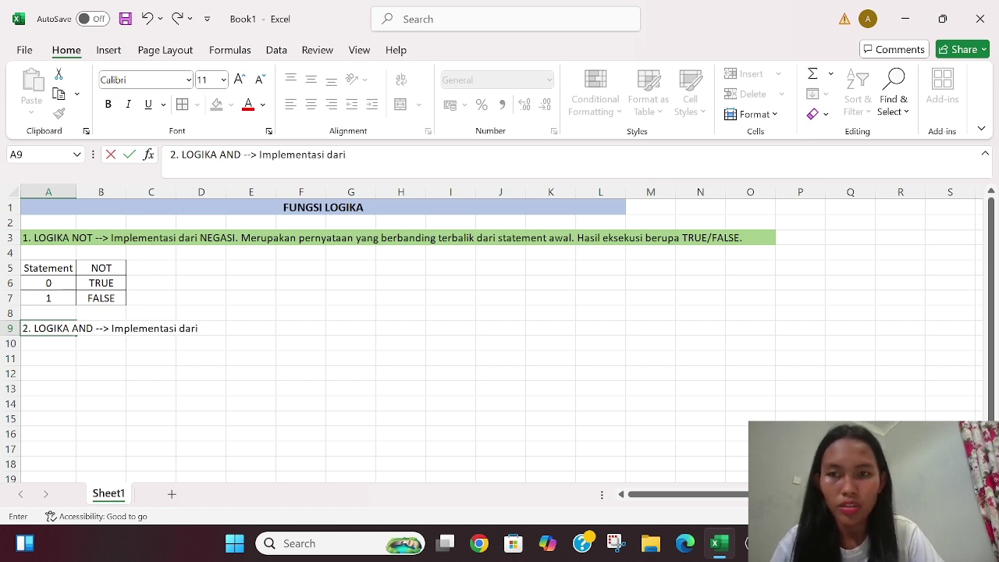
type(" KONJUN")
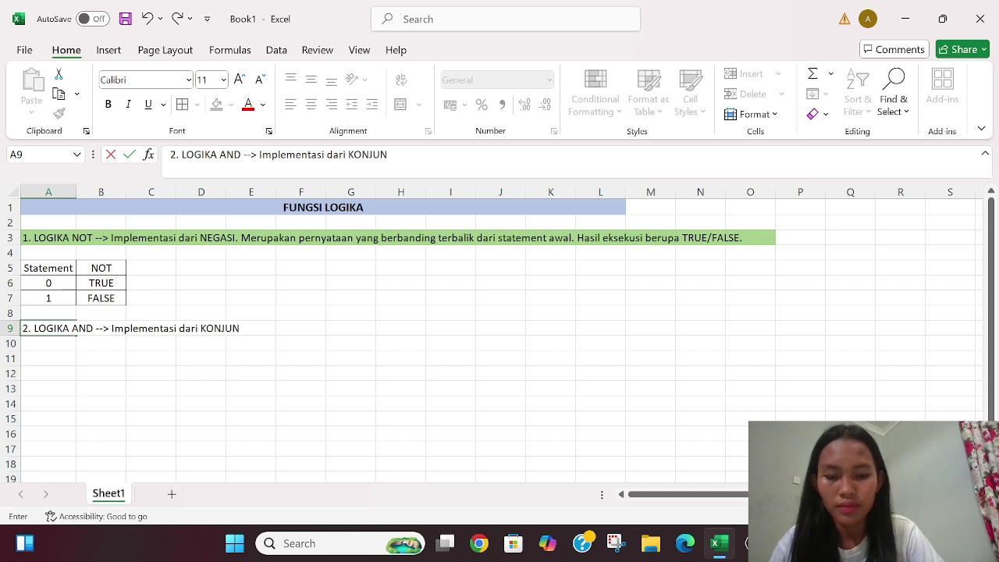
type("GSI. M")
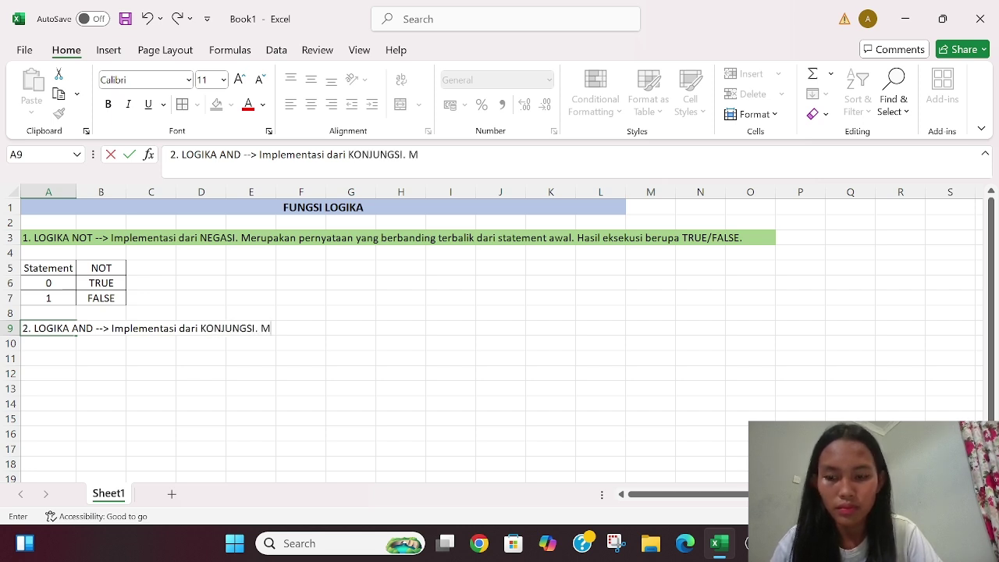
type("enggabu")
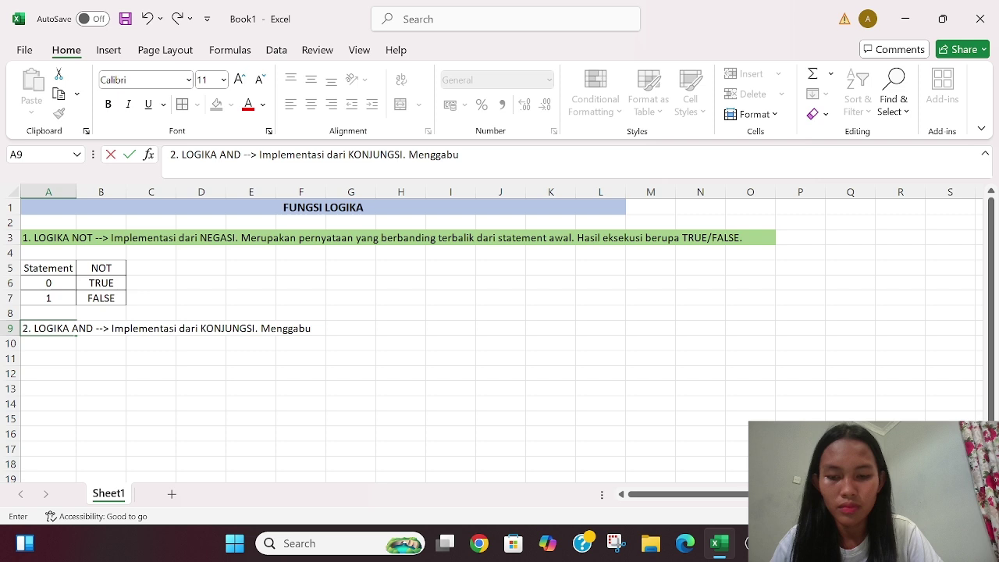
type("ngkan ")
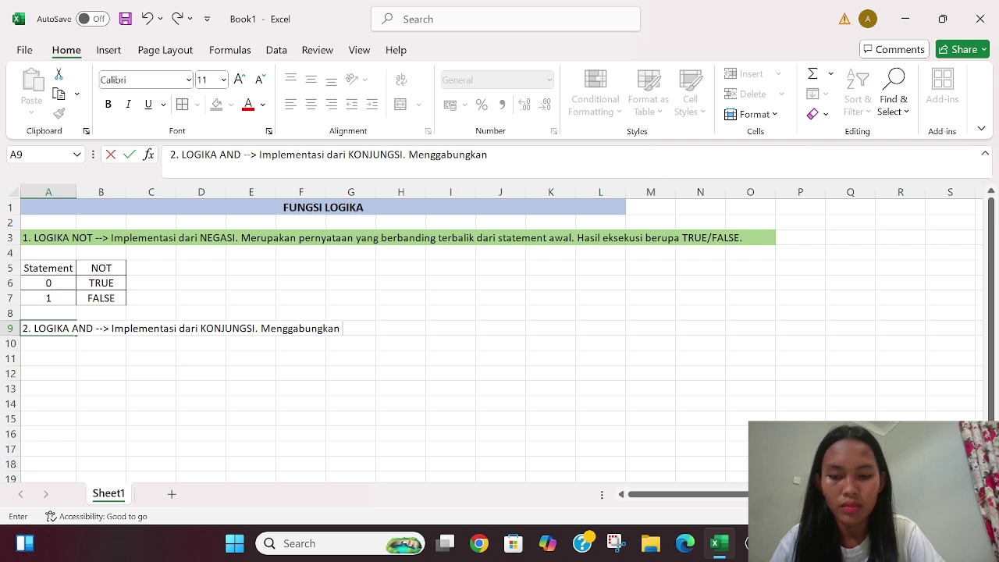
type("2/lebih ")
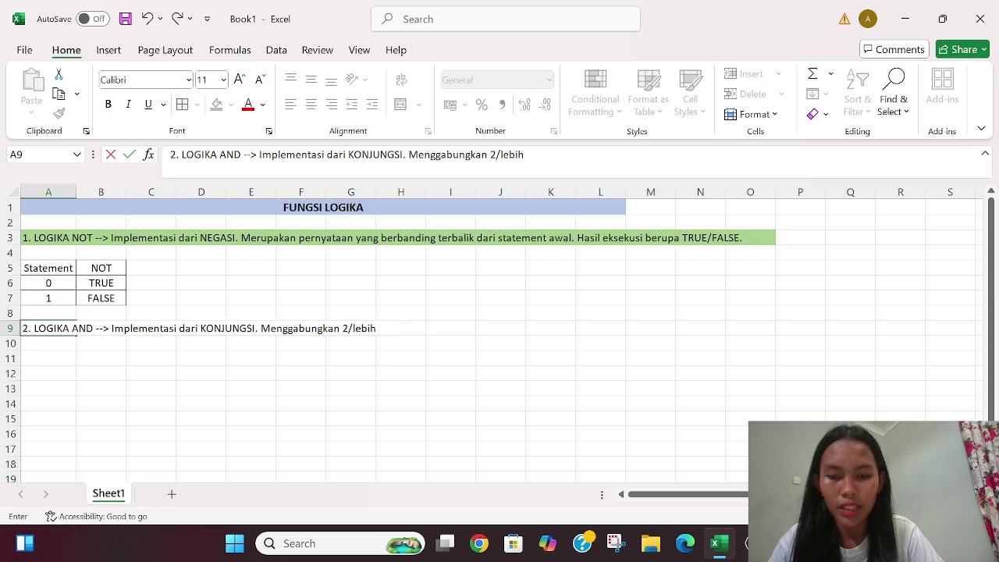
type("pernyat")
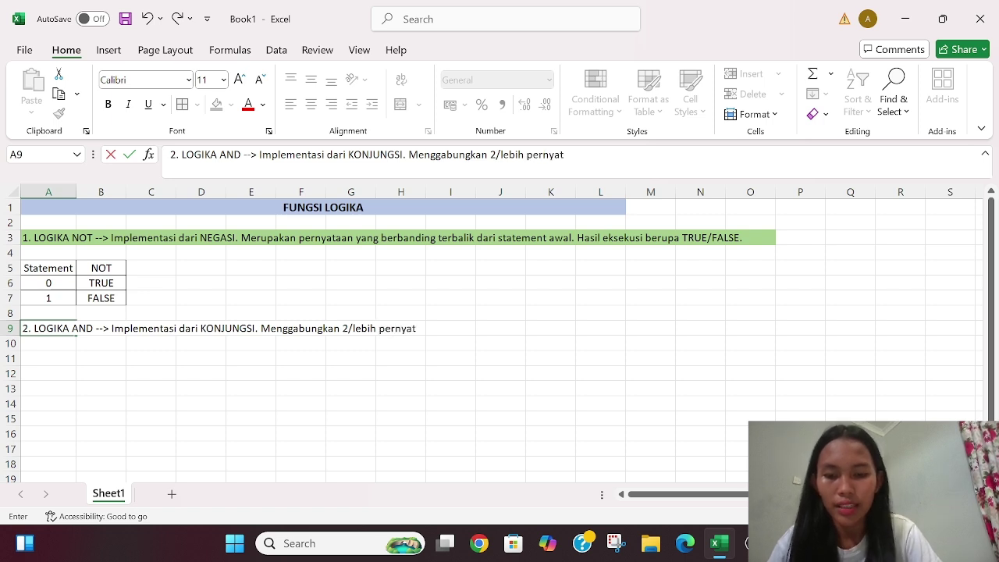
type("aan dengan kata hub")
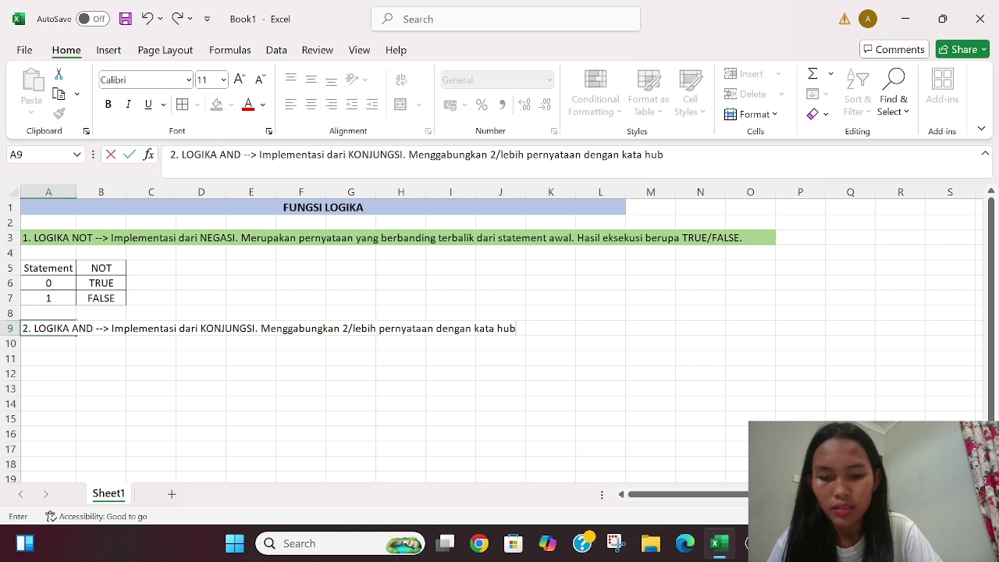
type("ung.")
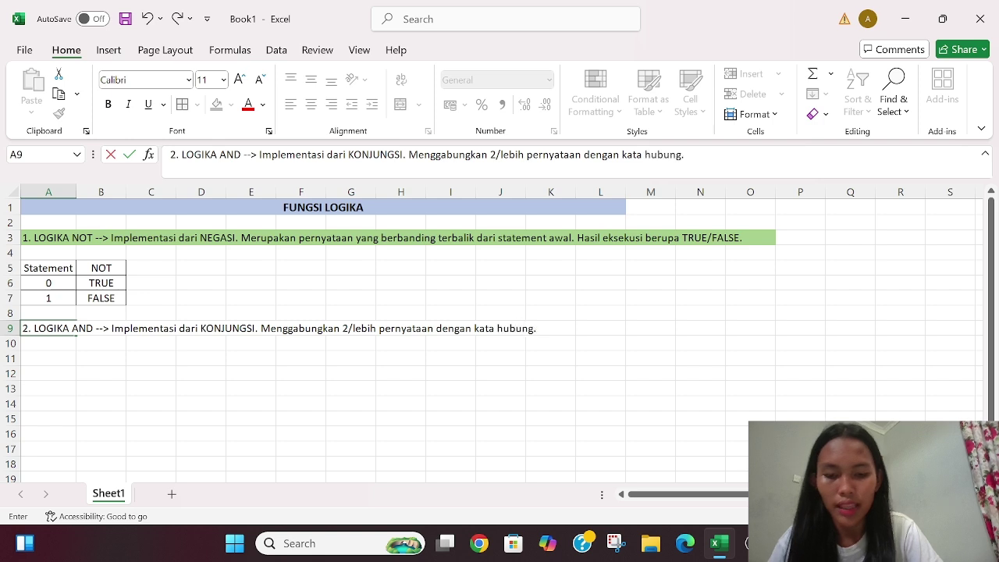
type(" Has")
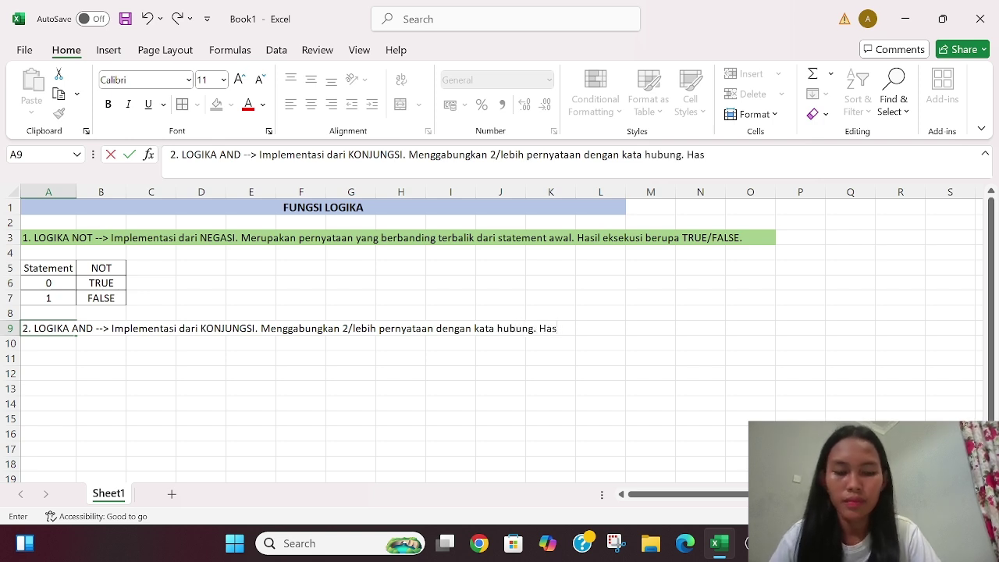
type("il  eksekusi berupa  TRUE")
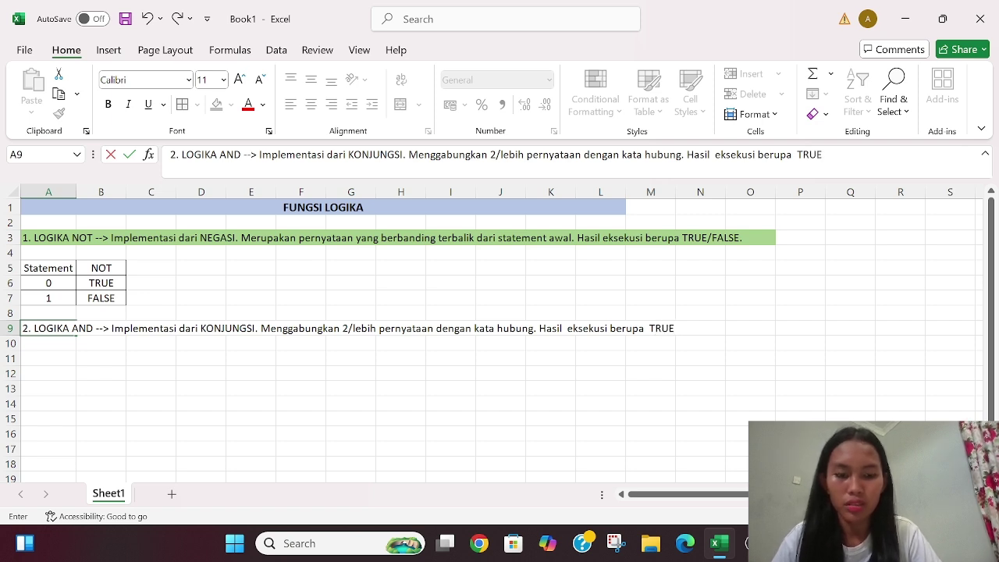
type("LSE,")
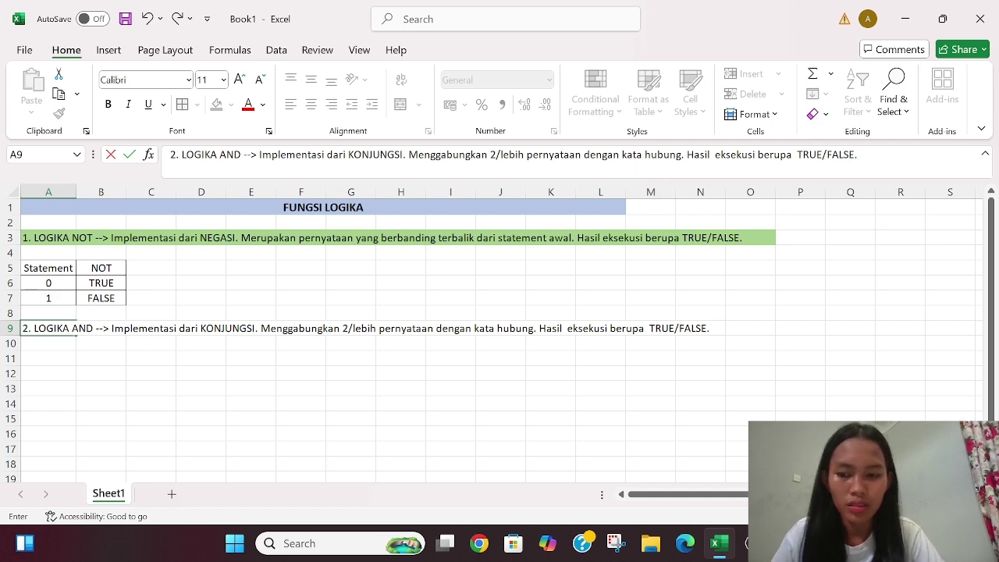
type(" Konsepny")
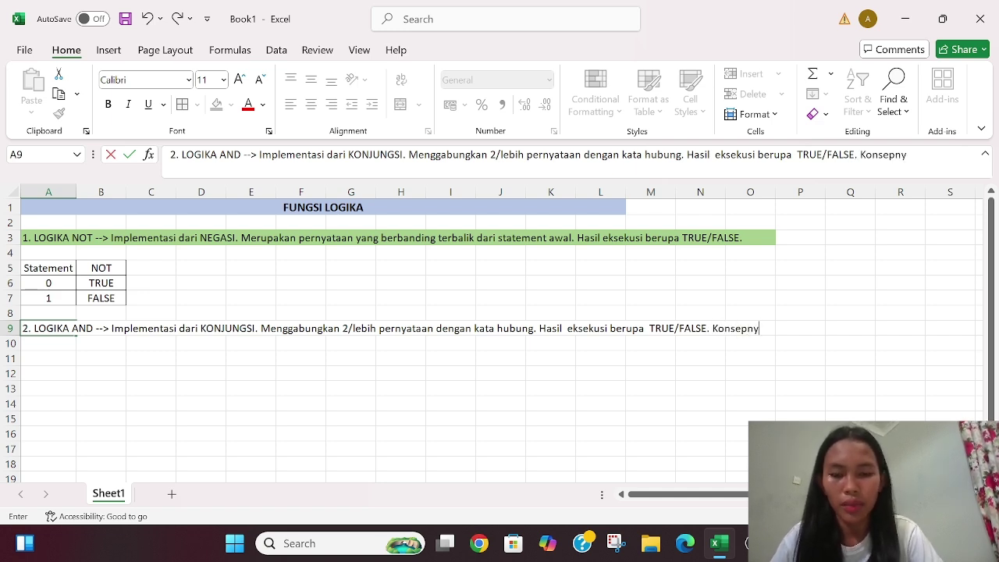
type("a perkalian")
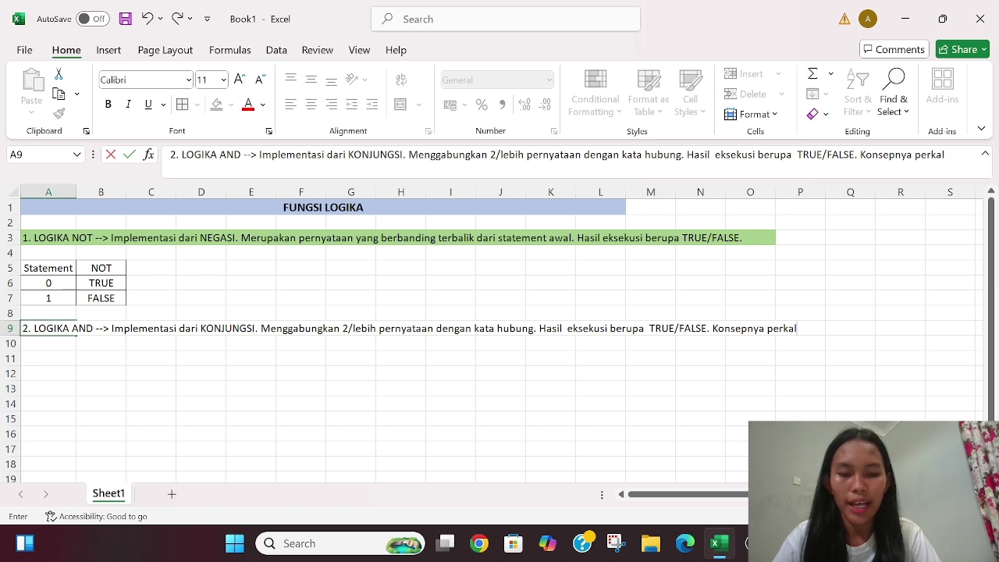
left_click(48, 357)
Step: Fill the AND note's full text width, cells A9:P9, with the same light green as the NOT note
left_click_drag(45, 331, 773, 334)
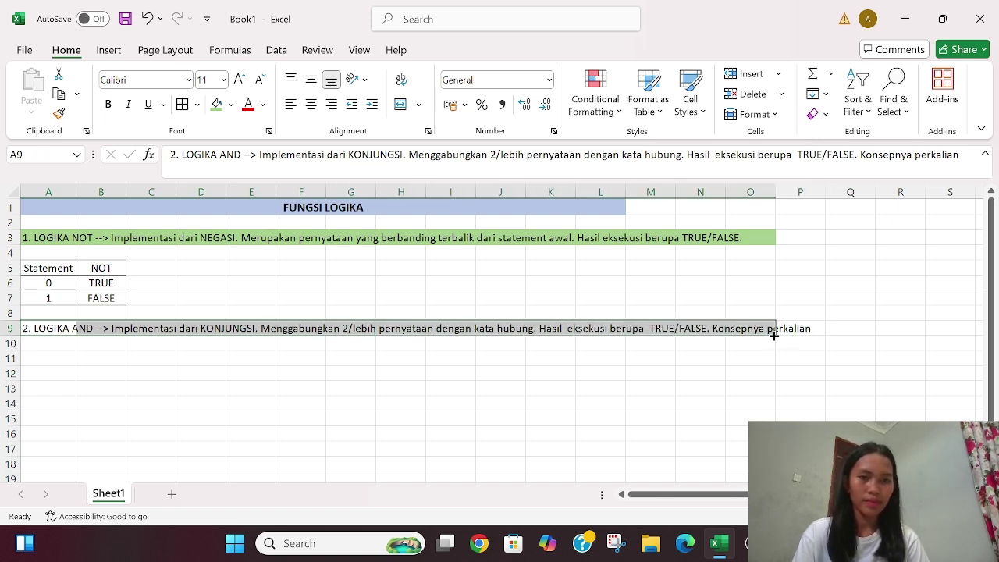
left_click_drag(45, 331, 814, 329)
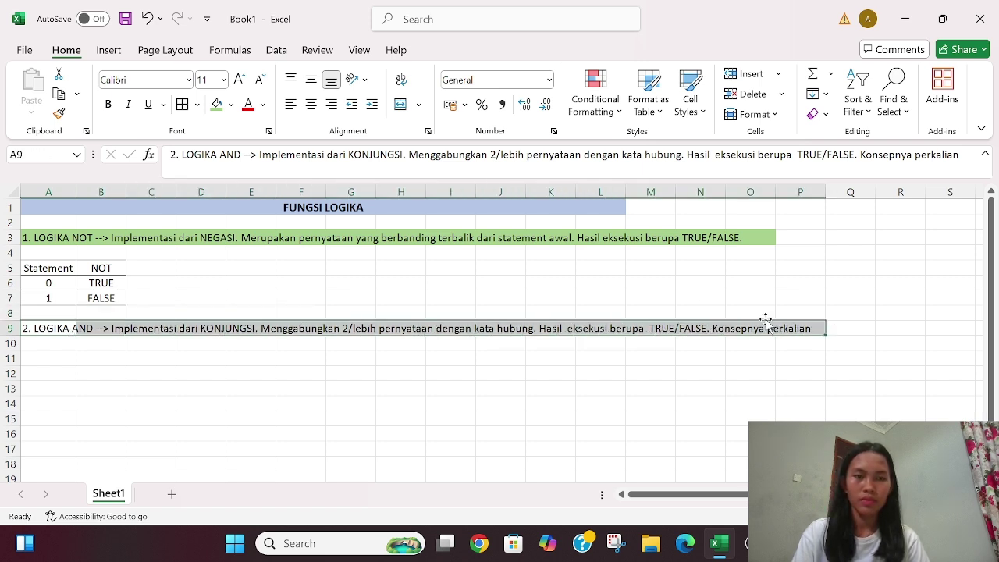
left_click(218, 106)
Step: Fill the NOT table's header cells A5:B5 with a light orange theme color
left_click_drag(61, 269, 91, 269)
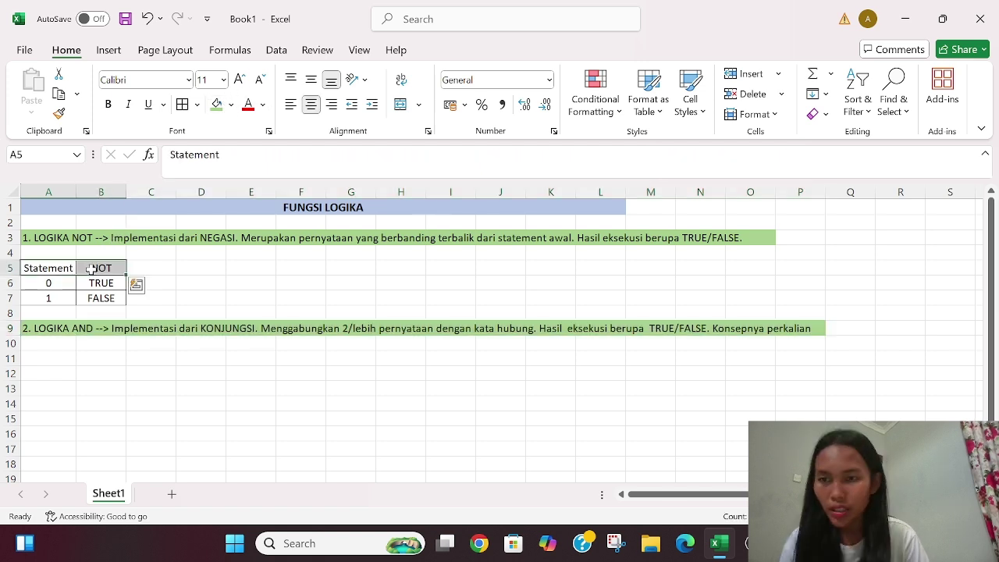
left_click(231, 104)
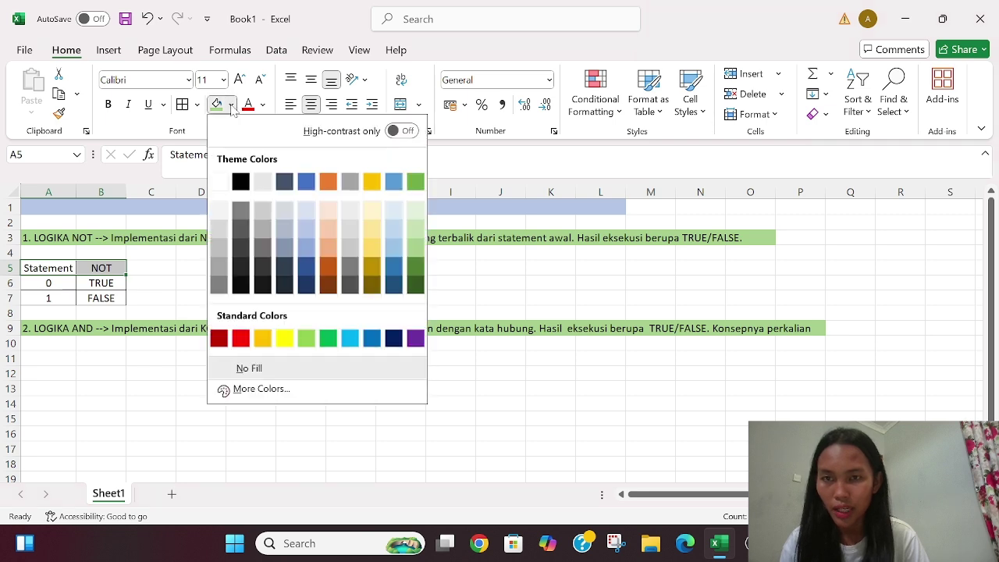
left_click(231, 105)
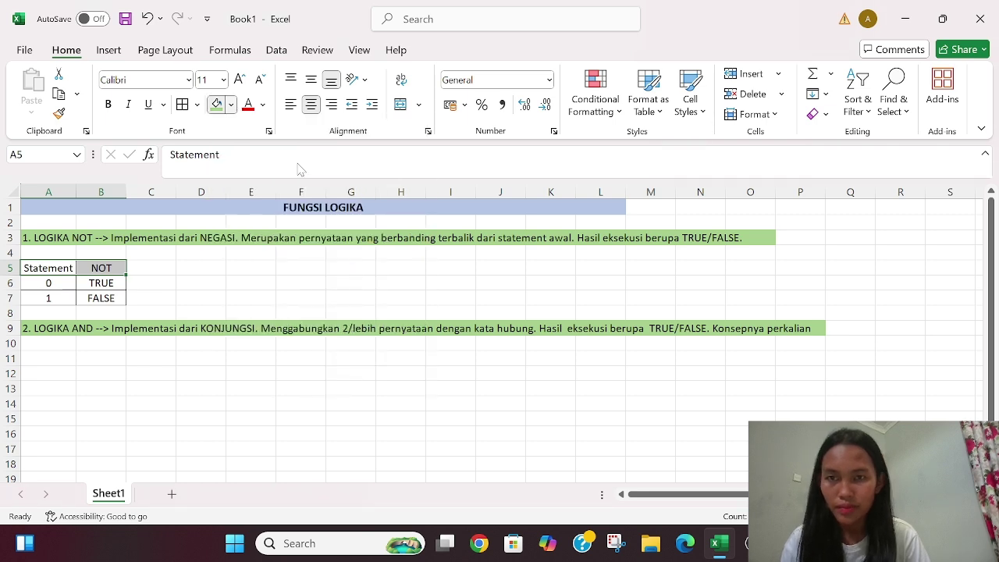
left_click(231, 105)
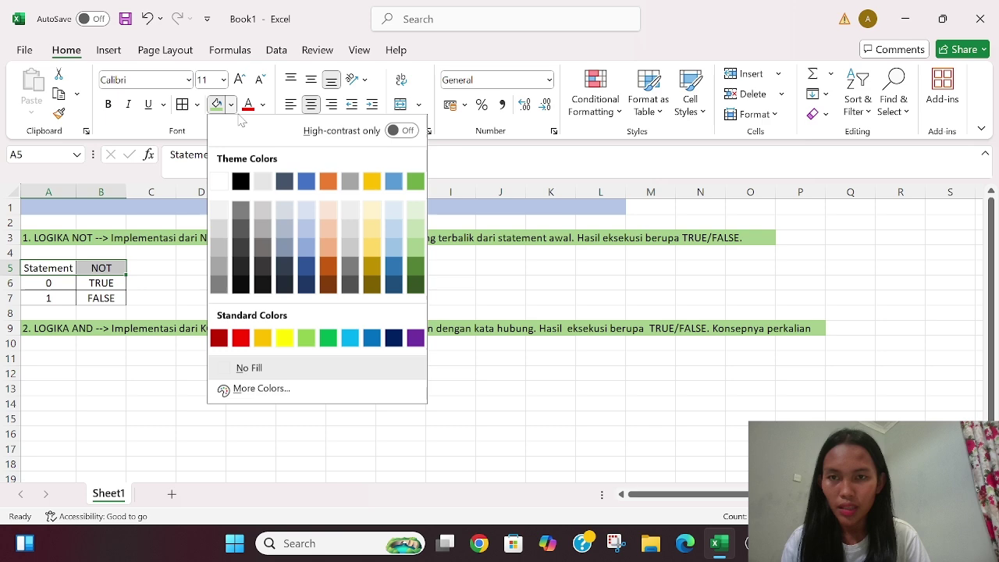
left_click(327, 231)
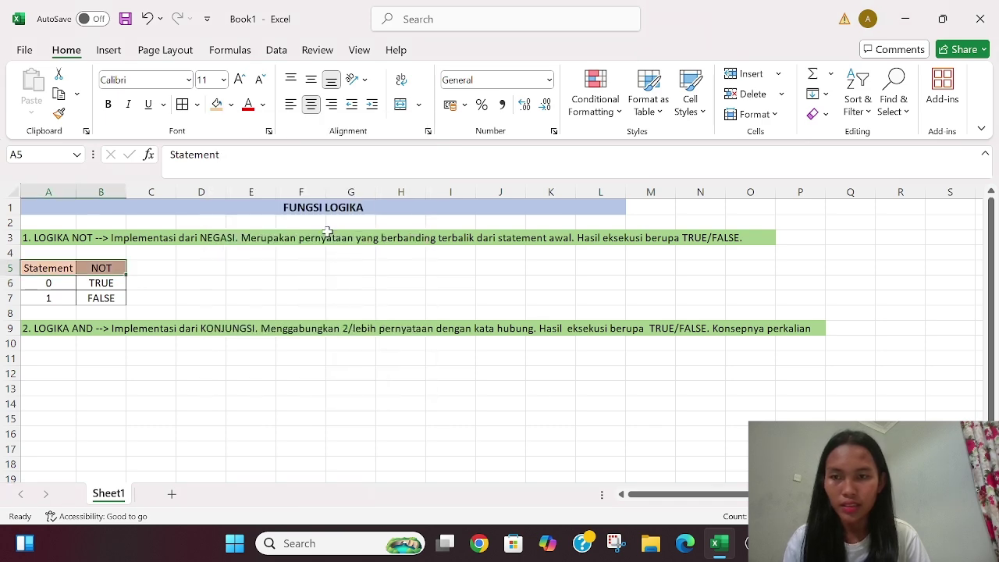
left_click(172, 296)
Step: Enter the AND table's first two column headers, "Statement 1" in A11 and "Statement 2" in B11
scroll(173, 297, "down", 2)
scroll(173, 297, "up", 2)
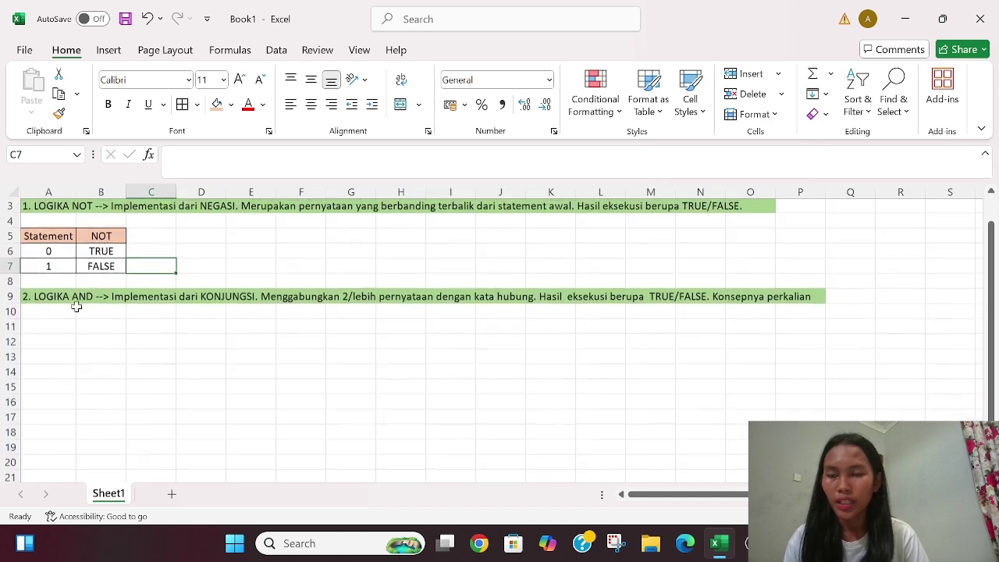
left_click(48, 326)
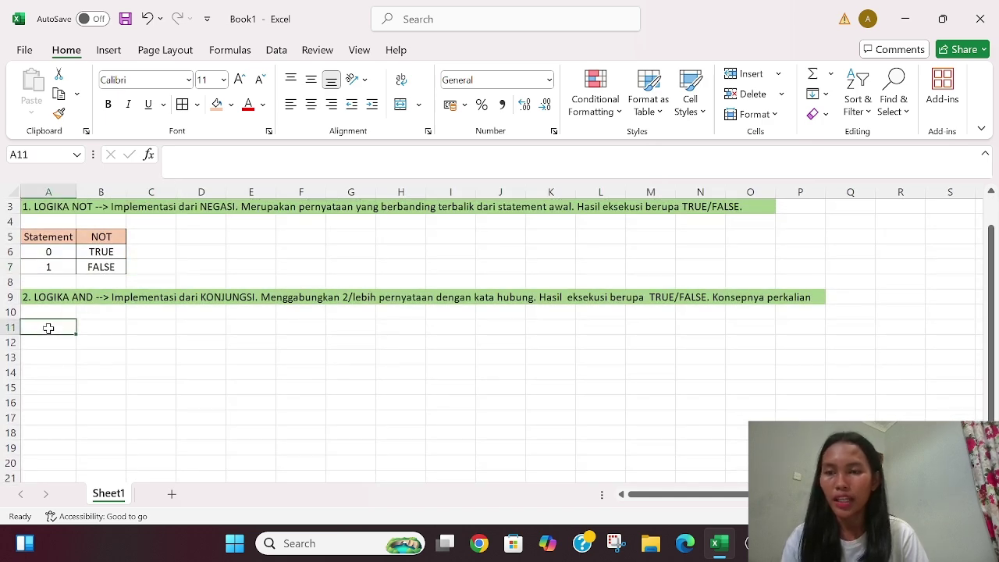
type("S")
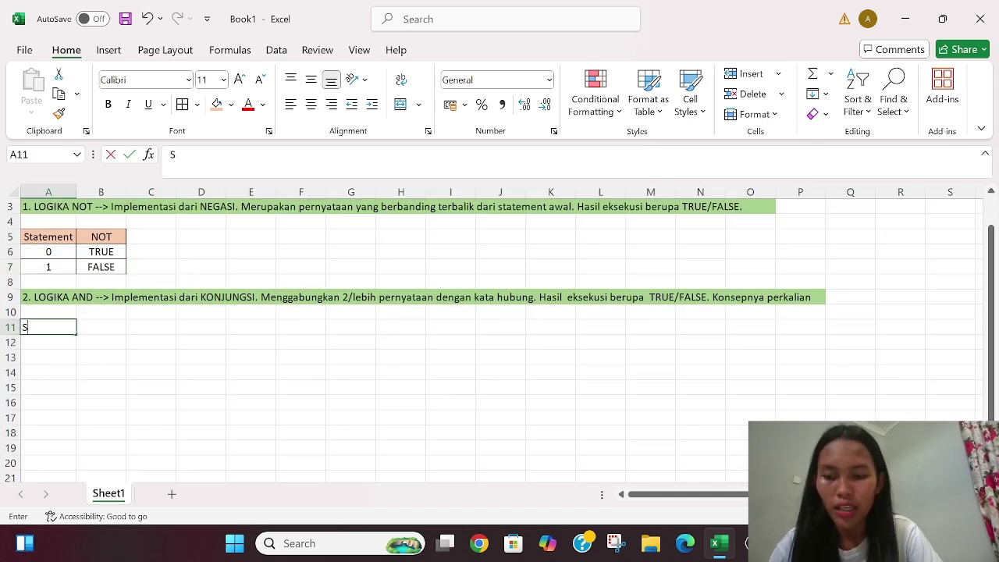
type("tatement 1")
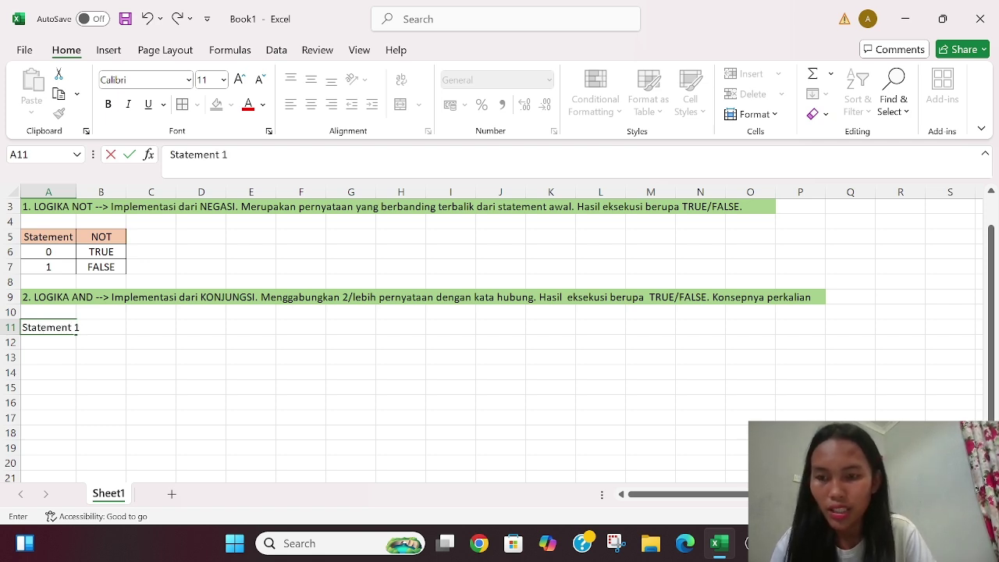
left_click(56, 356)
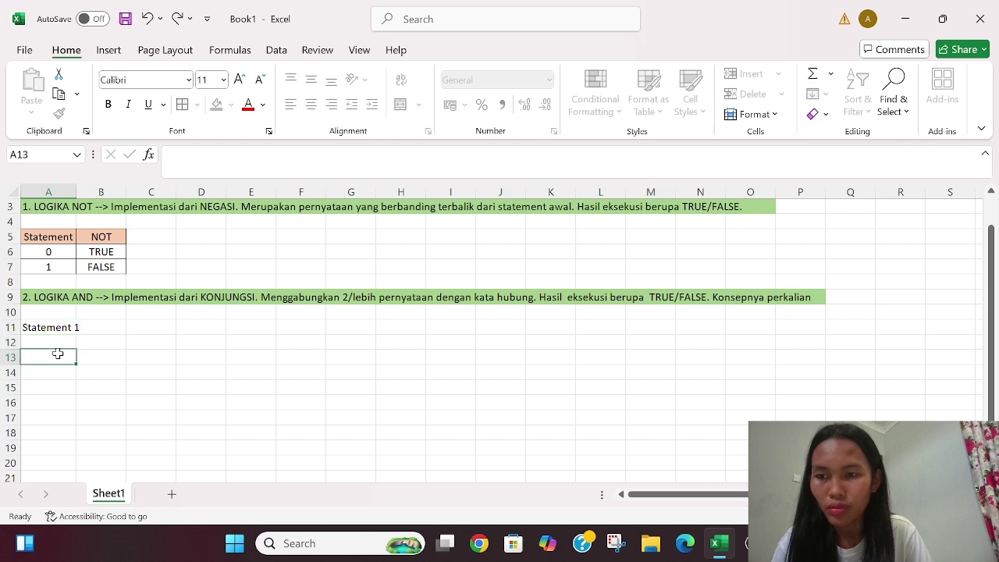
left_click(98, 331)
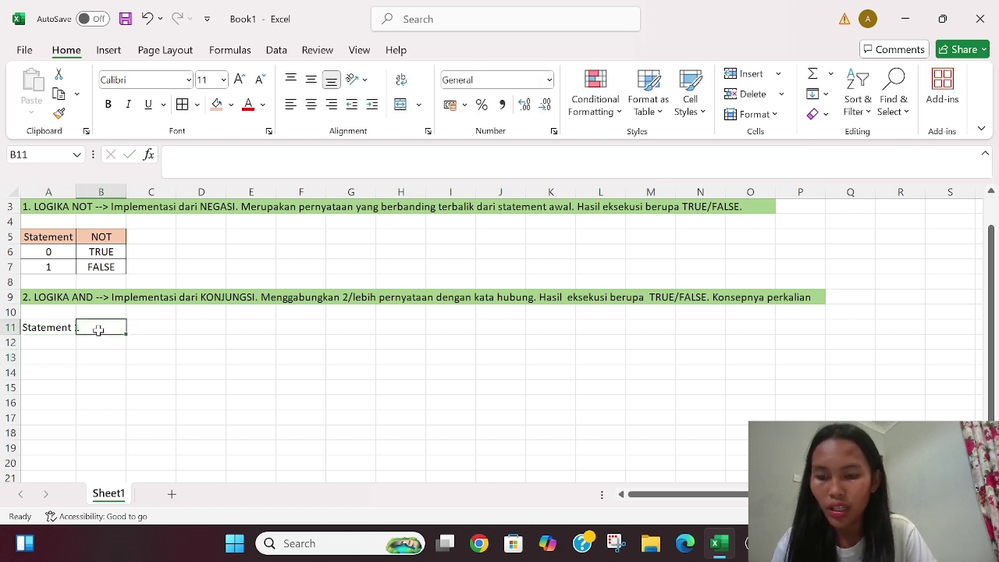
type("Statement 2")
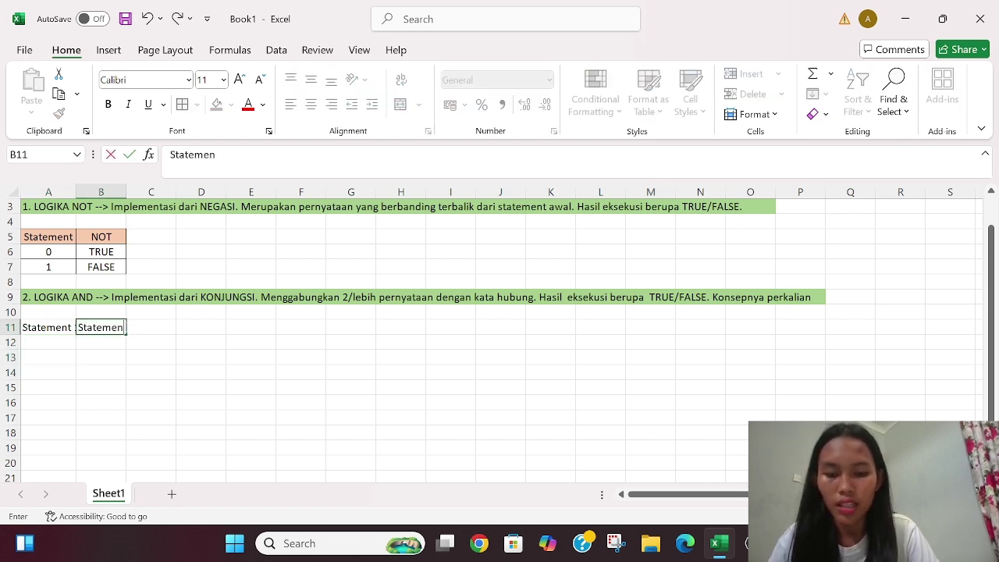
left_click(122, 352)
left_click(155, 330)
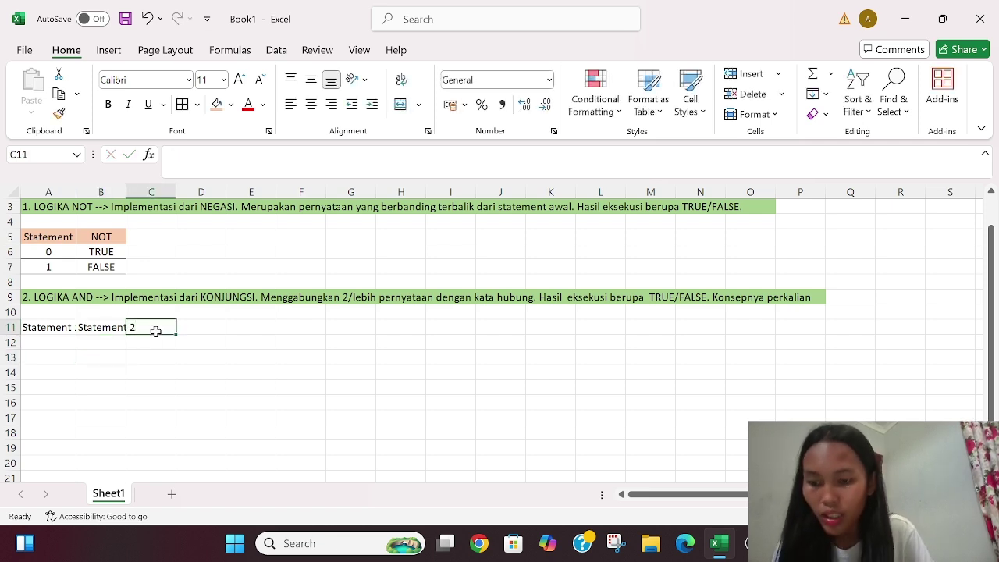
Step: Enter the header "AND" in C11 and widen columns A and B to fit the full "Statement 1" and "Statement 2" headers
type("AND")
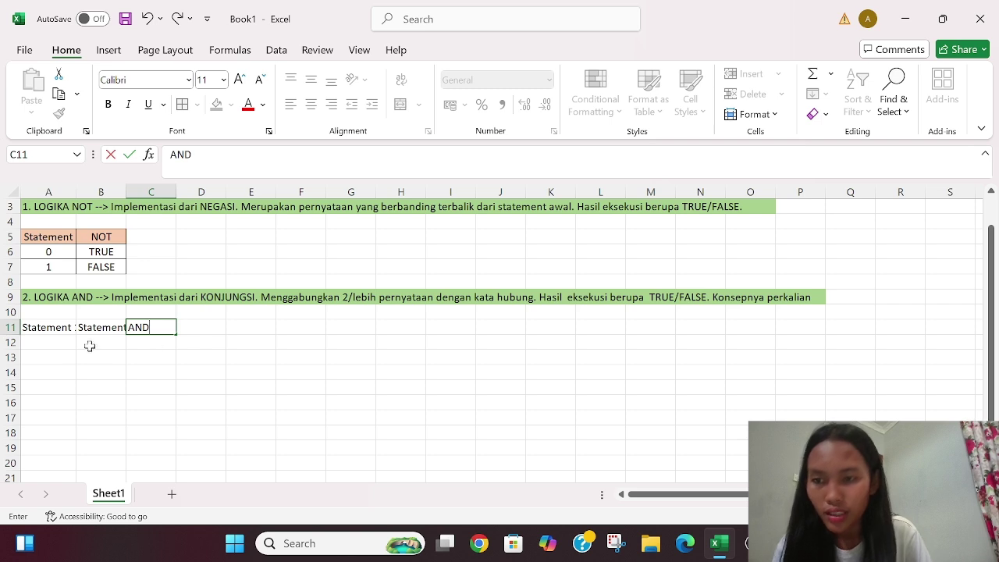
left_click(68, 346)
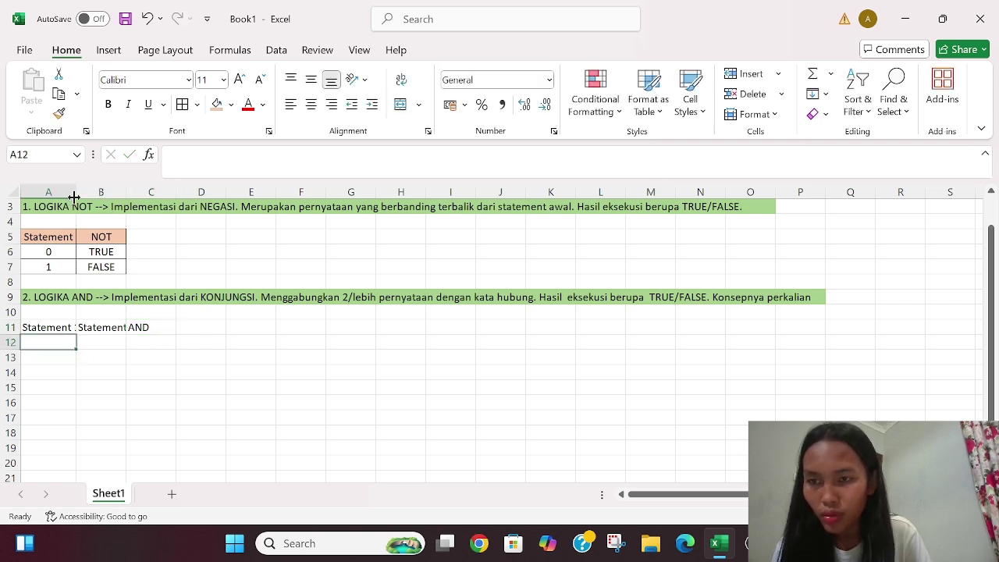
left_click_drag(75, 193, 88, 193)
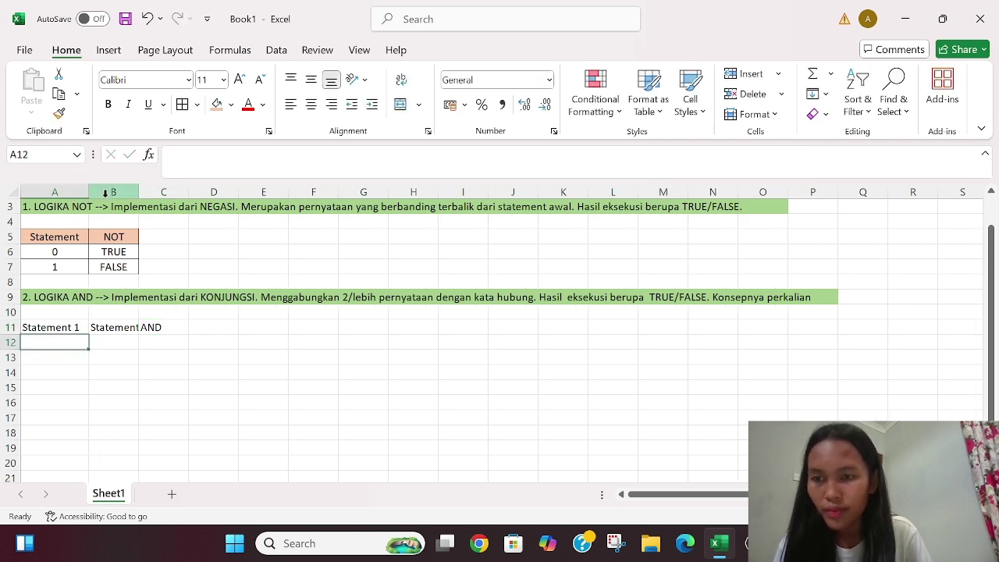
left_click(117, 326)
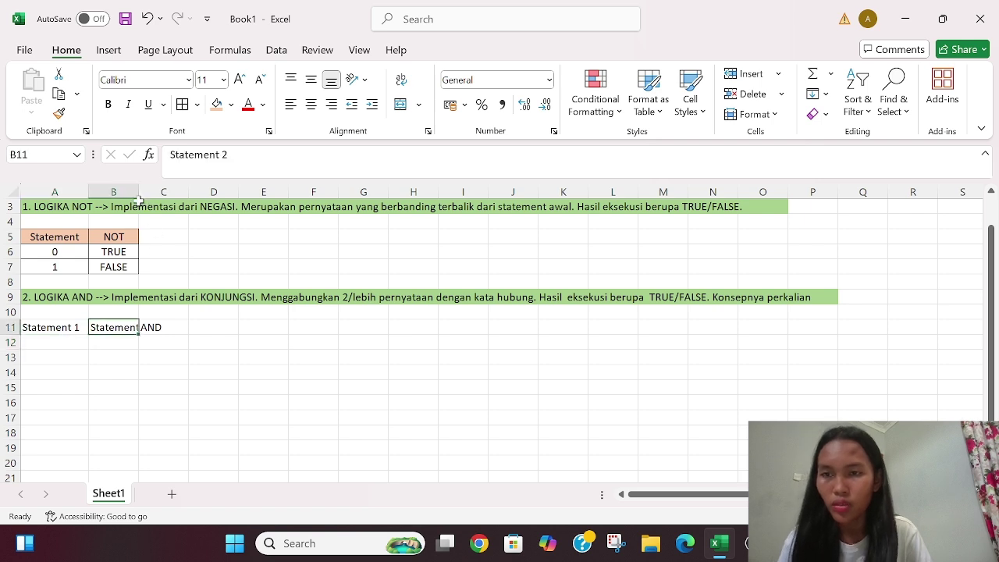
left_click_drag(136, 197, 151, 195)
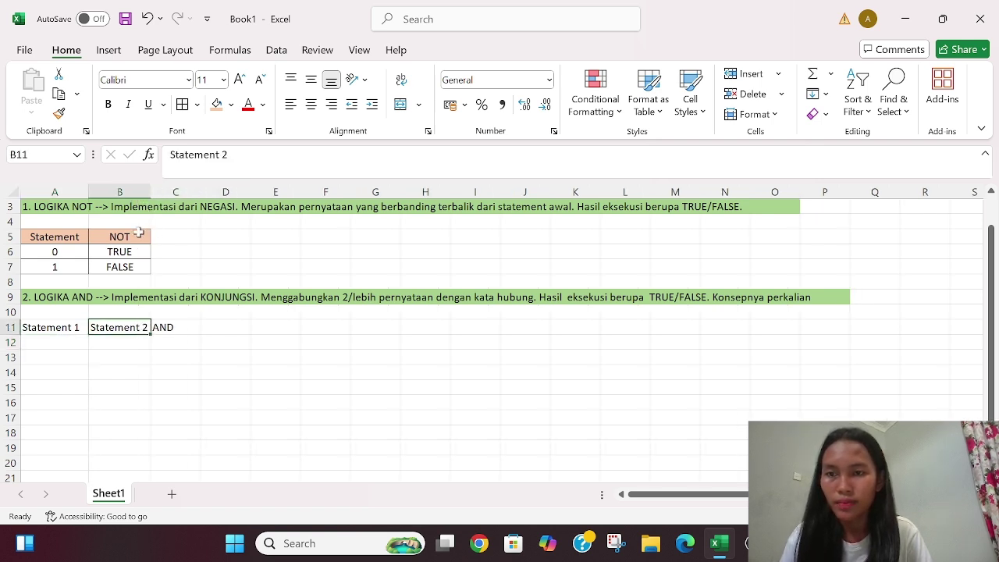
Step: Center the AND table's header cells A11:C11 horizontally
left_click(169, 327)
left_click(52, 329)
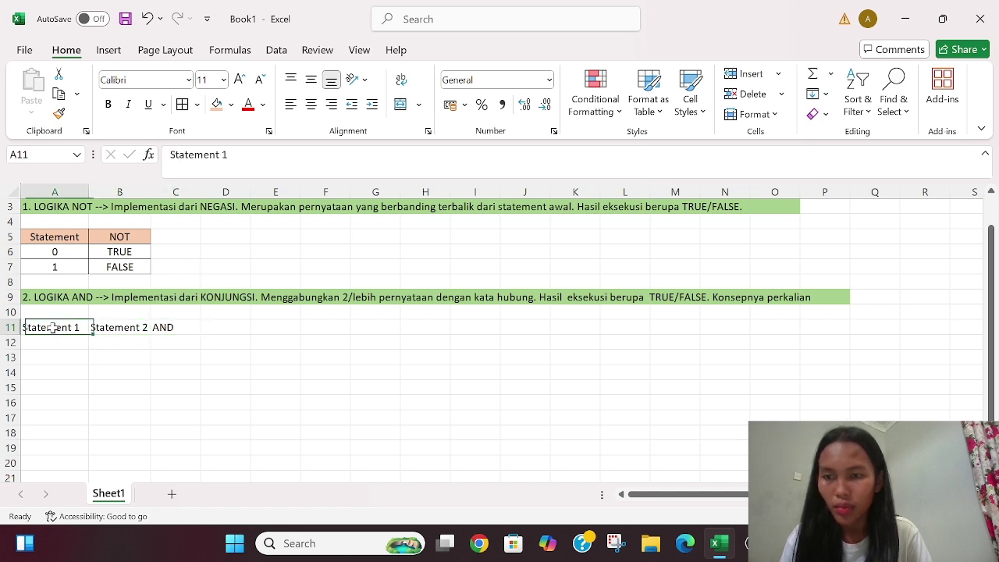
left_click_drag(51, 328, 179, 326)
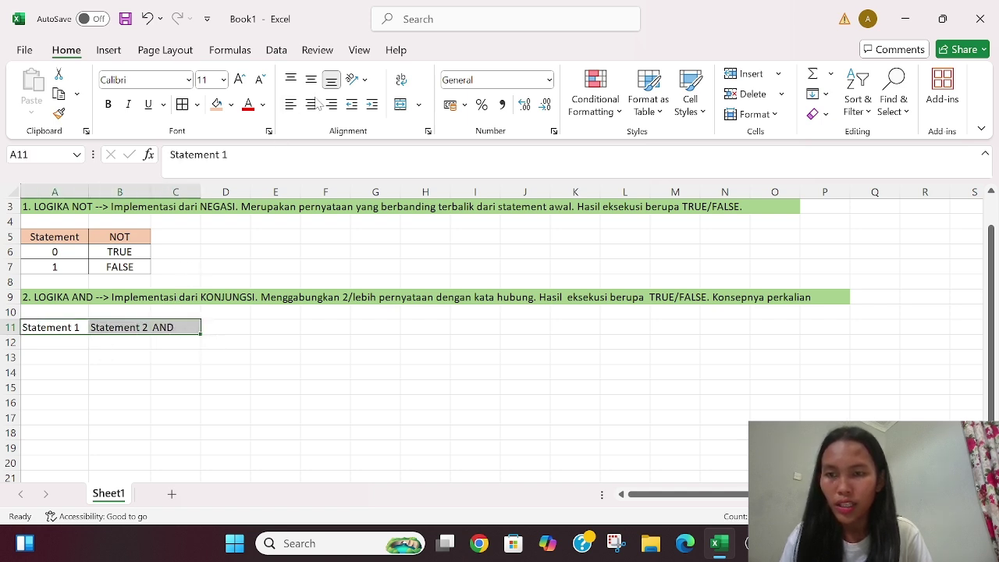
left_click(316, 104)
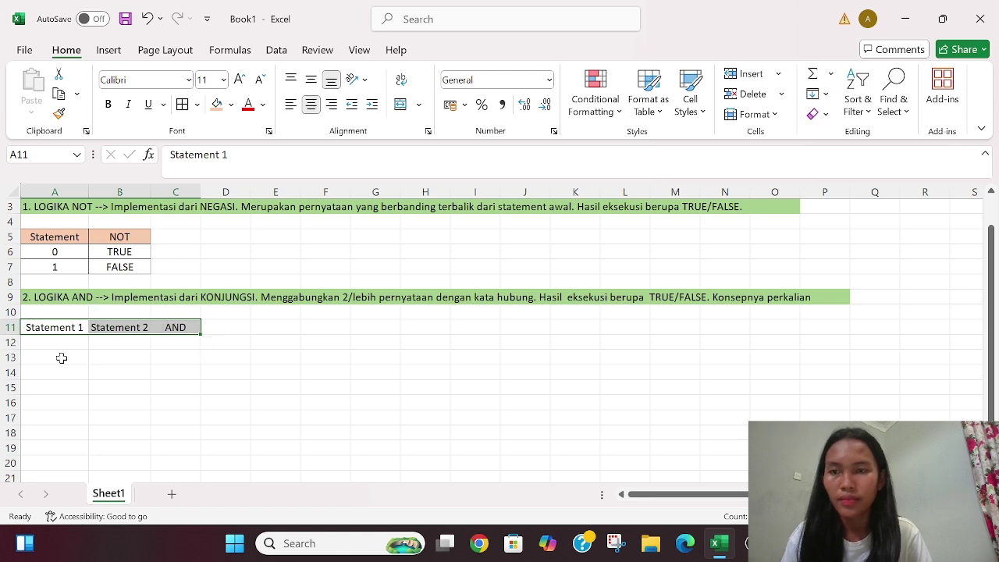
Step: Apply all borders to the AND table range A11:C15, covering the header and four rows below it
scroll(48, 341, "down", 2)
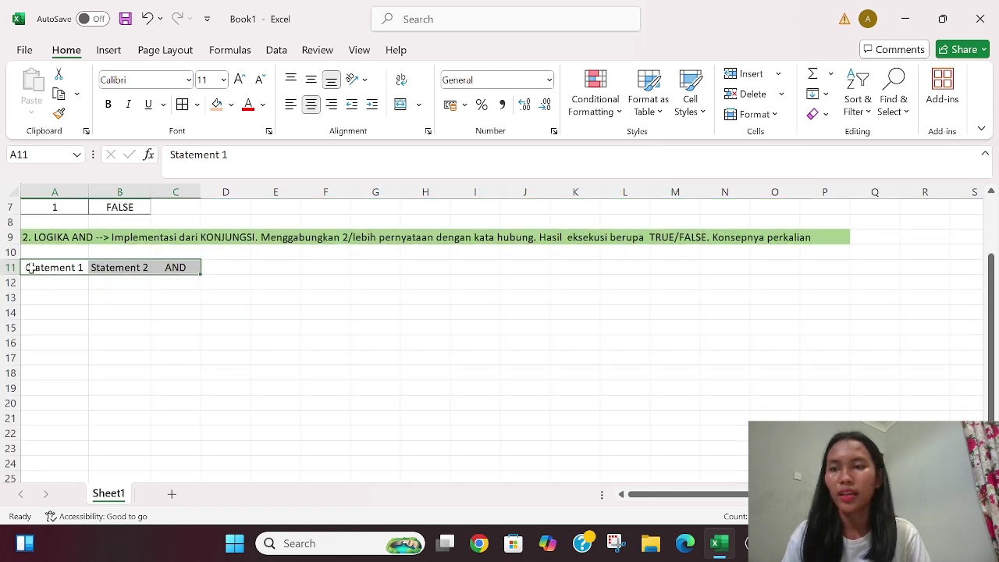
left_click(41, 291)
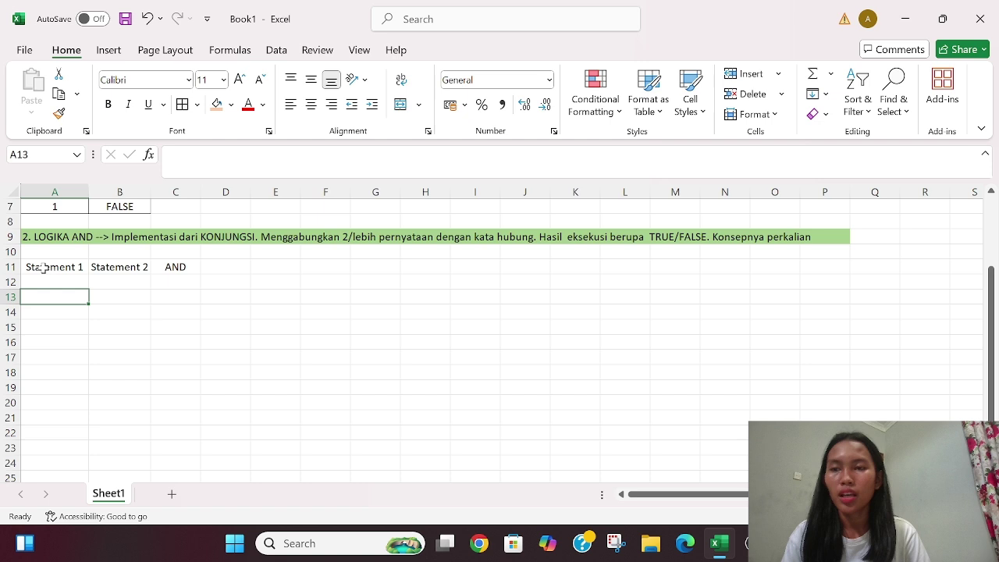
left_click_drag(43, 268, 159, 321)
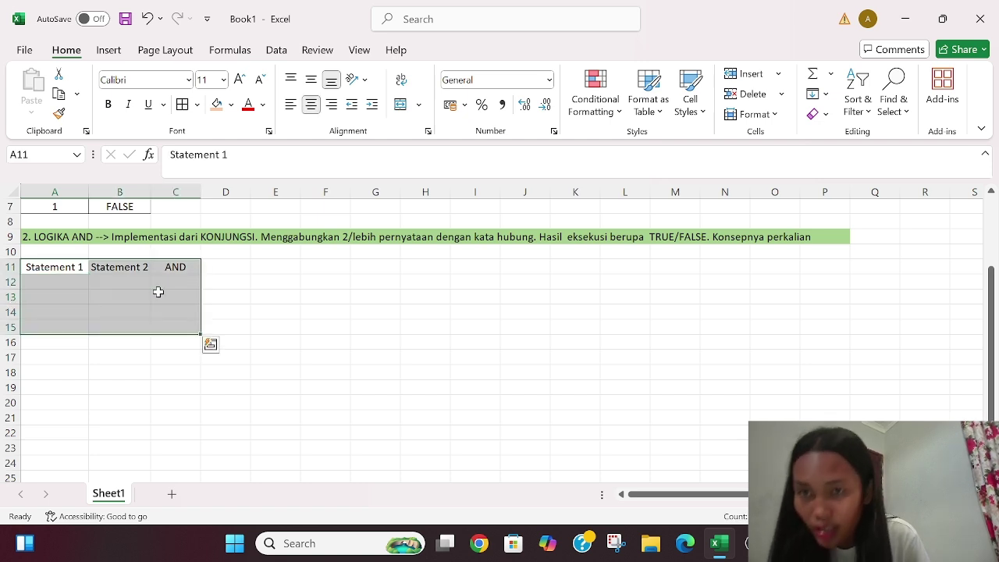
left_click(183, 105)
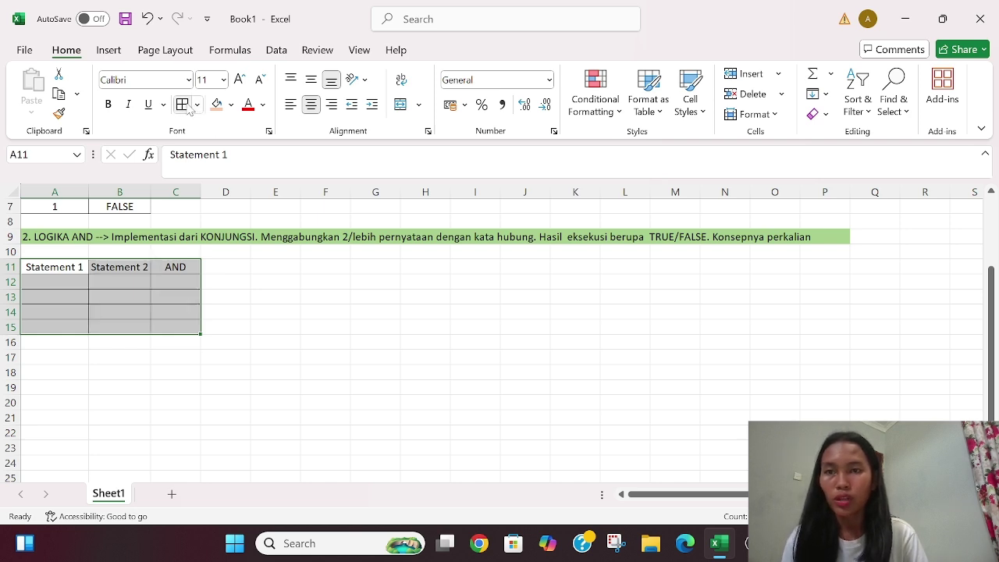
left_click(49, 369)
Step: Fill the AND table's first two statement rows with 1 and 1 in A12:B12, and 1 and 0 in A13:B13
left_click(43, 277)
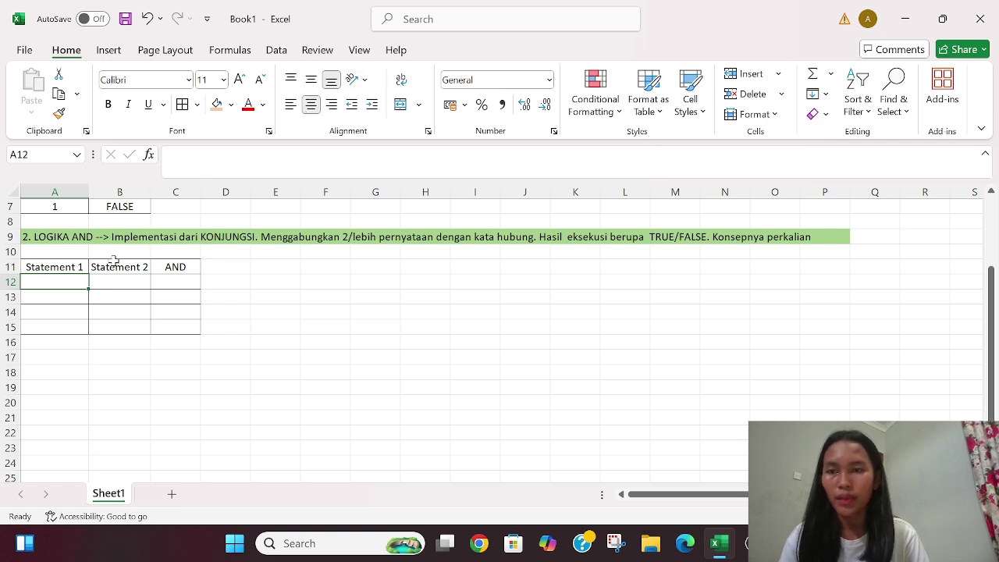
type("1")
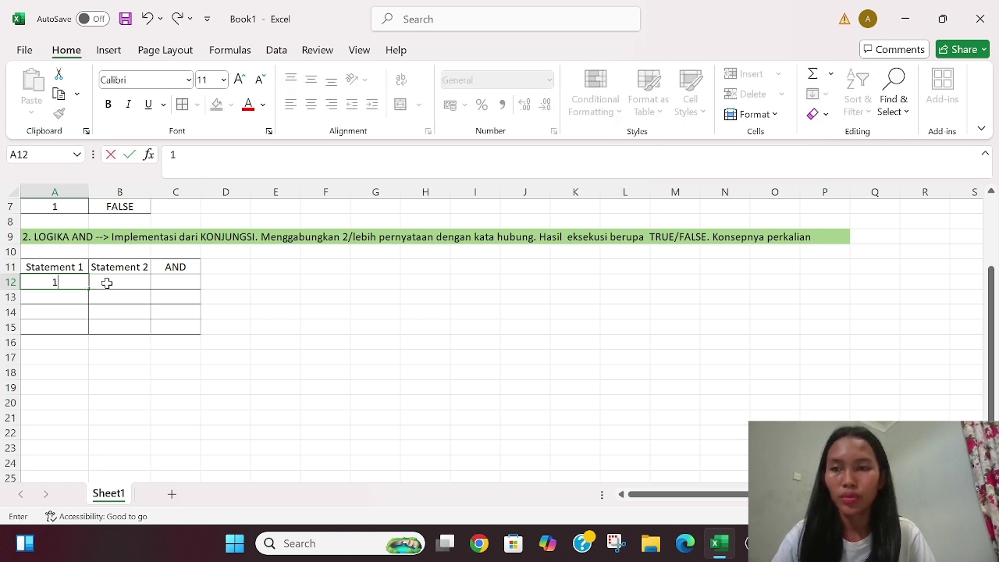
left_click(107, 282)
type("1")
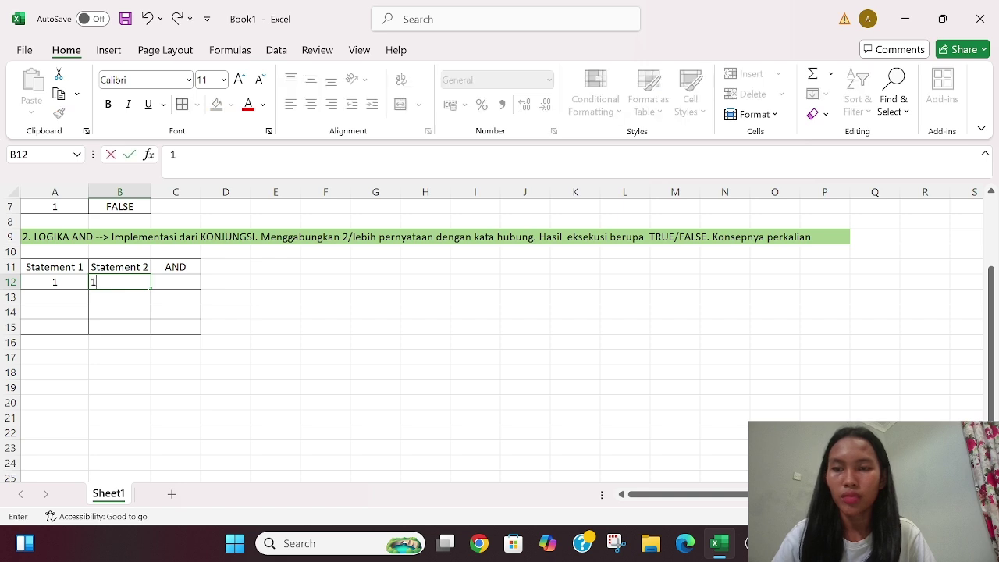
left_click(69, 297)
type("1")
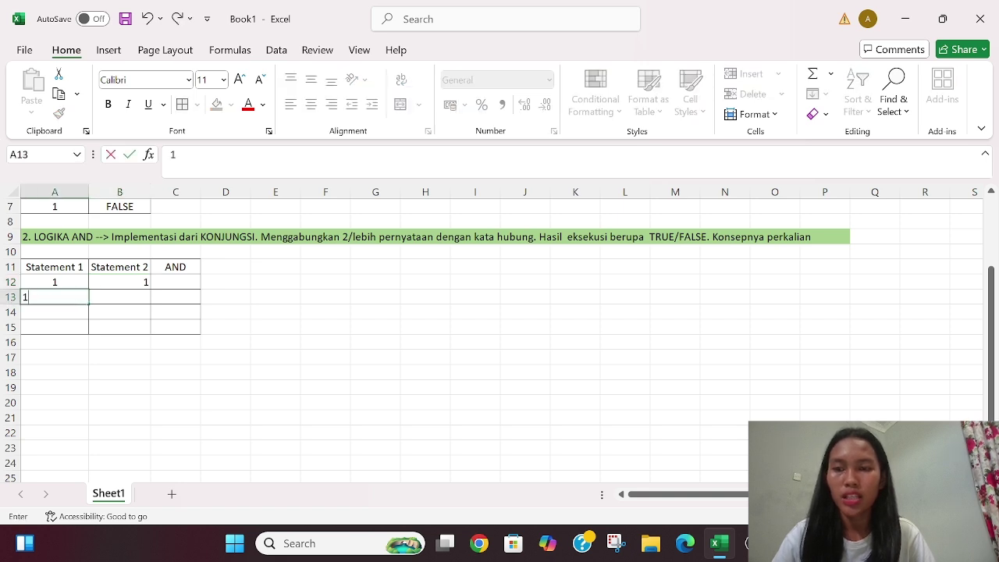
left_click(100, 298)
type("0")
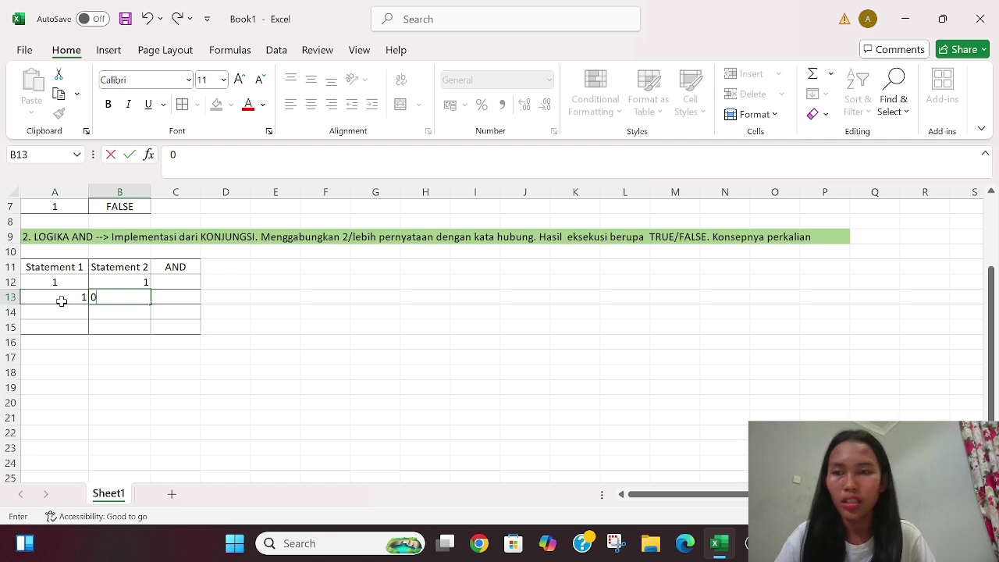
Step: Fill the AND table's last two statement rows with 0 and 1 in A14:B14, and 0 and 0 in A15:B15
left_click(61, 311)
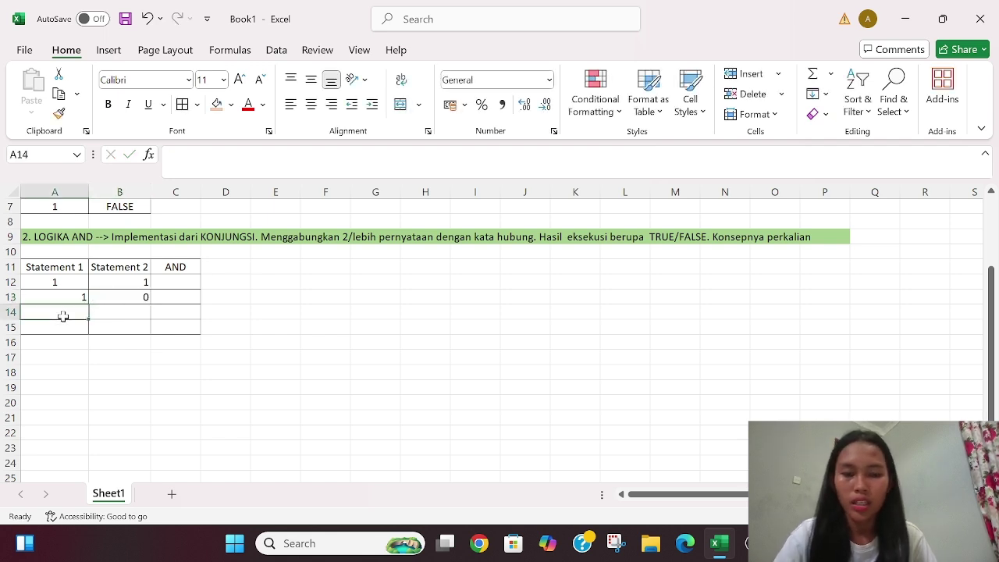
type("0")
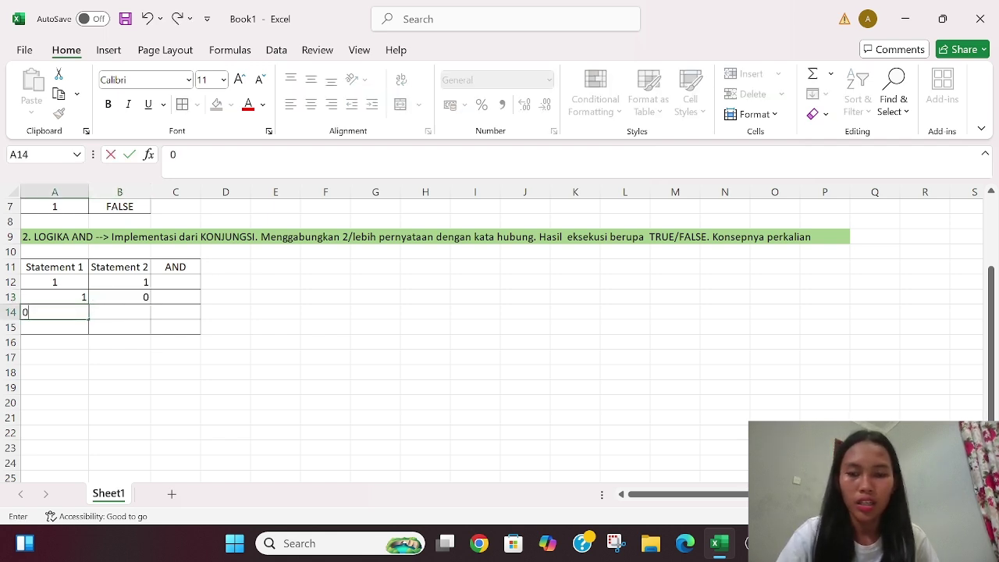
left_click(108, 311)
type("1")
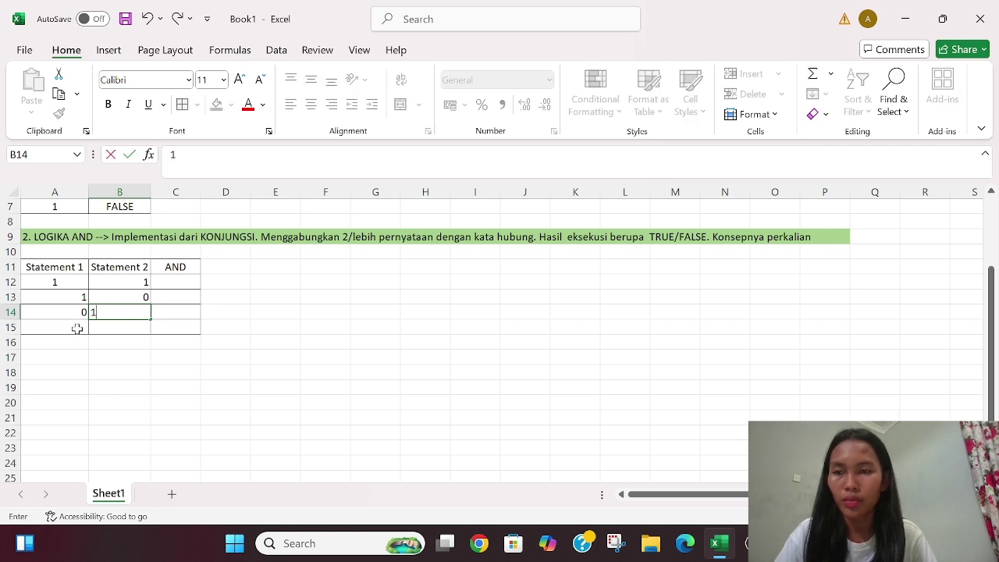
left_click(77, 329)
type("0")
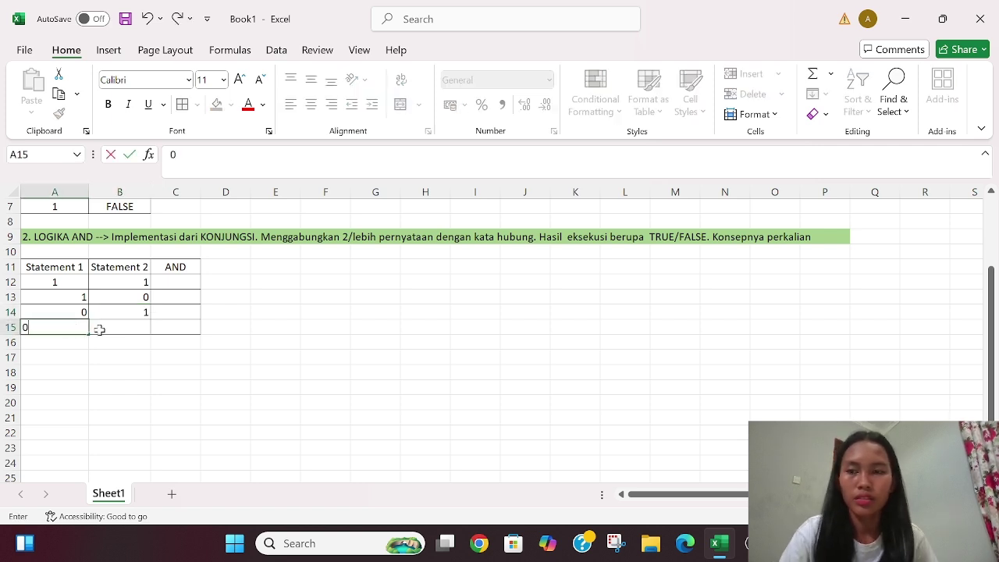
left_click(99, 329)
type("0")
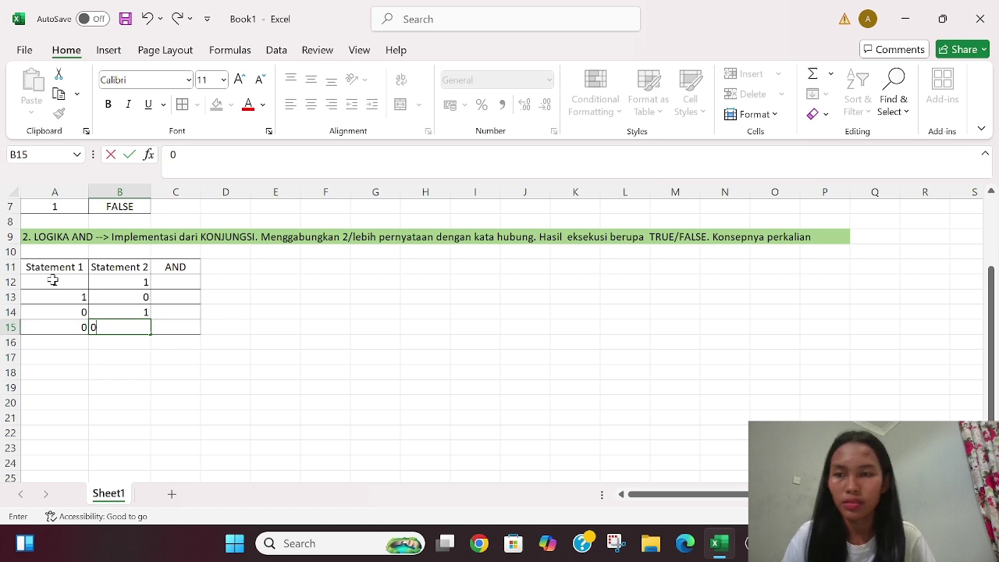
Step: Center the statement values in A12:B15 horizontally
left_click_drag(53, 280, 134, 327)
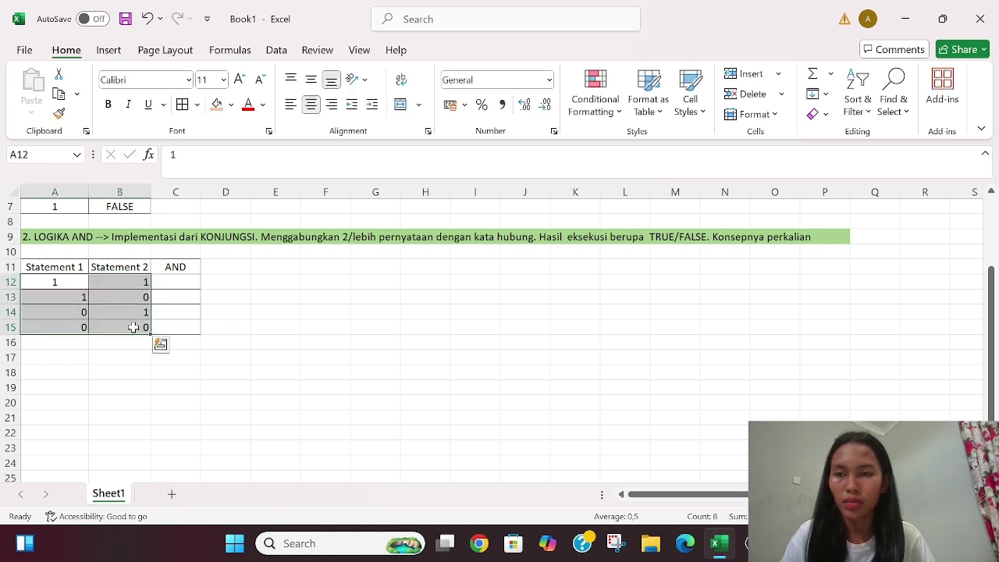
left_click(311, 106)
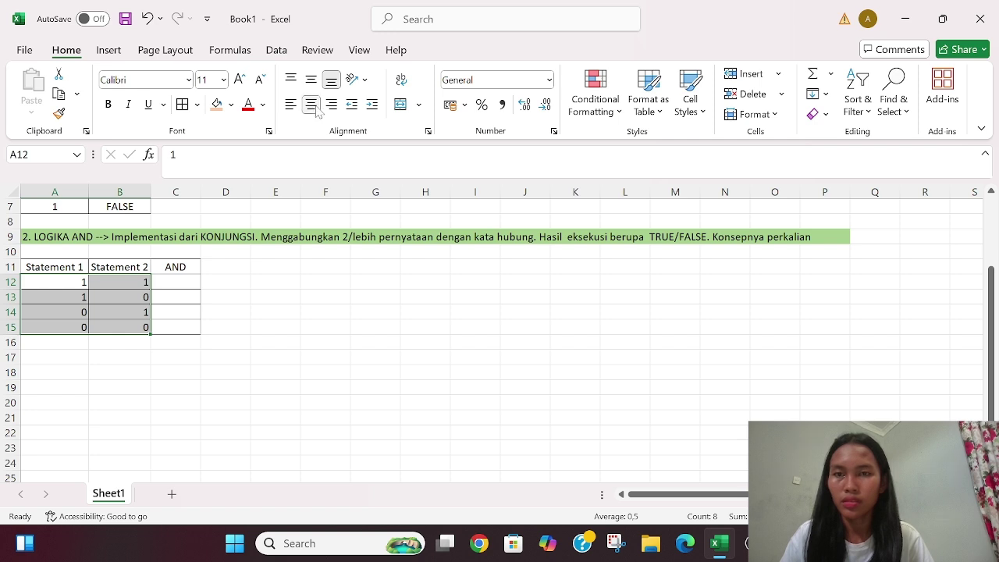
left_click(311, 105)
left_click(180, 285)
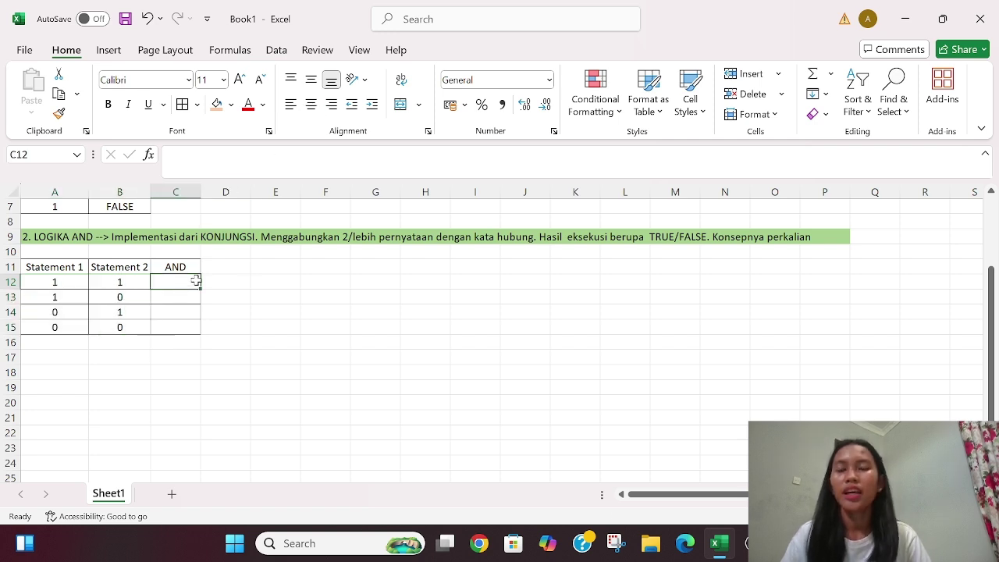
Step: Start a score example beside the AND table with the title "Nilai" in E12 and two students' names in E13 and F13
left_click(278, 279)
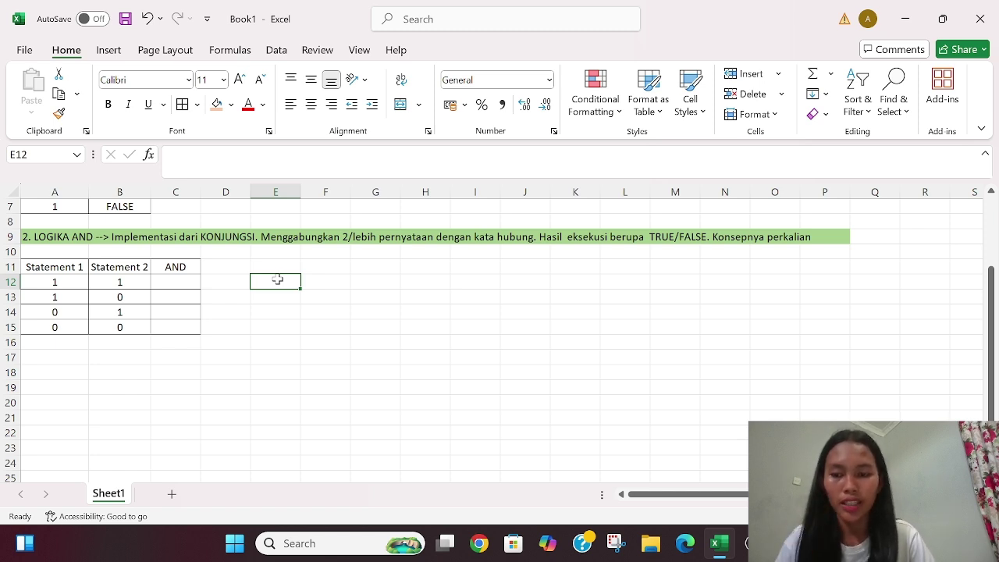
type("N")
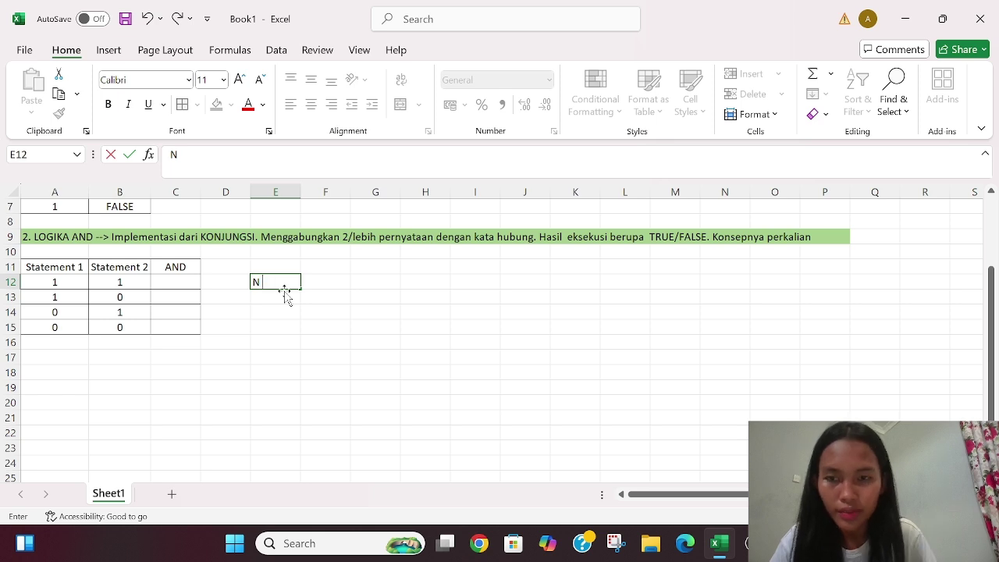
type("Ilai")
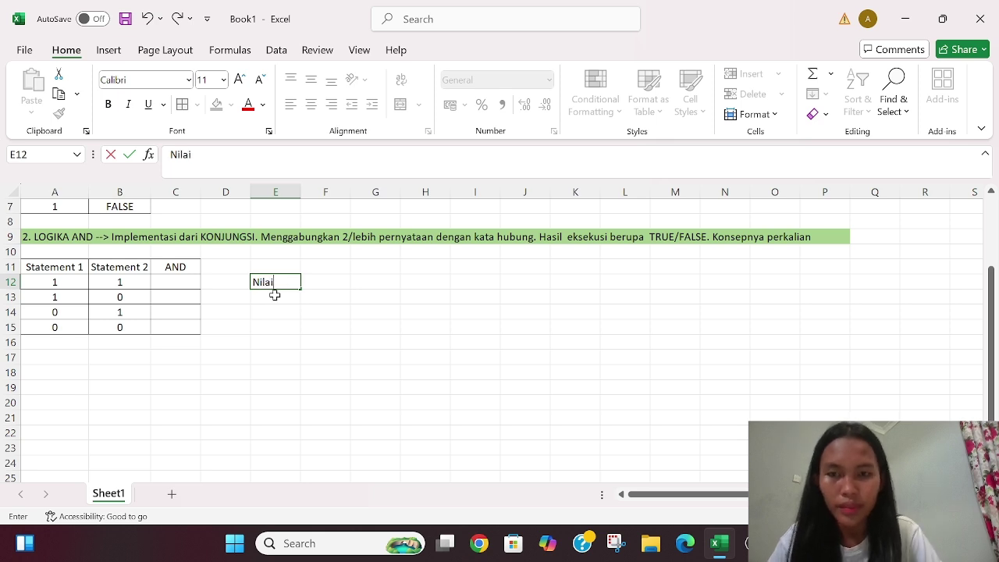
key("Return")
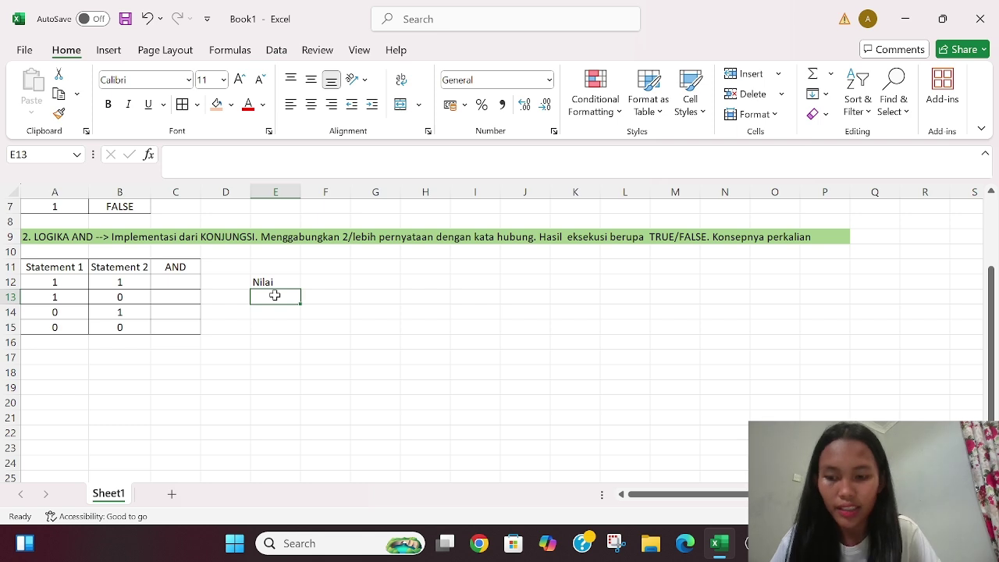
type("LA")
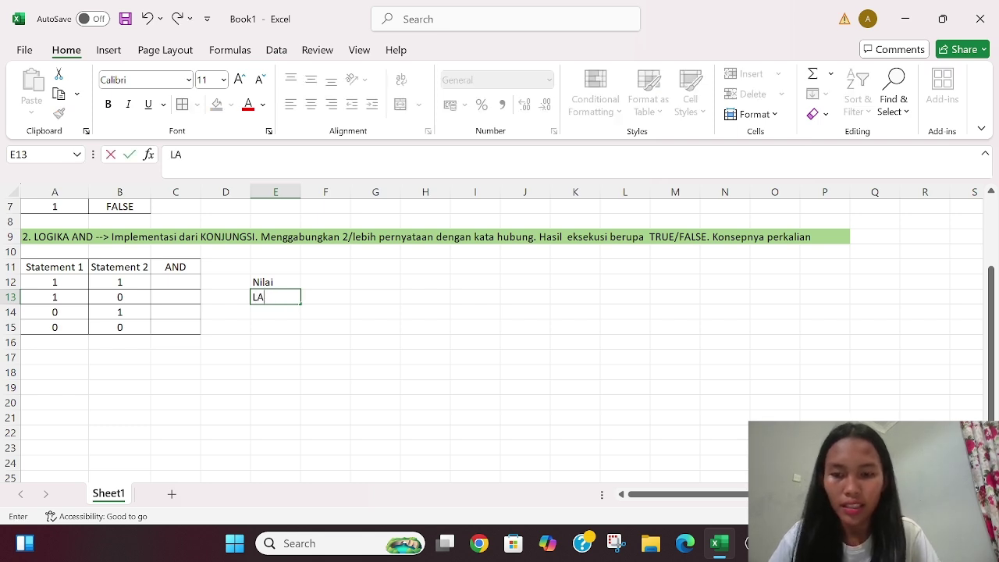
type("LA")
left_click(324, 299)
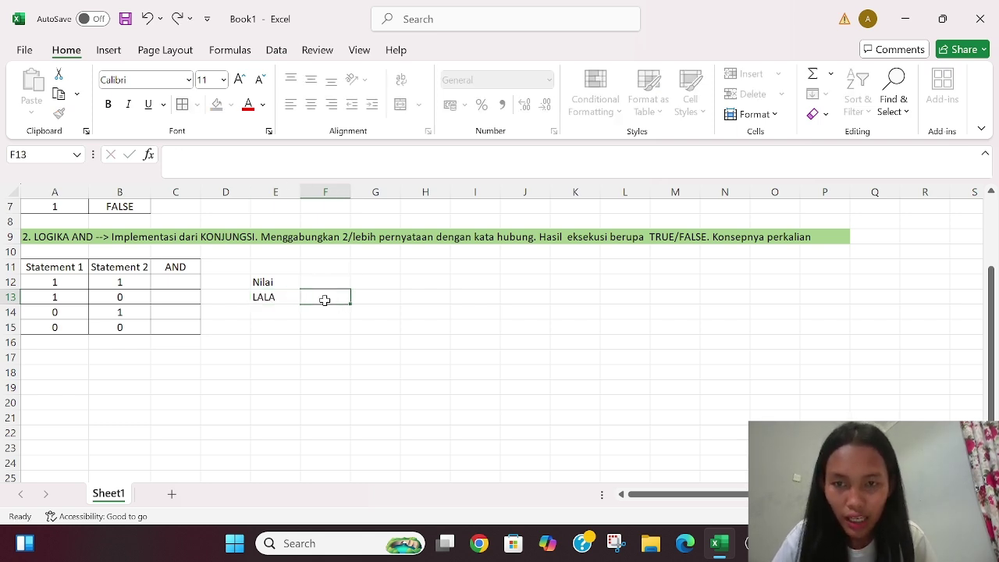
type("L")
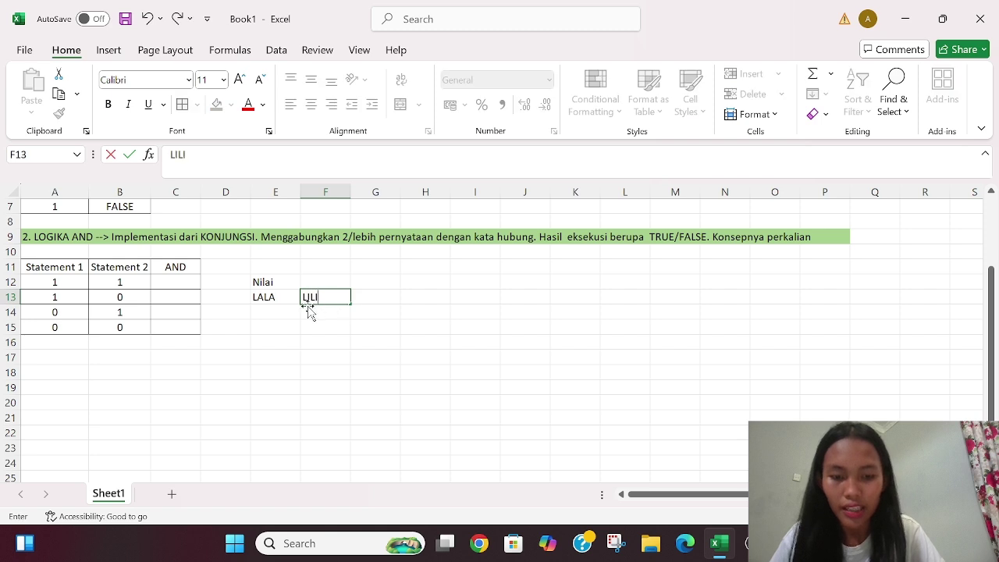
type("ILI")
Step: Enter the example scores below the students' names, 60 in E14 and 90 in F14
left_click(266, 309)
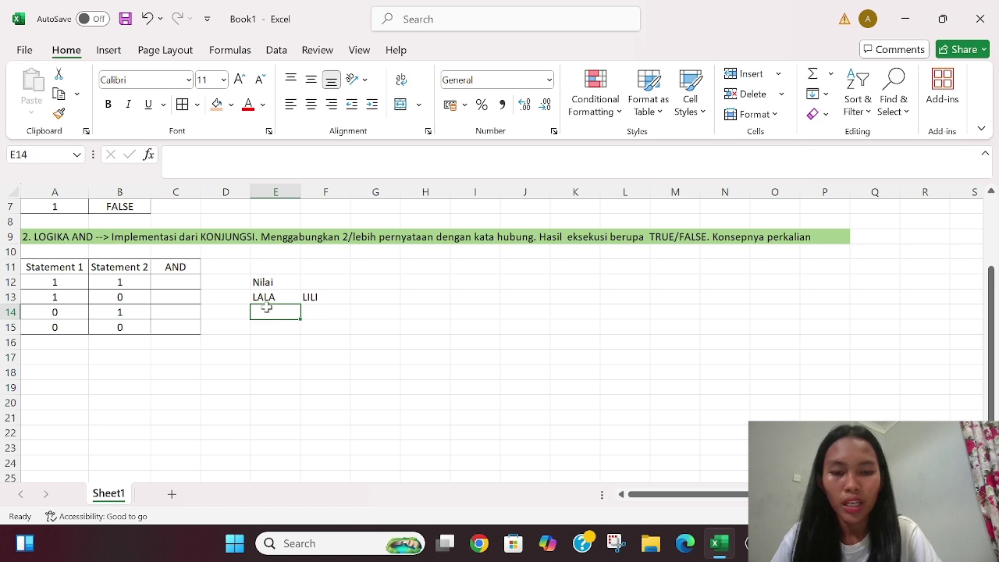
type("60")
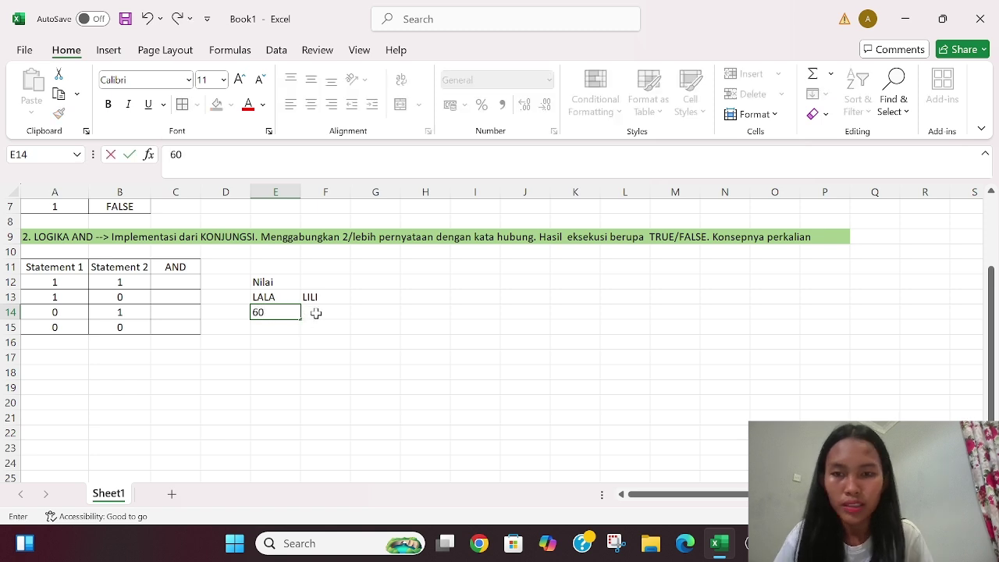
left_click(313, 312)
type("90")
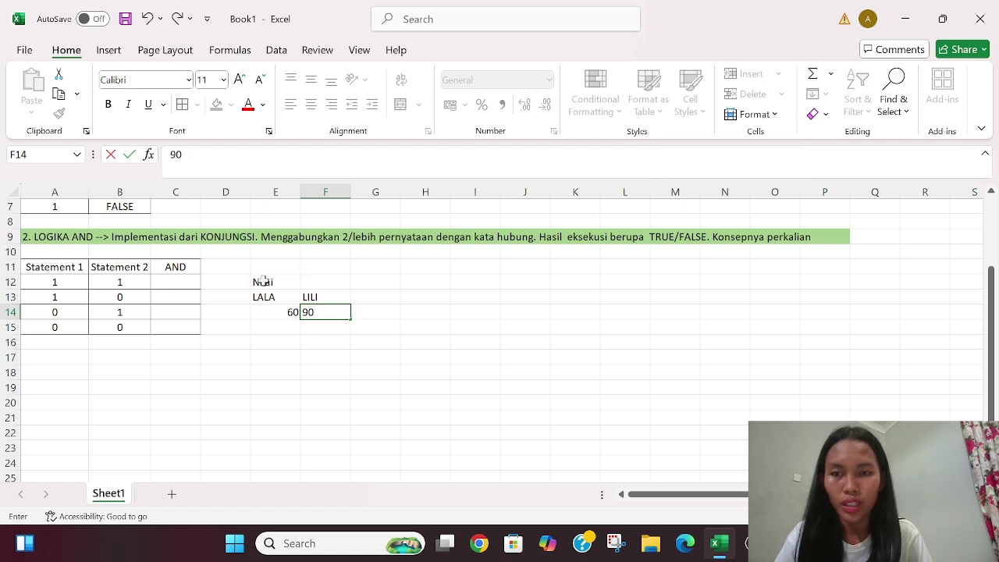
Step: Apply all borders to the score example in E12:F14
left_click_drag(262, 282, 330, 312)
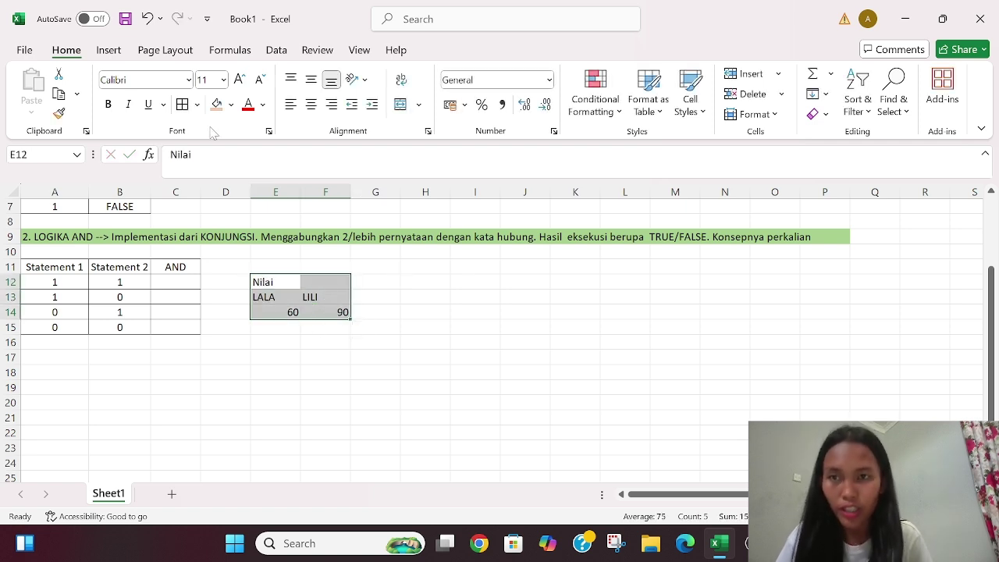
left_click(182, 106)
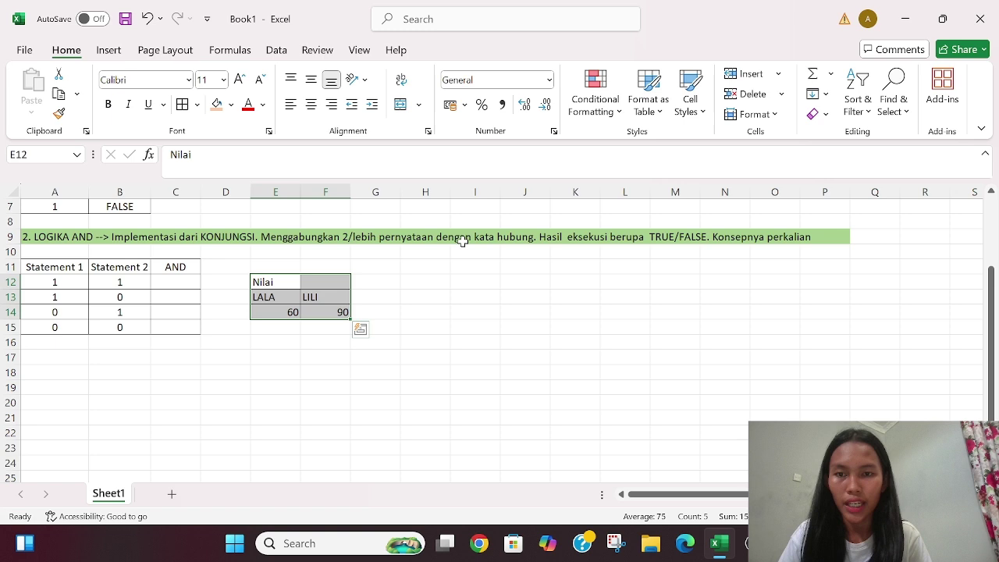
left_click(410, 269)
Step: Merge and center the "Nilai" title across E12:F12 and fill it with light blue
left_click_drag(262, 282, 323, 284)
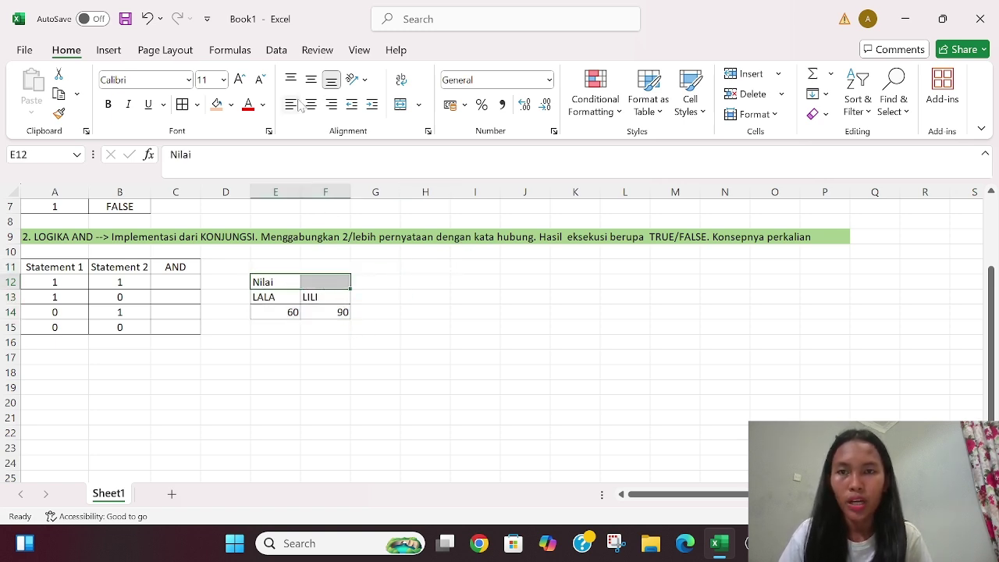
left_click(399, 106)
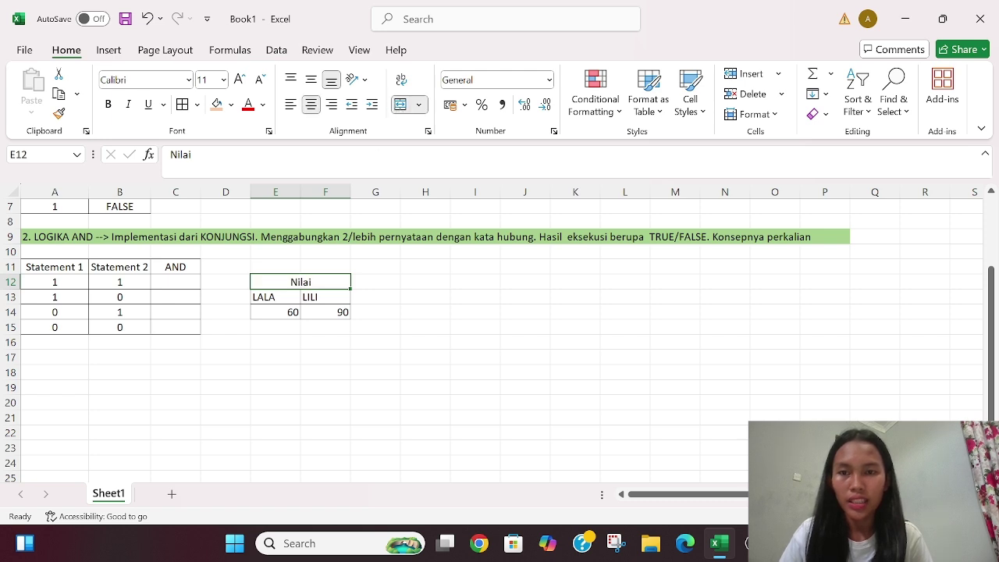
left_click(231, 105)
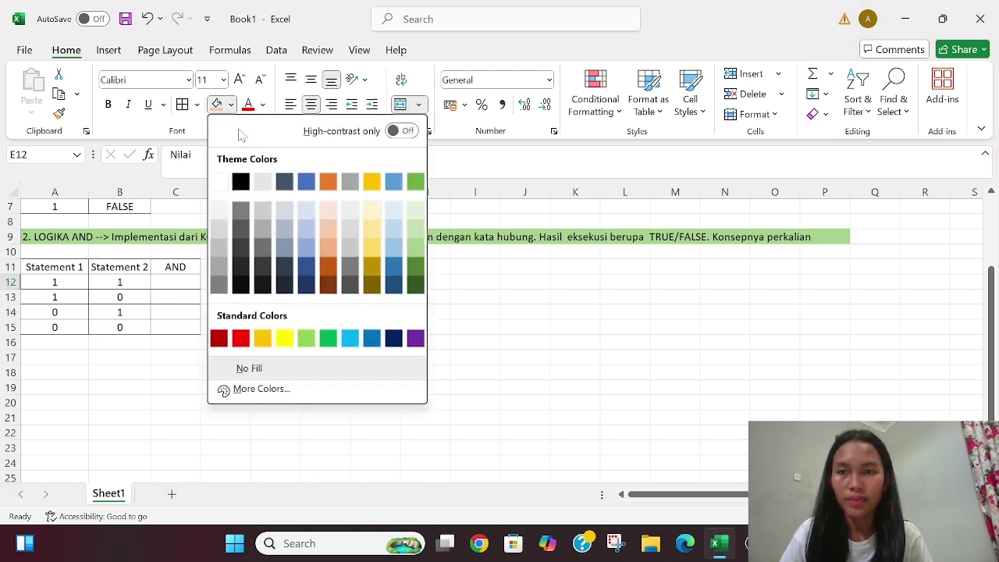
left_click(392, 248)
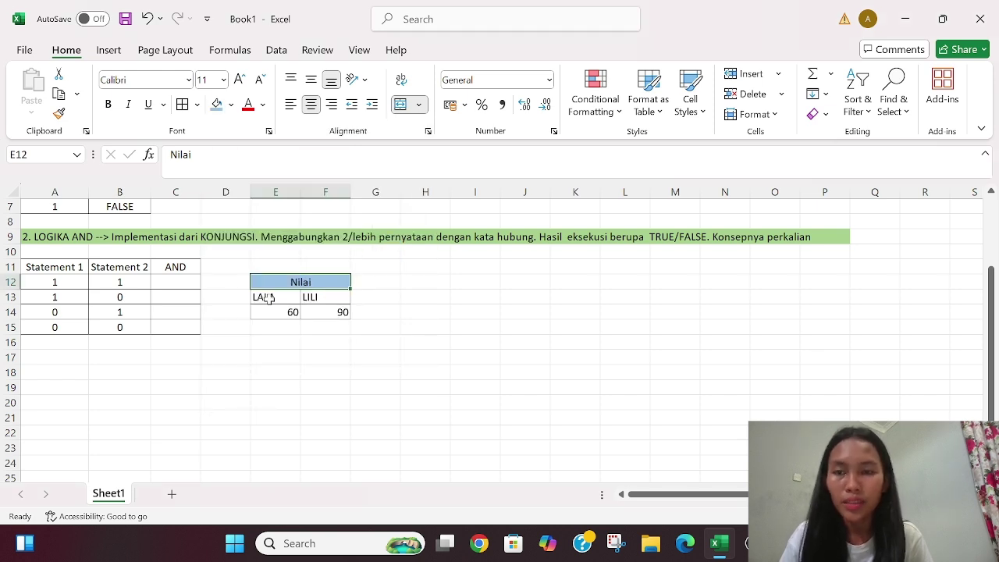
Step: Center the students' names and scores in E13:F14 horizontally
left_click_drag(264, 297, 335, 312)
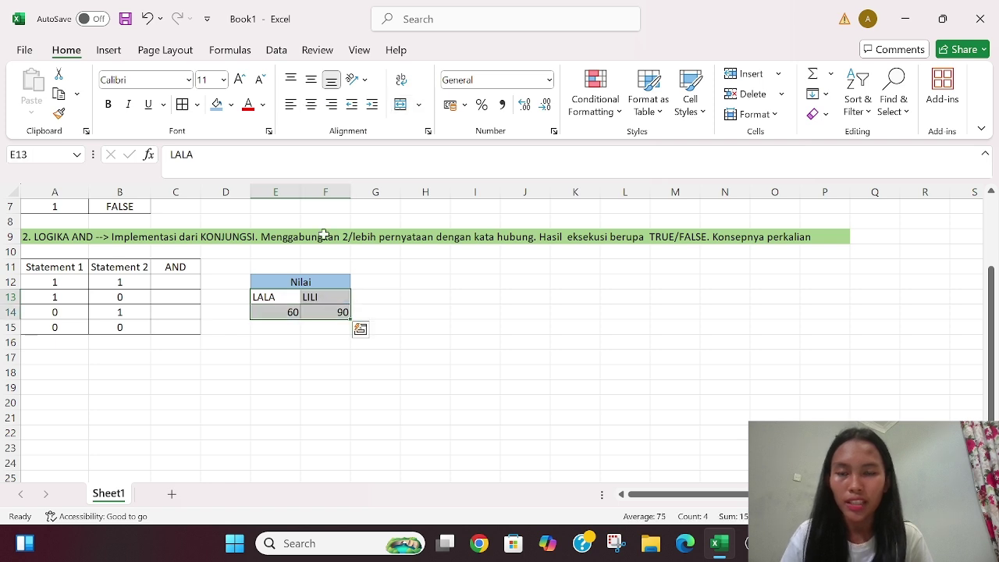
left_click(311, 104)
scroll(395, 281, "down", 1)
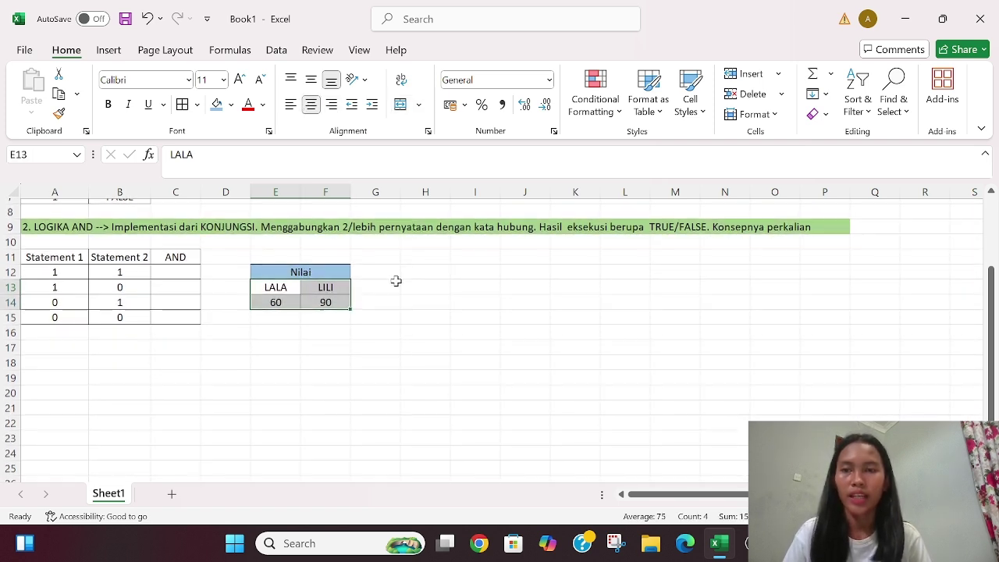
Step: Fill the AND table's header row A11:C11 with light orange
left_click_drag(55, 252, 192, 252)
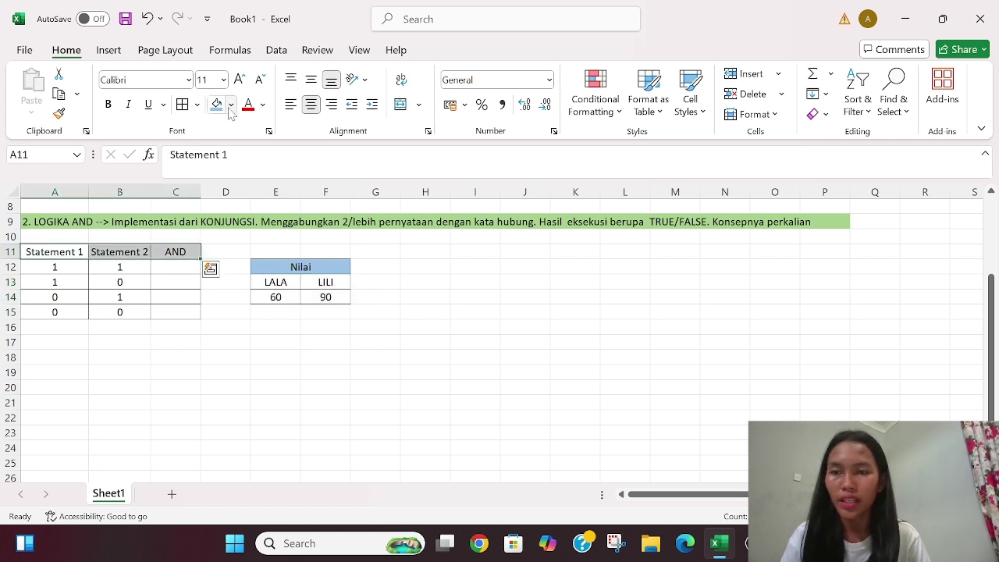
left_click(231, 105)
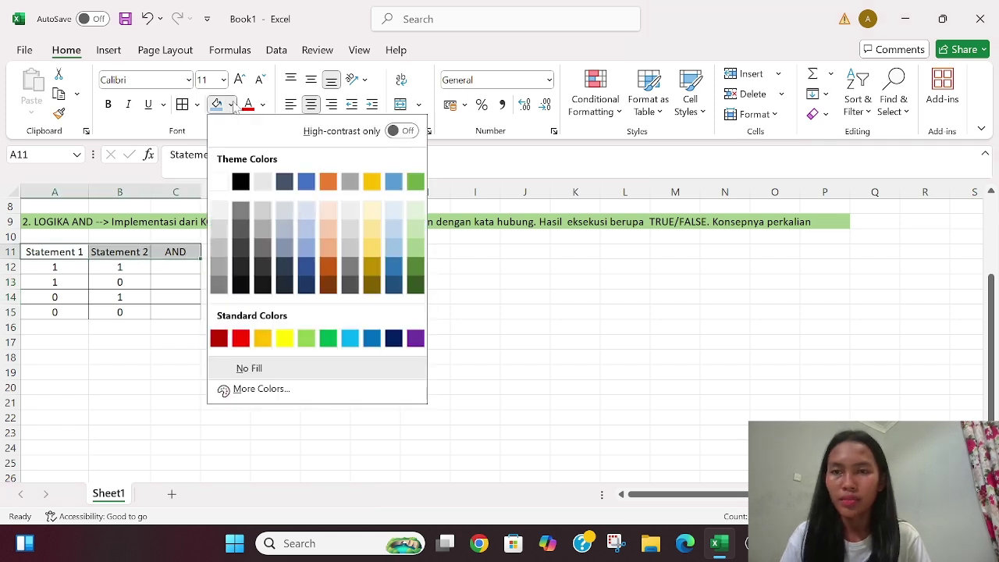
left_click(328, 241)
Step: Enter the formula =AND(E14<F14;F14>E14) in C12 for the row with statements 1 and 1
left_click(171, 265)
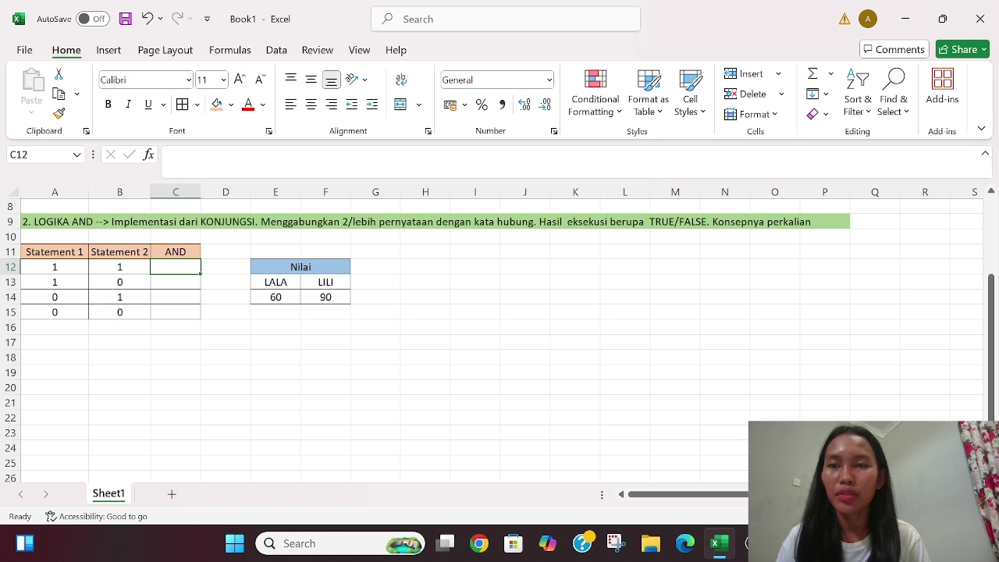
left_click(187, 155)
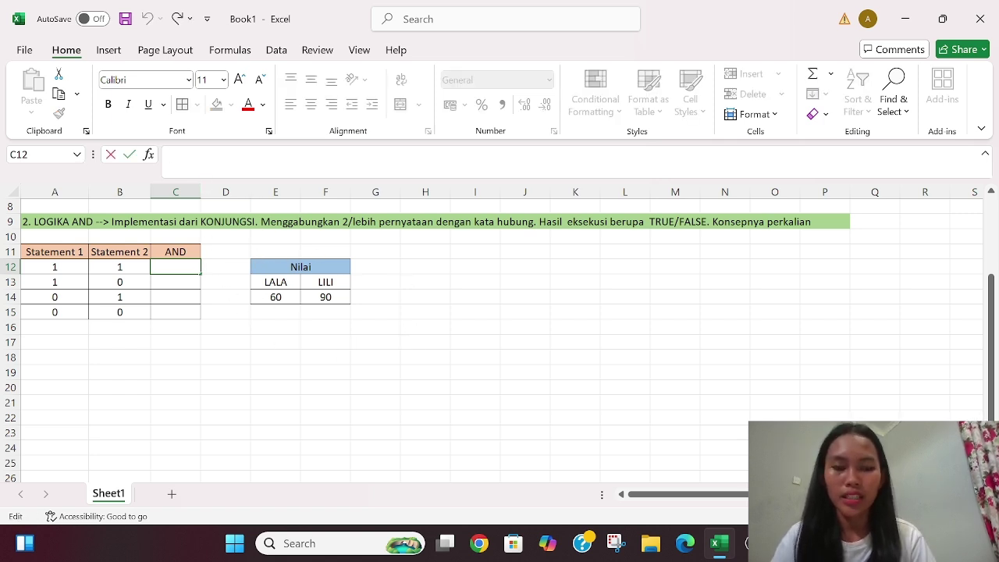
type("=AND")
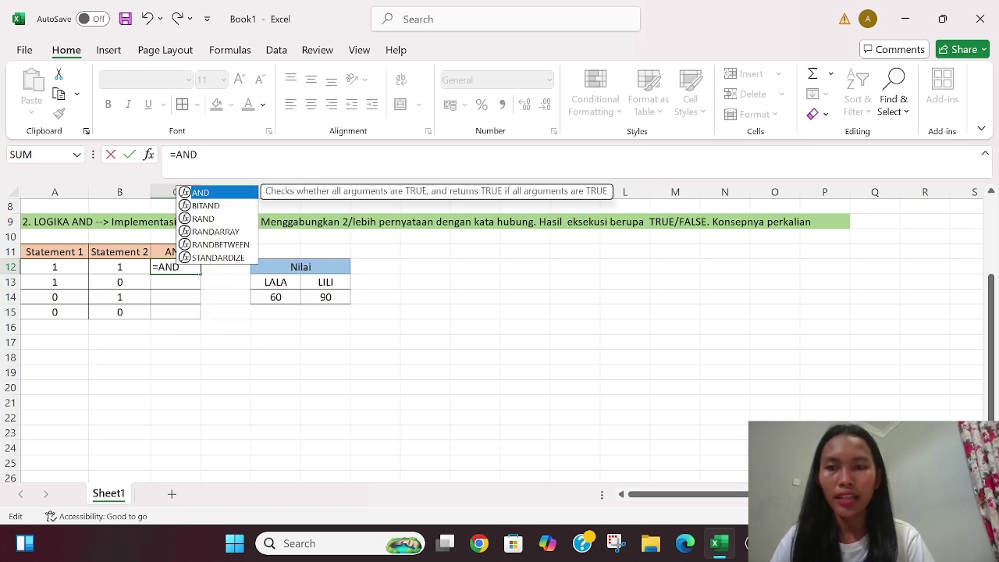
type("(")
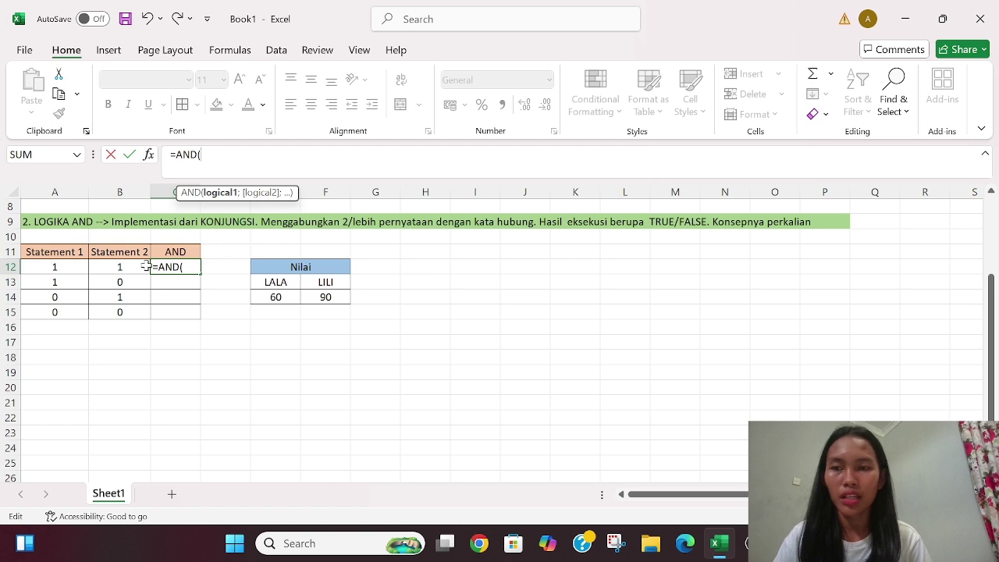
left_click(279, 298)
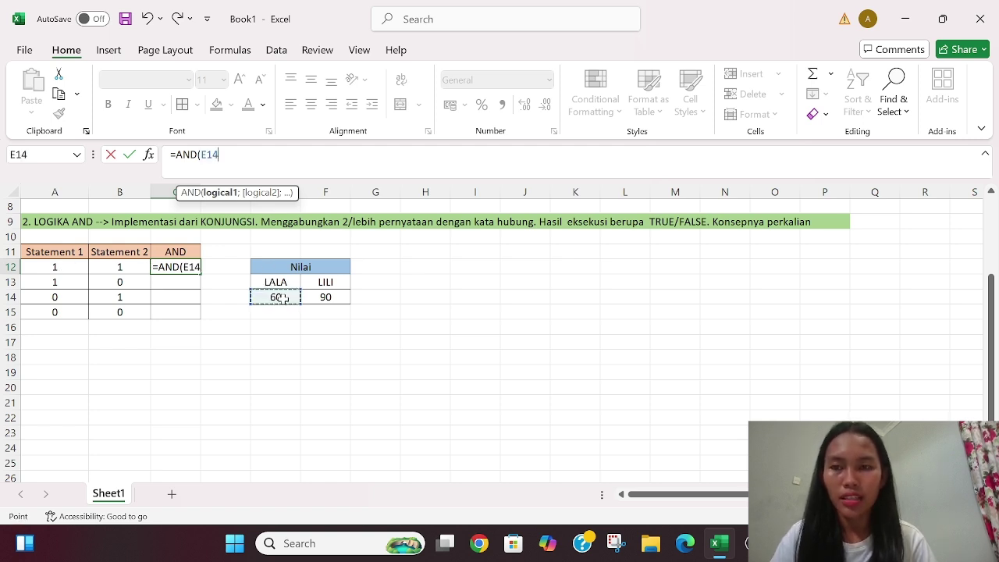
type("<")
left_click(331, 298)
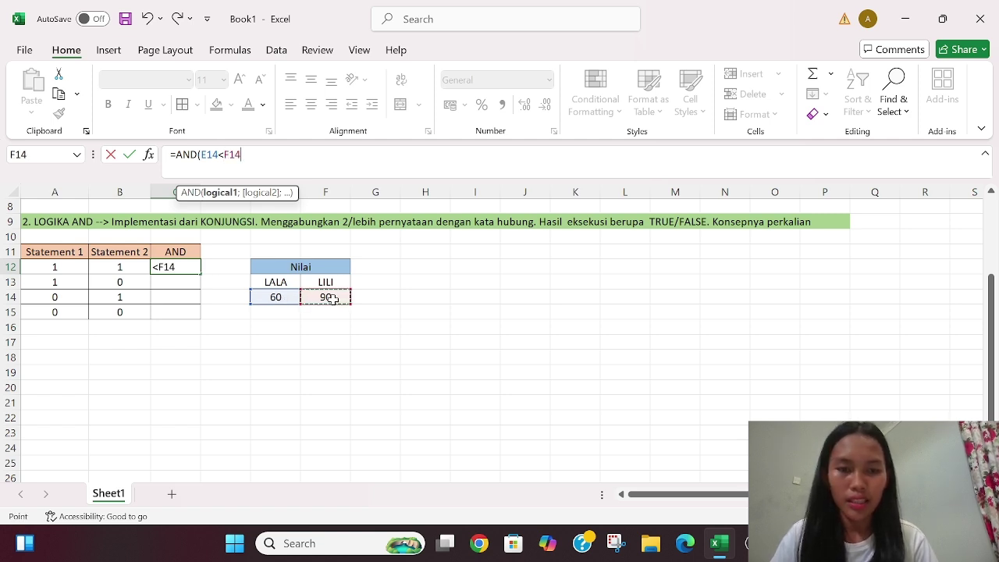
type(";")
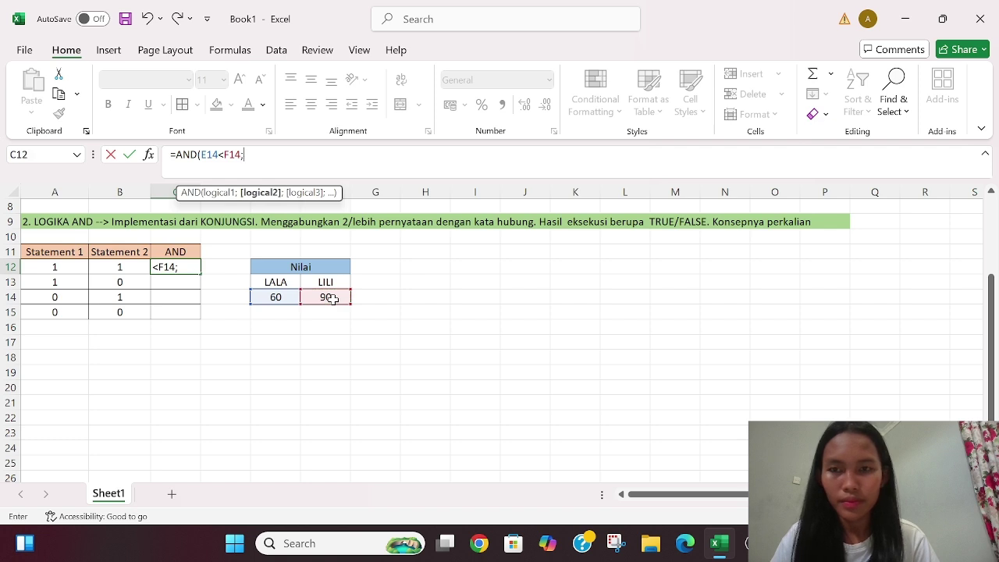
left_click(325, 298)
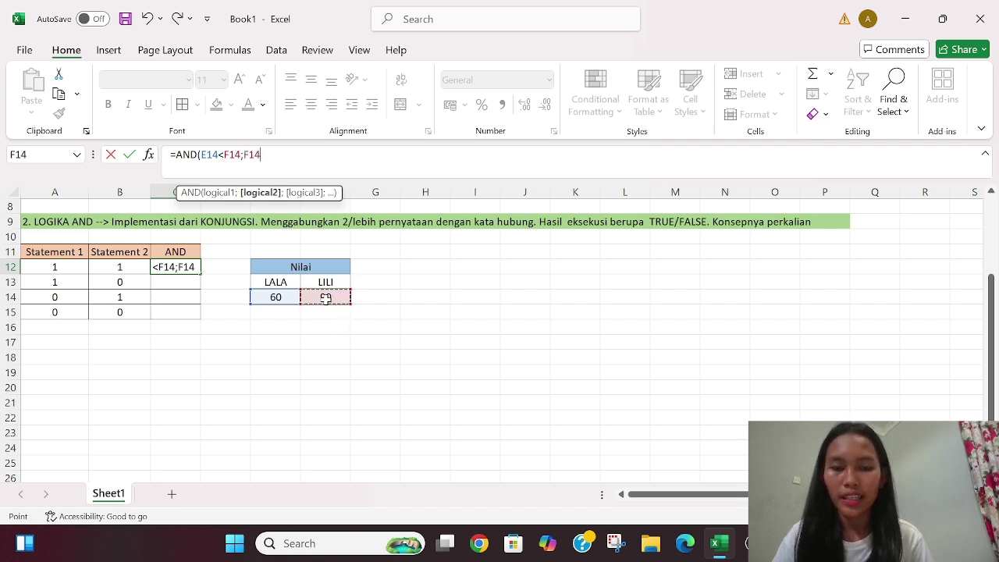
type(">")
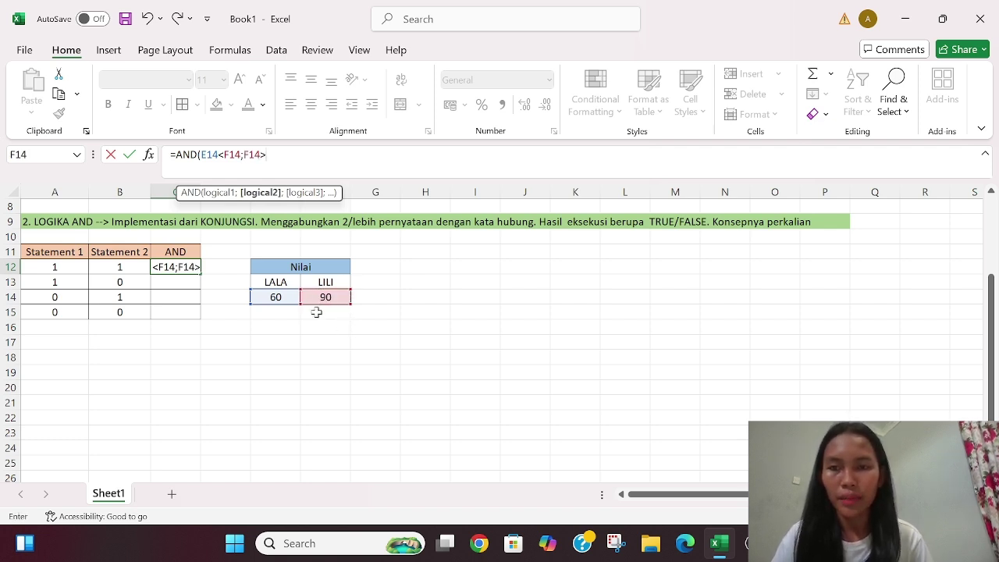
left_click(277, 298)
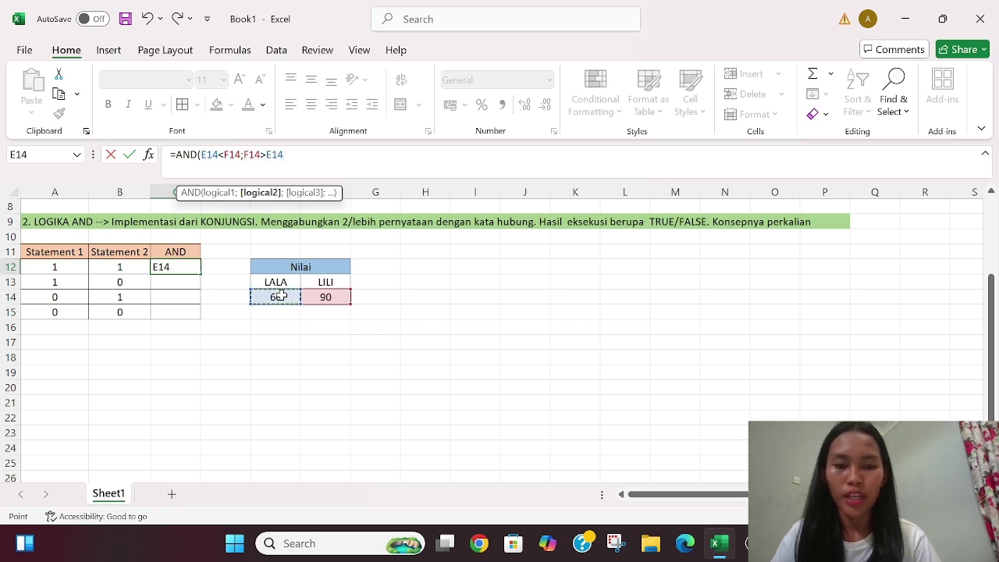
type(")")
key("Return")
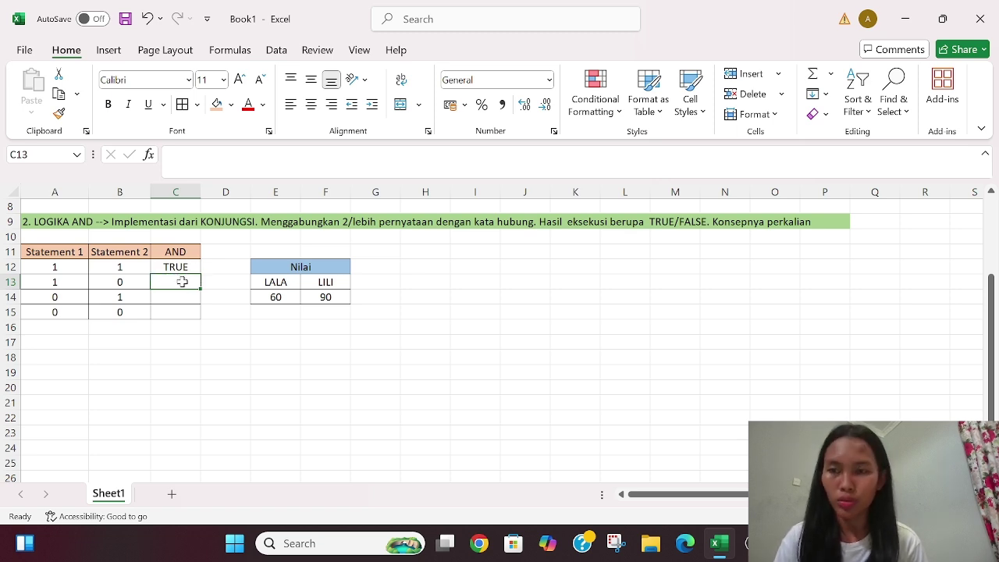
Step: Enter the formula =AND(E14<F14;F14<E14) in C13 for the row with statements 1 and 0
left_click(171, 154)
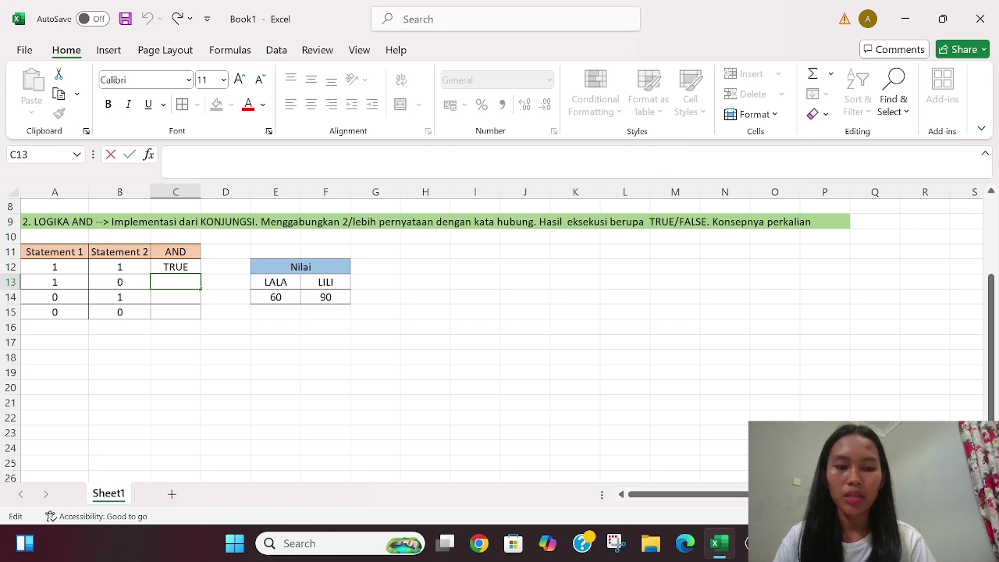
type("=")
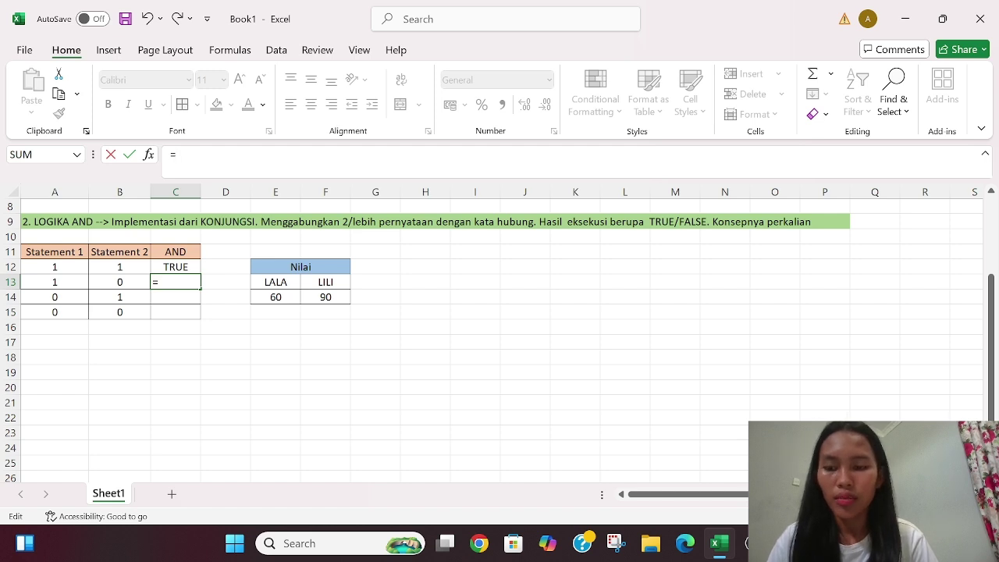
type("AND(")
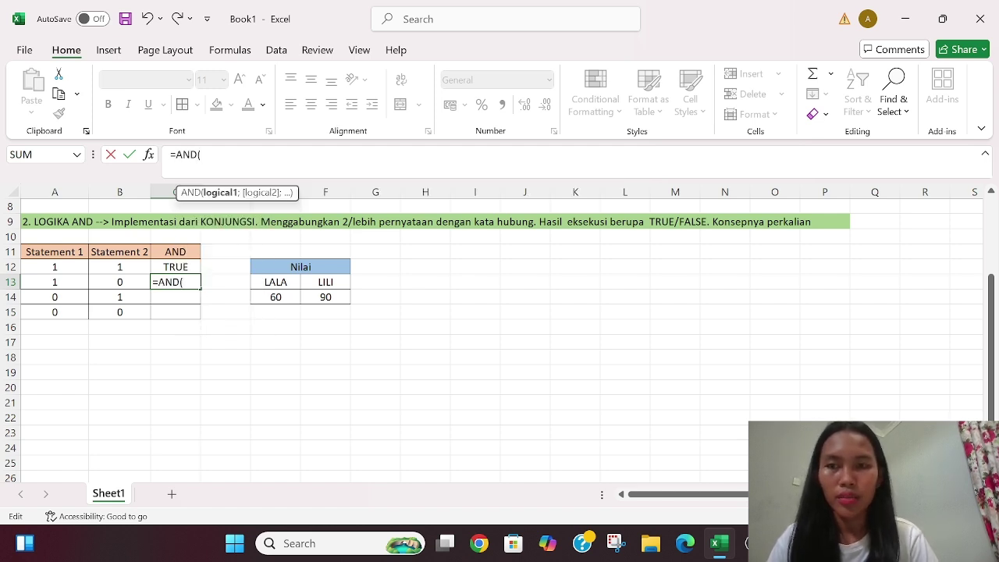
left_click(278, 297)
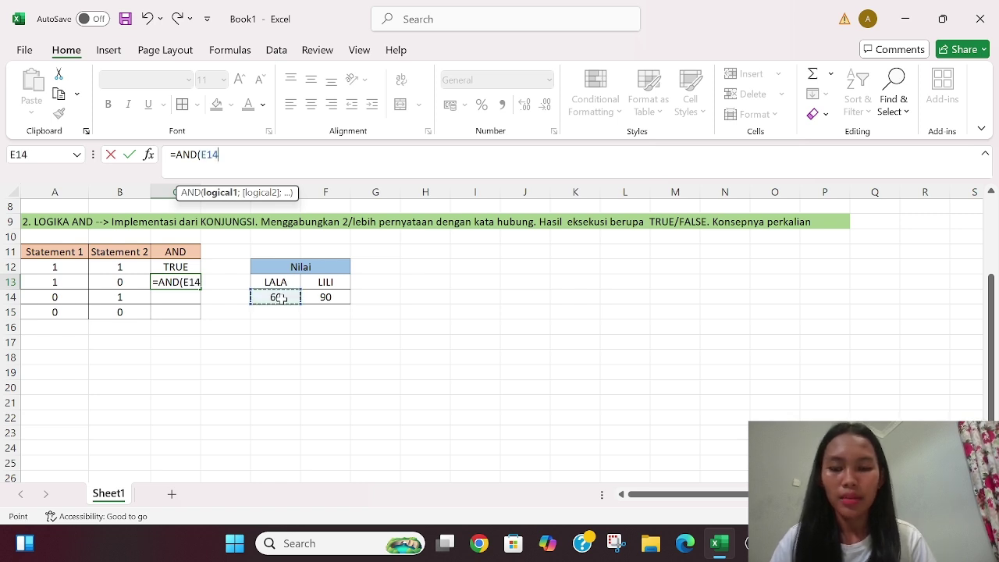
type("<")
left_click(325, 297)
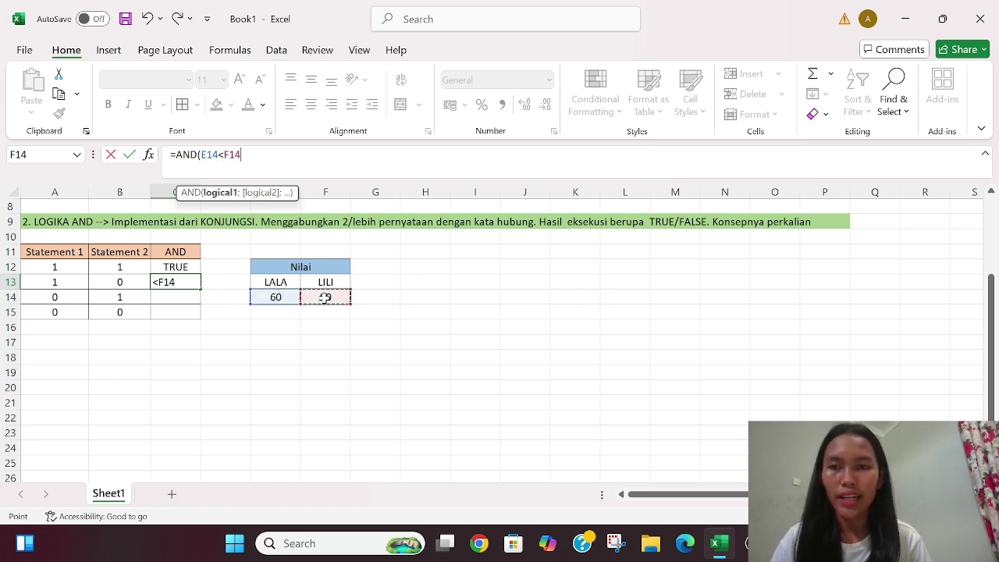
type(";")
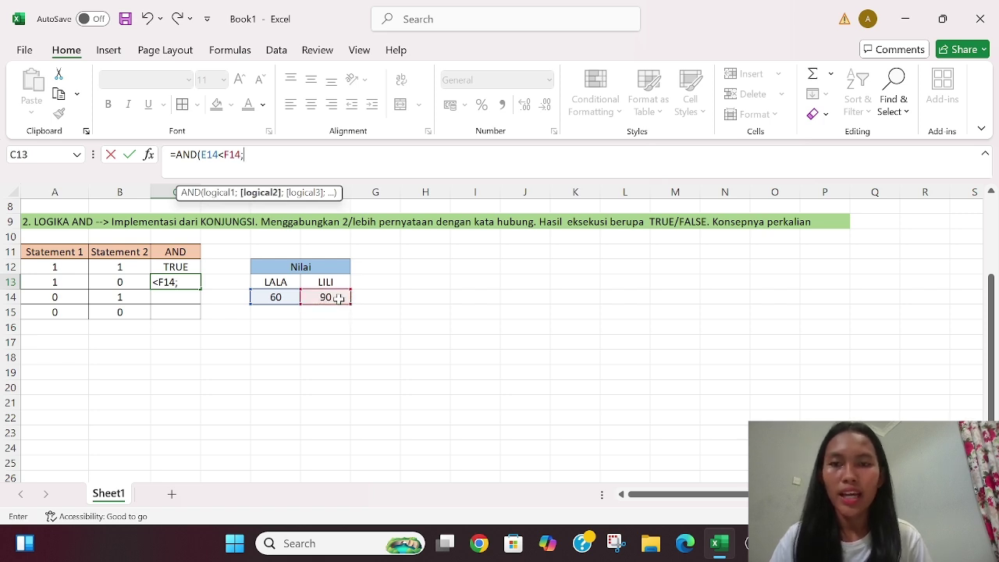
left_click(337, 297)
type("<")
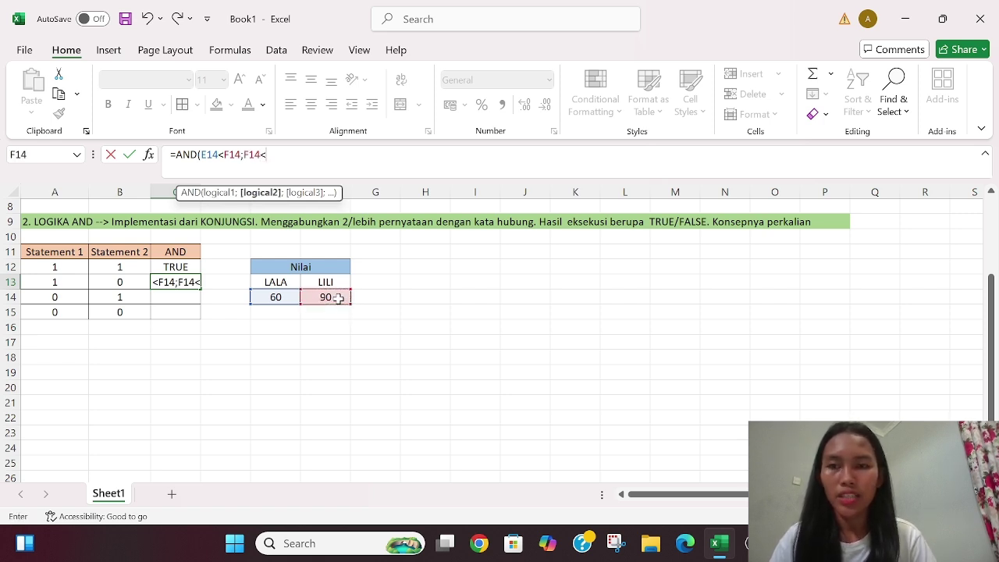
left_click(289, 295)
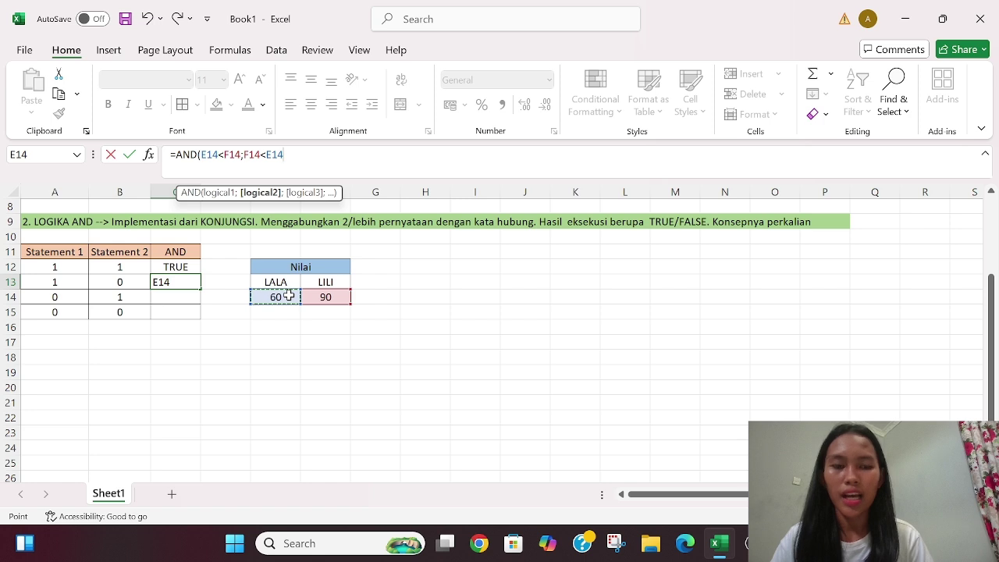
type(")")
key("Return")
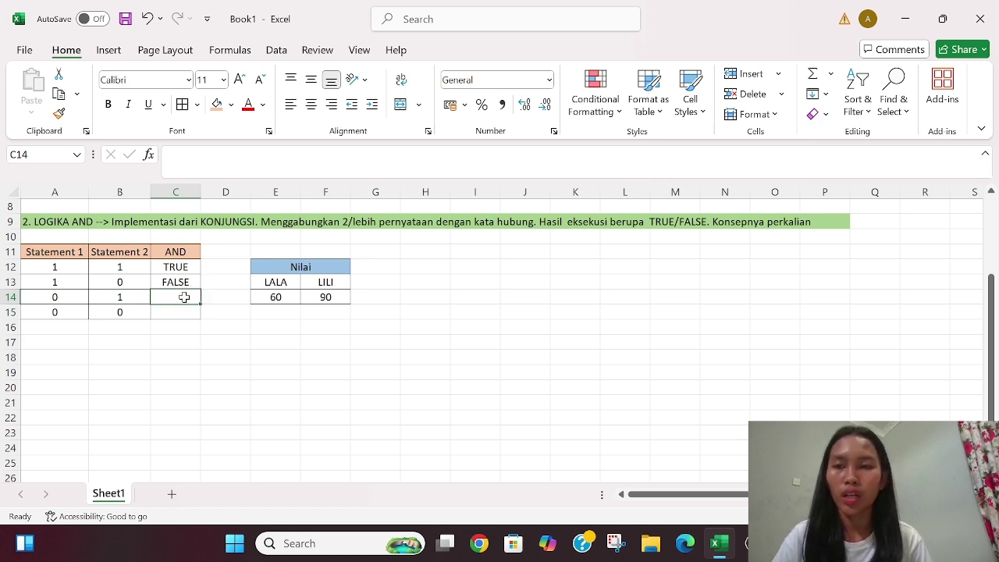
Step: Enter the formula =AND(E14>F14;F14>E14) in C14 for the row with statements 0 and 1
left_click(188, 155)
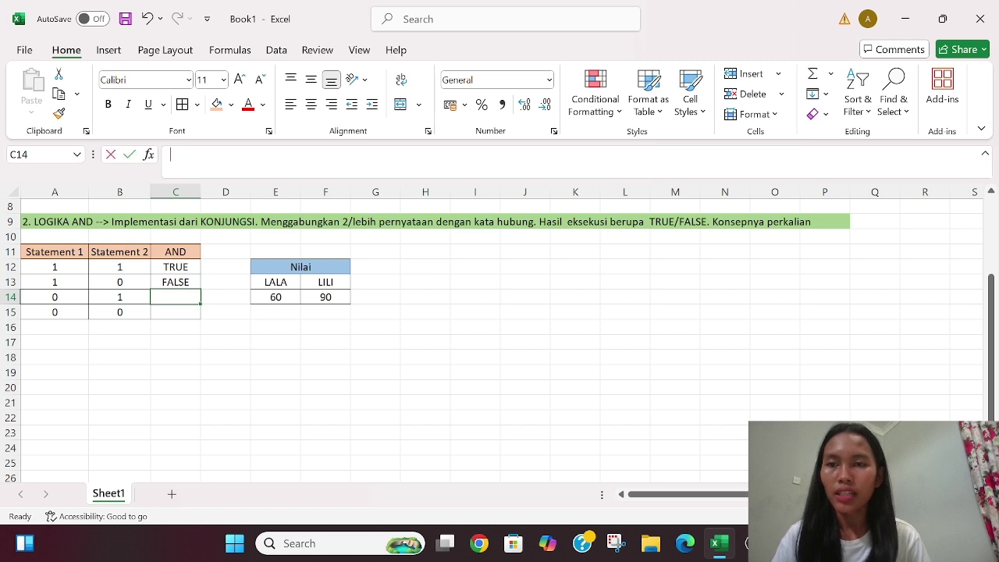
type("=")
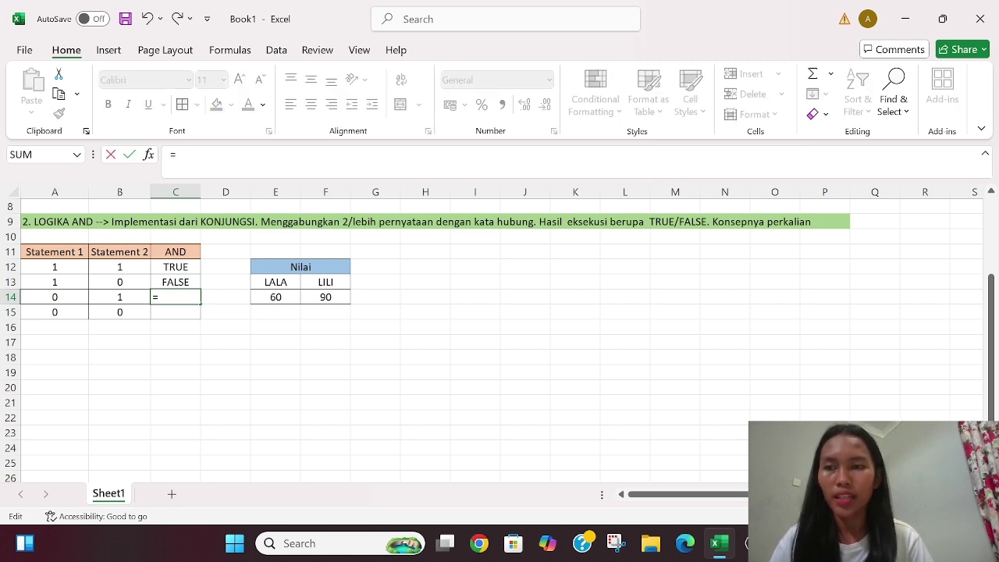
type("AND")
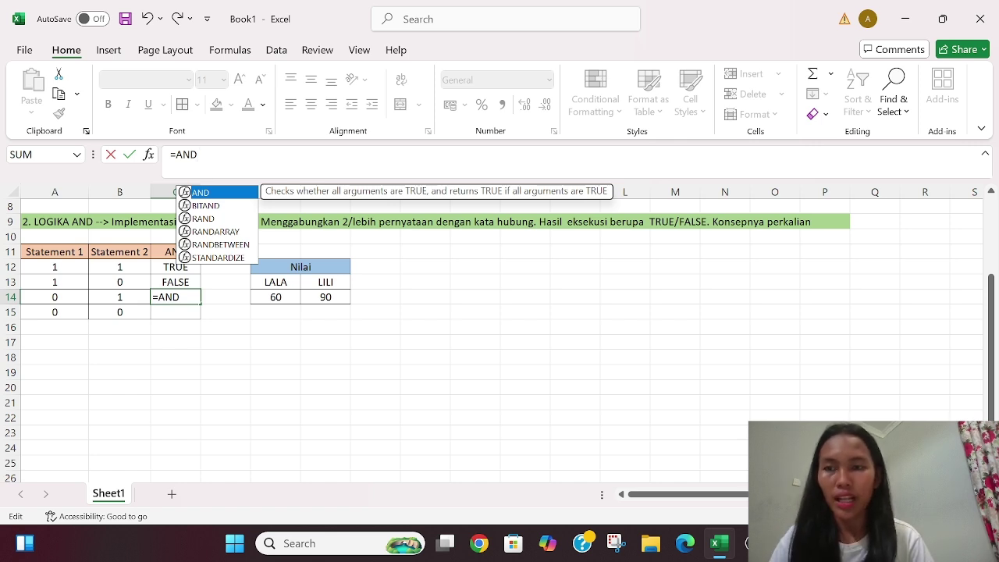
type("(")
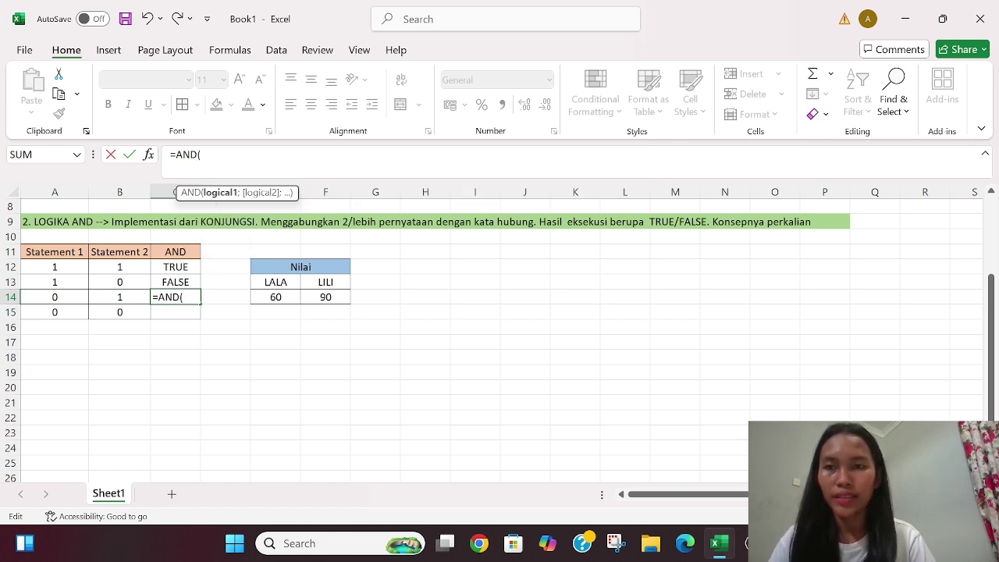
left_click(278, 298)
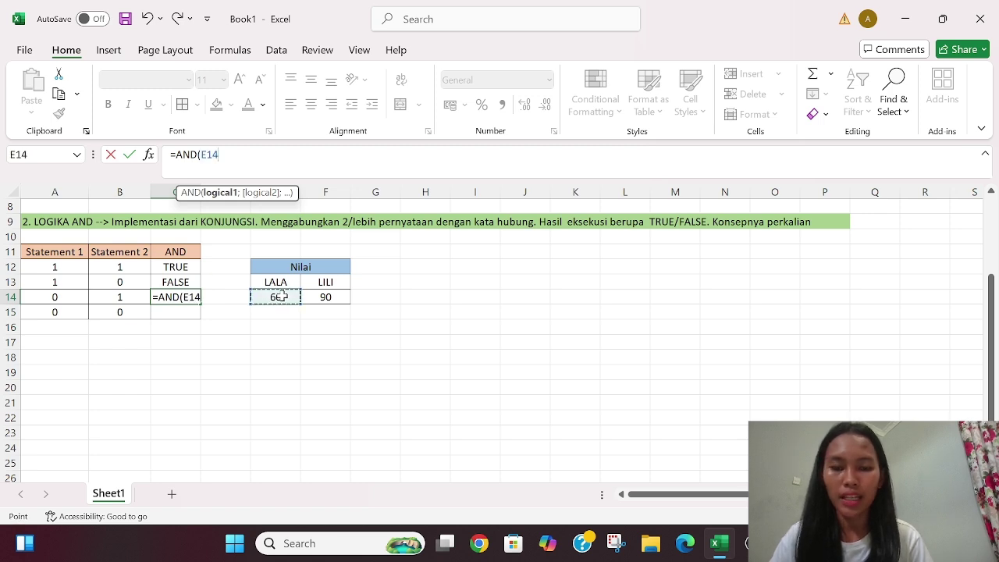
type(">")
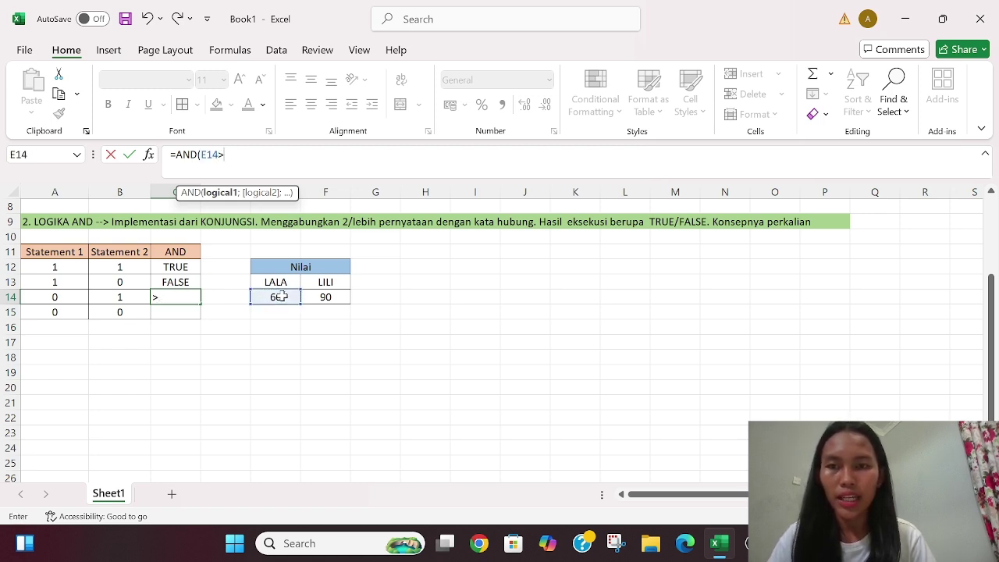
left_click(326, 297)
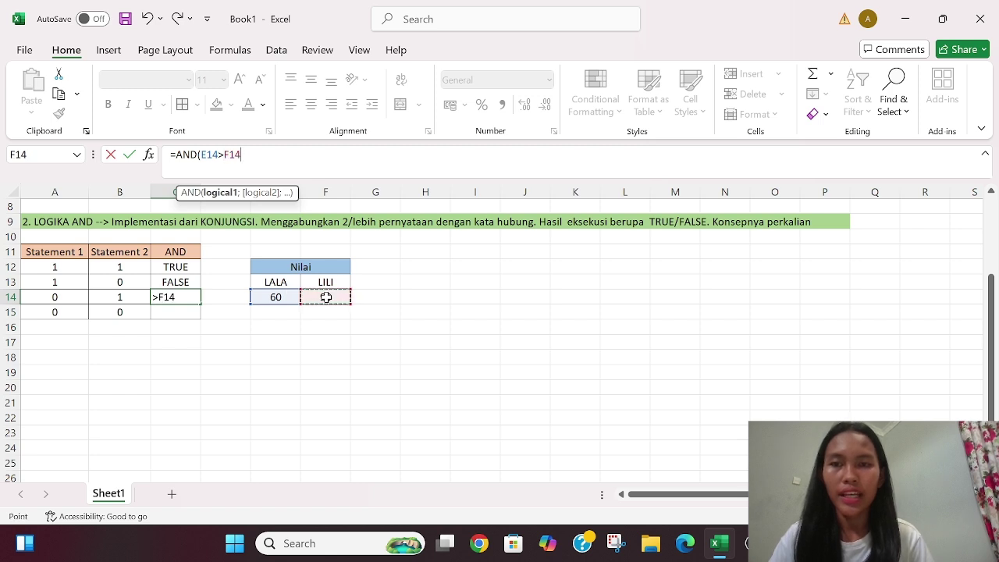
type(";")
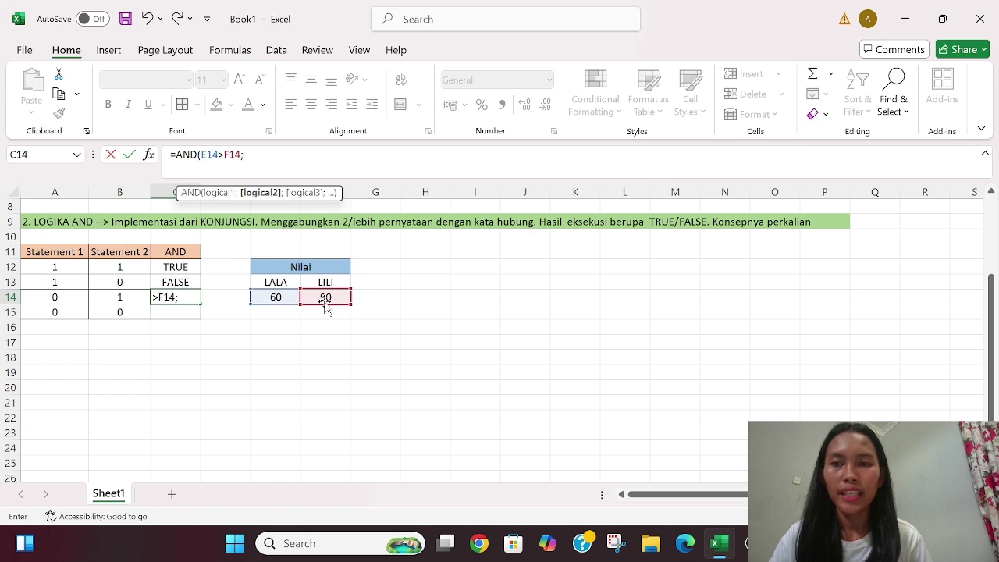
left_click(323, 298)
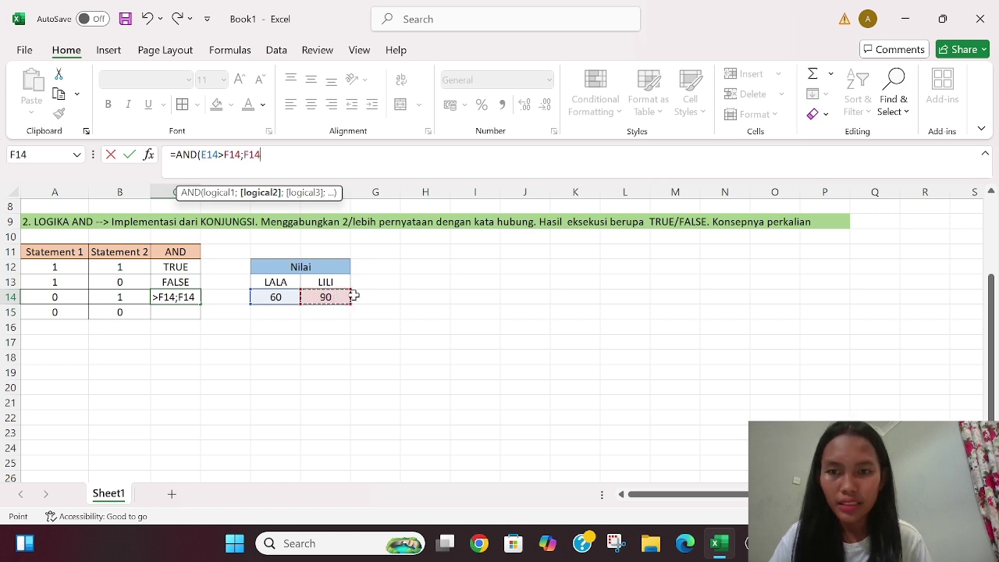
type(">")
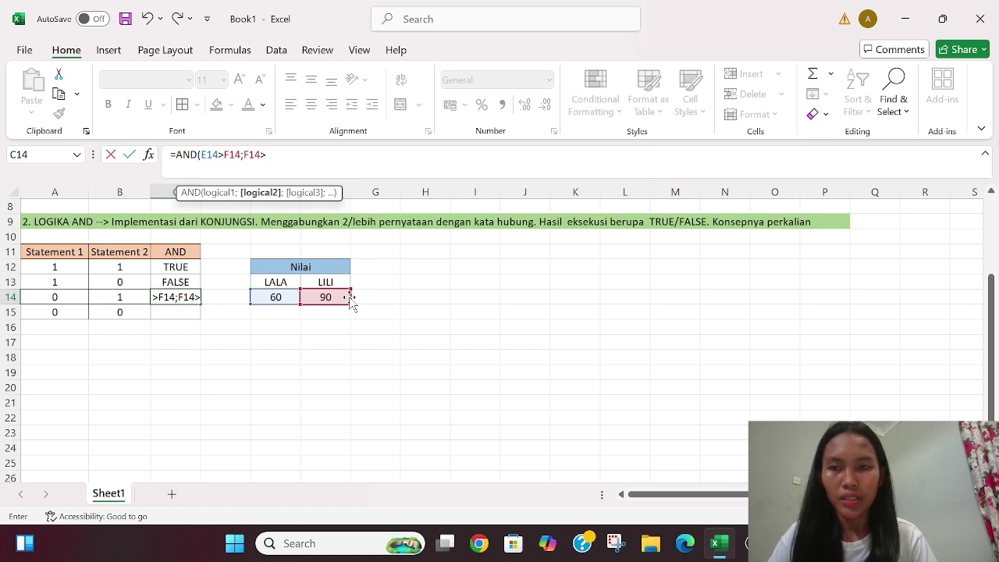
left_click(279, 298)
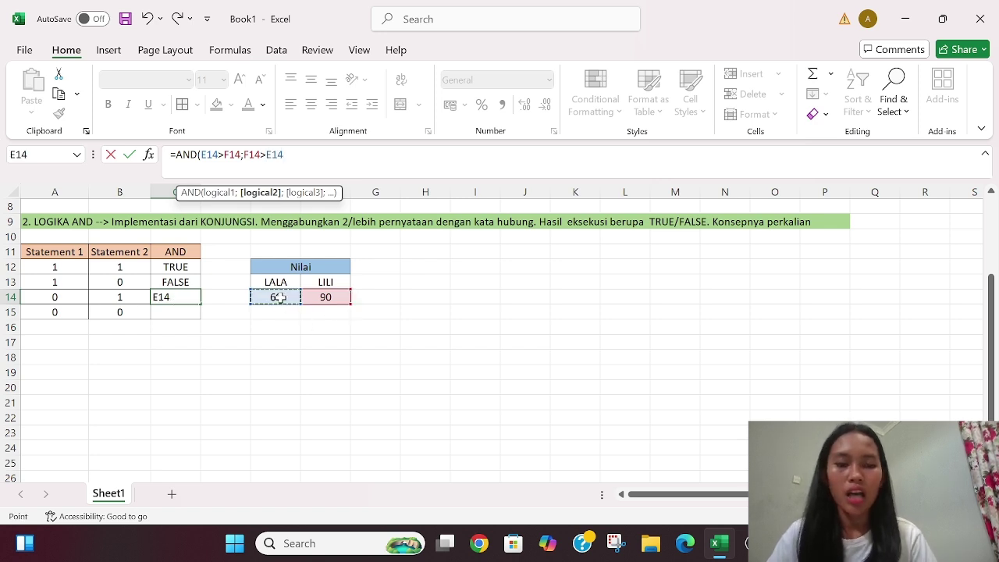
type(")")
key("Return")
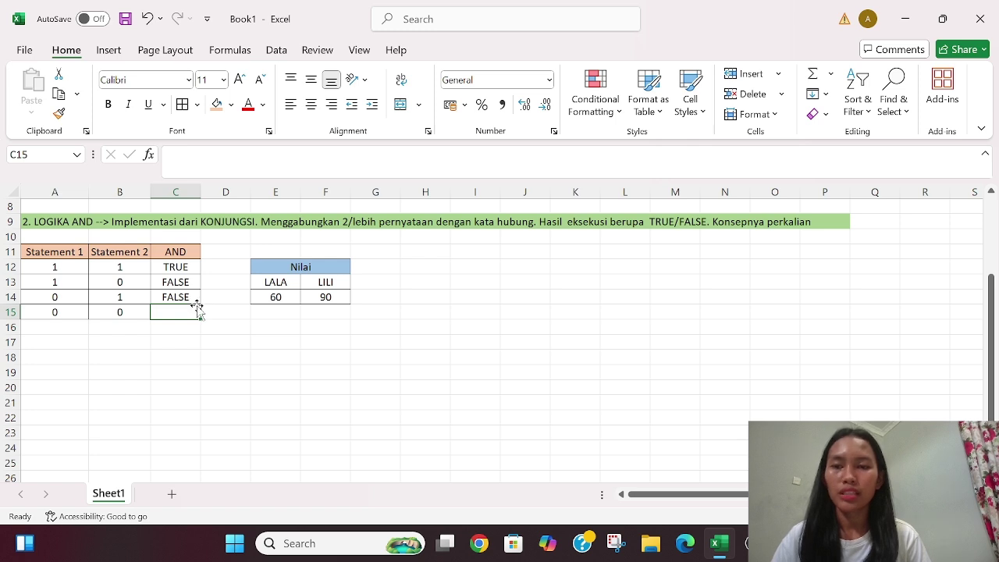
Step: Enter the formula =AND(E14>F14;F14<E14) in C15 for the row with statements 0 and 0
key("F2")
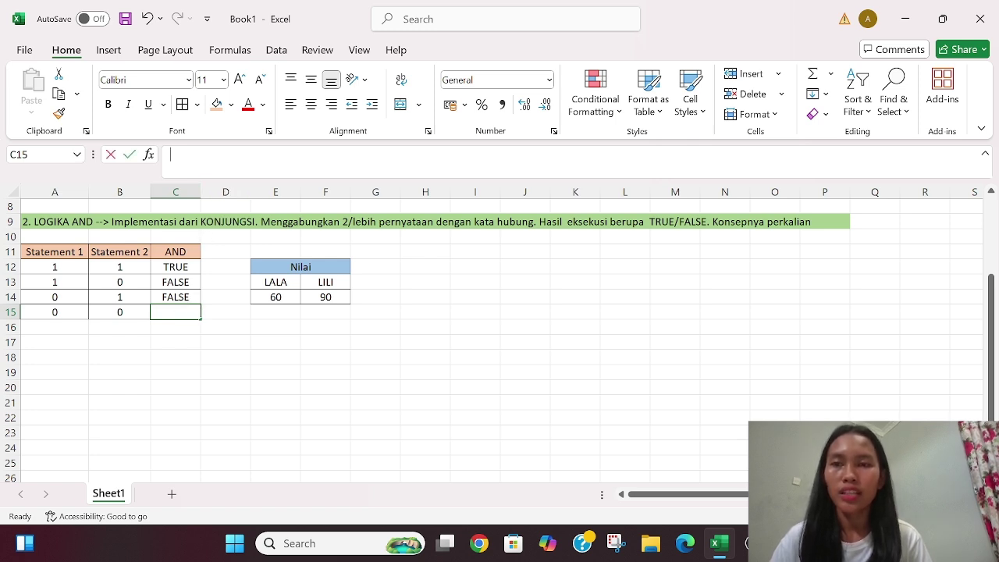
type("=")
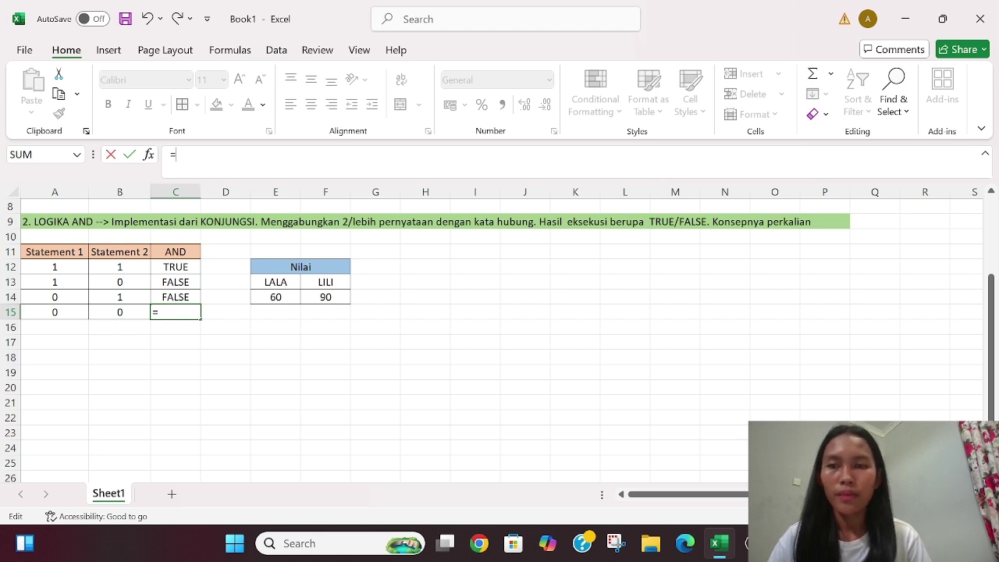
type("AND")
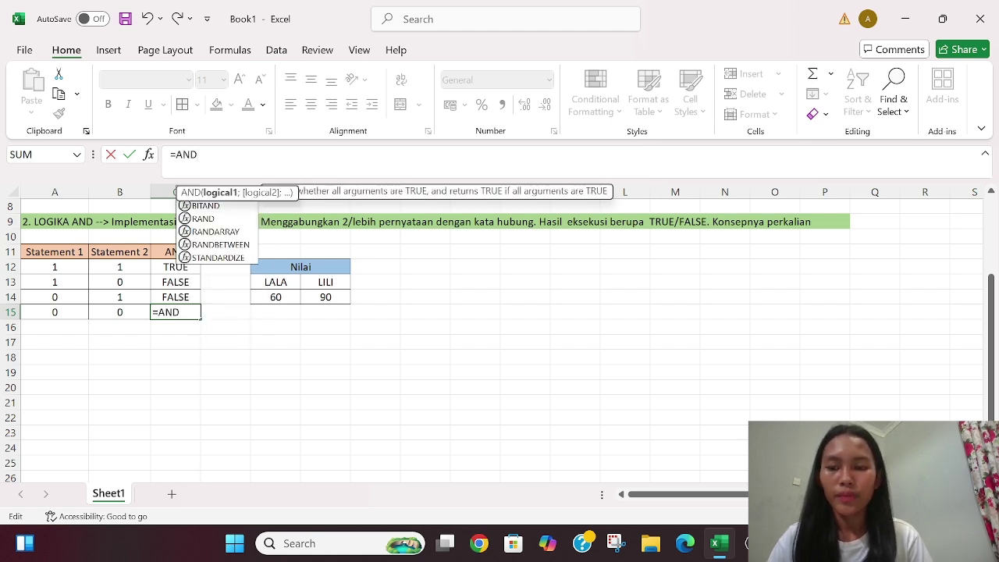
type("(")
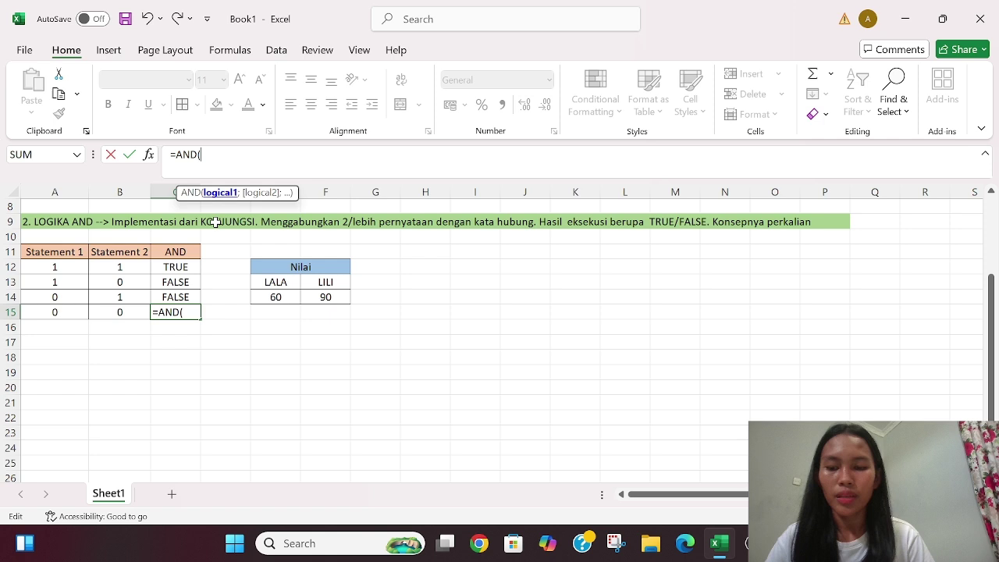
left_click(276, 297)
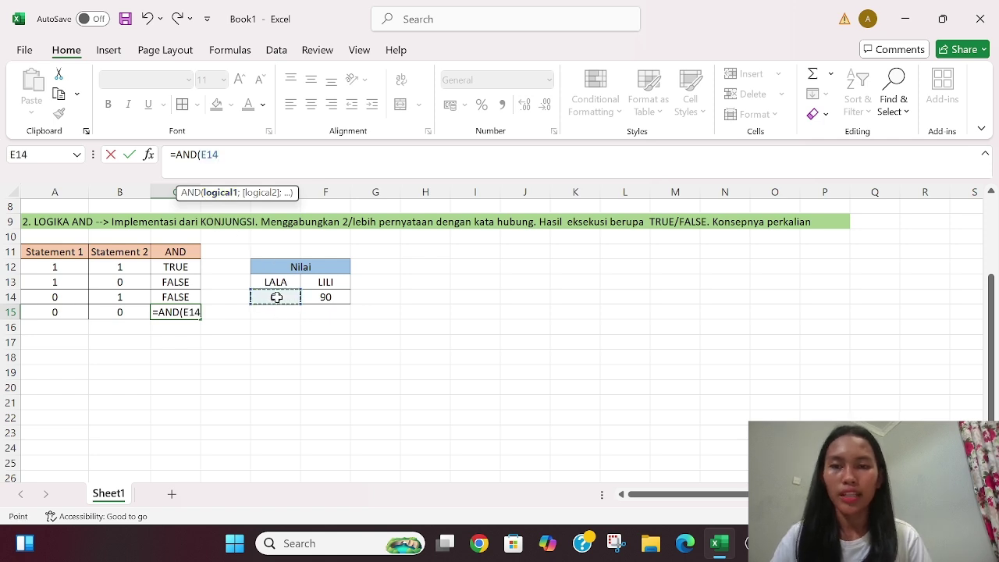
type(">")
left_click(327, 297)
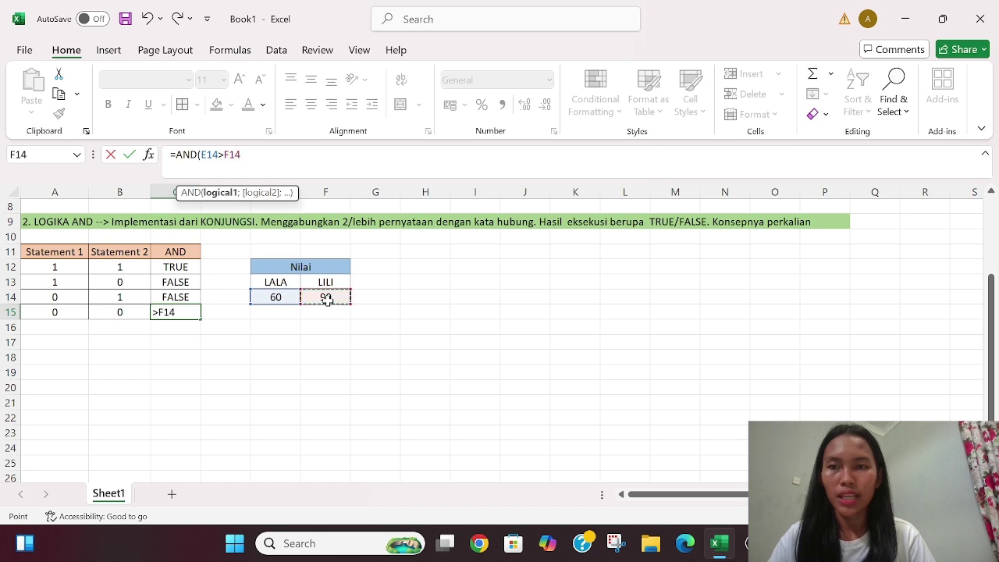
type(";")
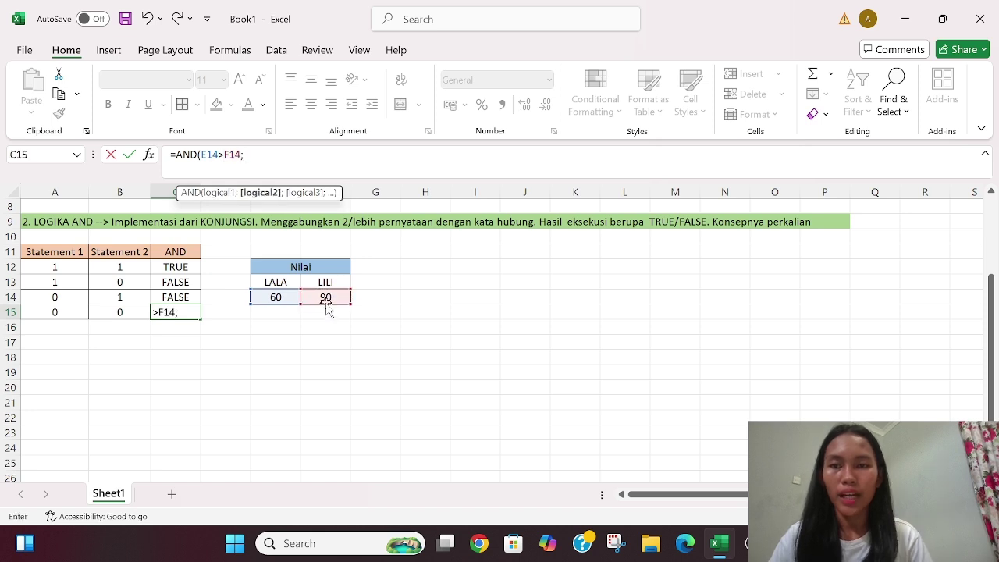
left_click(316, 299)
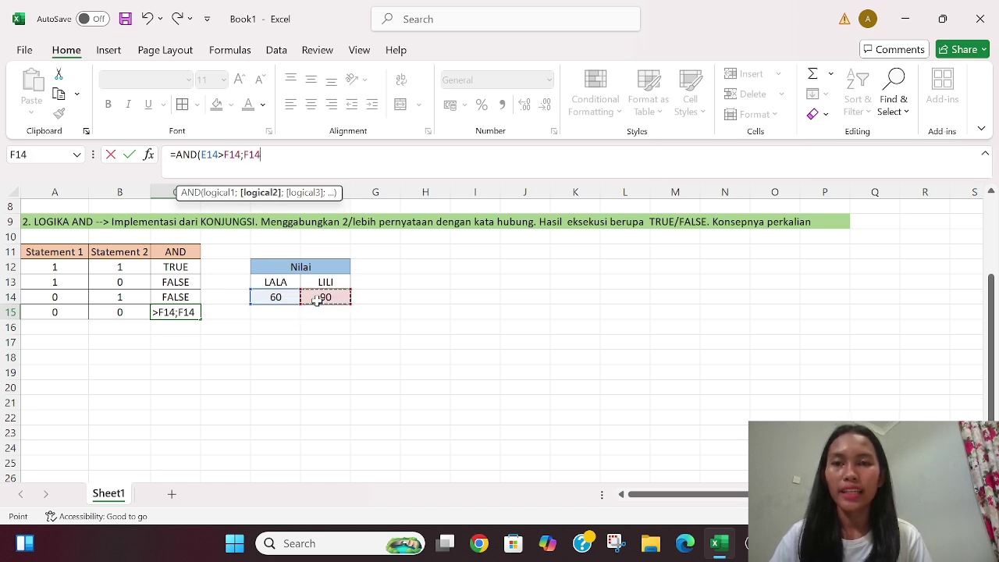
type("<")
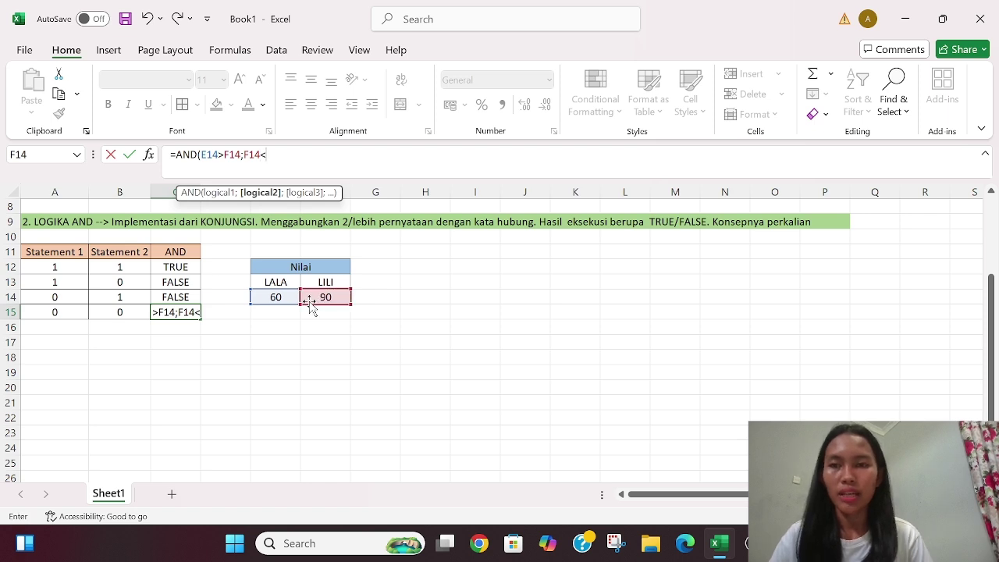
left_click(287, 297)
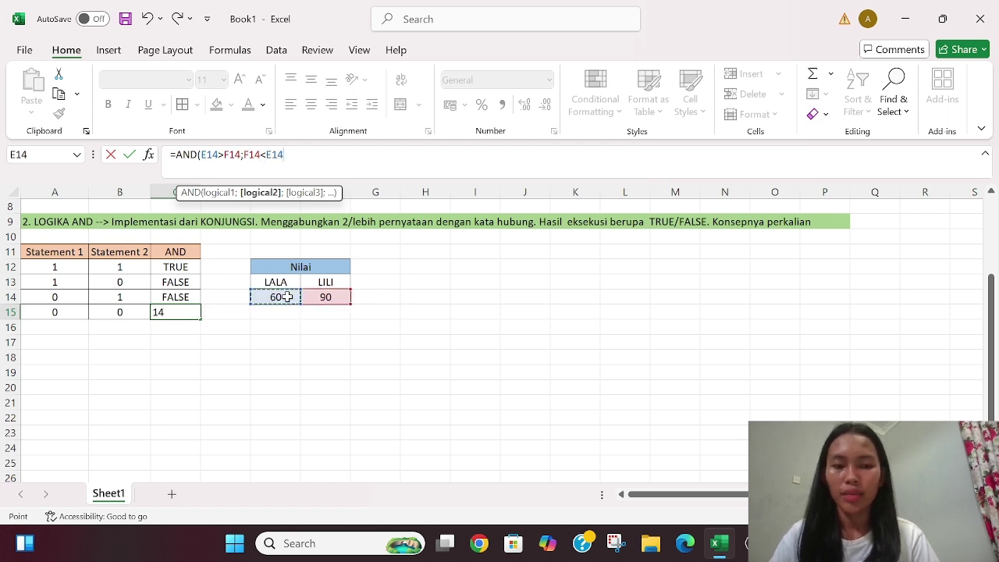
type(")")
key("Return")
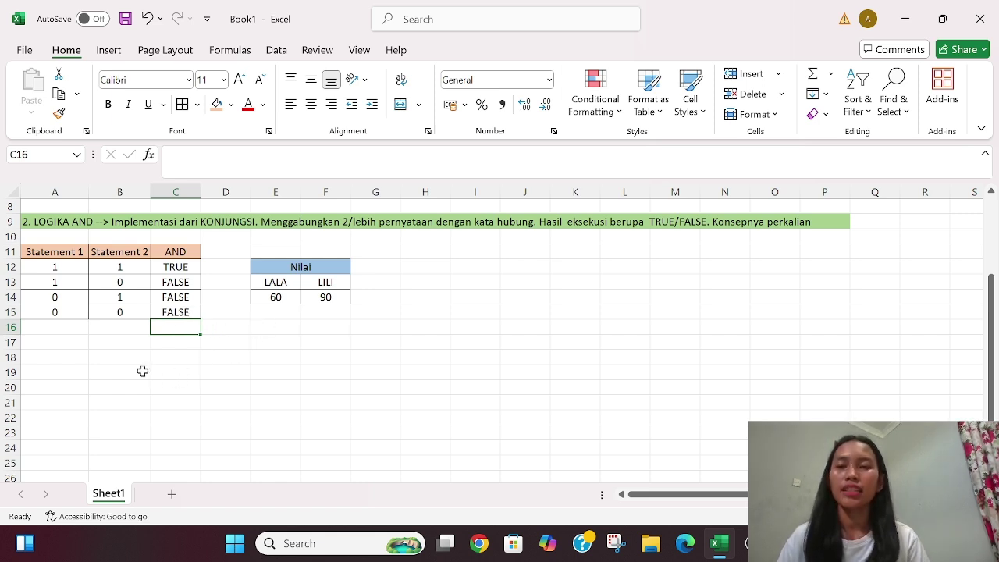
Step: Enter in A17 "3. LOGIKA OR--> Implementasi dari DISJUNGSI. Menggabungkan 2/lebih pernyataan dengan kata hubung. Konsepnya penjumlahan."
left_click(47, 343)
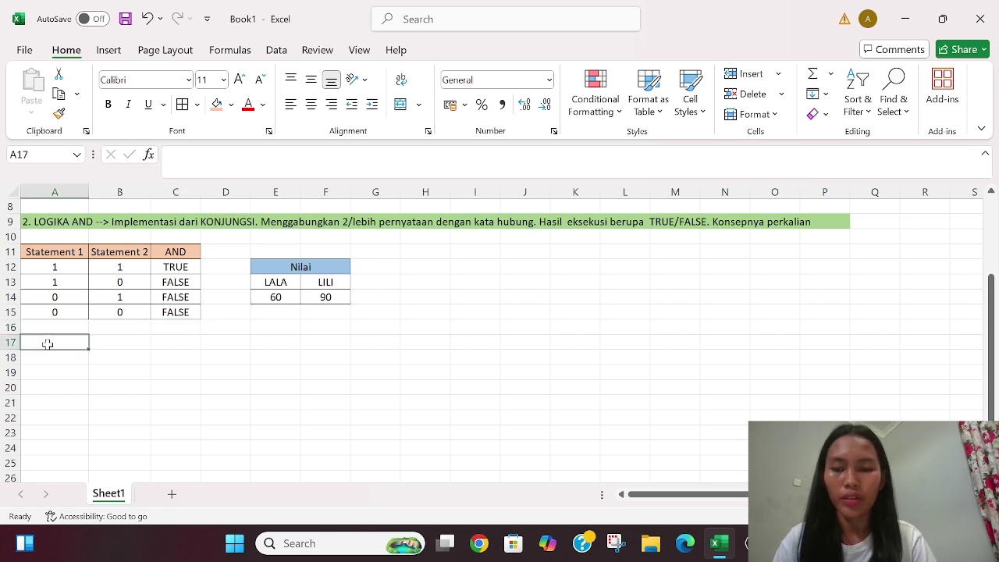
type("3. L")
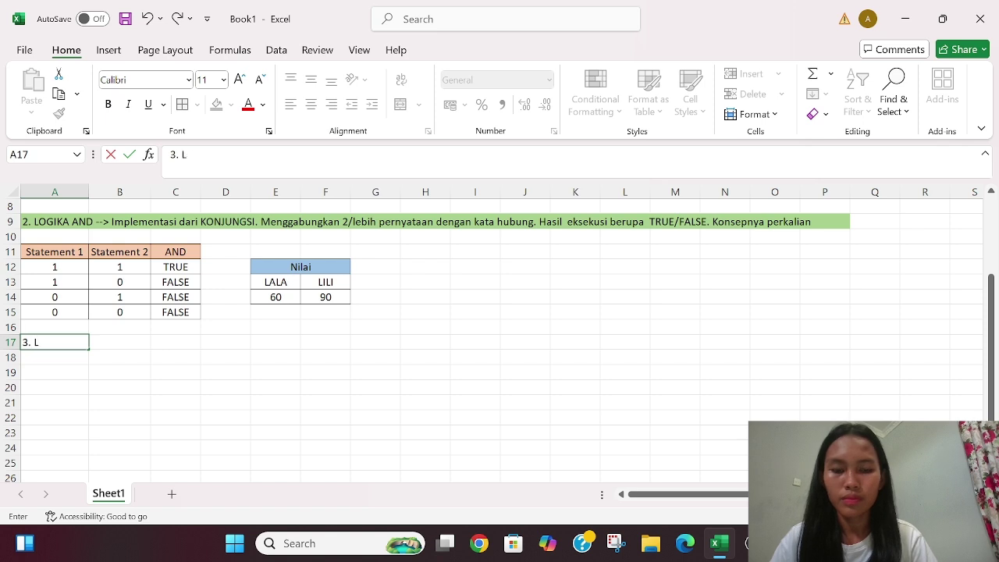
type("OGIKA OR-->")
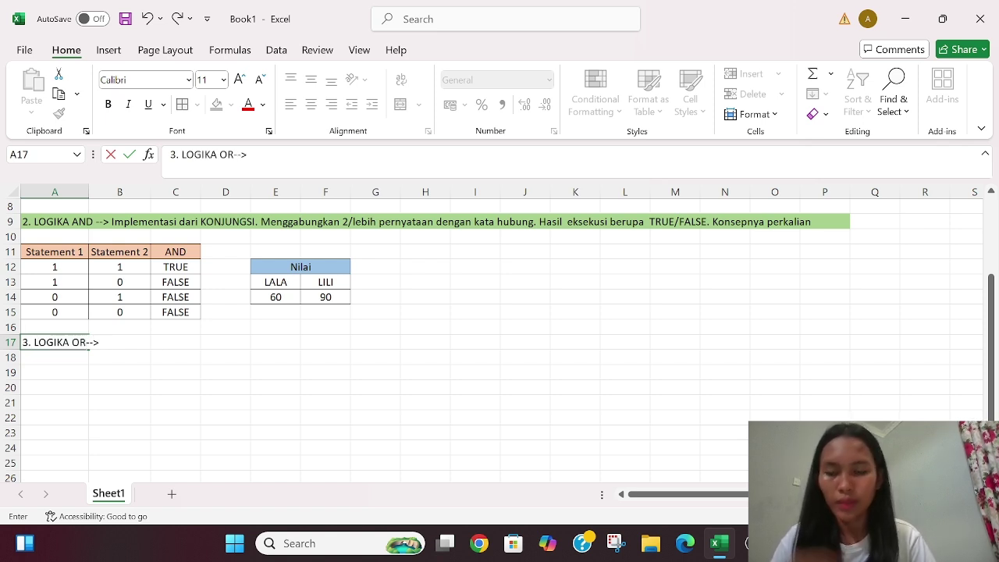
type(" Imp")
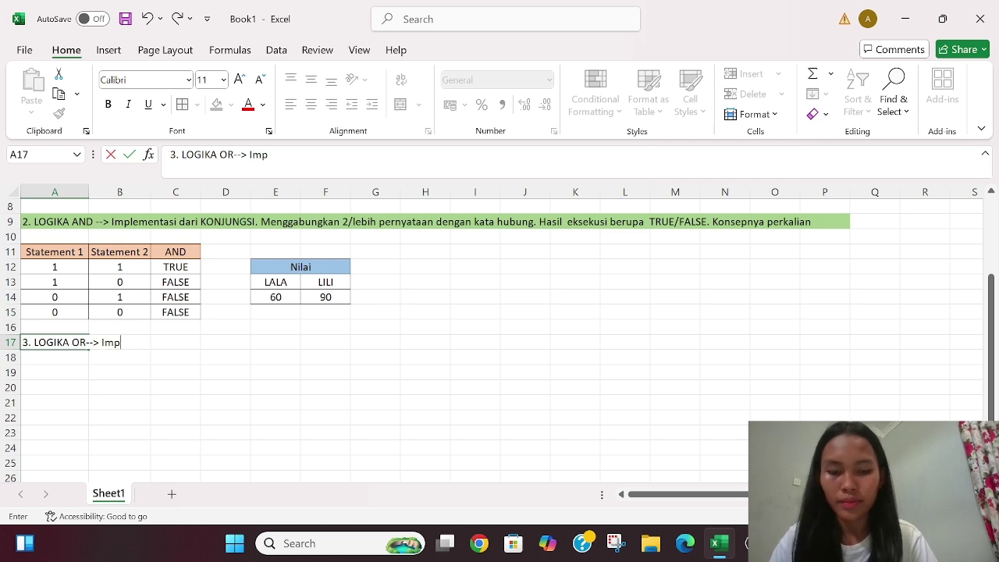
type("lementasi")
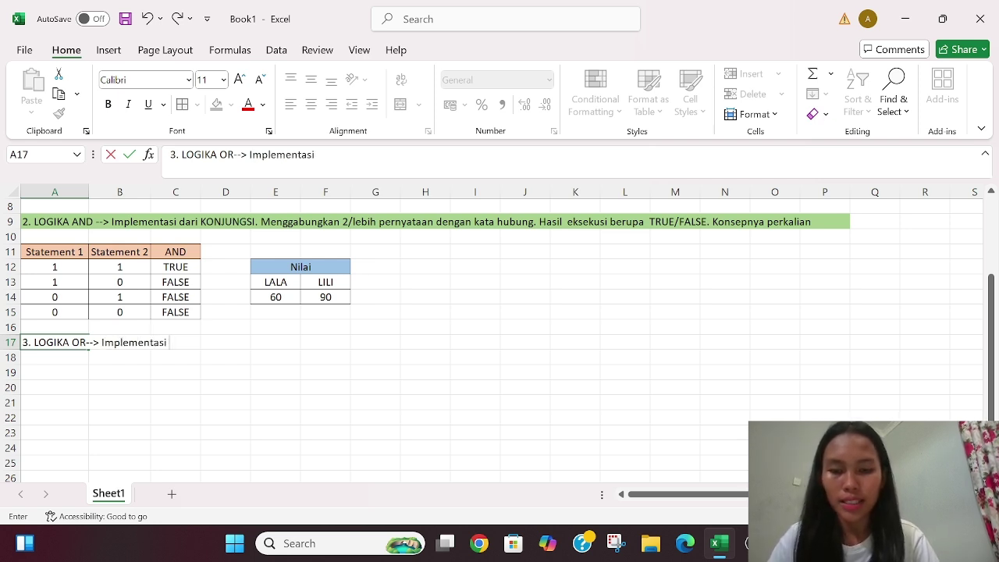
type(" dari ")
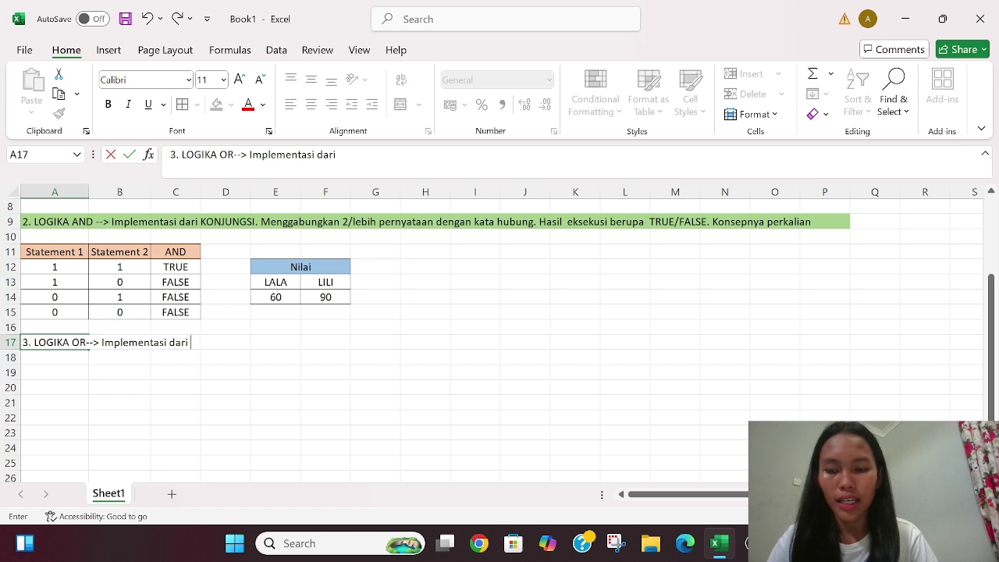
type("DISJ")
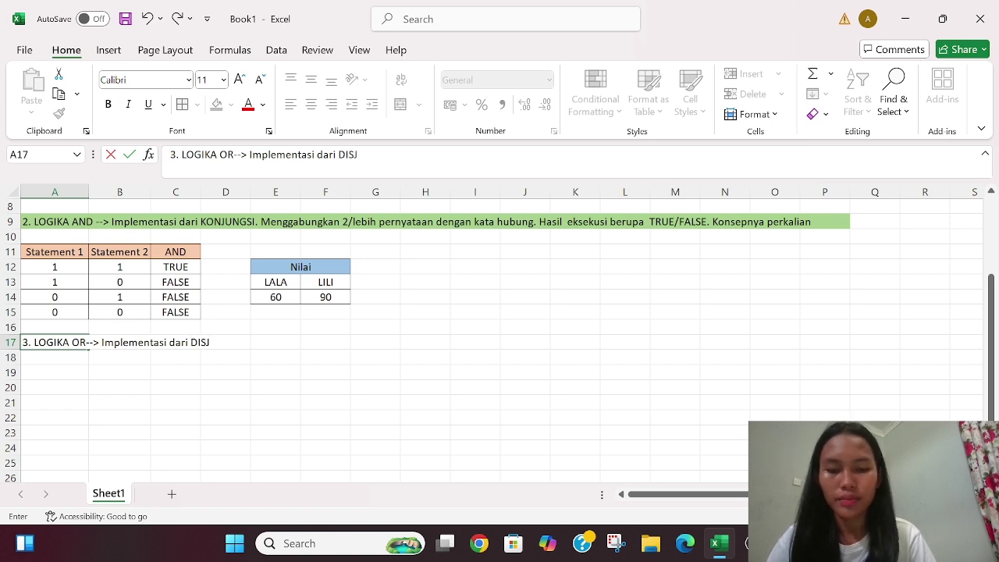
type("UNGSI")
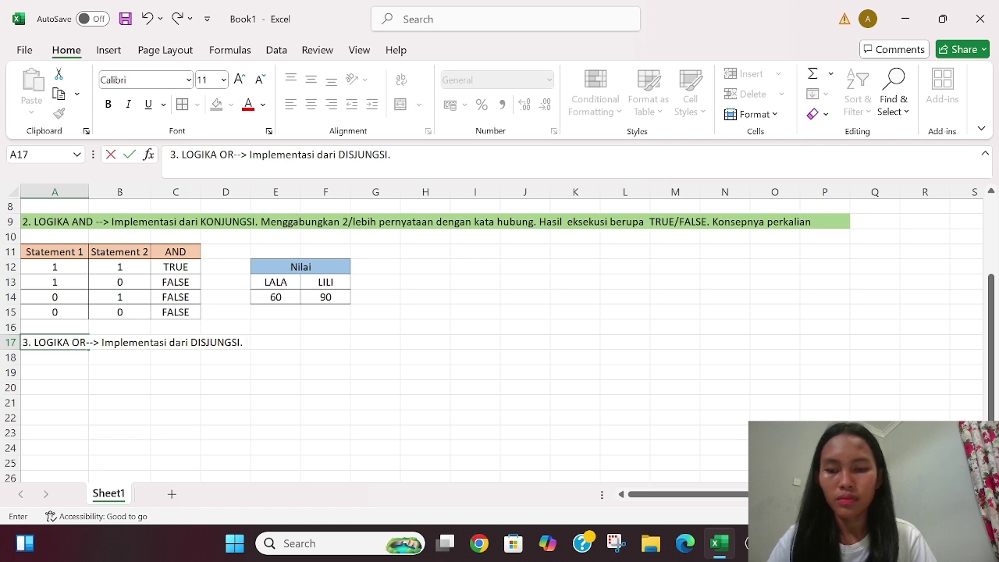
type(". Menggab")
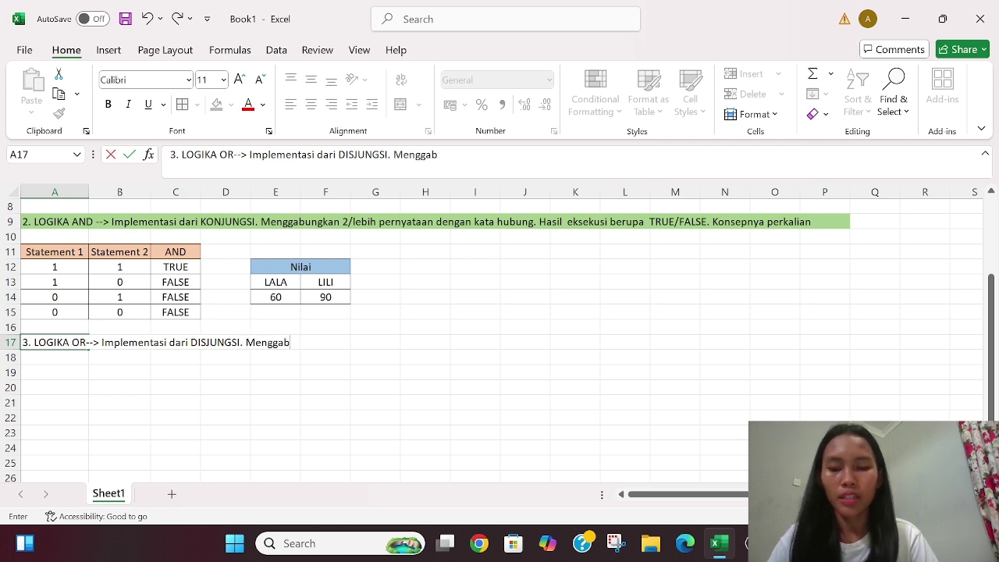
type("ungkan 2/lw")
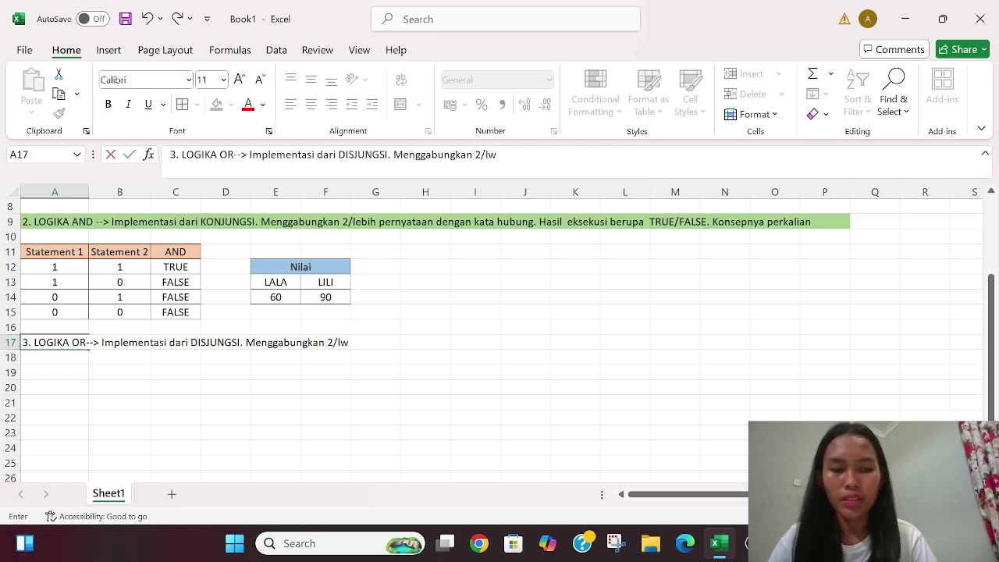
key("BackSpace")
type("ebih")
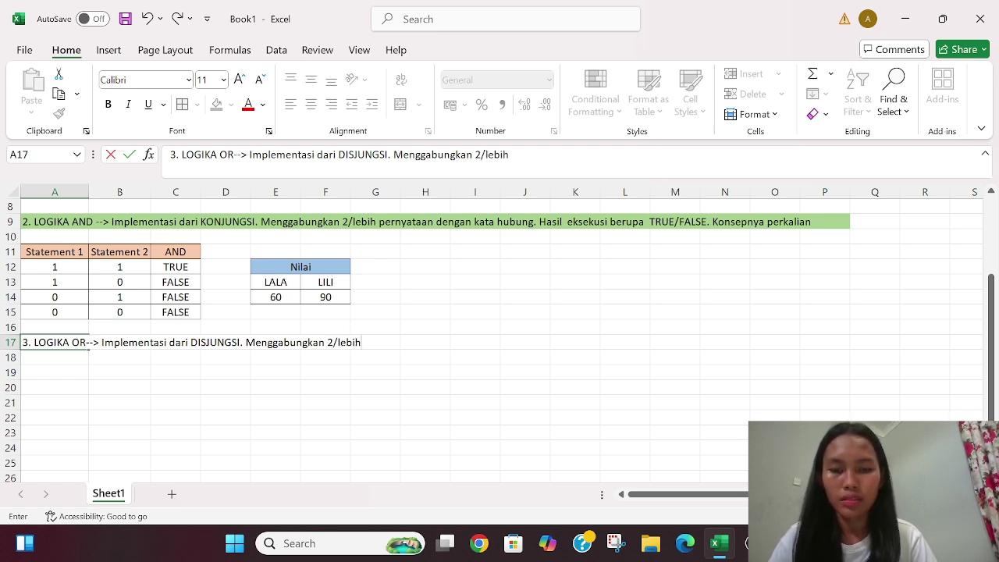
type(" pernya")
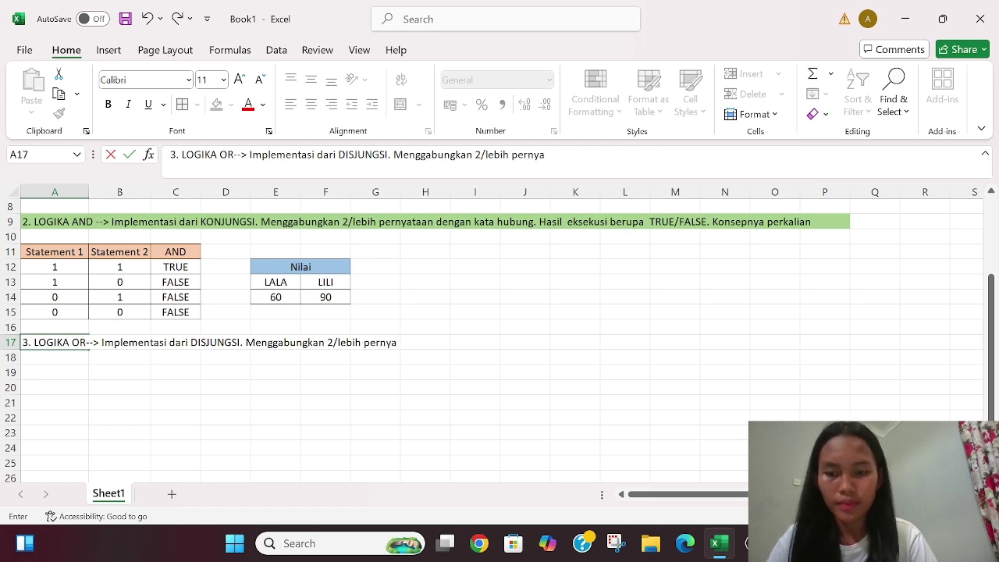
type("taan den")
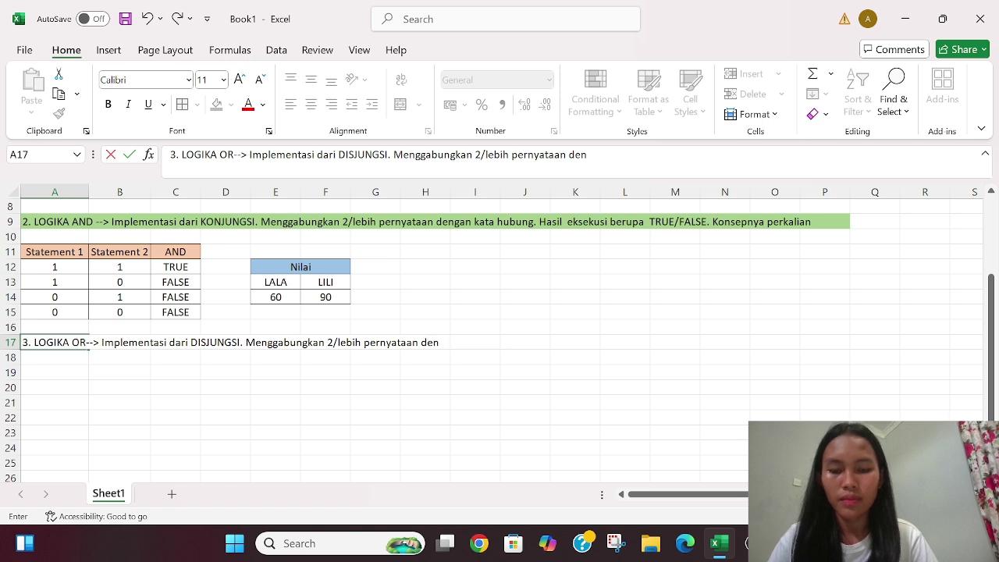
type("gan kata")
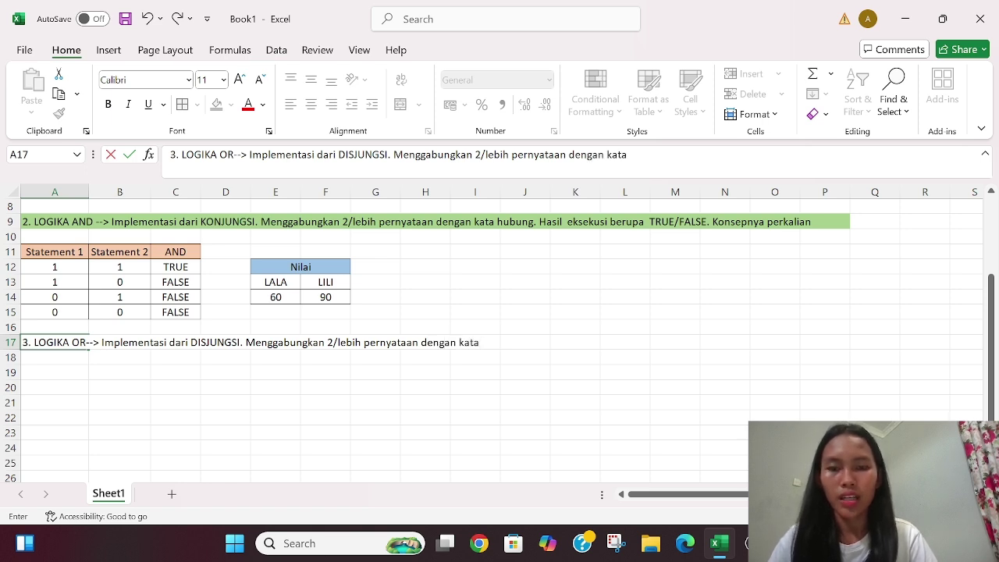
type(" hubung")
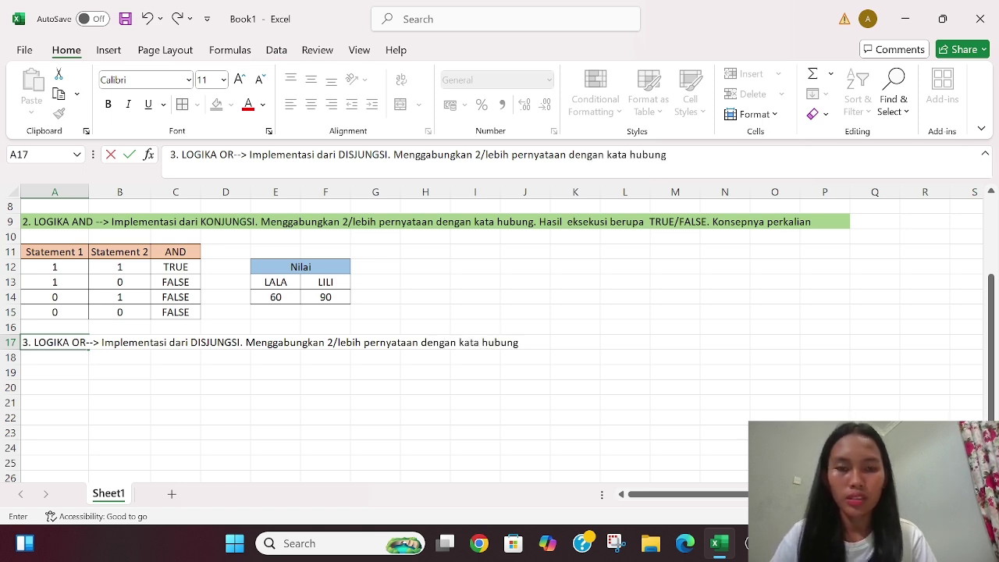
type(". ")
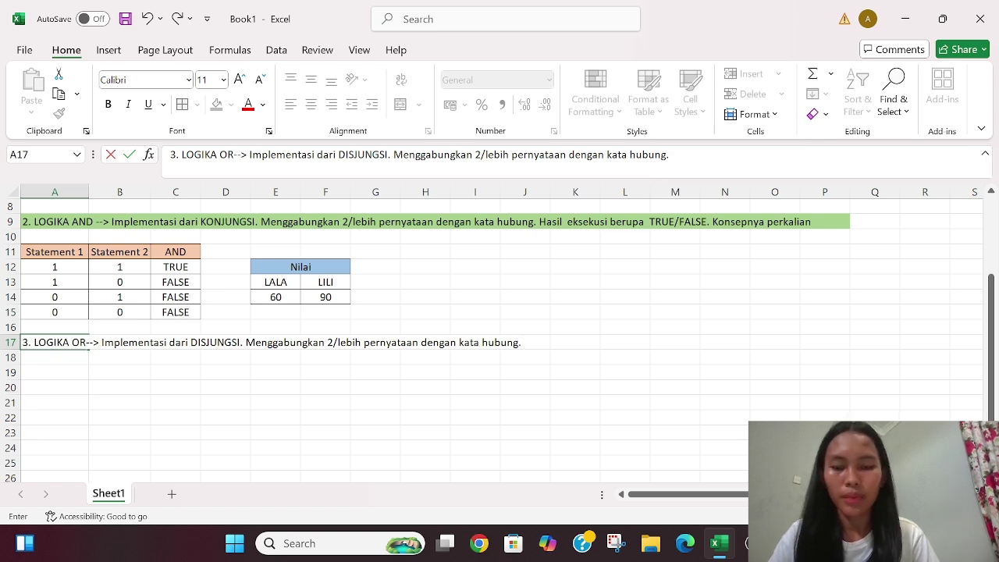
type("KO")
key("BackSpace")
key("BackSpace")
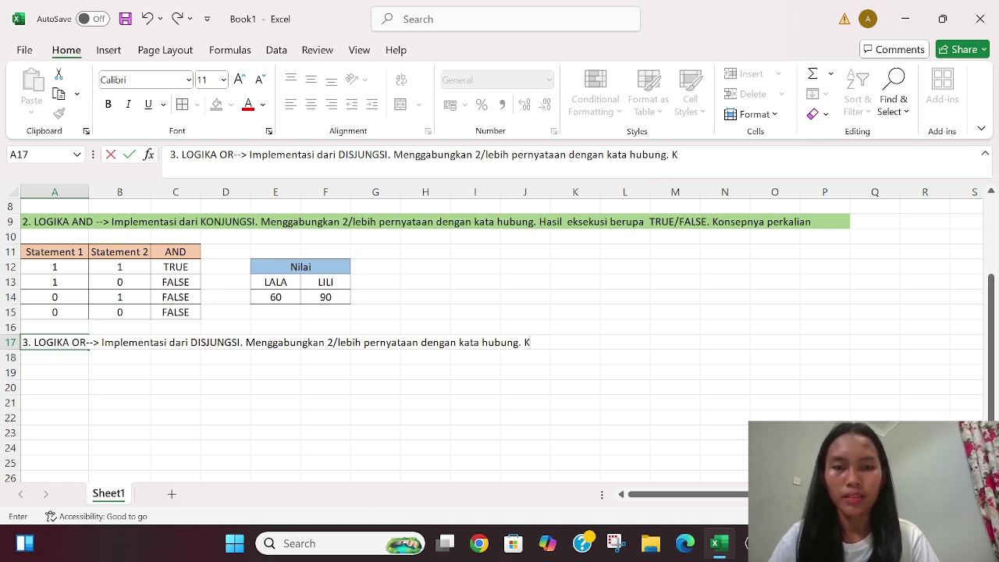
type("onsepnya")
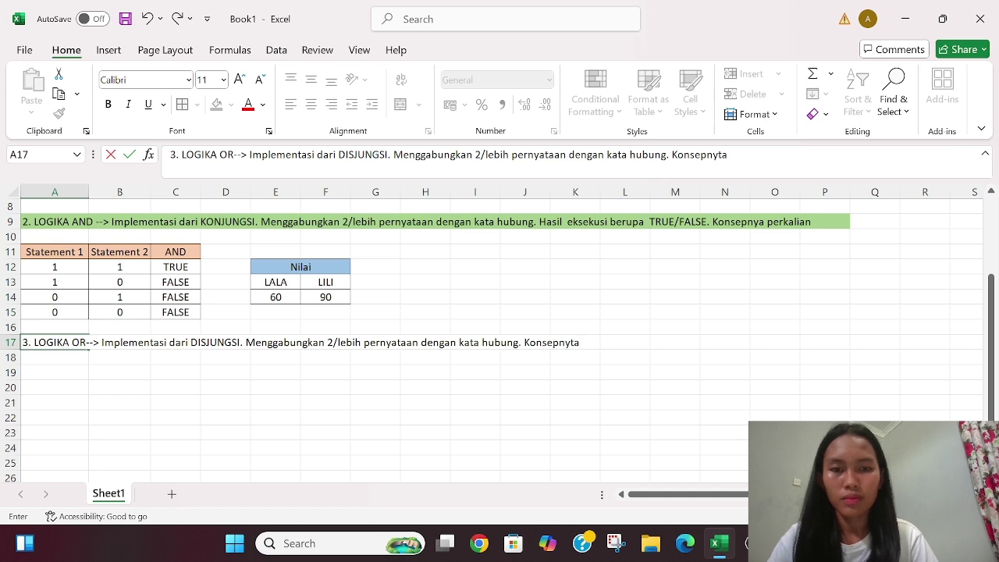
key("BackSpace")
type("a penjum")
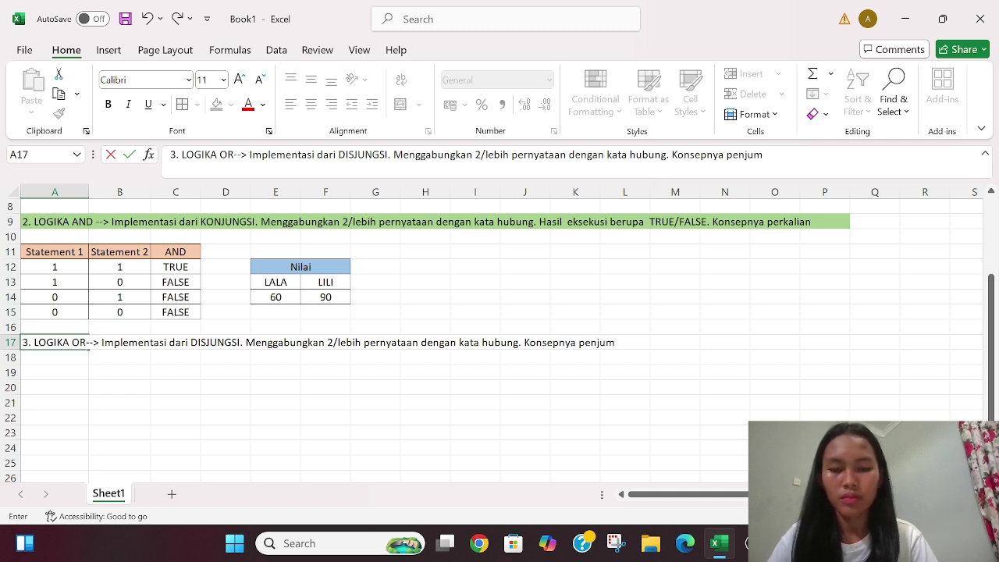
type("lahan.")
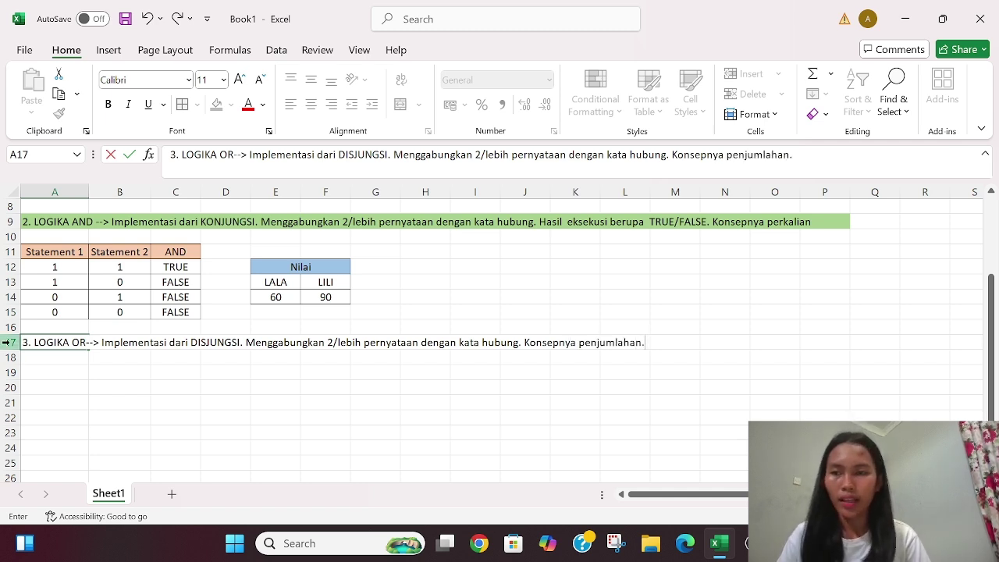
key("Return")
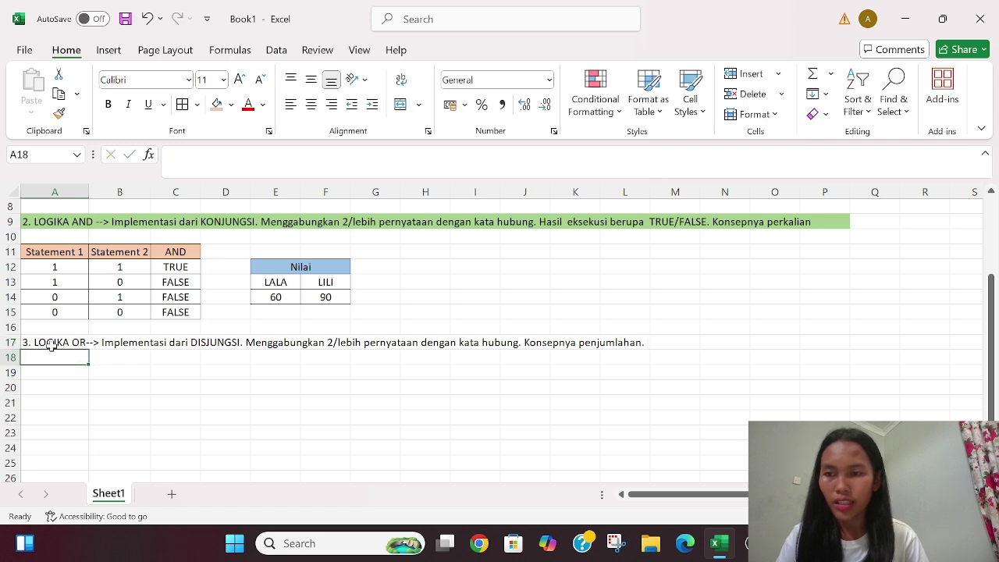
Step: Fill A17:L17 behind the LOGIKA OR note with the same light green as the LOGIKA AND heading
left_click_drag(48, 343, 631, 343)
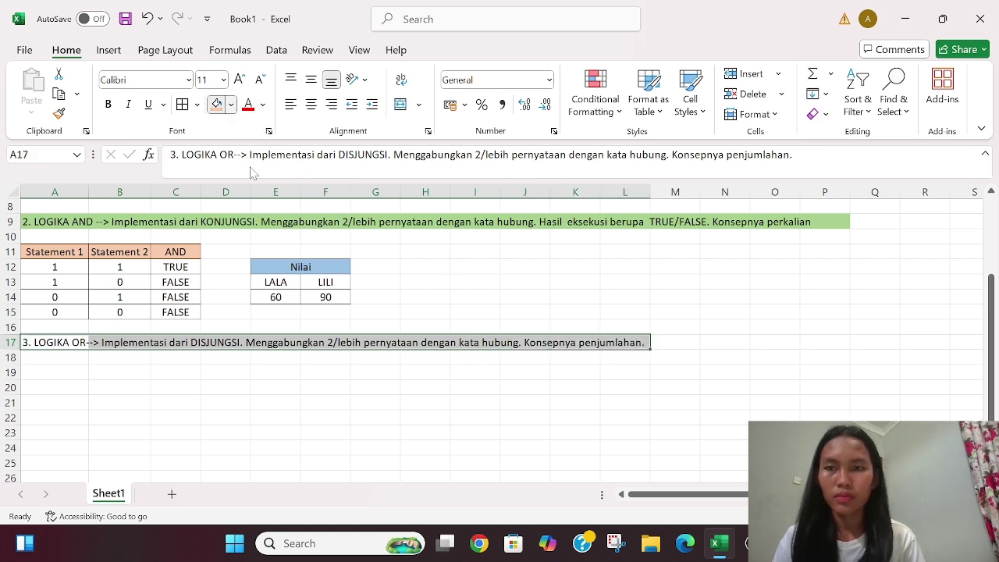
left_click(230, 104)
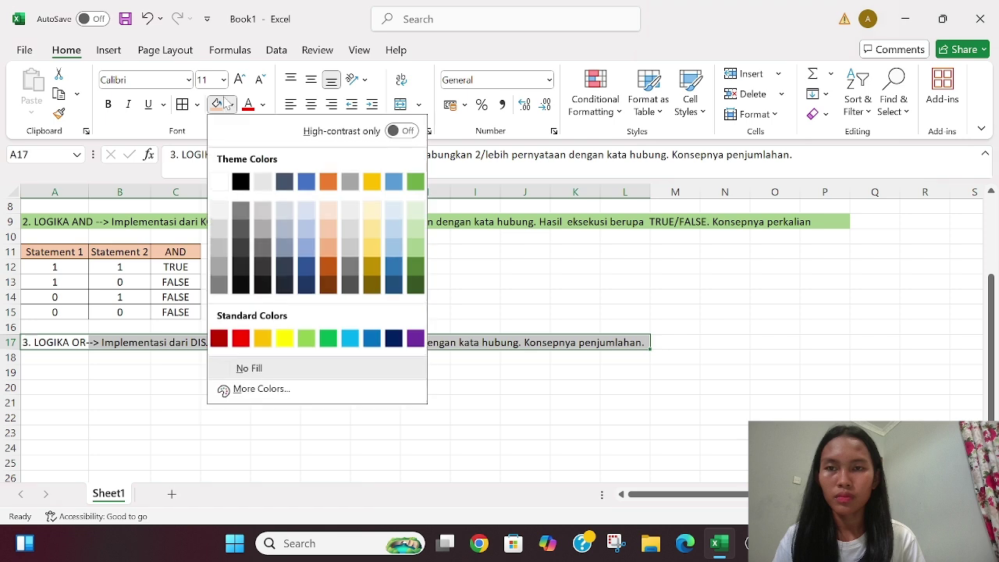
left_click(416, 247)
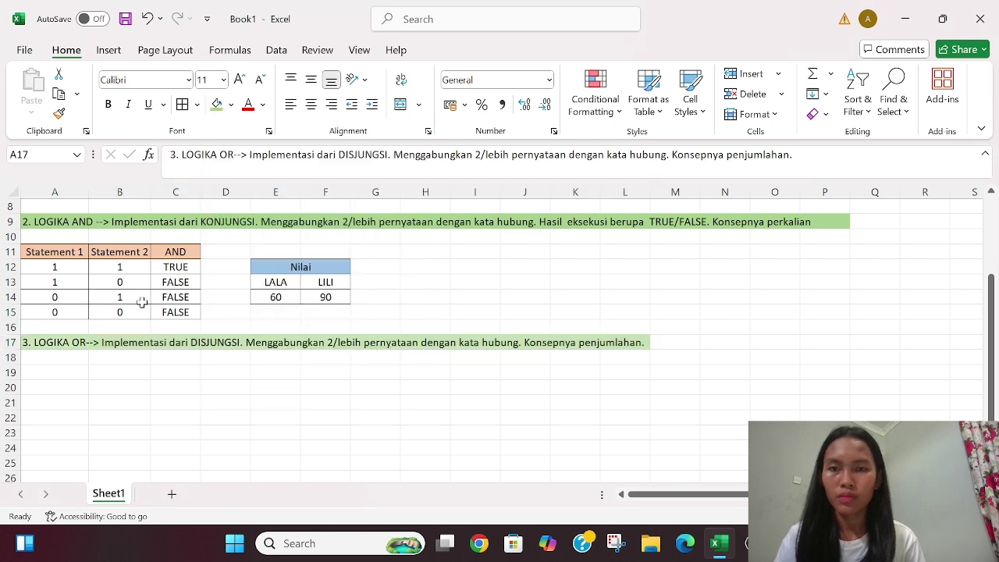
Step: Enter the OR table headers Statement 1, Statement 2 and OR in cells A19 to C19
left_click(57, 375)
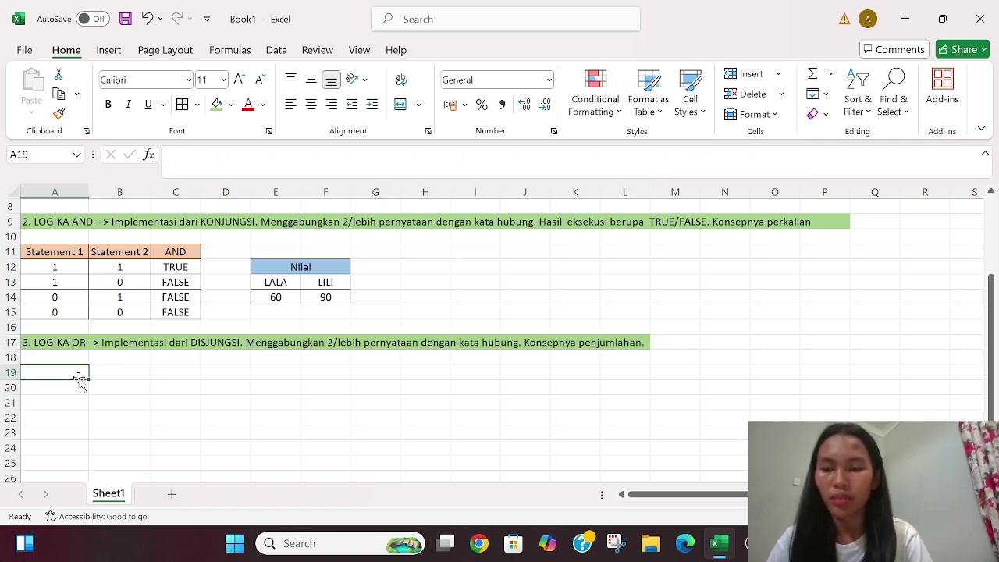
type("Statement")
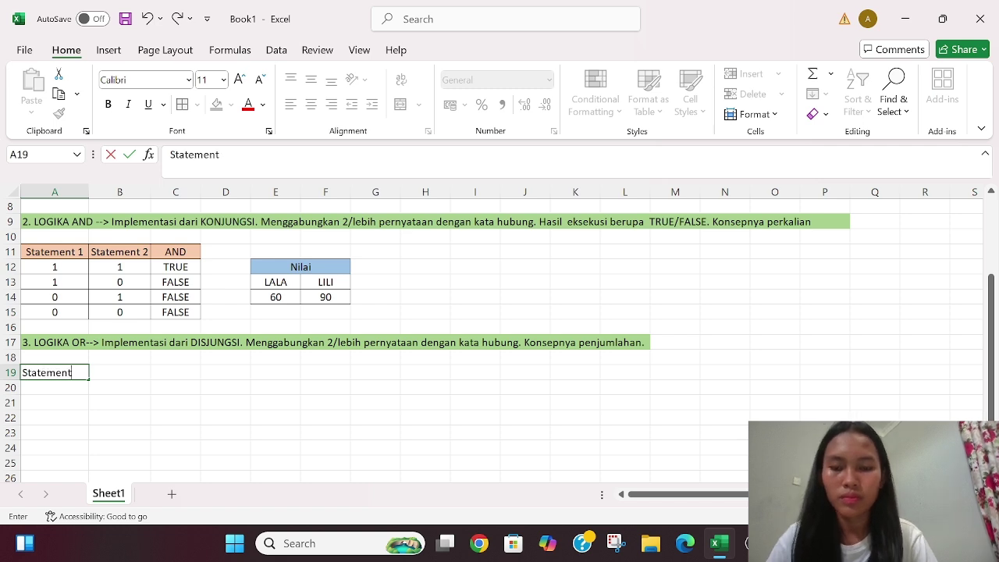
type(" 1")
left_click(110, 373)
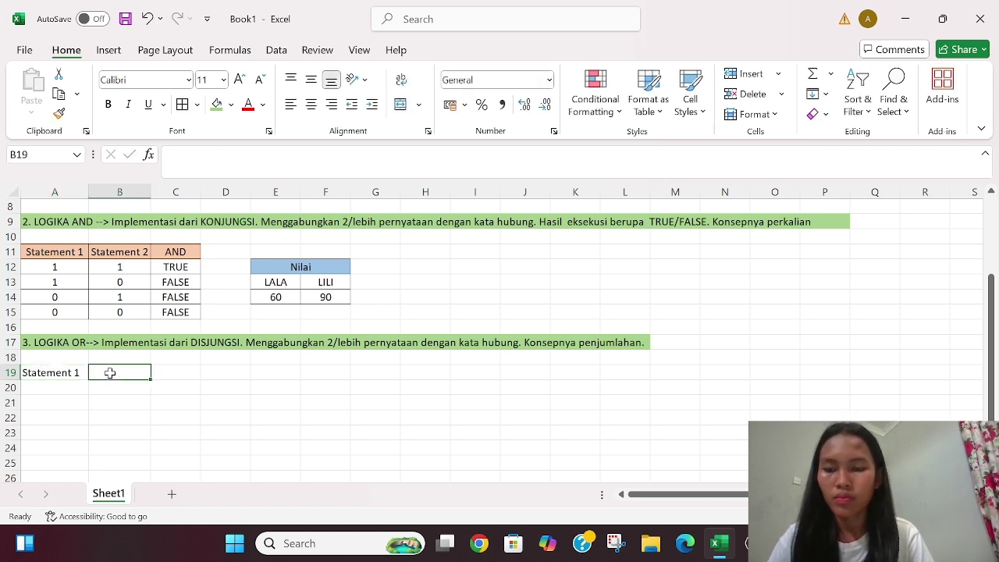
type("Statement 2")
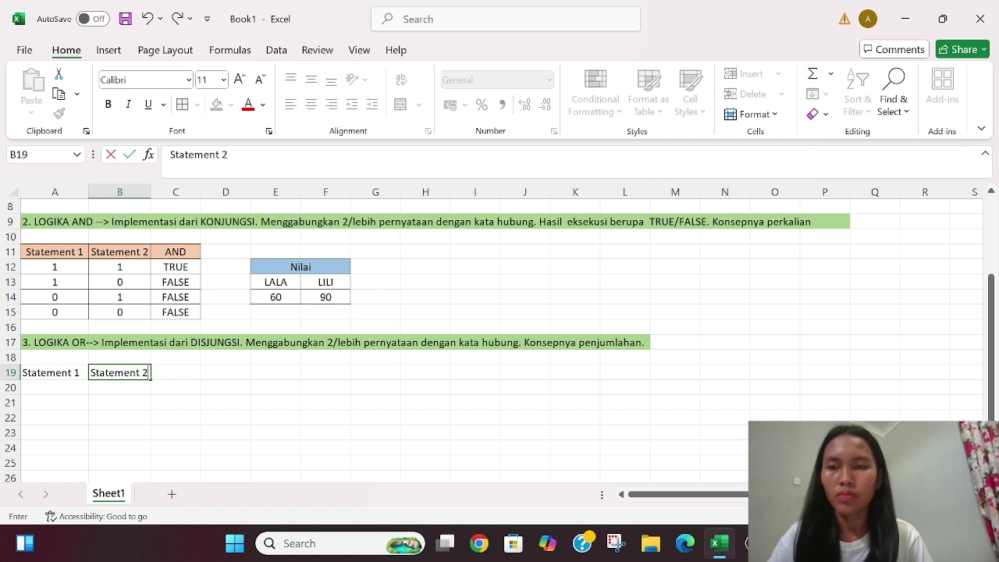
left_click(178, 372)
type("OR")
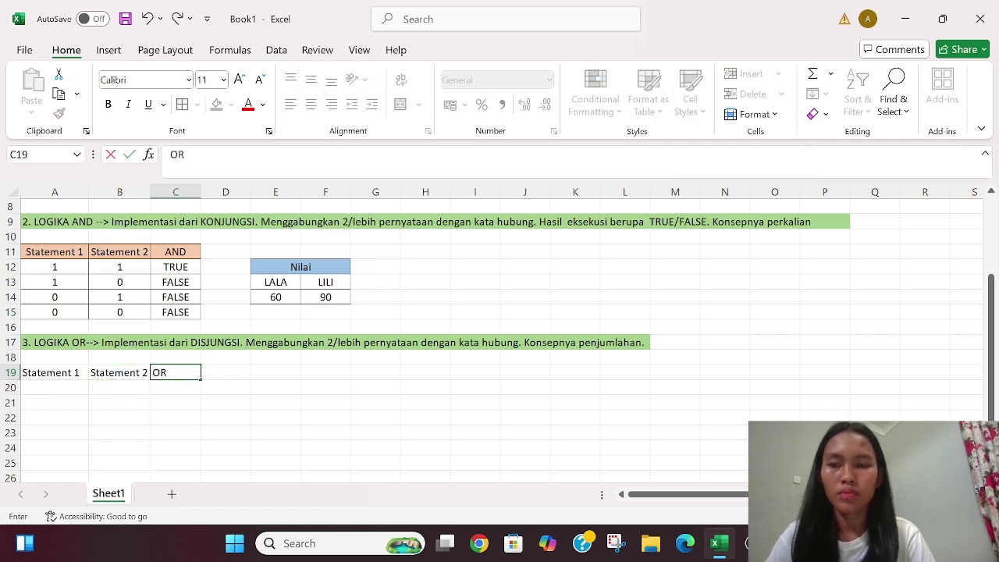
Step: Fill the first two OR table rows with statements 1 and 1 in A20:B20, and 1 and 0 in A21:B21
left_click(54, 389)
type("1")
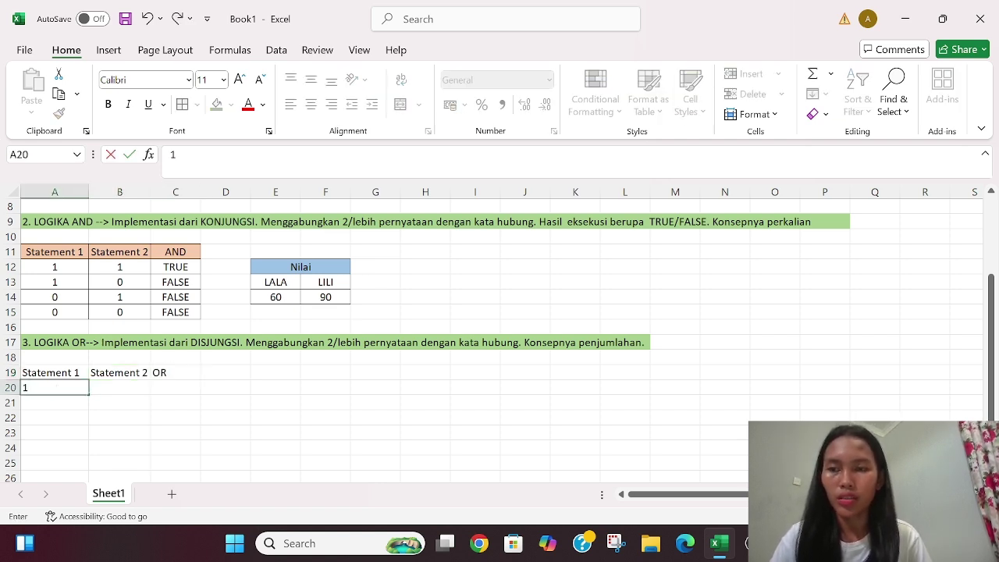
left_click(112, 390)
type("1")
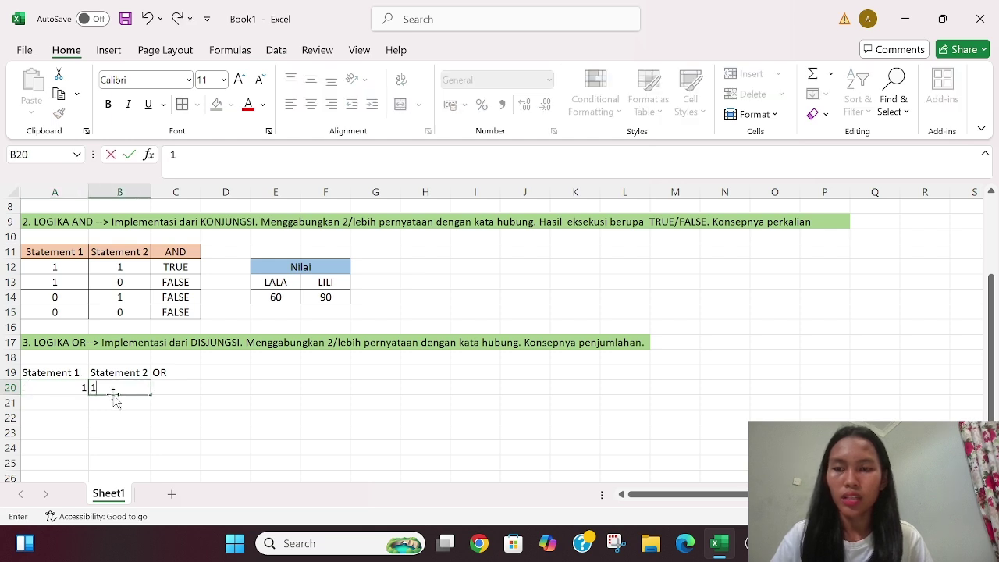
left_click(76, 404)
type("1")
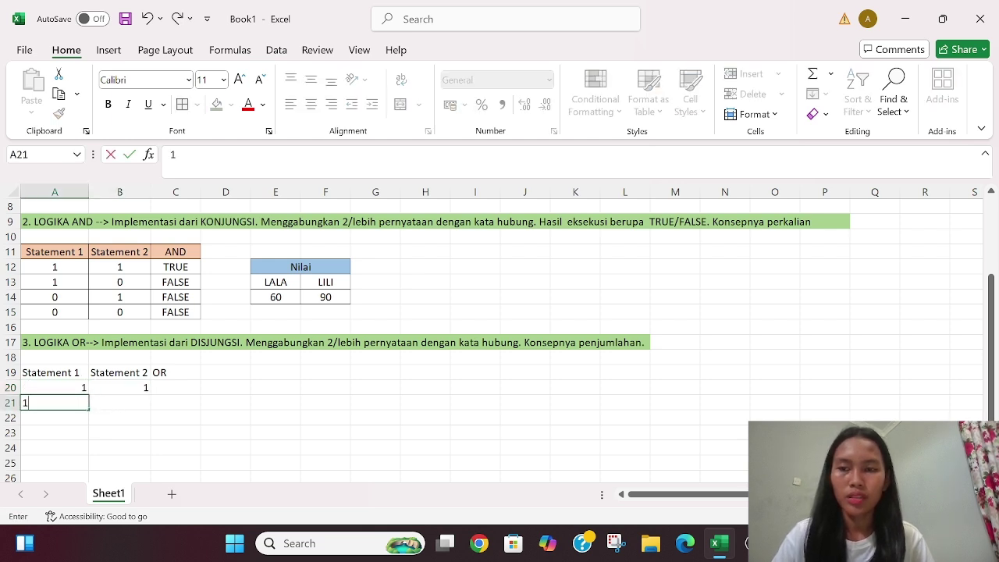
key("Tab")
type("0")
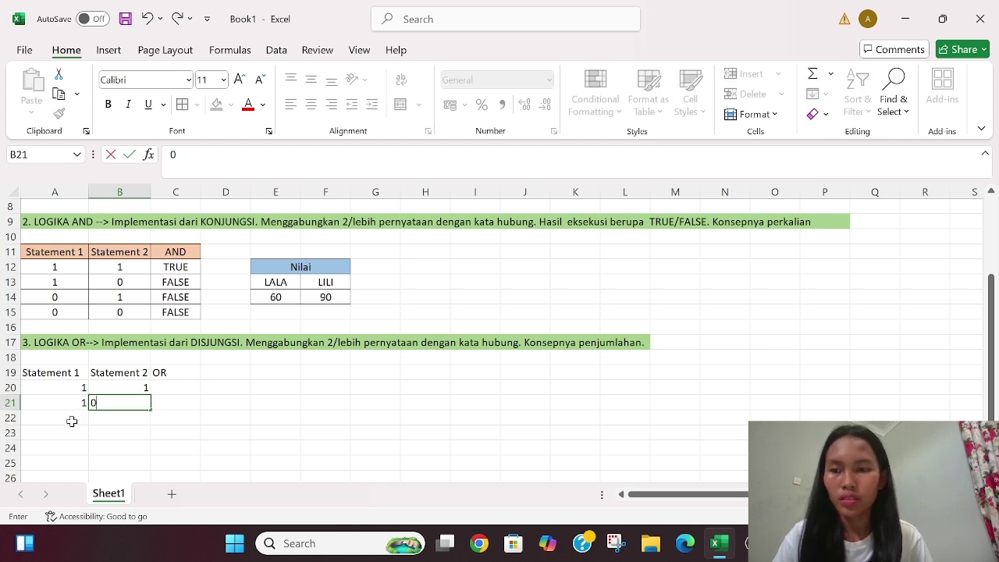
Step: Fill the last two OR table rows with statements 0 and 1 in A22:B22, and 0 and 0 in A23:B23
left_click(71, 417)
type("0")
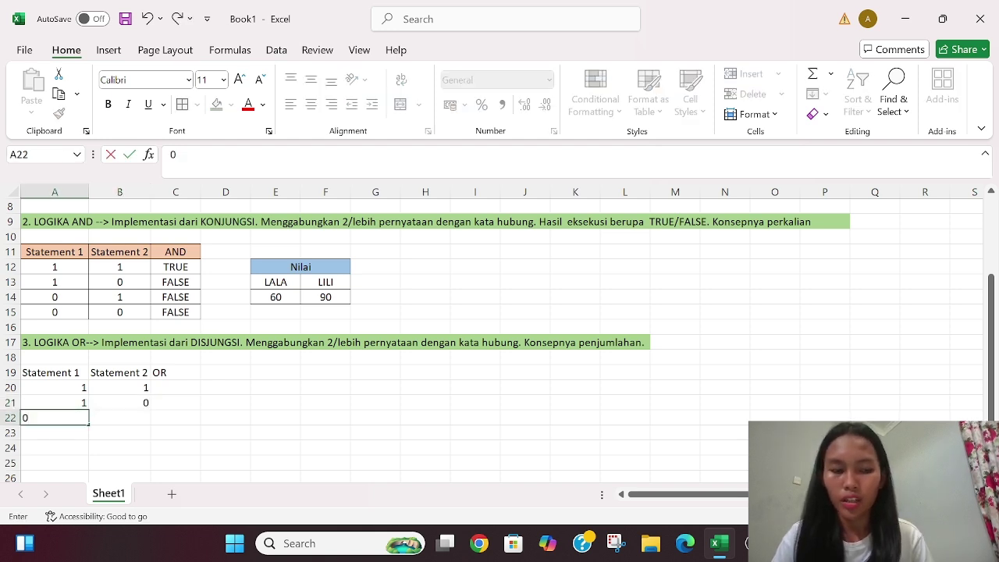
key("Tab")
type("1")
left_click(79, 429)
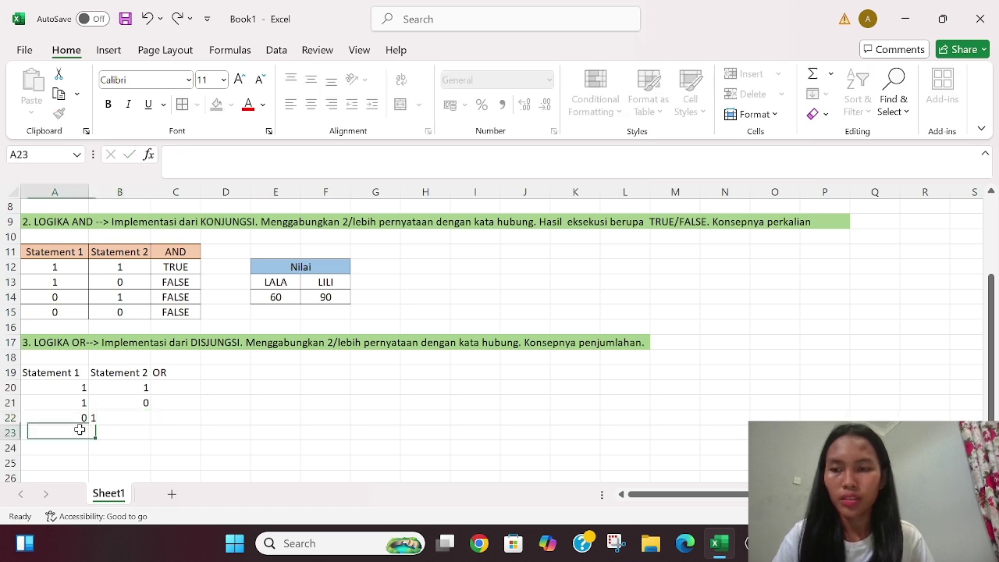
type("0")
key("Tab")
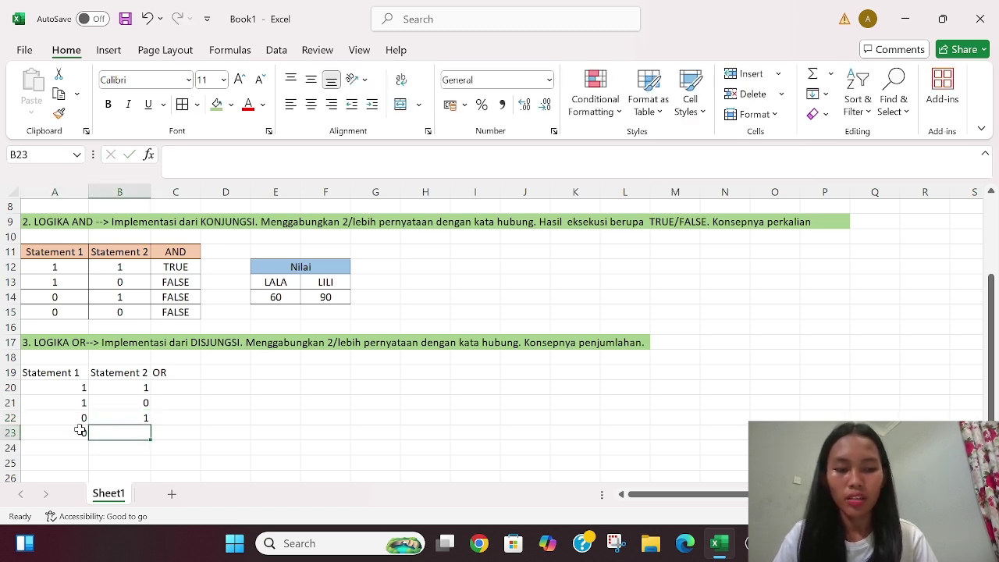
type("0")
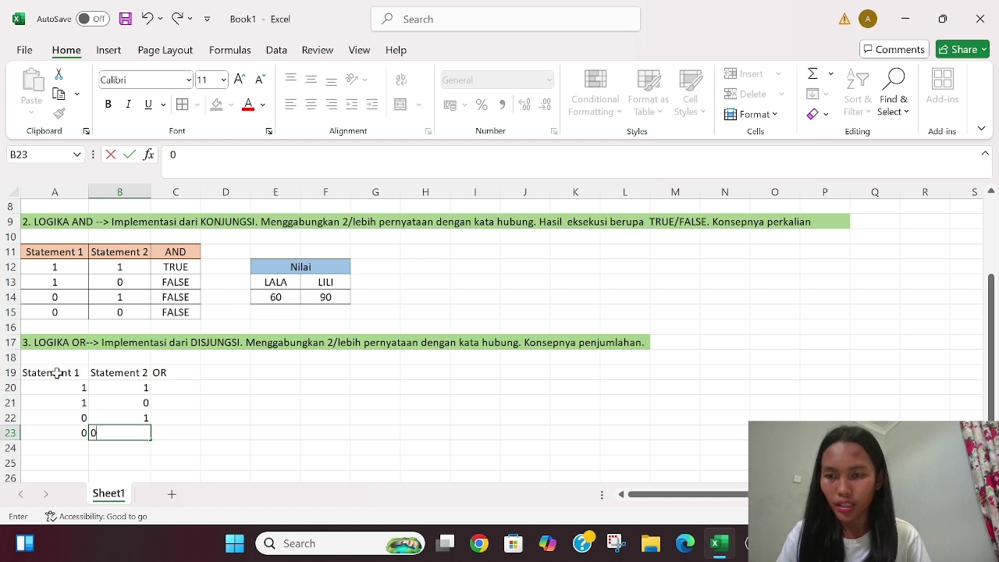
Step: Center the contents of the OR table A19:C23 and apply borders to all its cells
left_click_drag(57, 374, 153, 432)
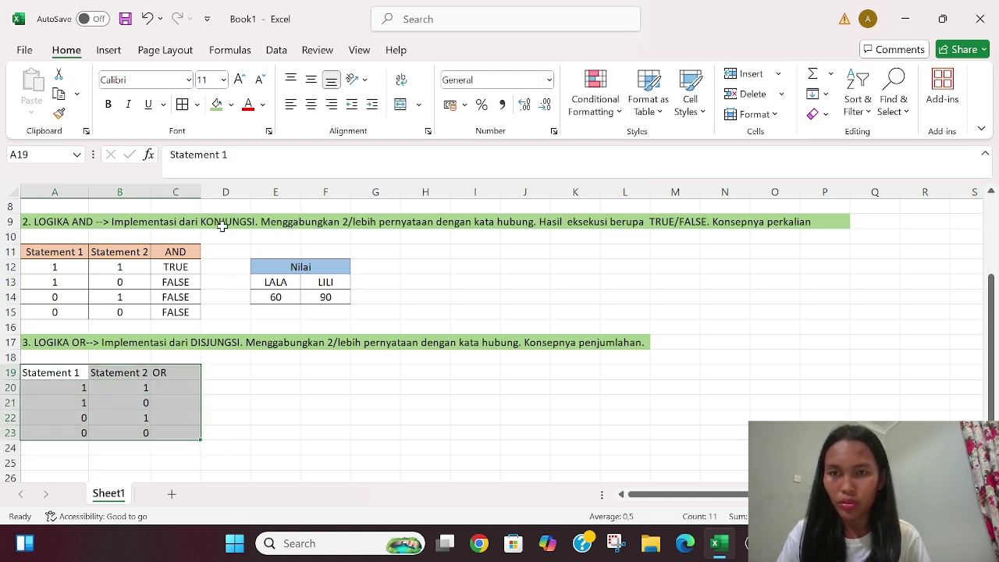
left_click(310, 109)
left_click(184, 106)
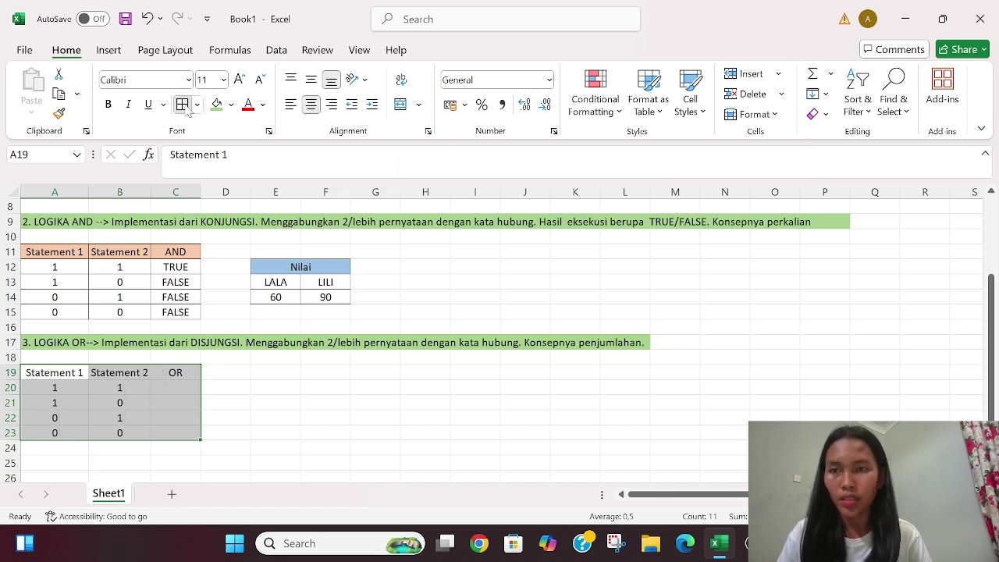
left_click(156, 371)
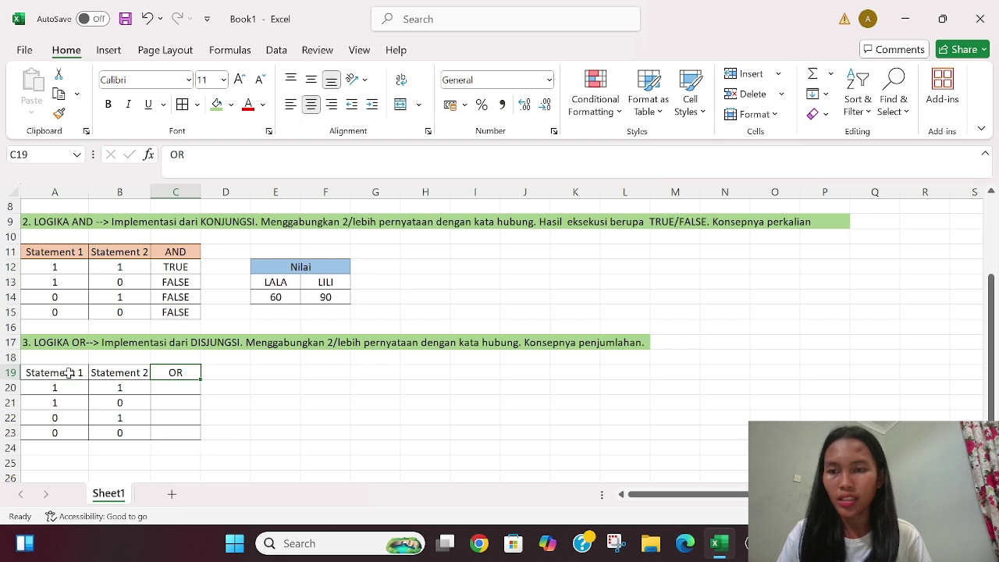
Step: Fill the OR table's header cells A19:C19 with the same light orange as the AND table's header
left_click_drag(66, 372, 175, 373)
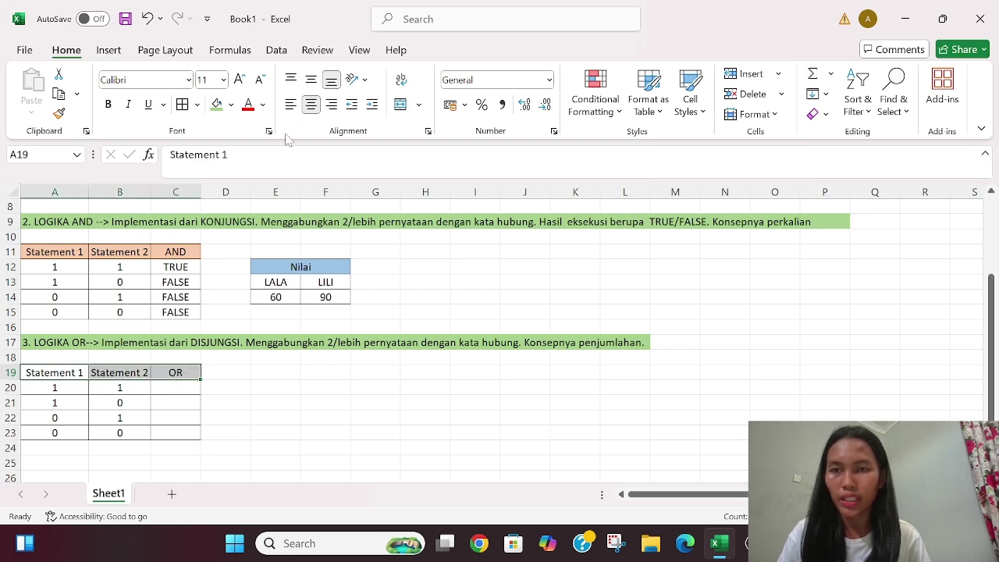
left_click(231, 105)
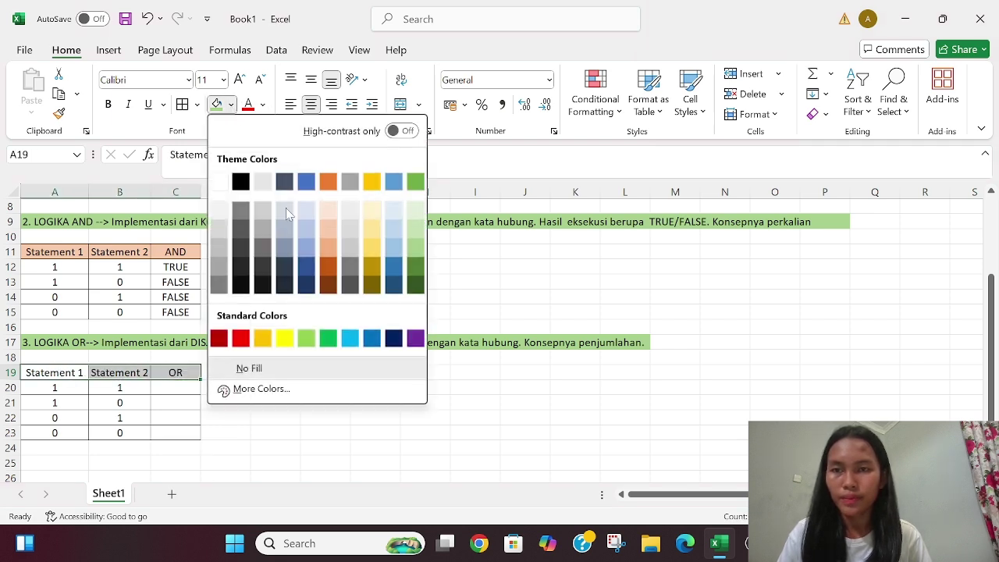
left_click(329, 224)
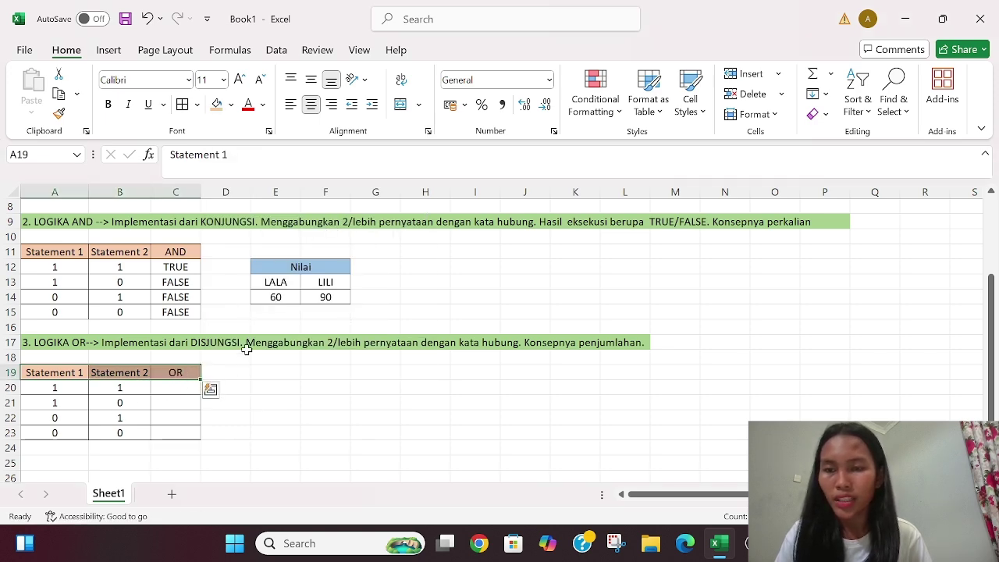
Step: Copy the Nilai table from E12:F14 and paste it beside the OR table starting at E20
scroll(264, 309, "down", 1)
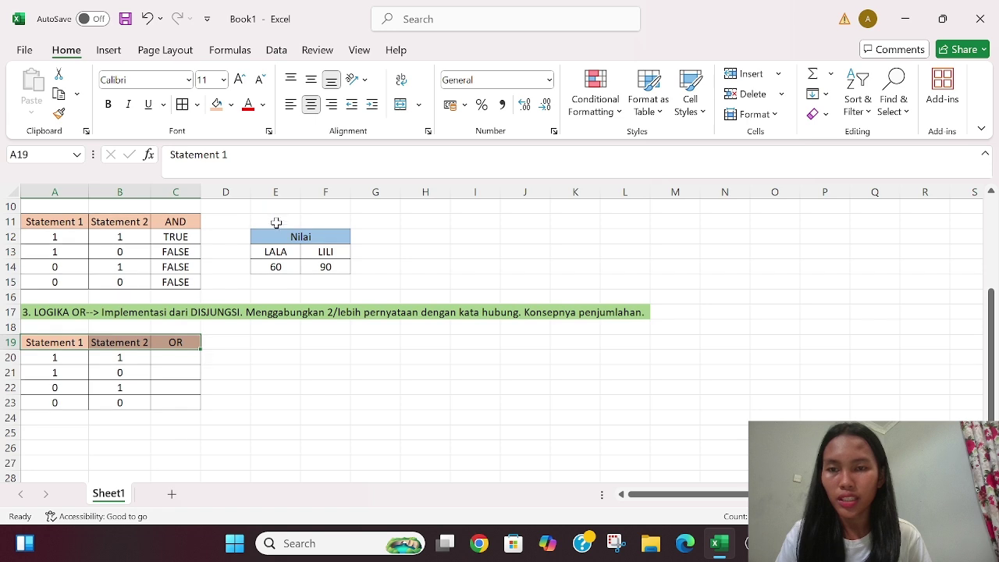
left_click_drag(264, 236, 329, 268)
key("ctrl+c")
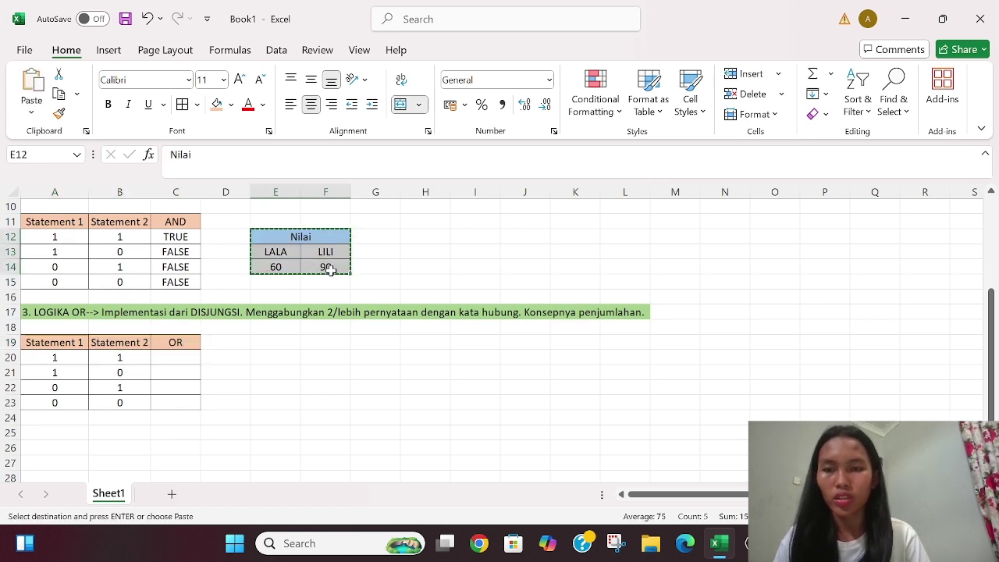
left_click(265, 355)
key("ctrl+v")
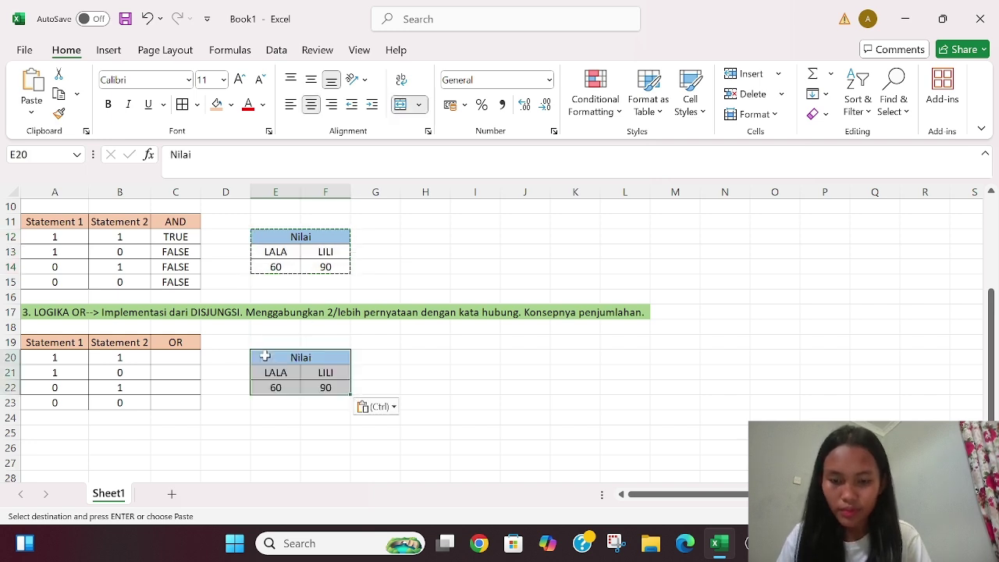
left_click(222, 415)
Step: Enter the formula =OR(E22<F22;F22>E22) in C20 for the row with statements 1 and 1
left_click(185, 359)
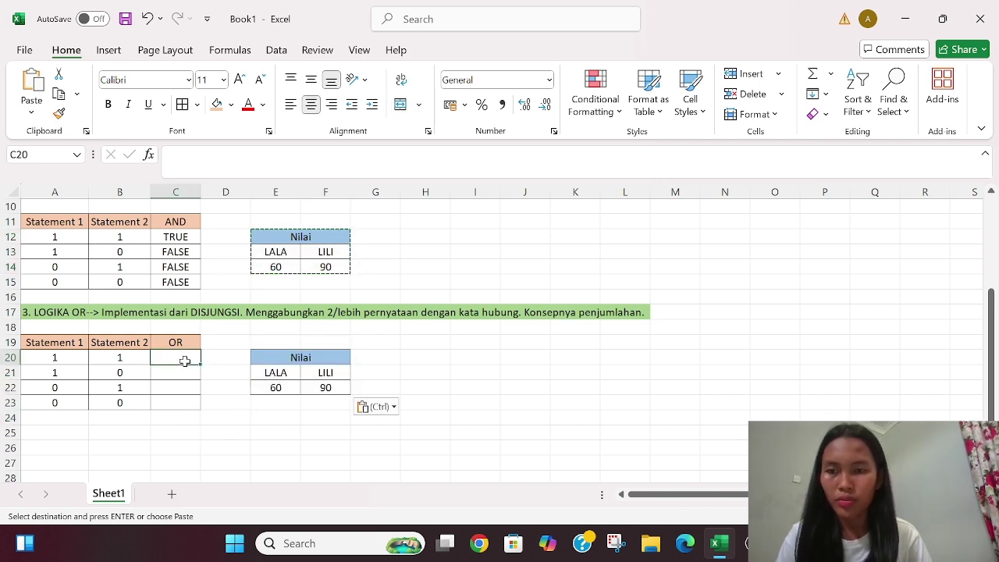
left_click(170, 153)
type("=or")
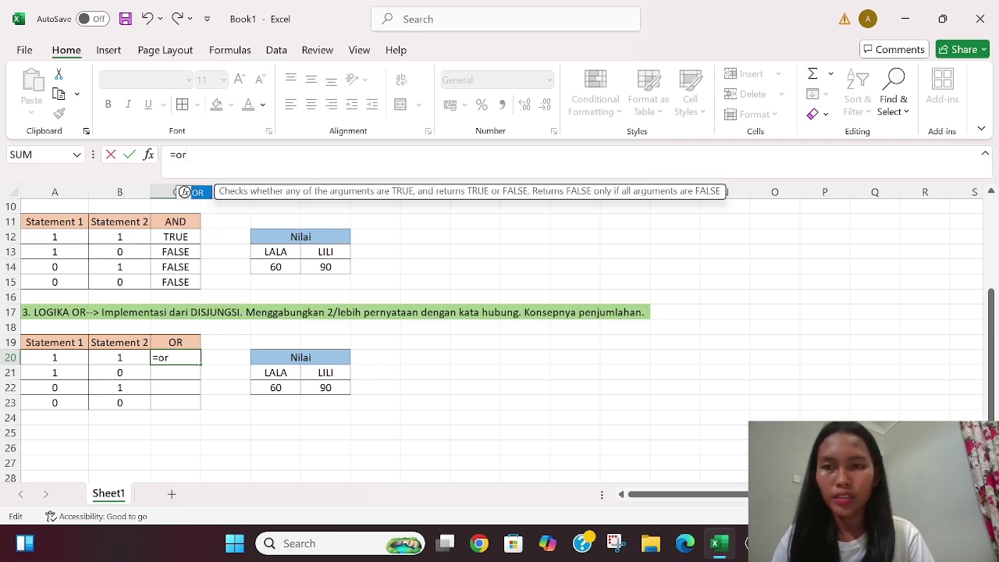
key("BackSpace")
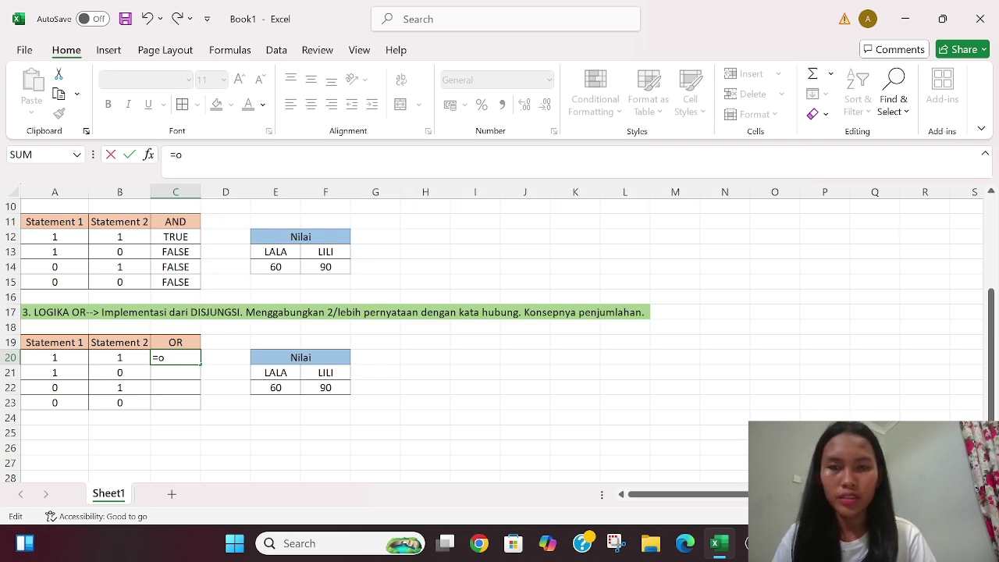
type("OR")
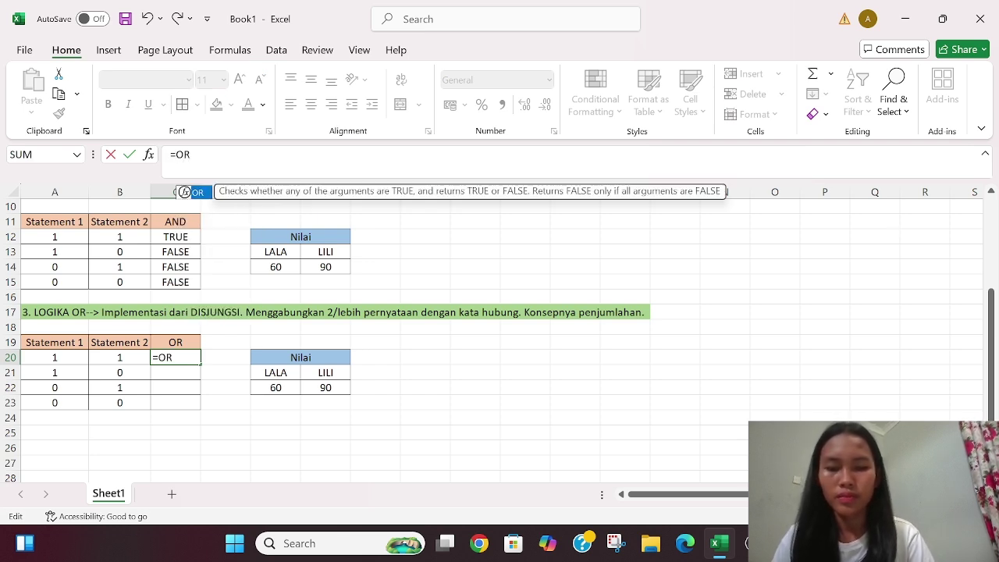
type("(")
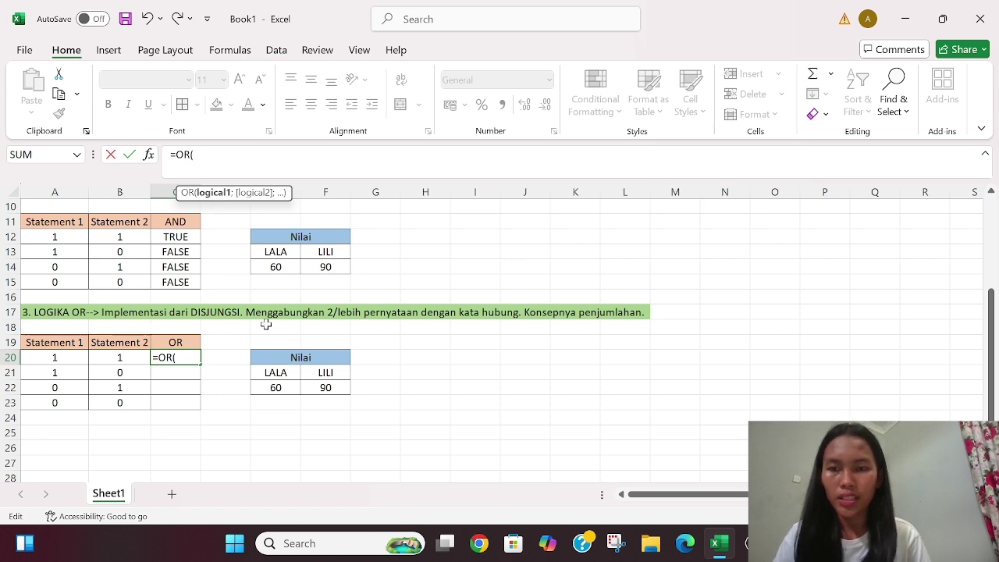
left_click(277, 387)
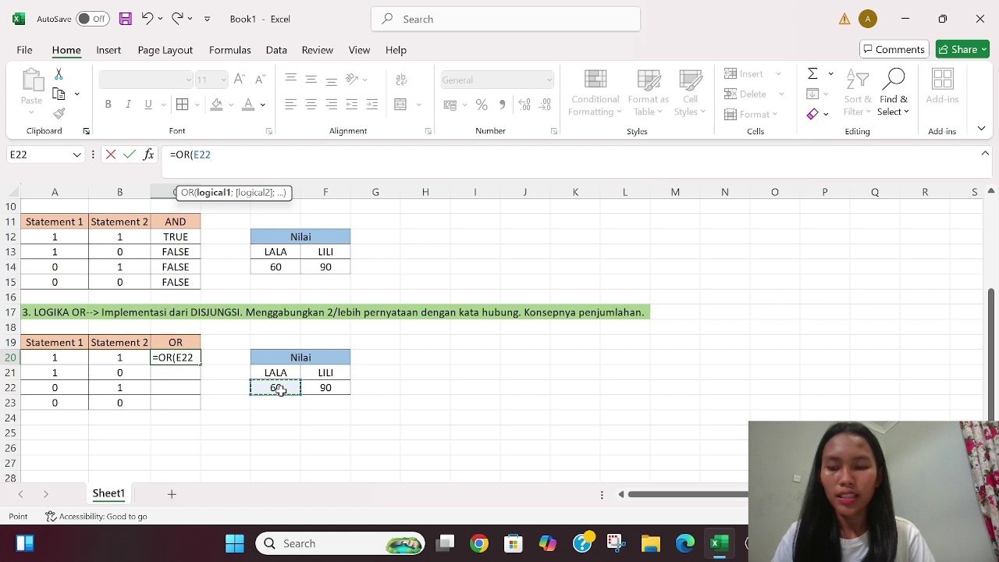
type("<")
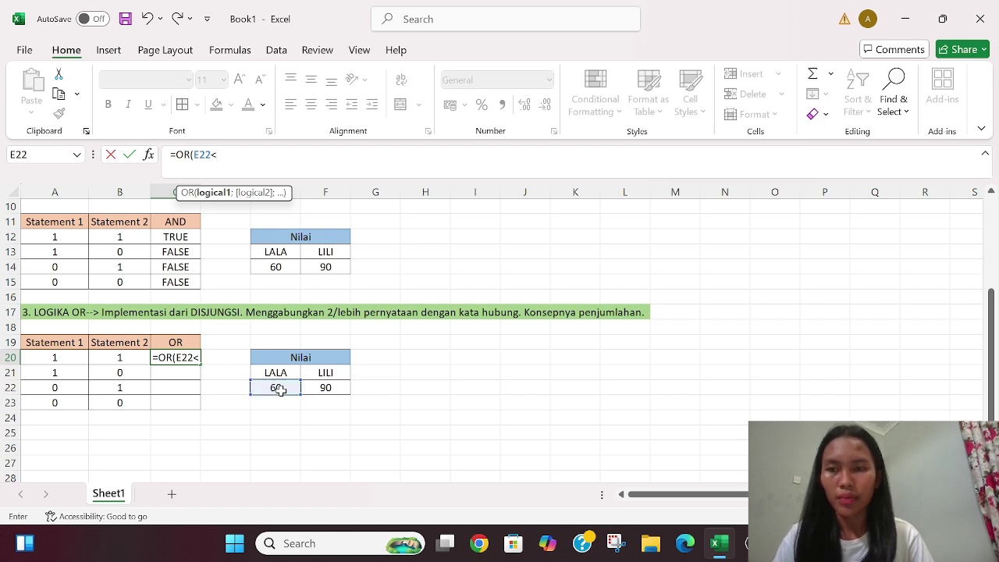
left_click(326, 391)
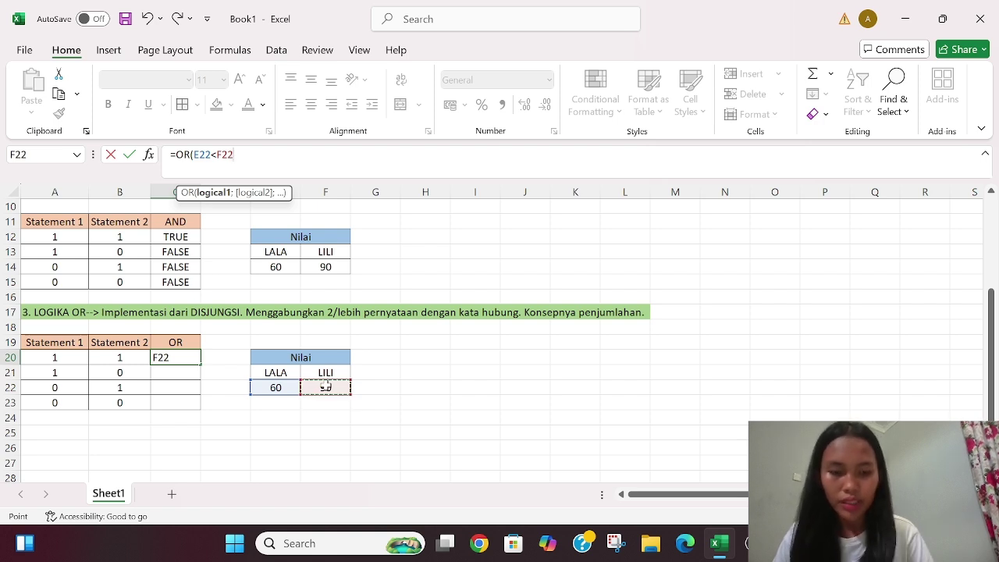
type(";")
left_click(326, 387)
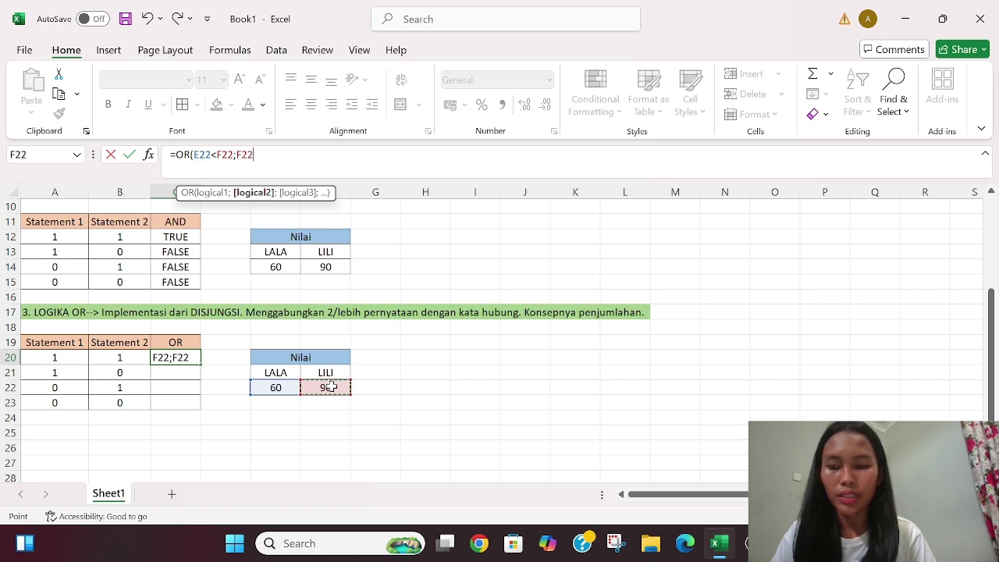
type(">")
left_click(277, 390)
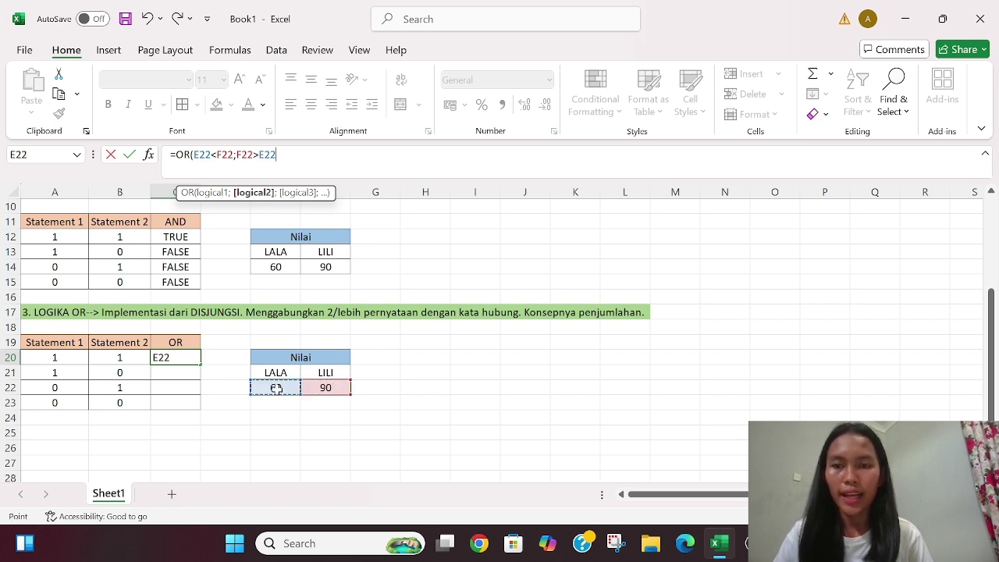
type(")")
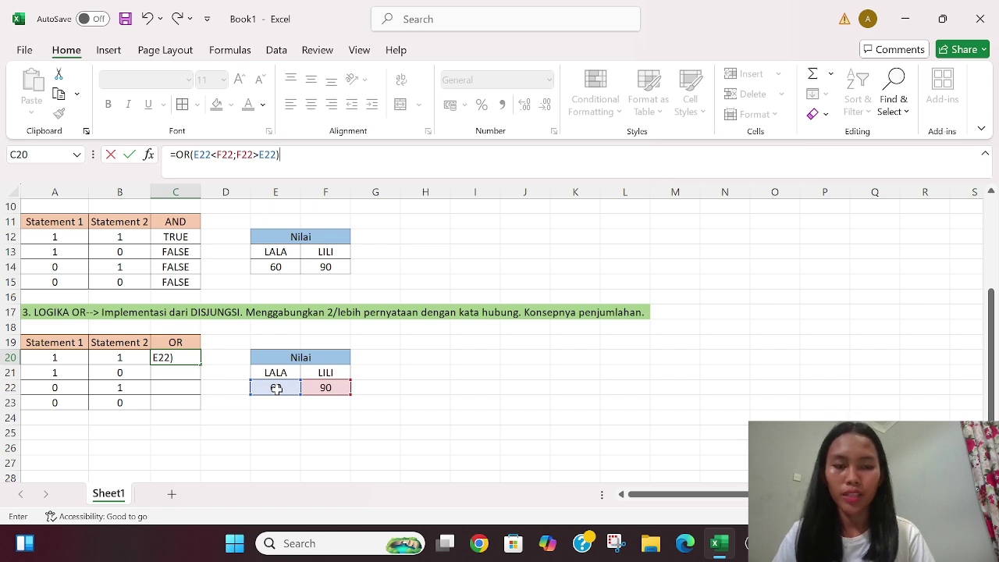
key("Return")
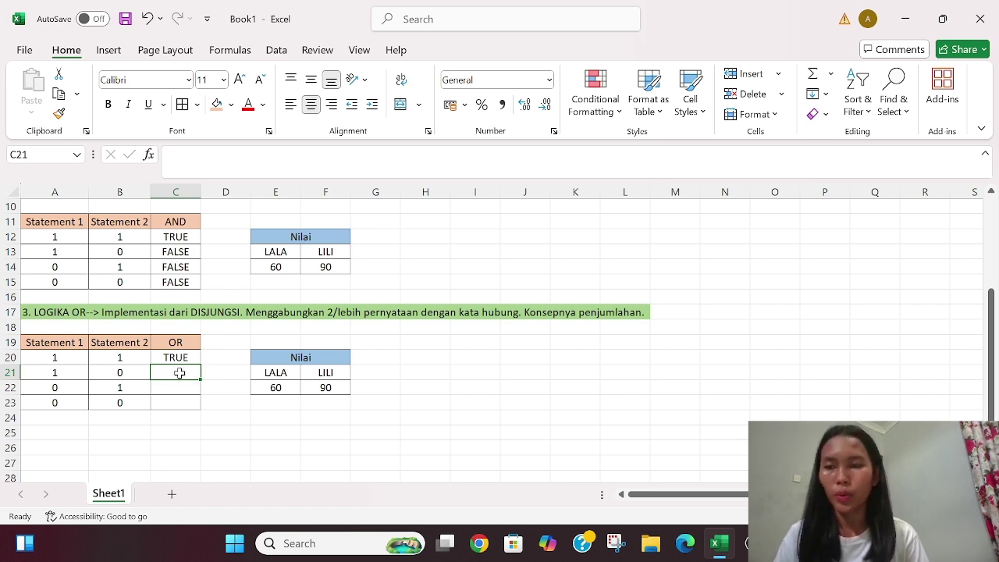
Step: Start an OR formula in C21 for statements 1 and 0, with E22<F22 as its first condition
key("F2")
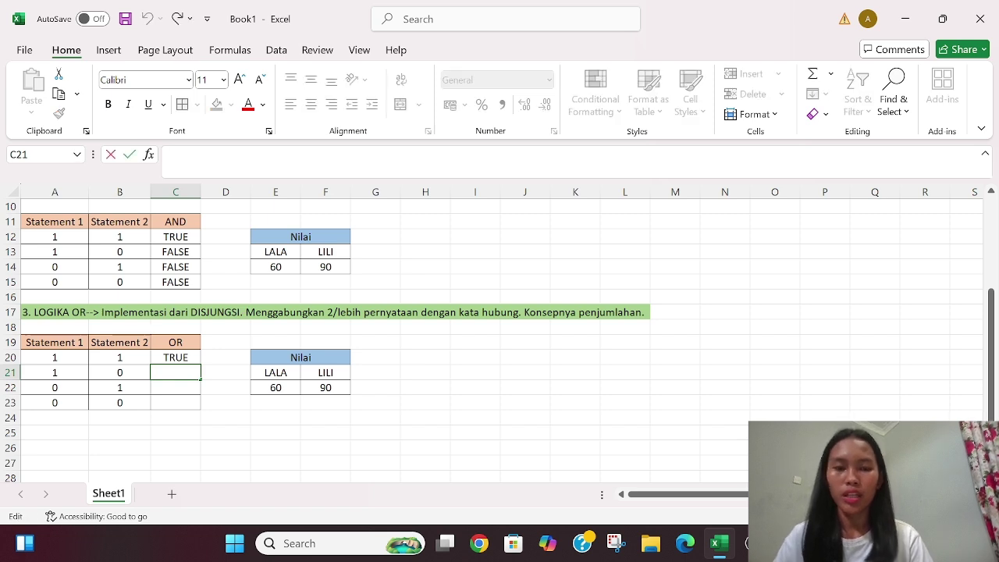
type("=AN")
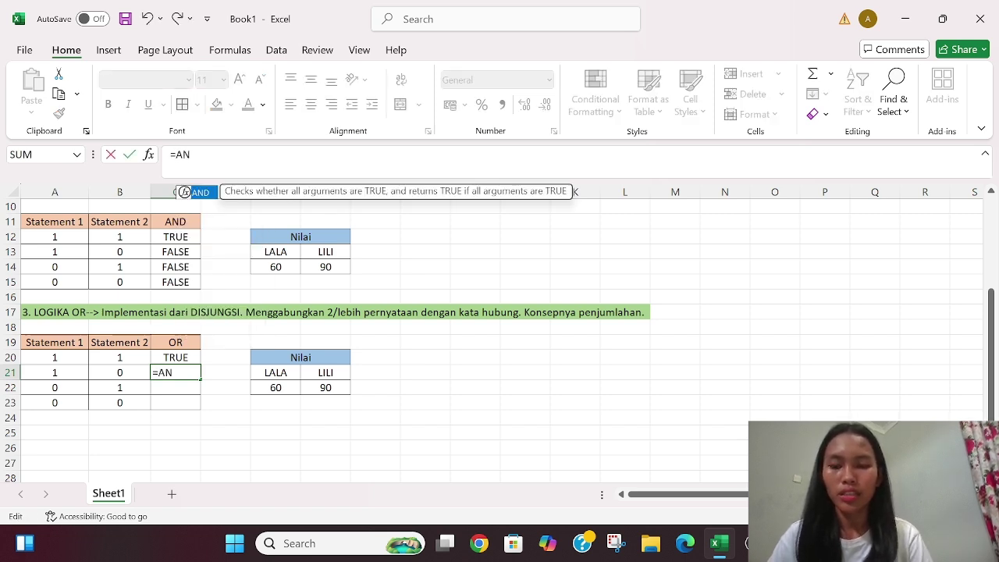
key("BackSpace")
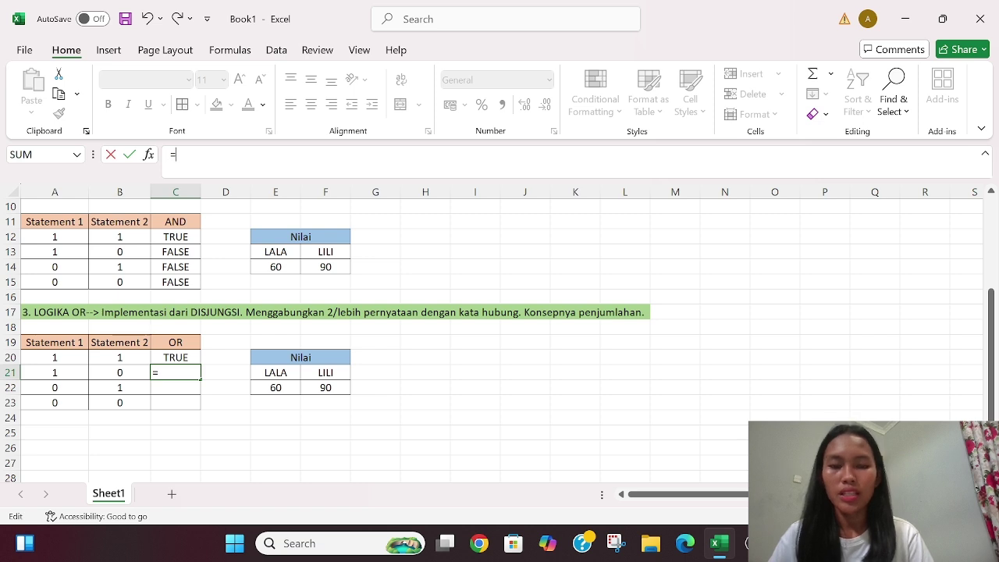
type("OR")
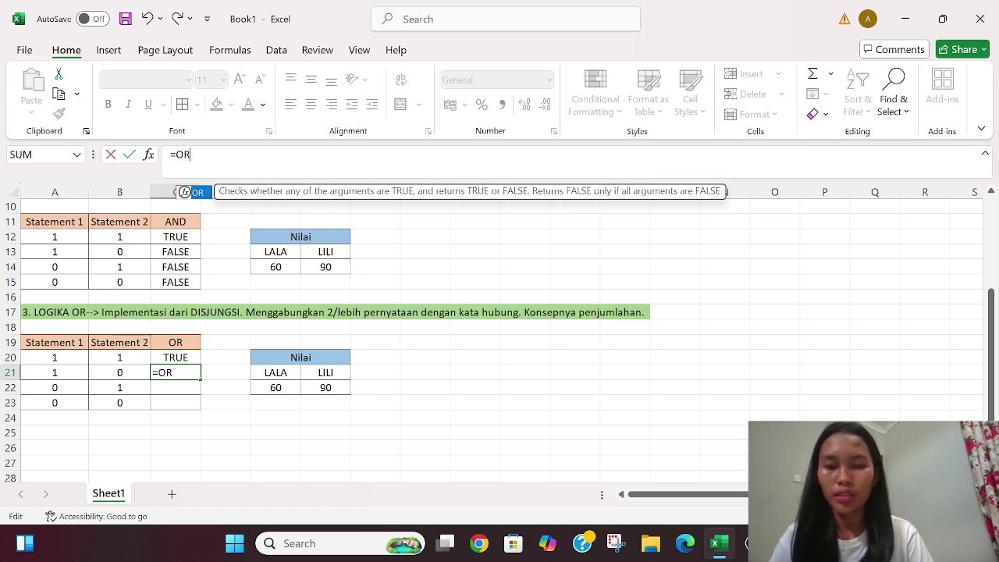
type("(")
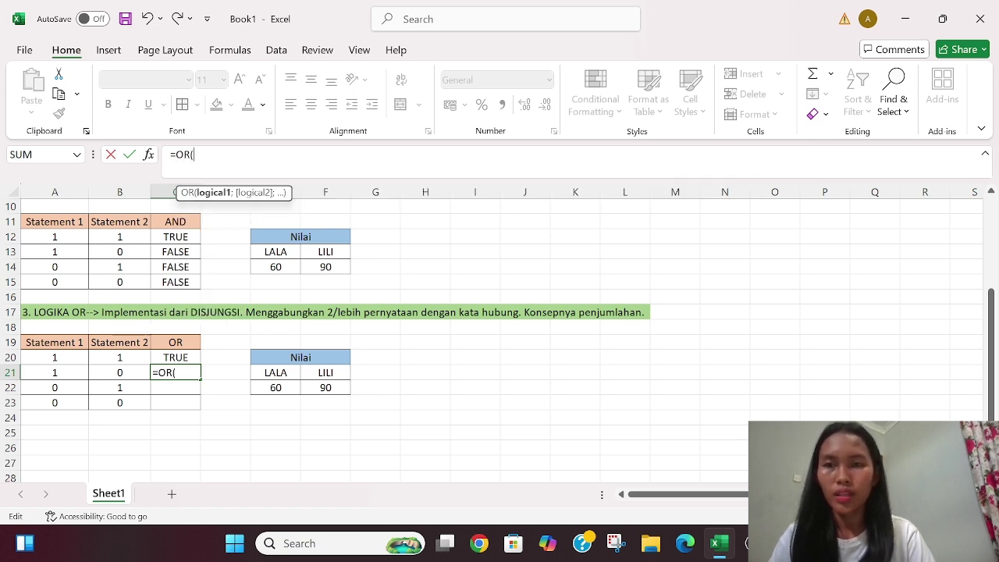
left_click(280, 387)
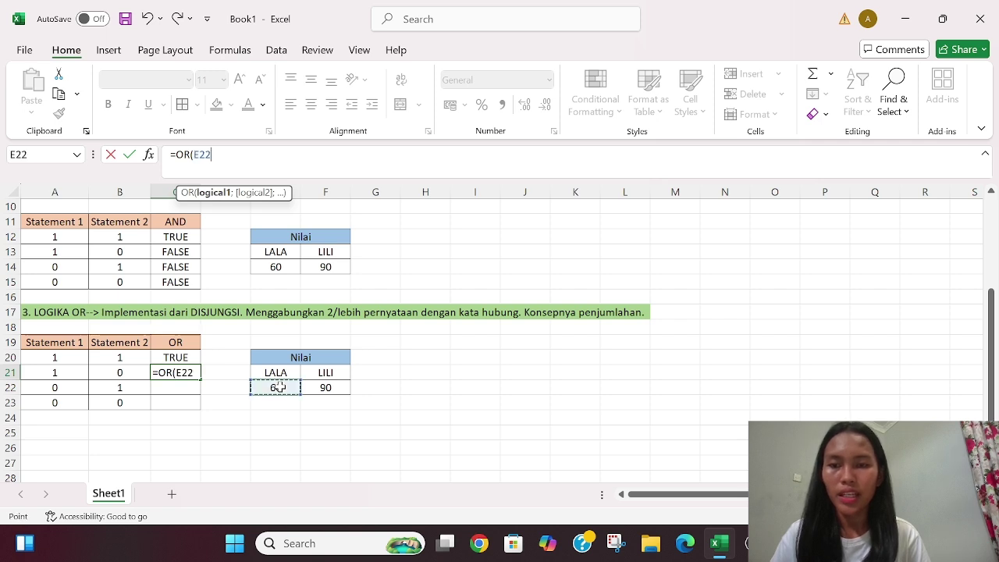
type("<")
left_click(324, 387)
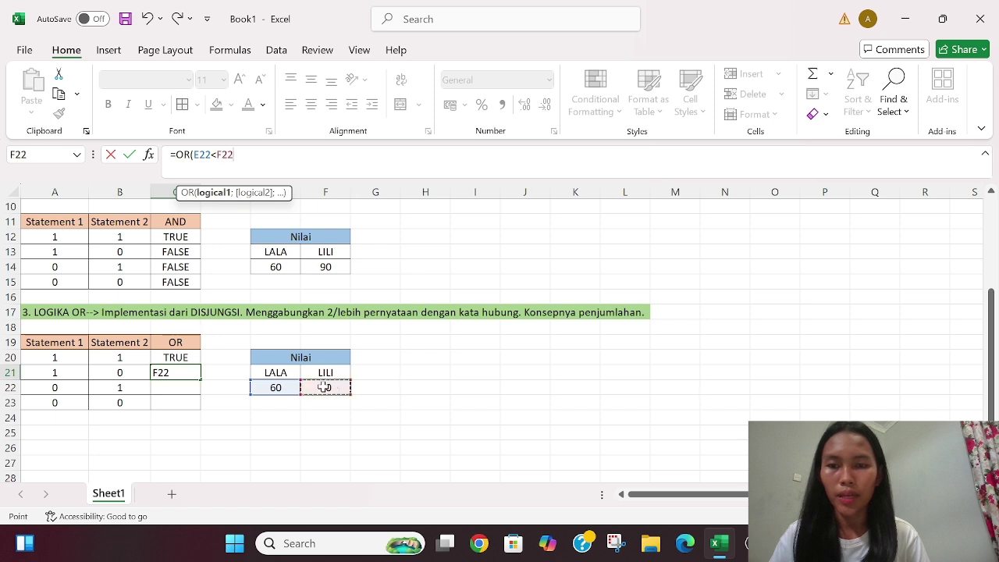
Step: Complete the OR formula in C21 with the second condition so that it reads =OR(E22<F22;F22<E22)
type(";")
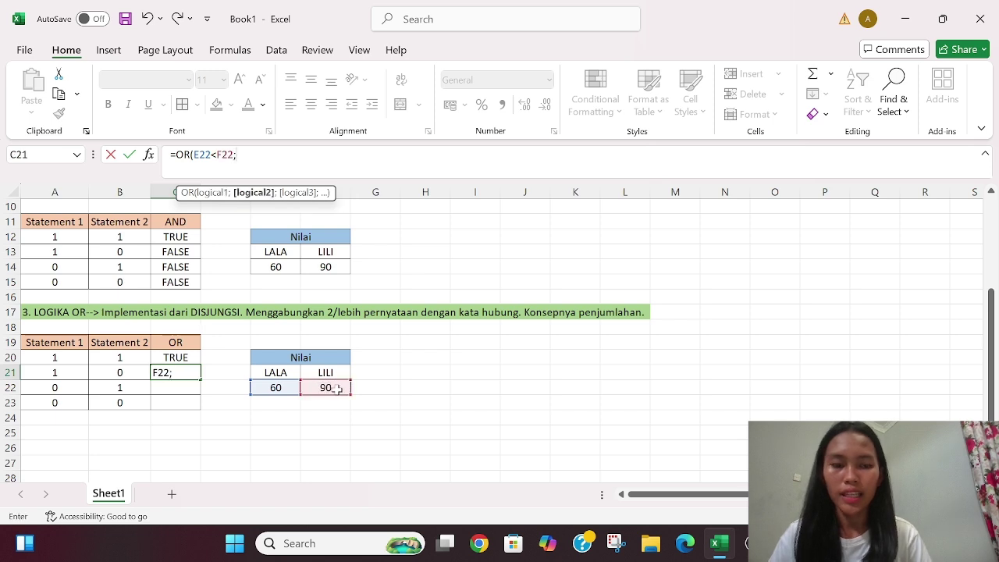
left_click(327, 388)
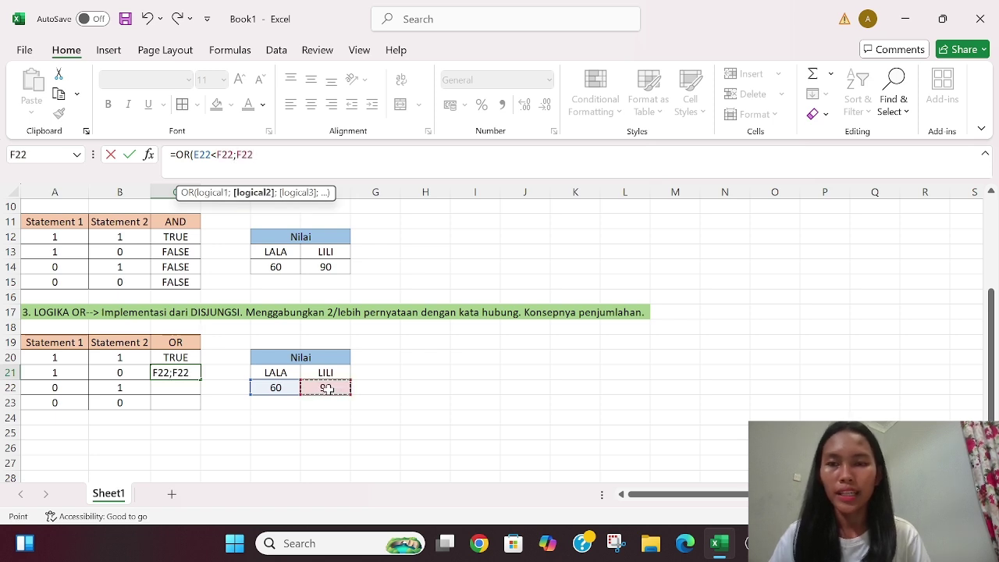
type("<")
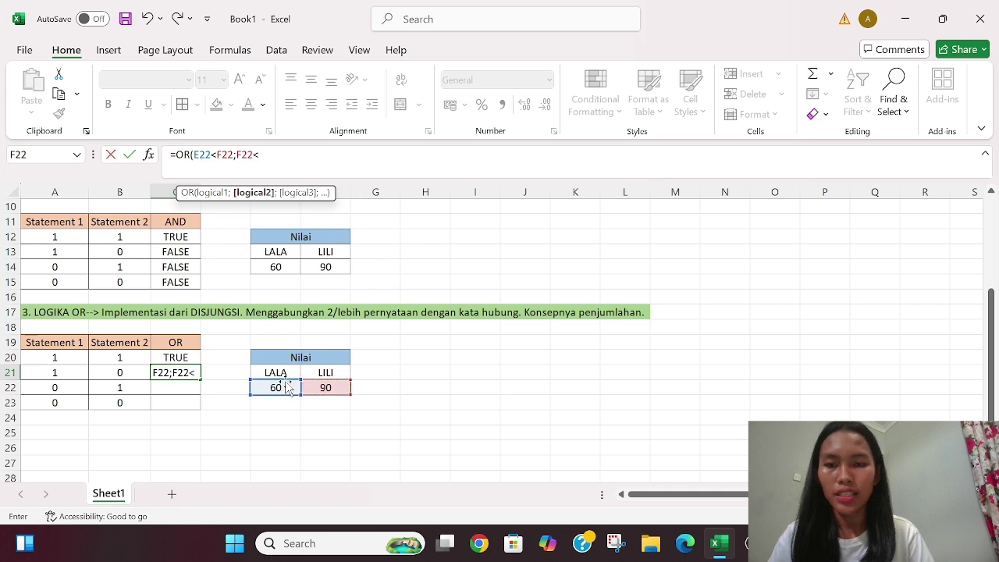
left_click(285, 388)
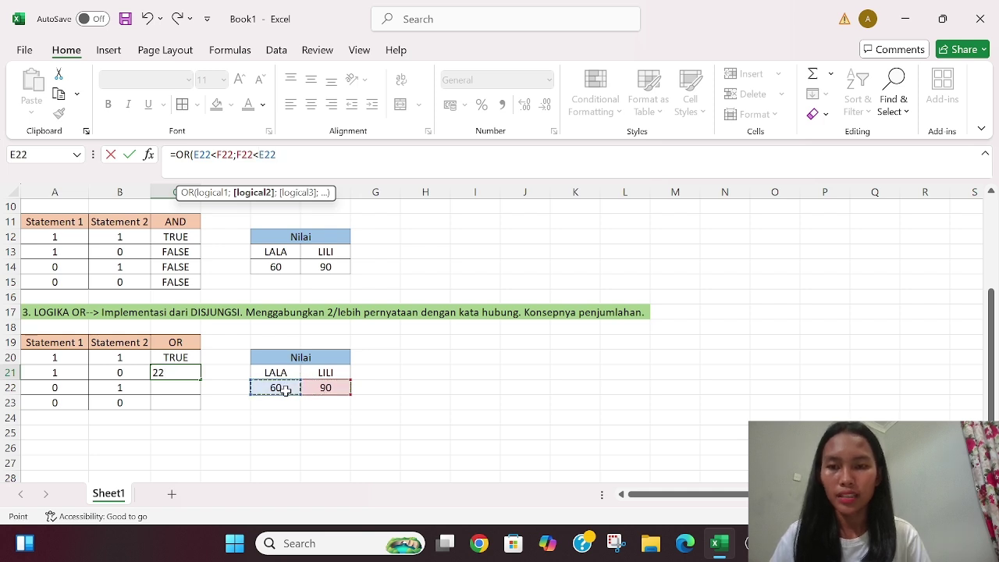
type(")")
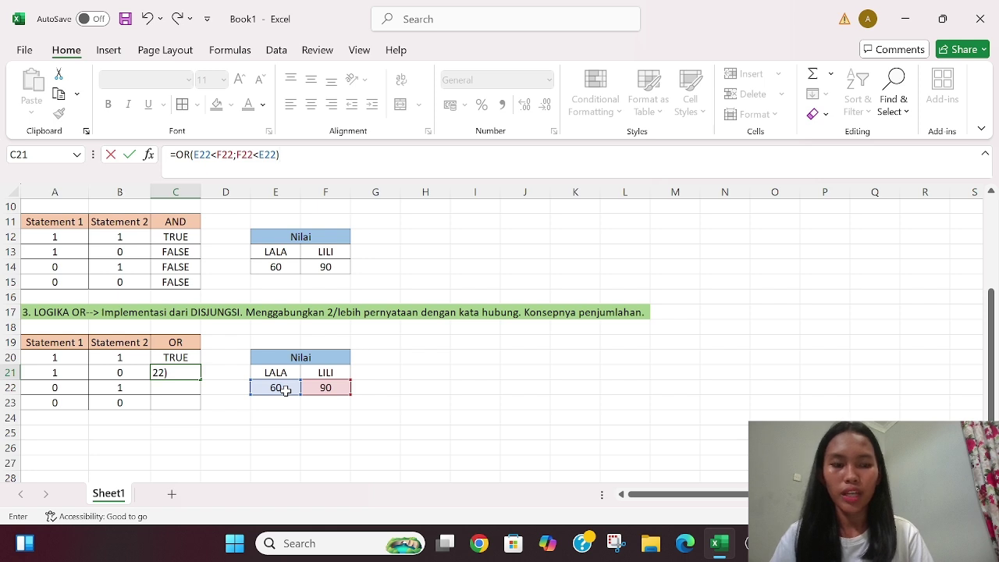
key("Return")
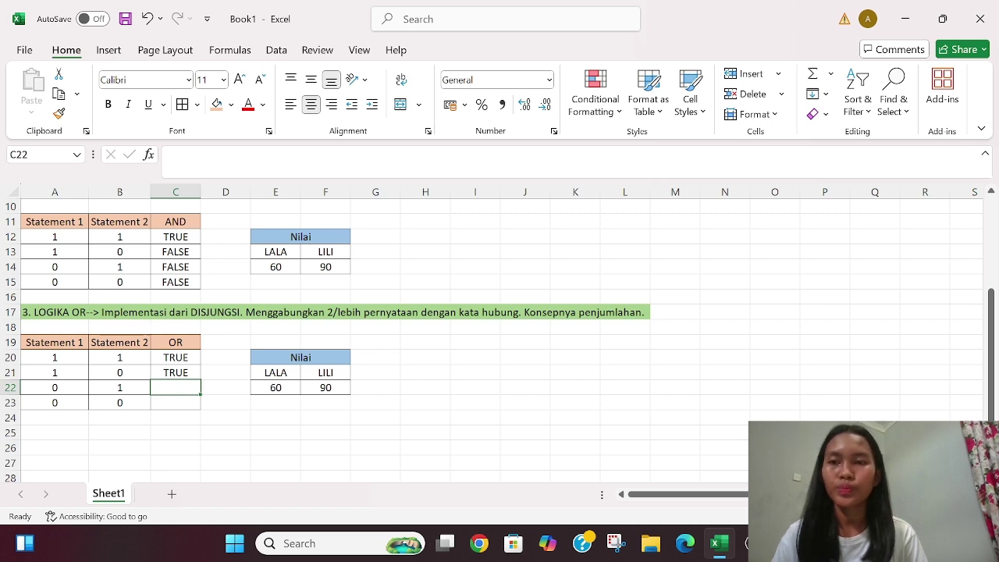
Step: Enter the formula =OR(E22>F22;F22>E22) in C22 for the 0 and 1 row of the OR table
left_click(177, 155)
type("=")
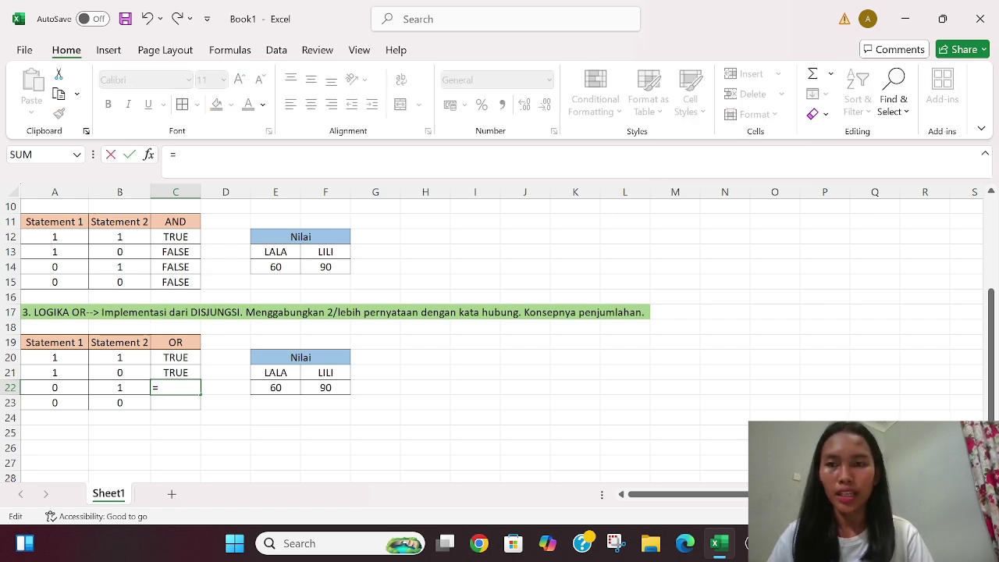
type("OR")
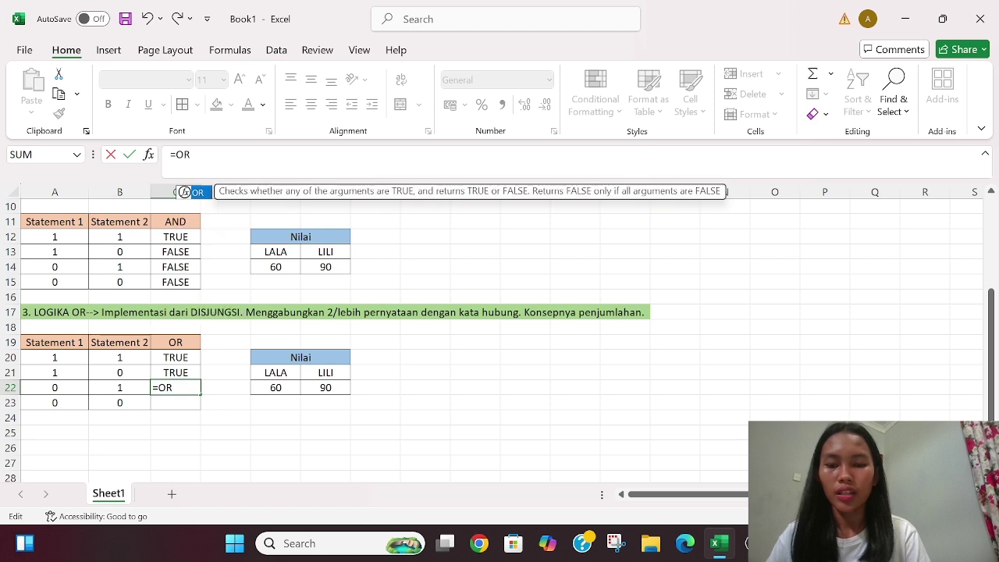
type("(")
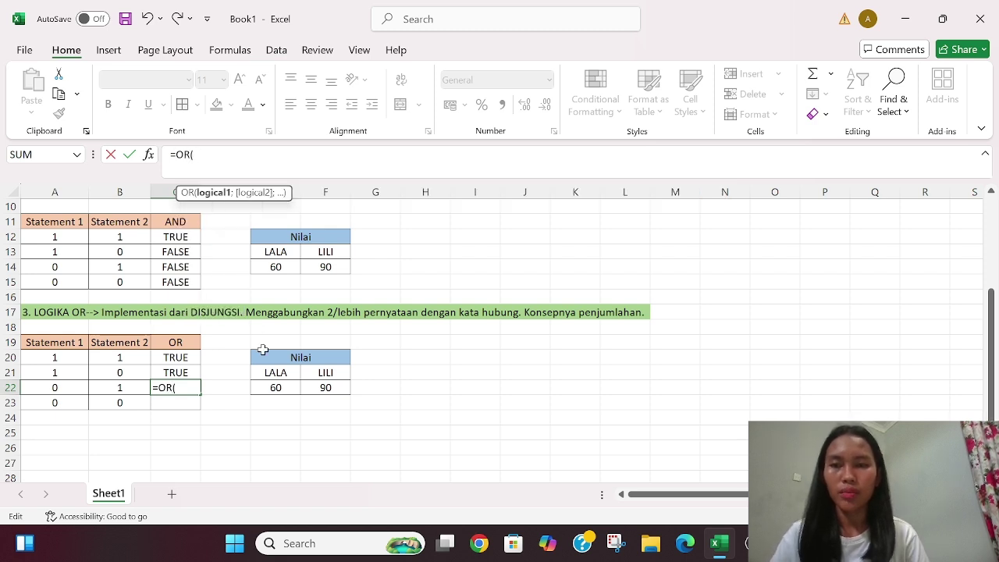
left_click(276, 394)
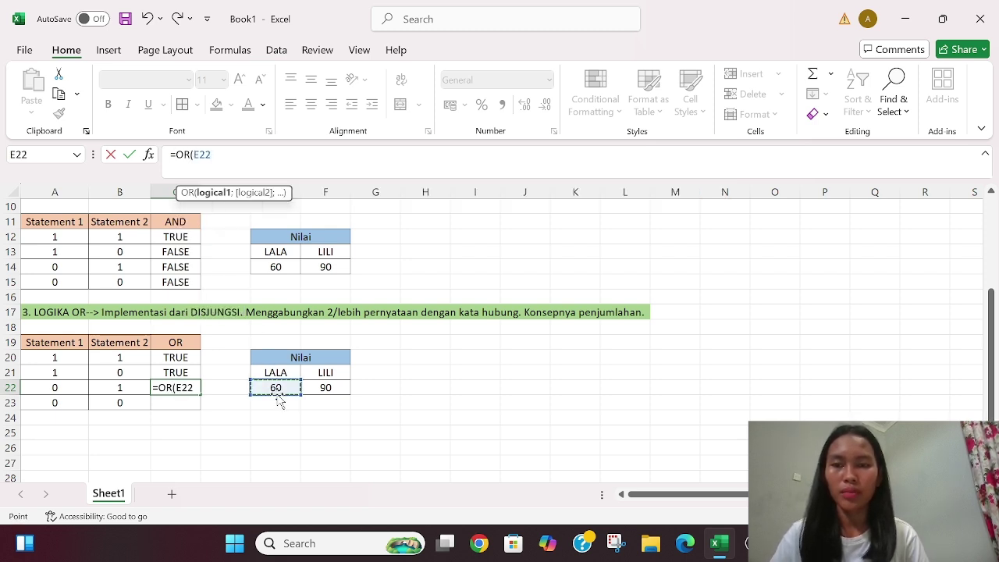
type(">")
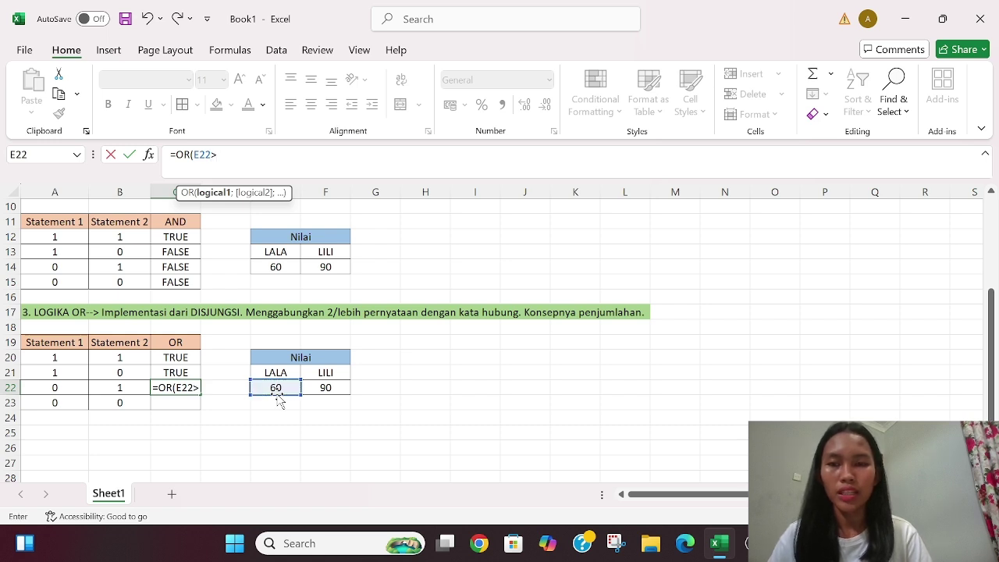
left_click(332, 388)
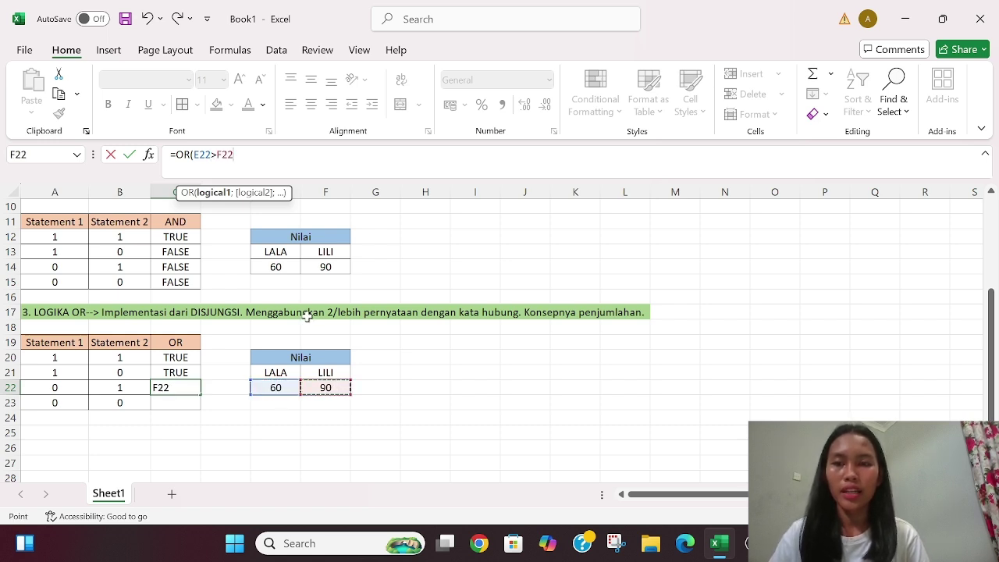
type(";")
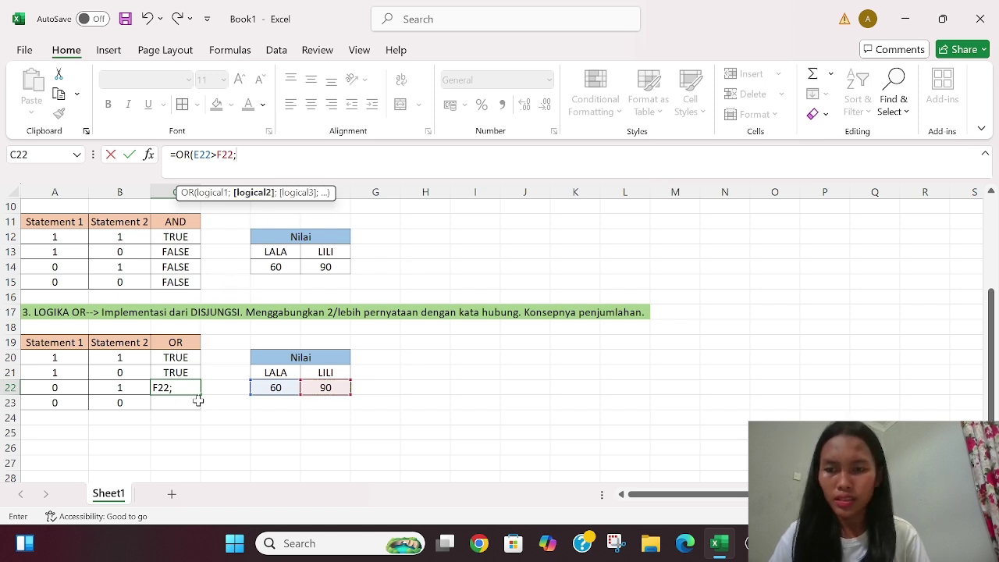
left_click(319, 390)
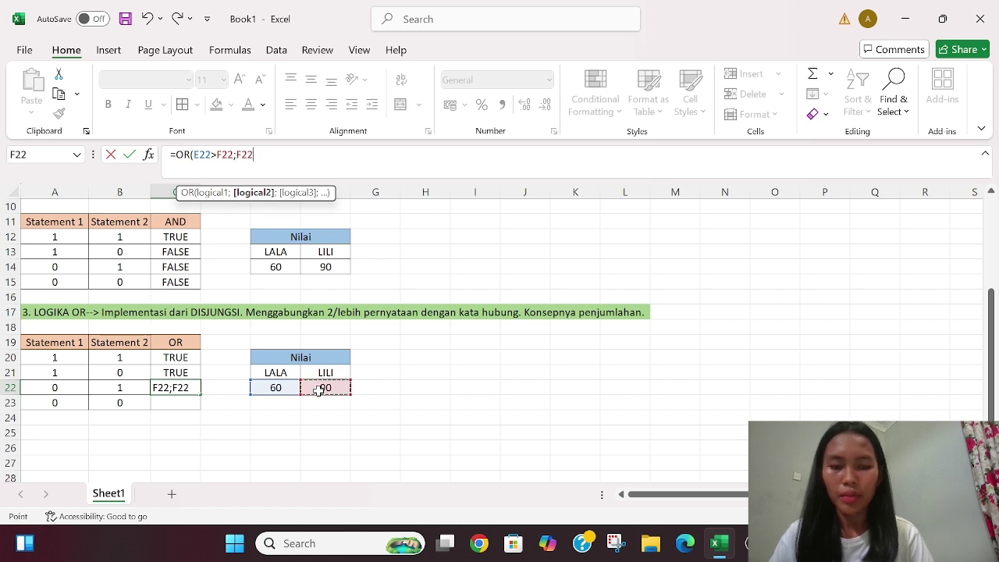
type(">")
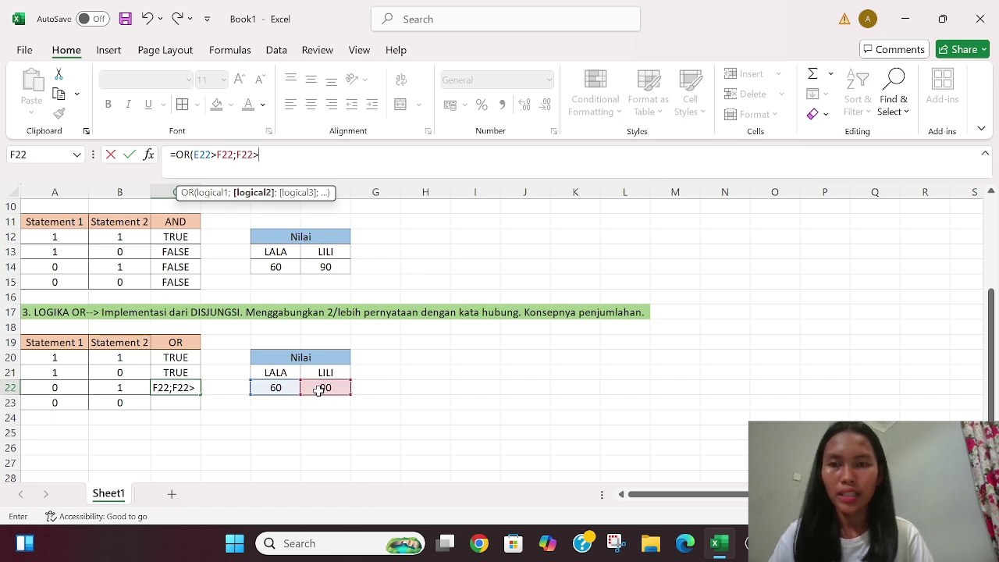
left_click(275, 388)
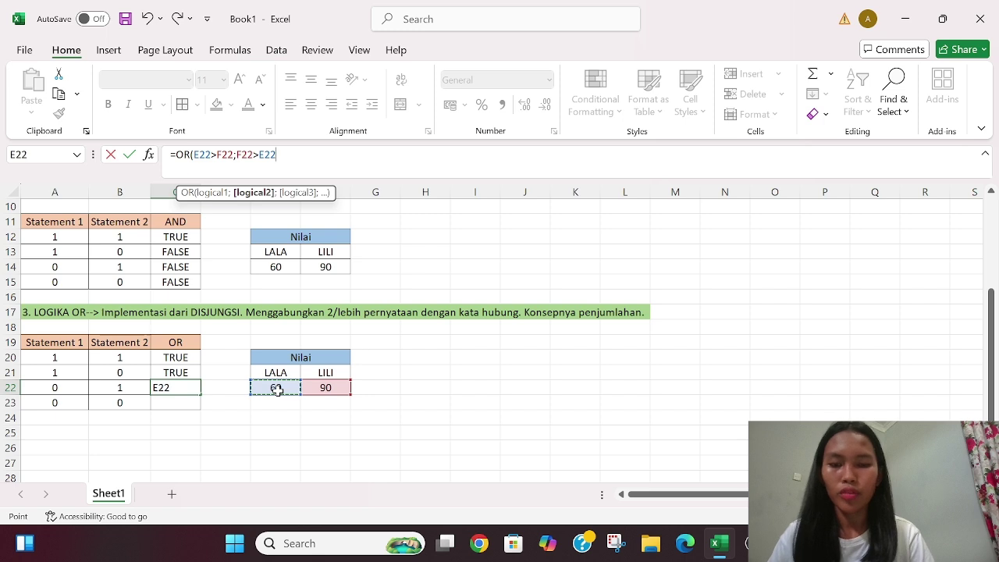
type(")")
key("Return")
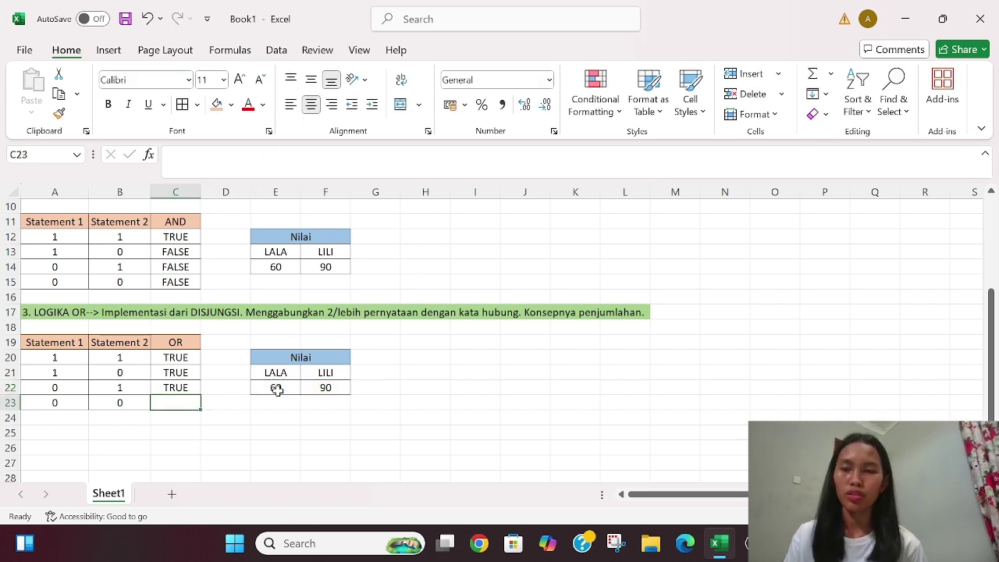
Step: Enter the formula =OR(E22>F22;F22<E22) in C23 for the 0 and 0 row of the OR table
key("F2")
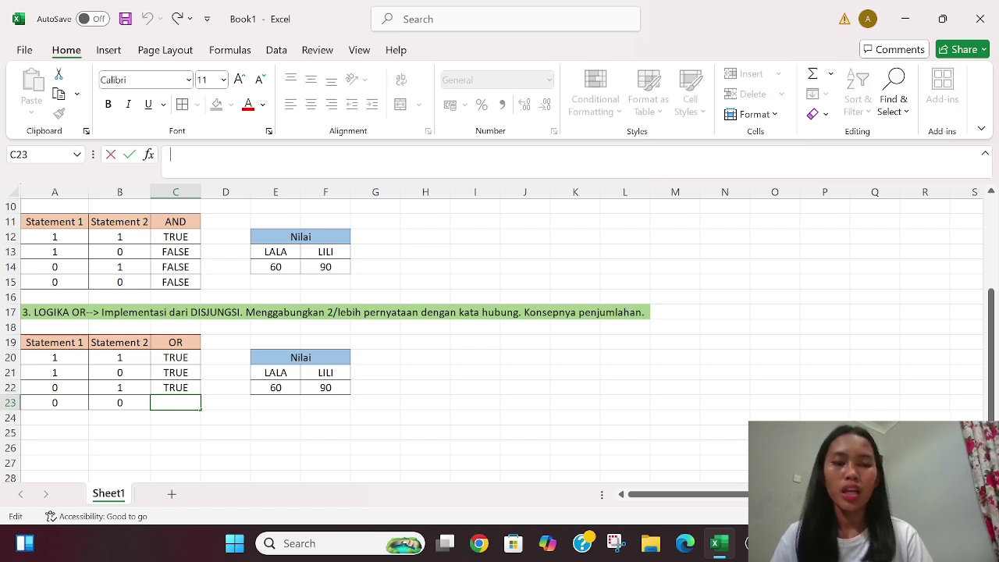
type("=OR")
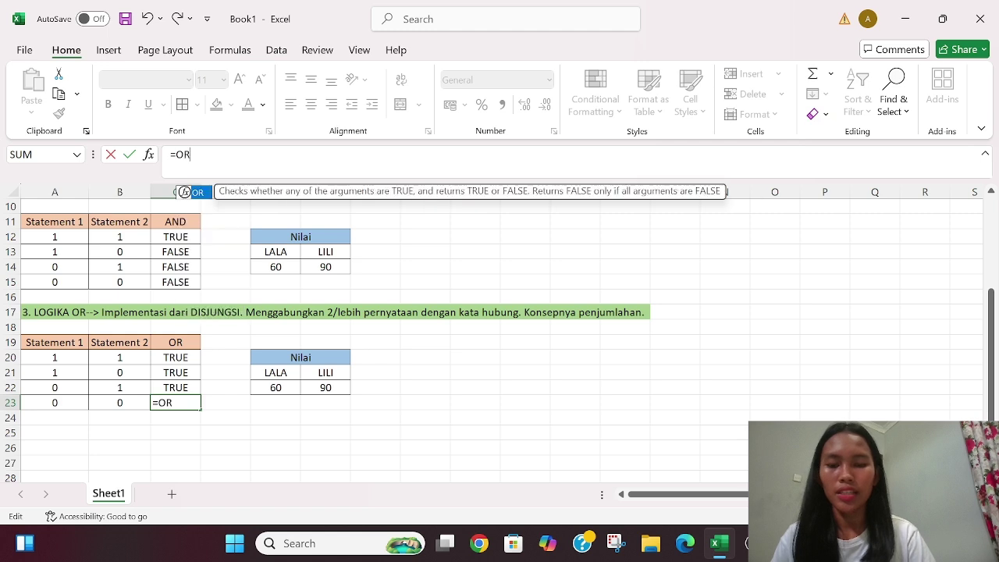
type("(")
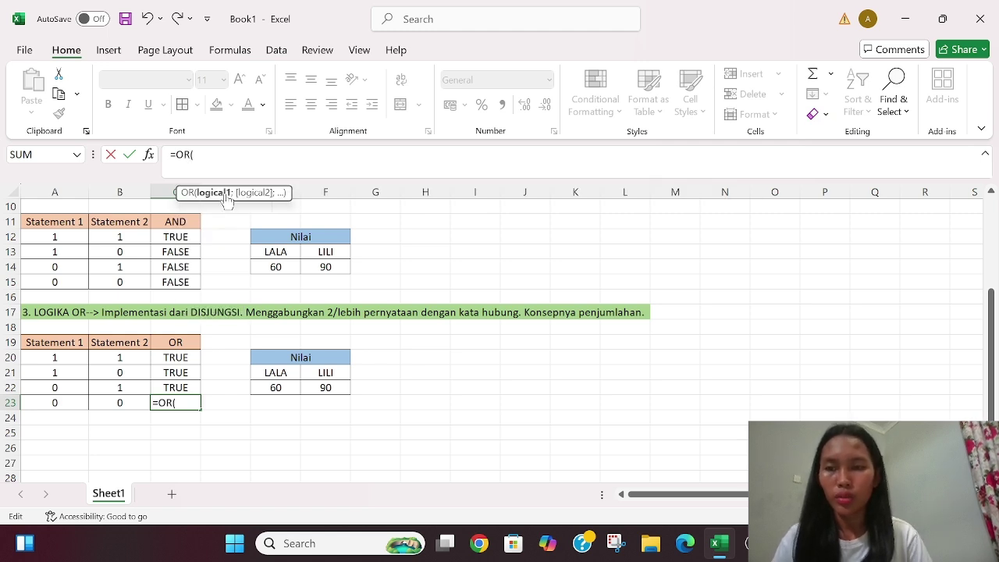
left_click(276, 388)
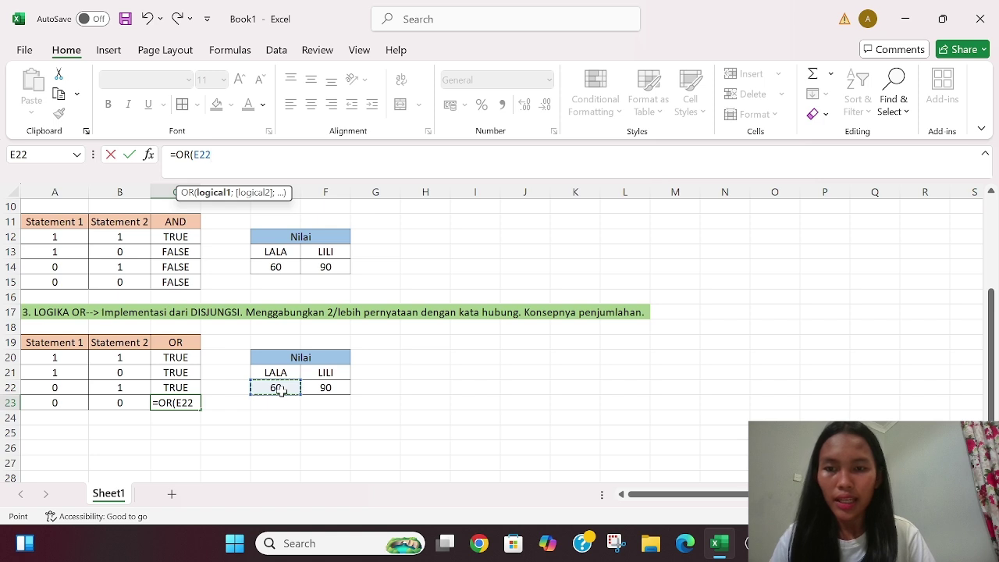
type(">")
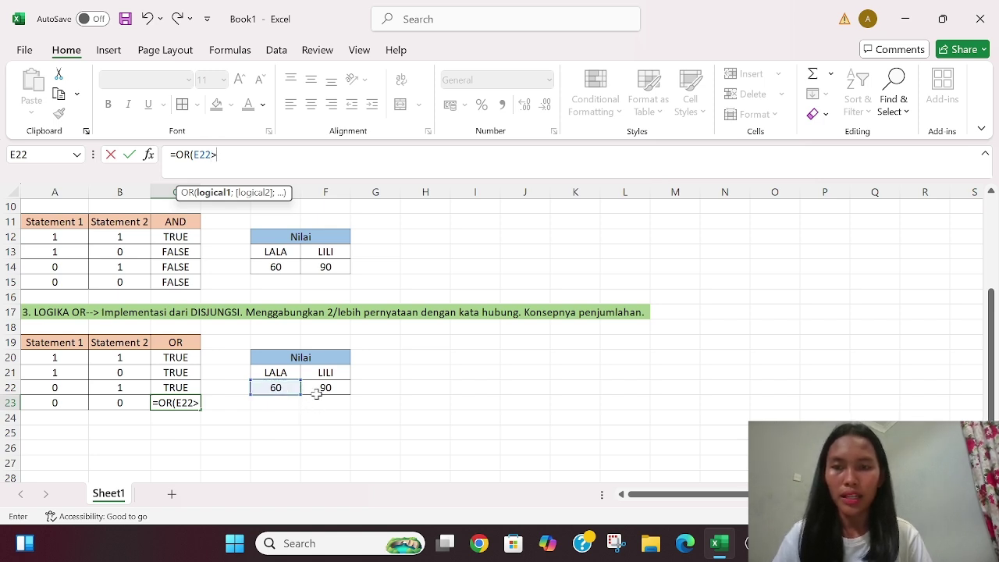
left_click(317, 388)
type(";")
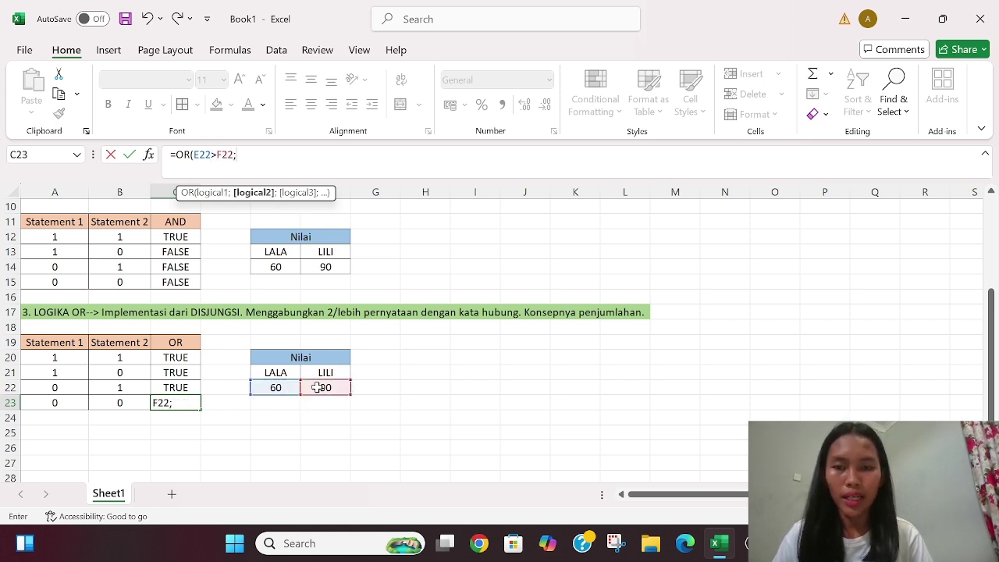
left_click(319, 388)
type("<")
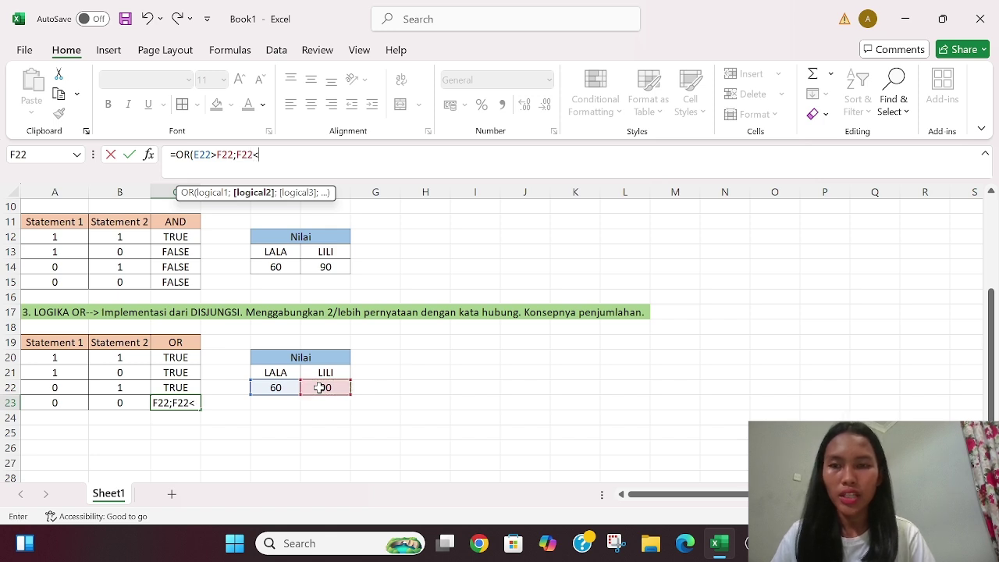
left_click(286, 386)
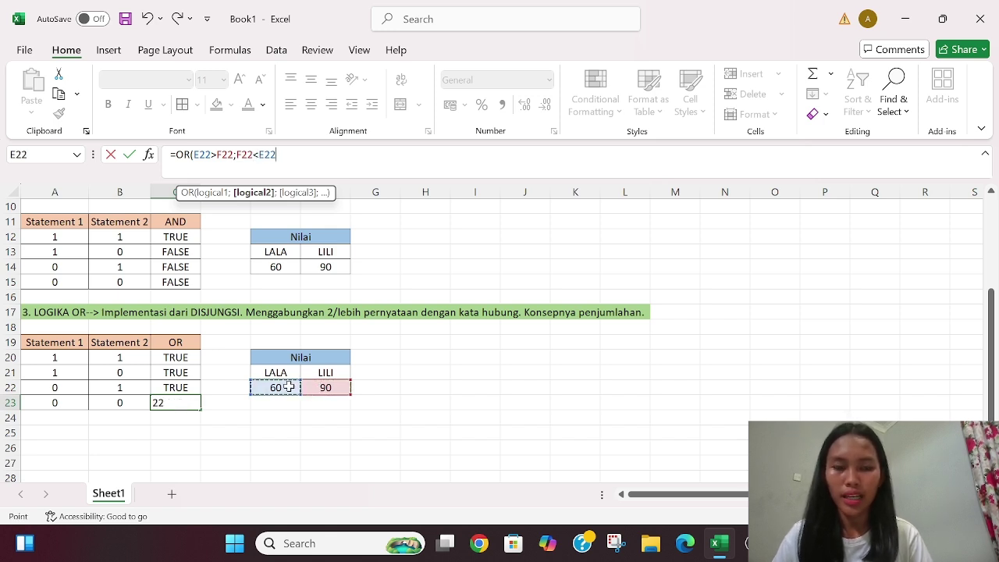
type(")")
key("Return")
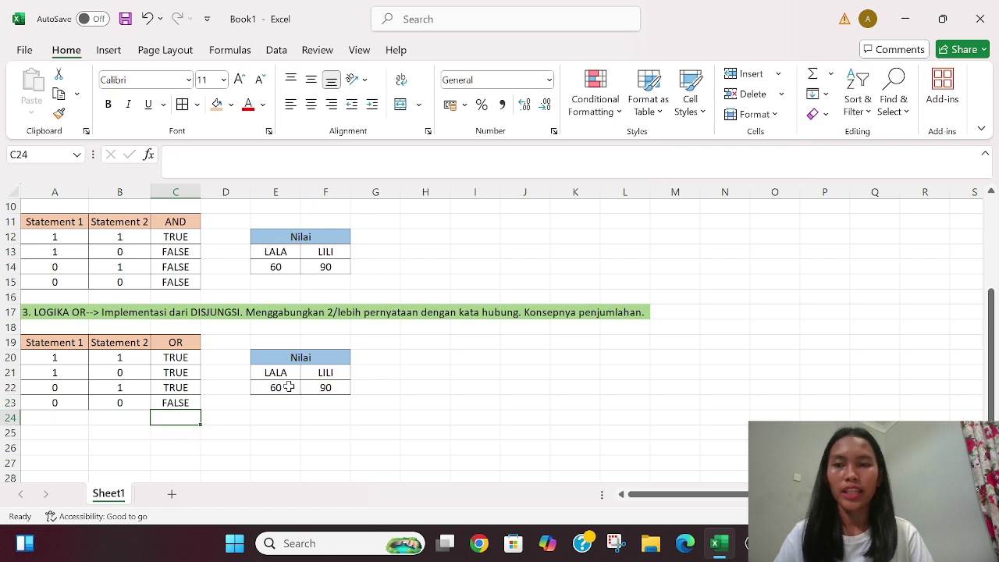
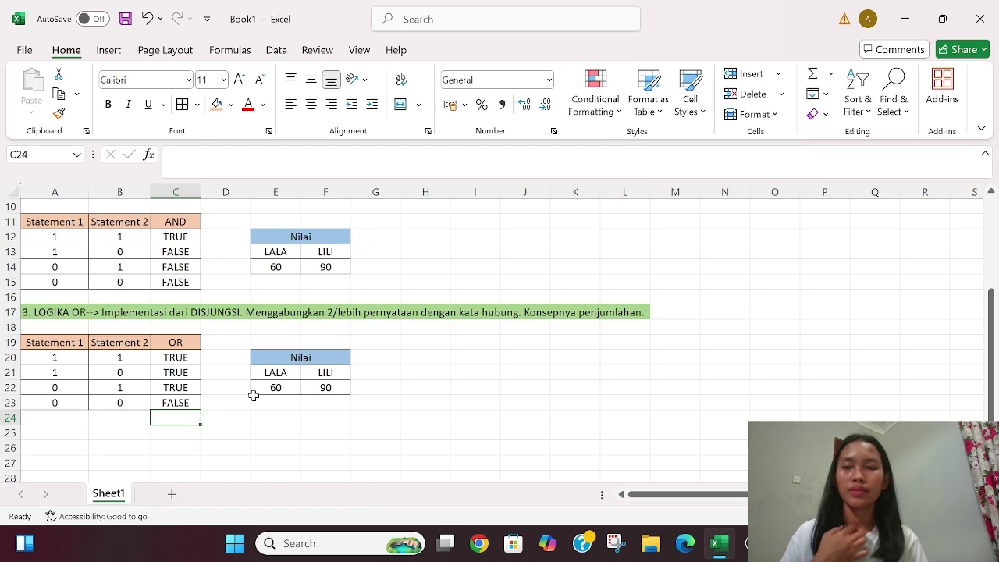
Step: Enter the heading "4. LOGIKA IF--> Implementasi dari IMPLIKASI. Menentukan kesimpulan dari bebrapa kondisi/keadaan." in A25
scroll(182, 408, "down", 3)
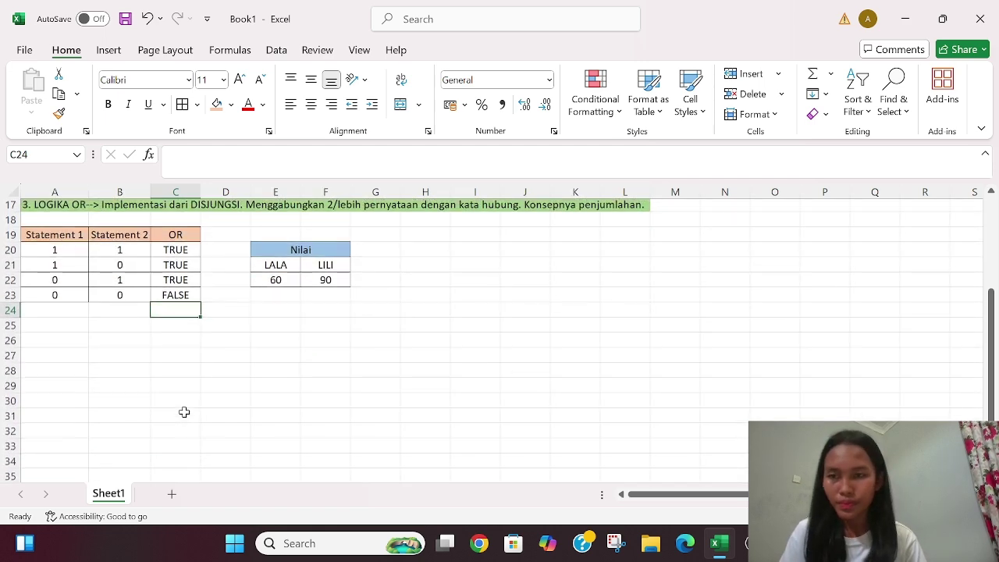
left_click(45, 329)
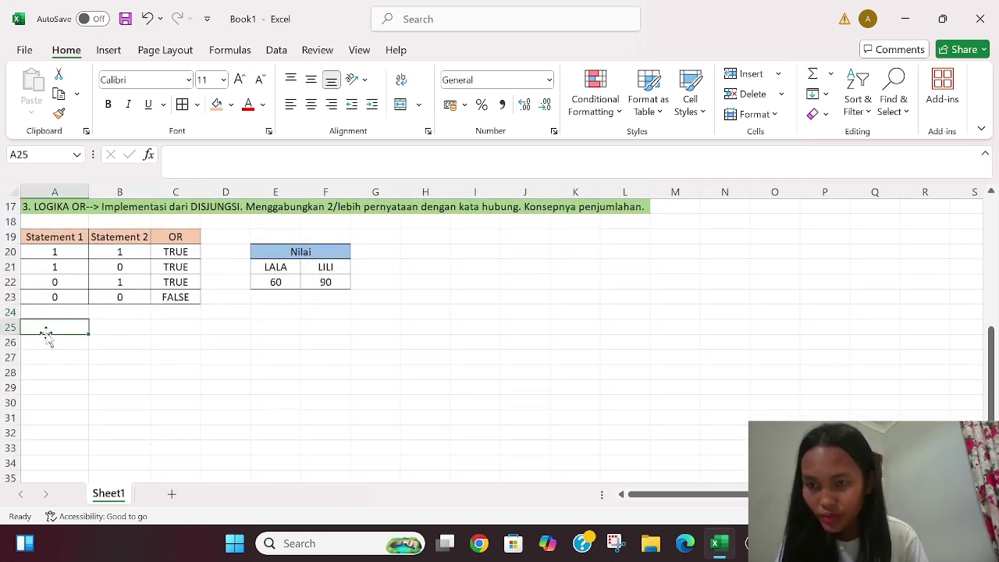
type("4")
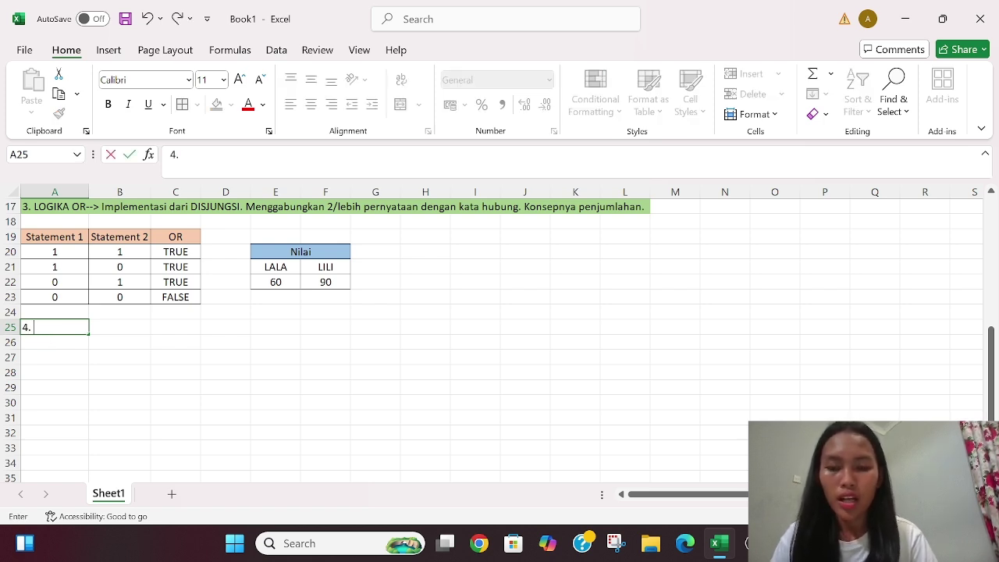
type(". LOGIKA")
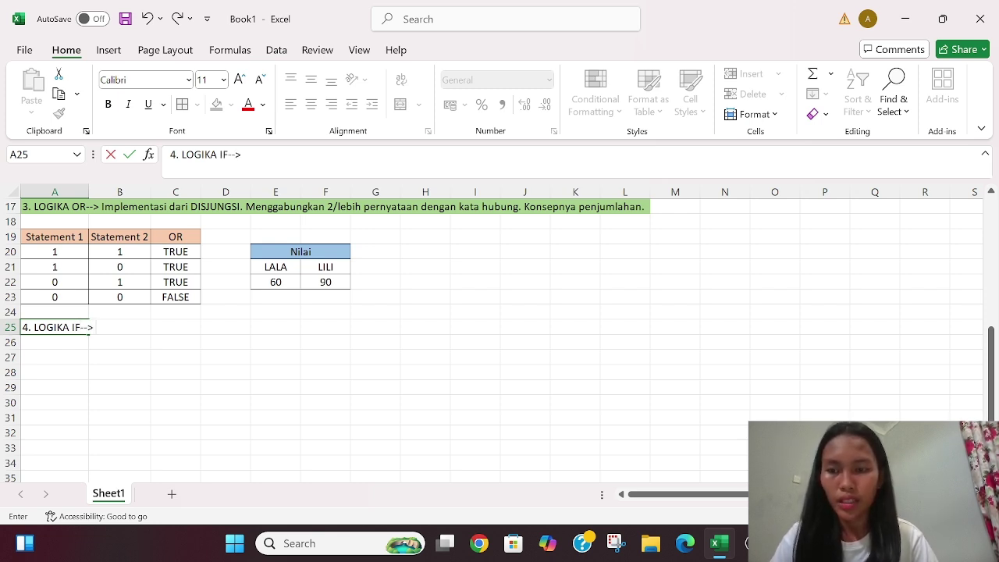
type("IF--> Impl")
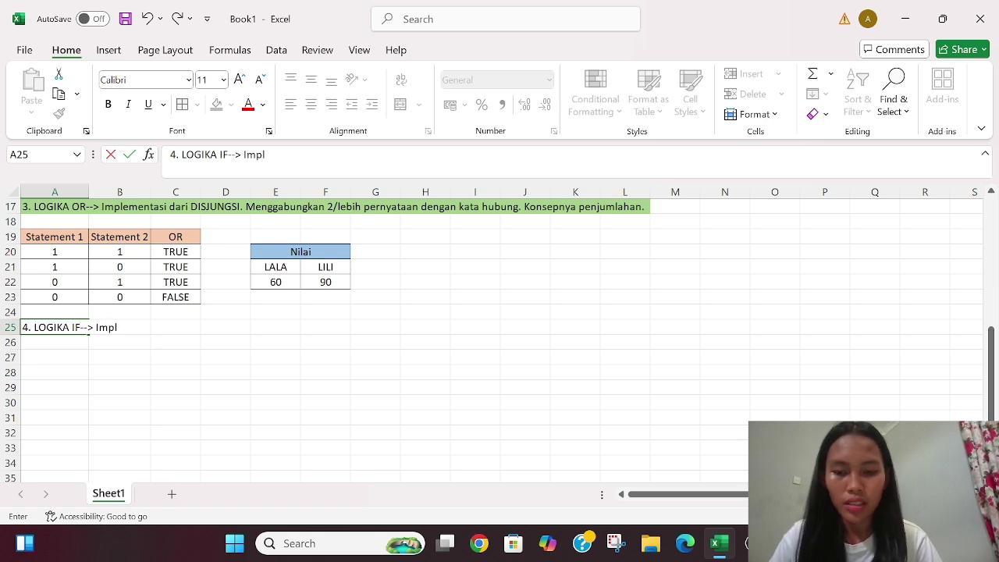
type("ementasi")
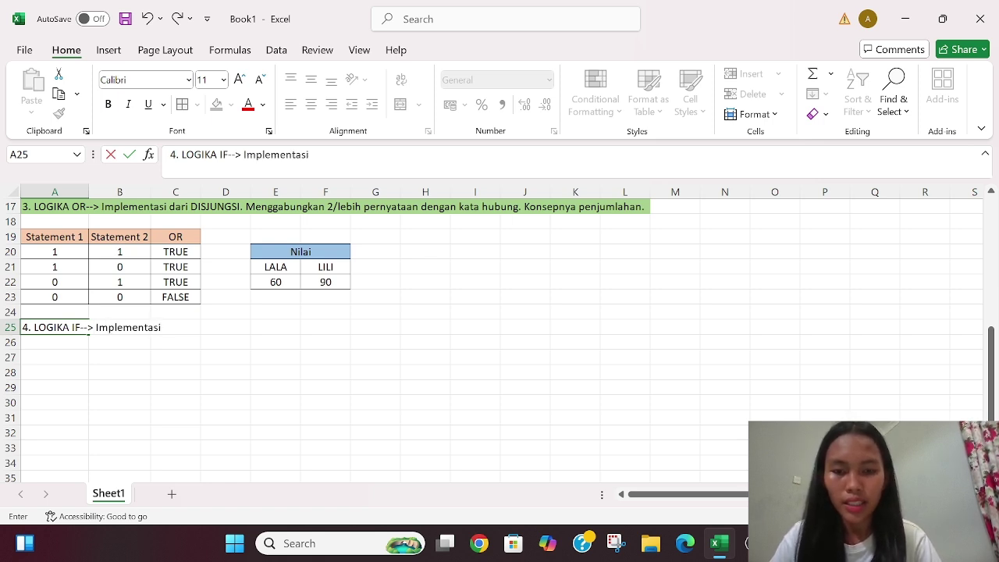
type(" dari I")
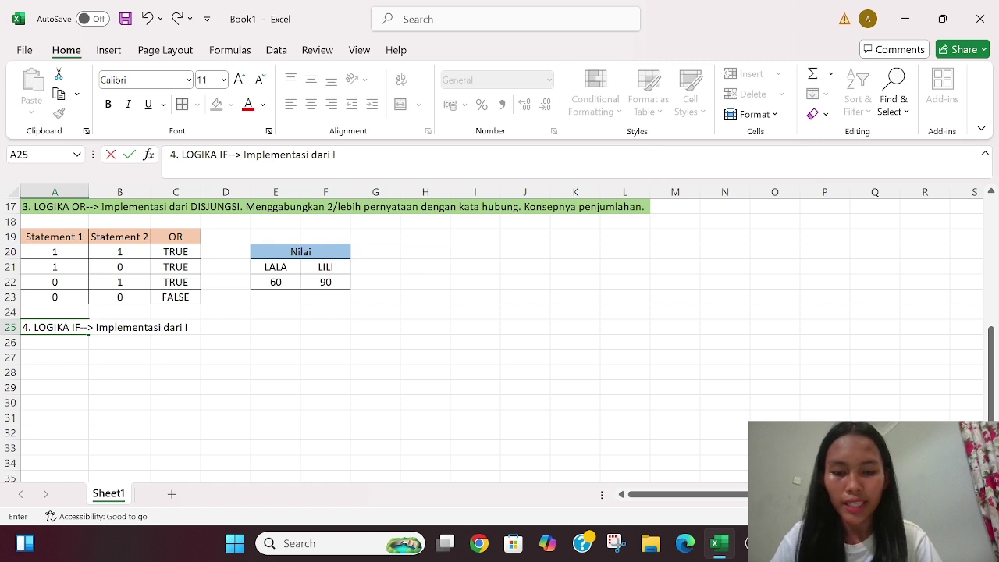
type("MPLIKASI.")
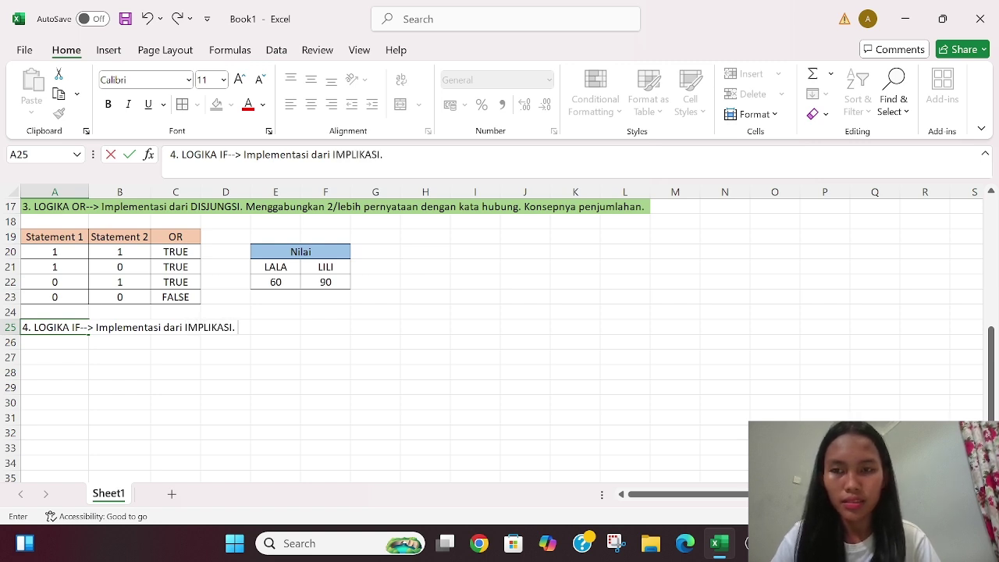
type(" Menentukan ke")
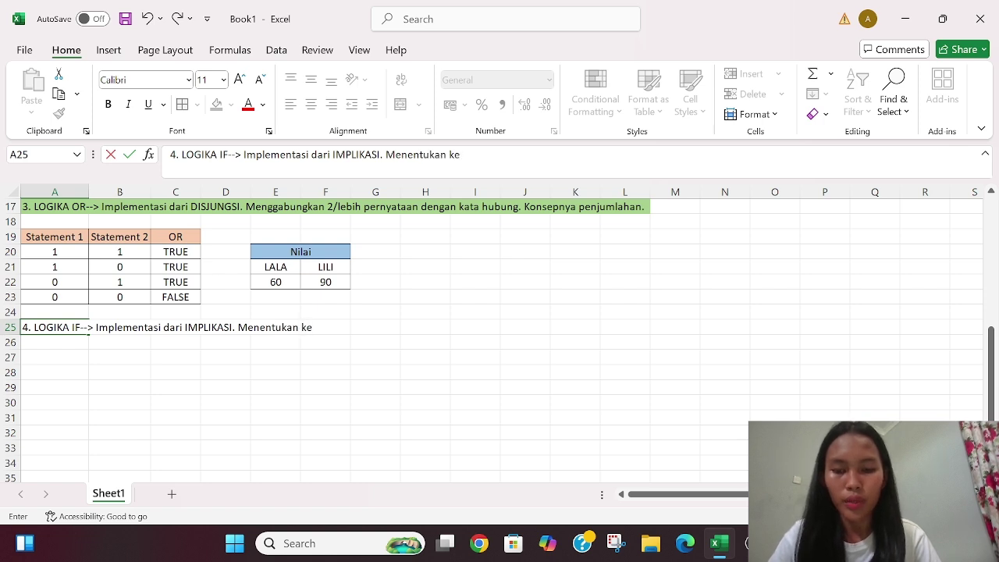
type("simpula")
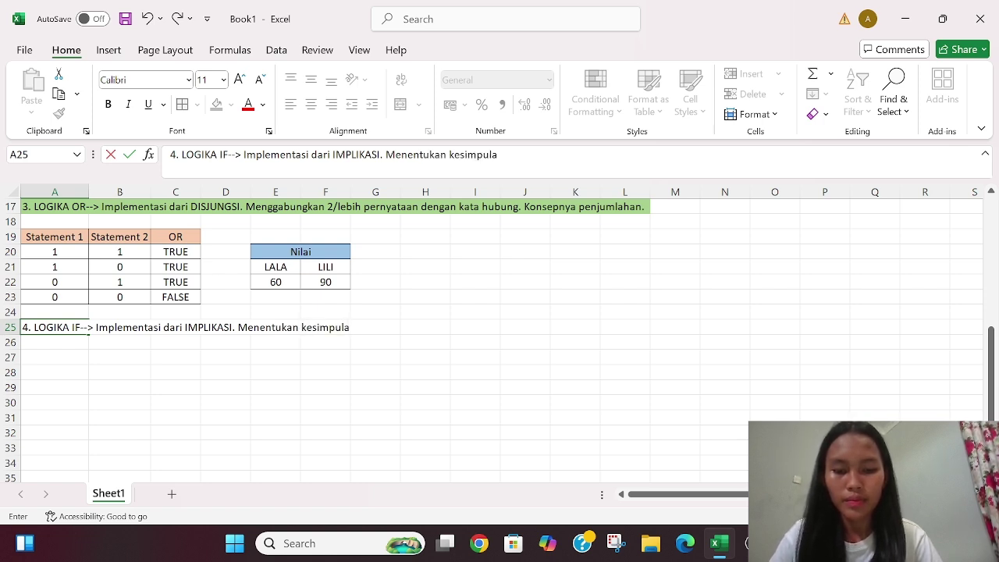
type("n dari bebrapa kondisi/")
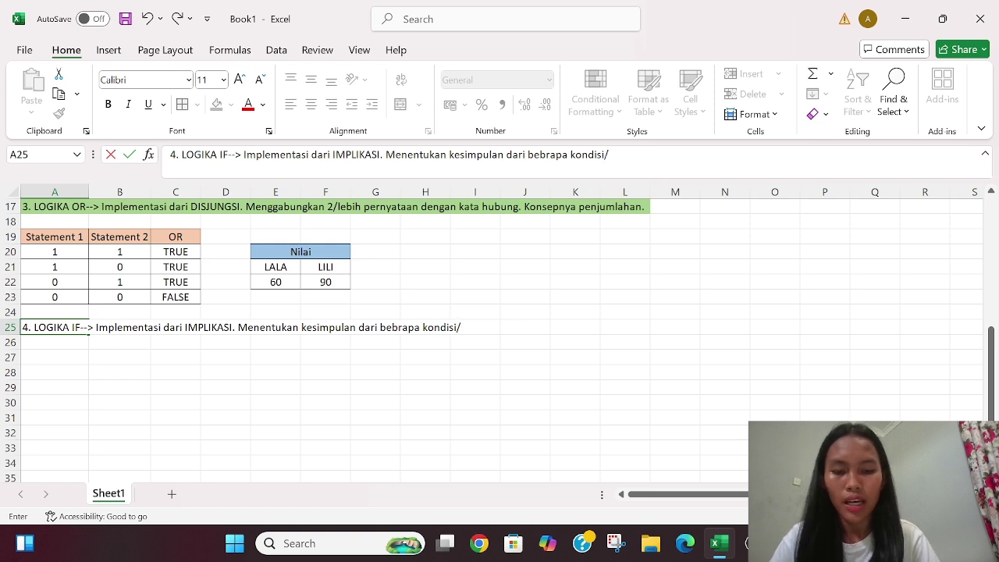
type("keadaan")
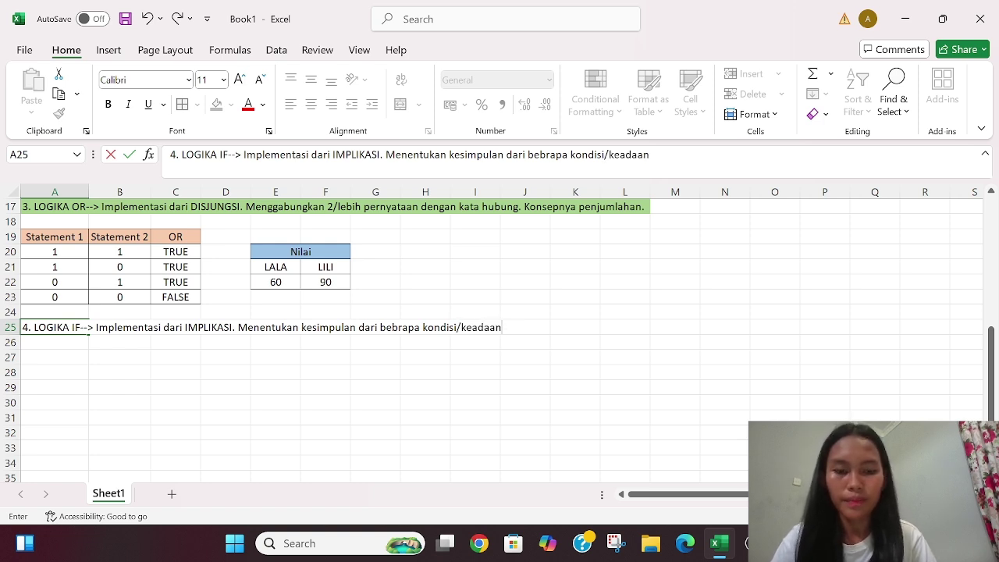
type(".")
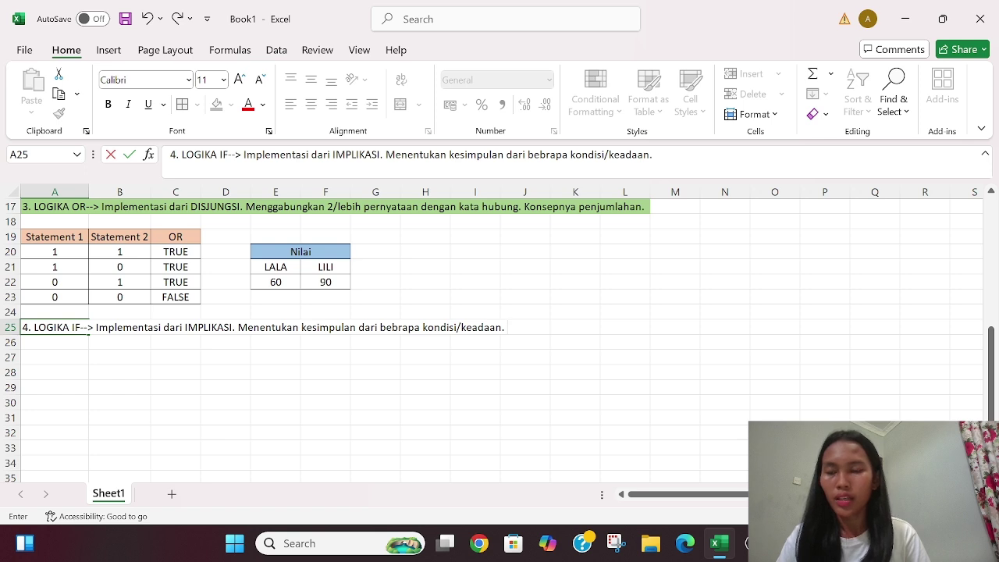
left_click(39, 355)
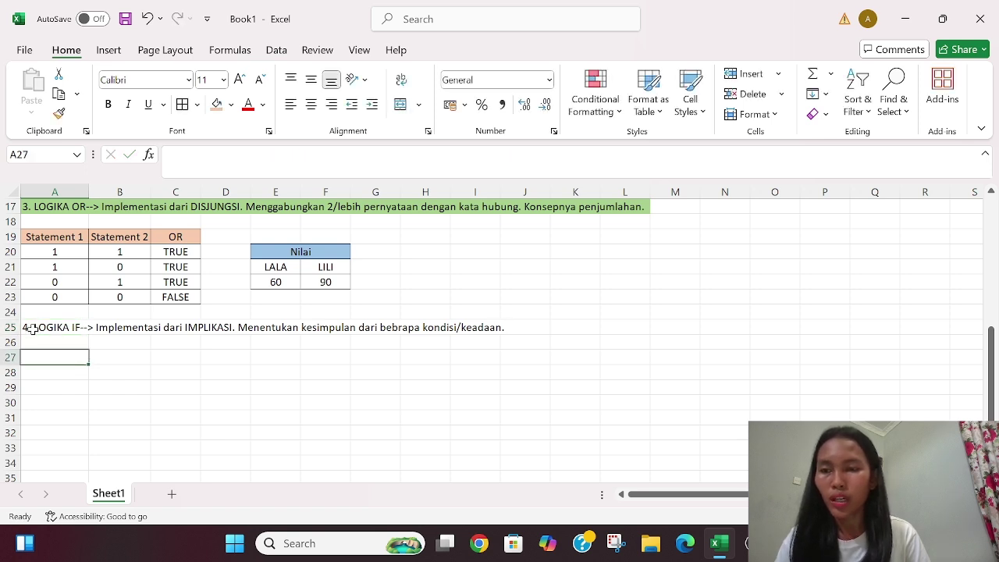
Step: Fill the IF heading range A25:J25 with the same light green as the OR section heading
left_click_drag(31, 327, 519, 324)
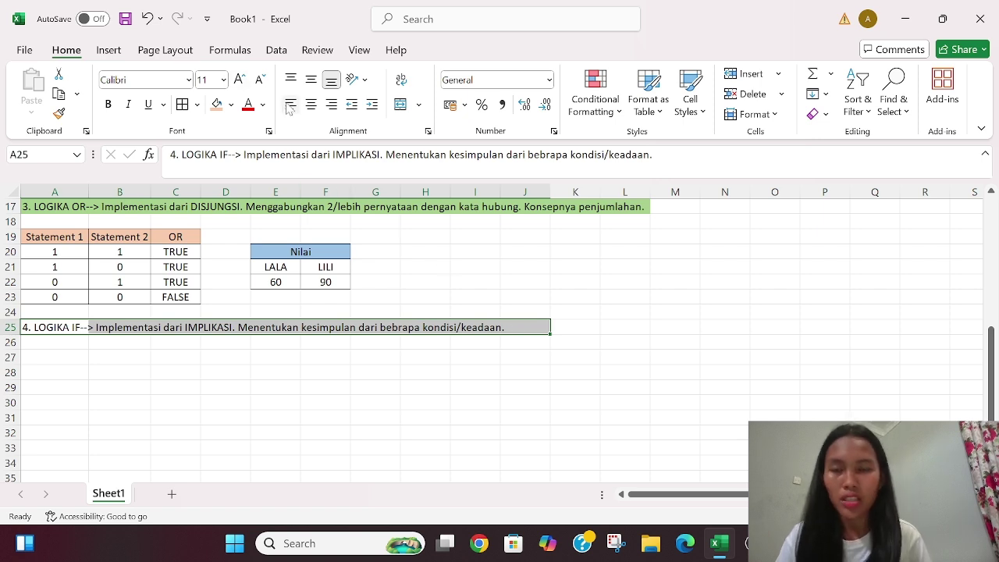
left_click(231, 104)
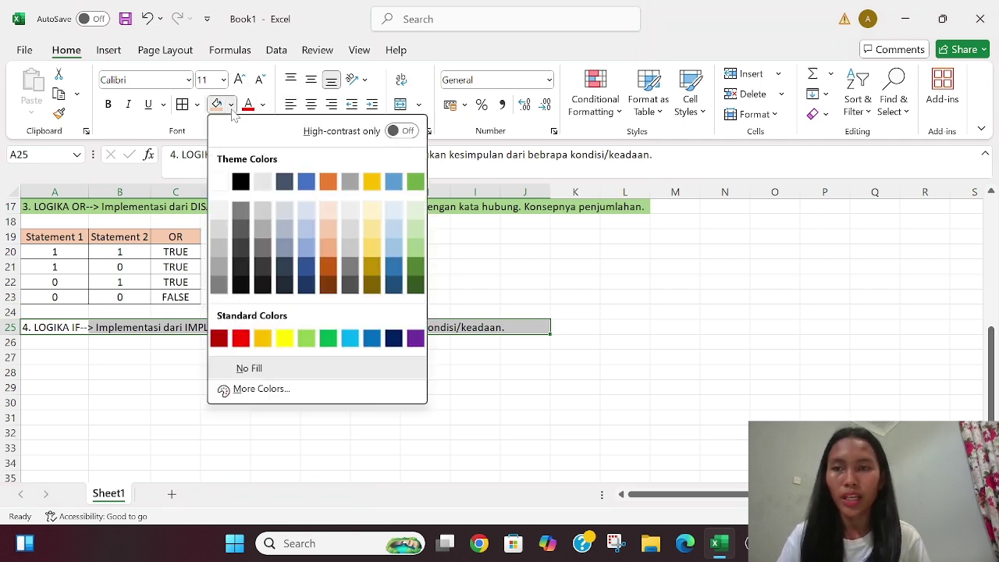
left_click(416, 246)
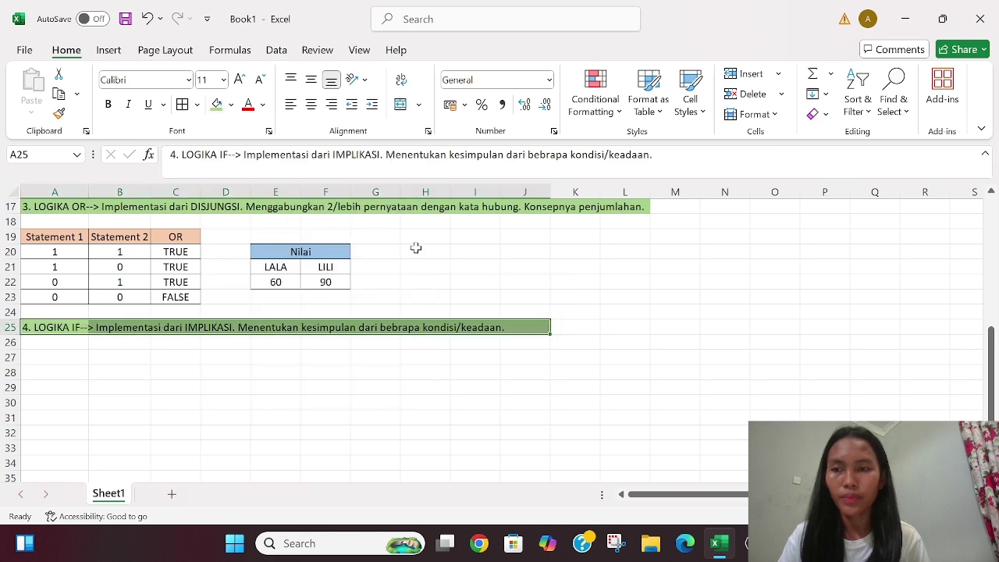
Step: Enter the table headers NO in A27 and NAMA SISWA in B27, and widen column B to fit its header
left_click(55, 356)
scroll(56, 357, "down", 1)
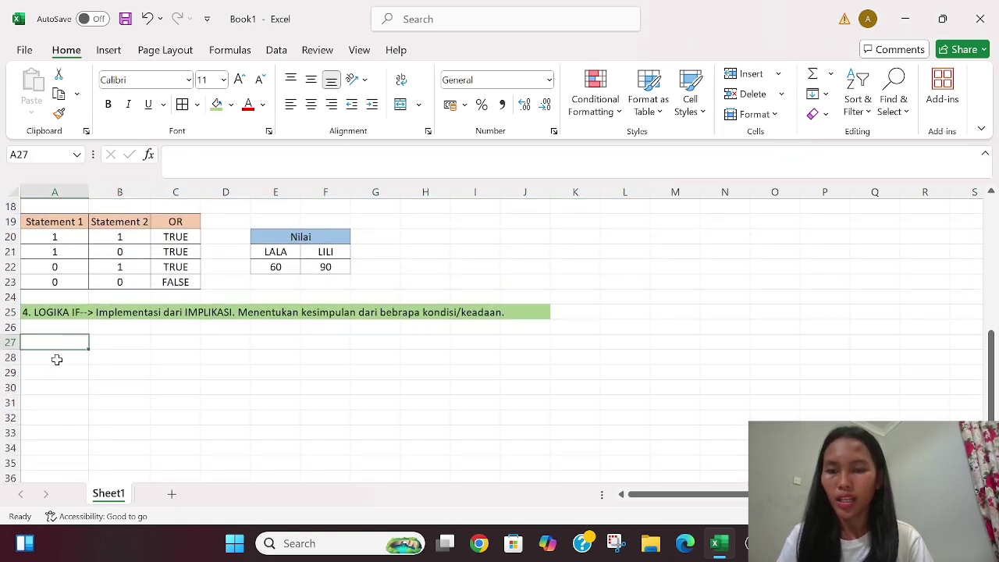
scroll(57, 359, "down", 2)
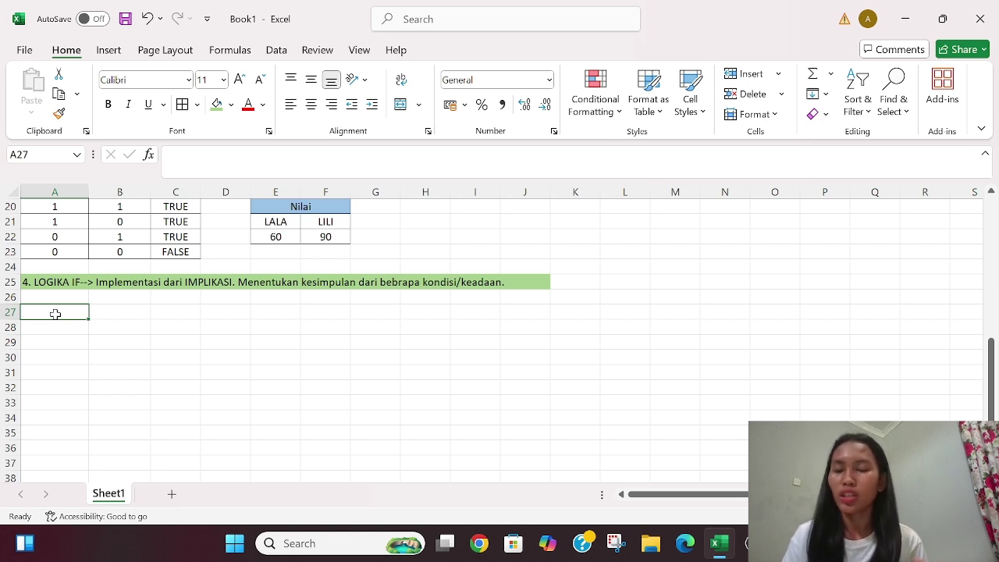
type("NO")
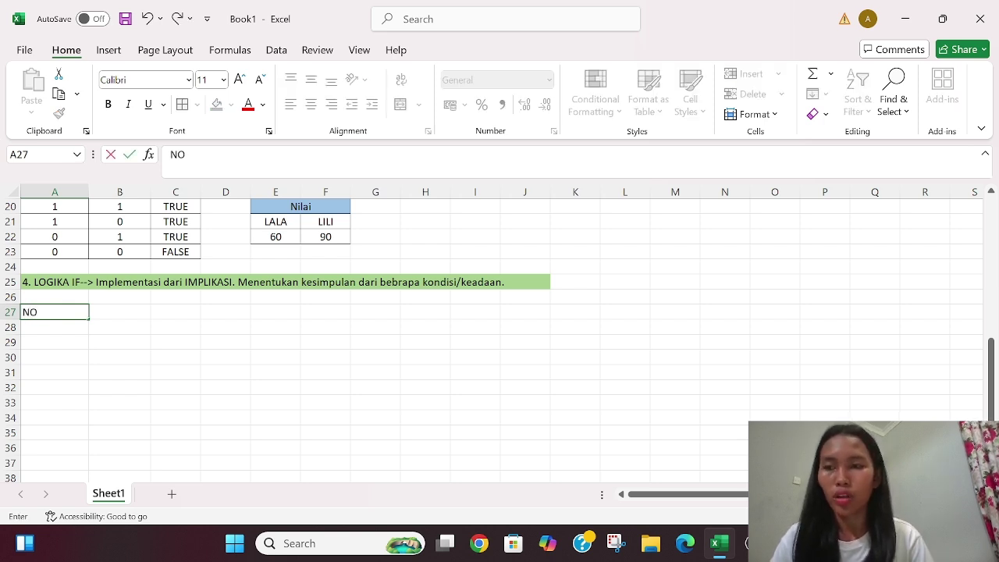
left_click(118, 312)
type("NAMA SIS")
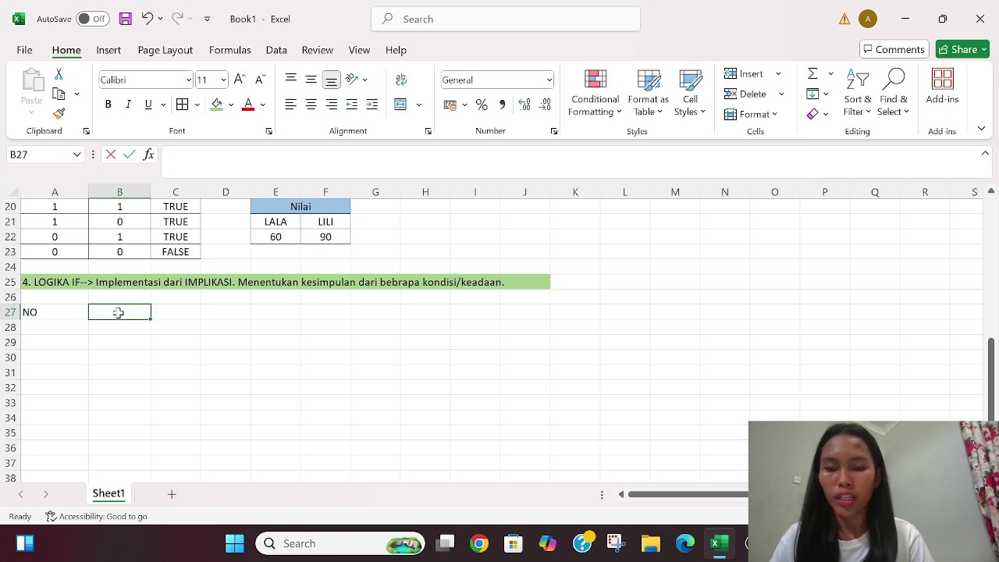
type("Q")
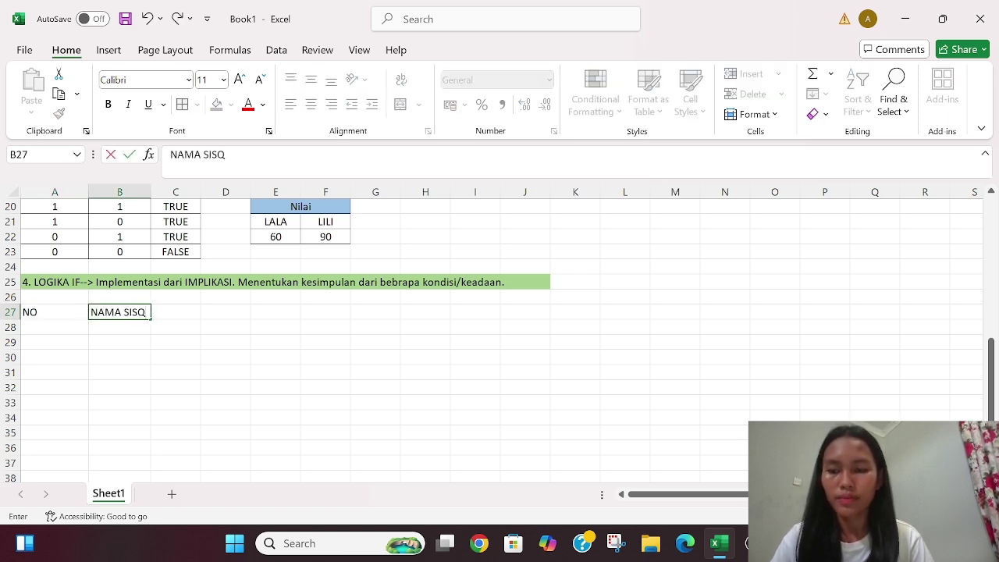
key("BackSpace")
type("WA")
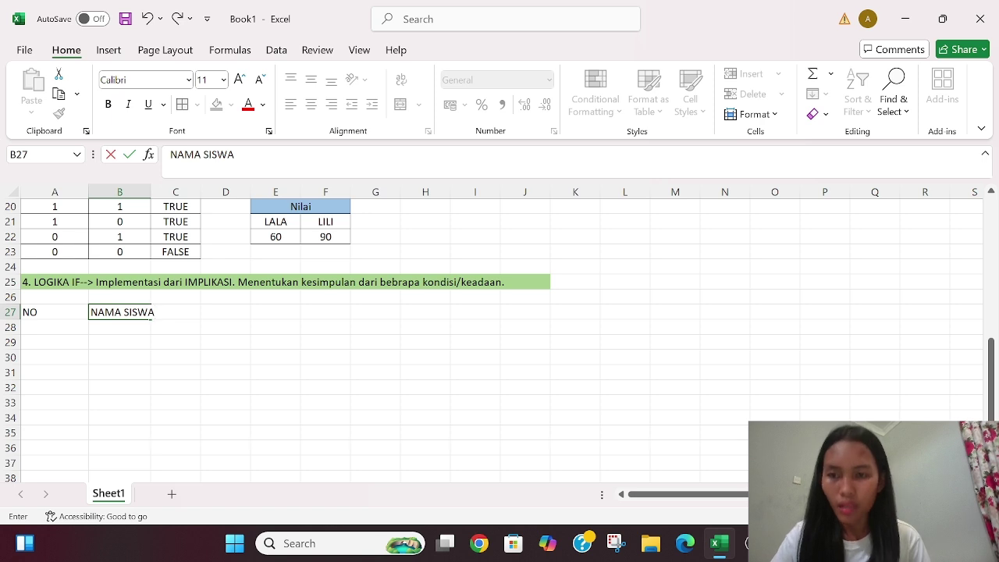
left_click(206, 311)
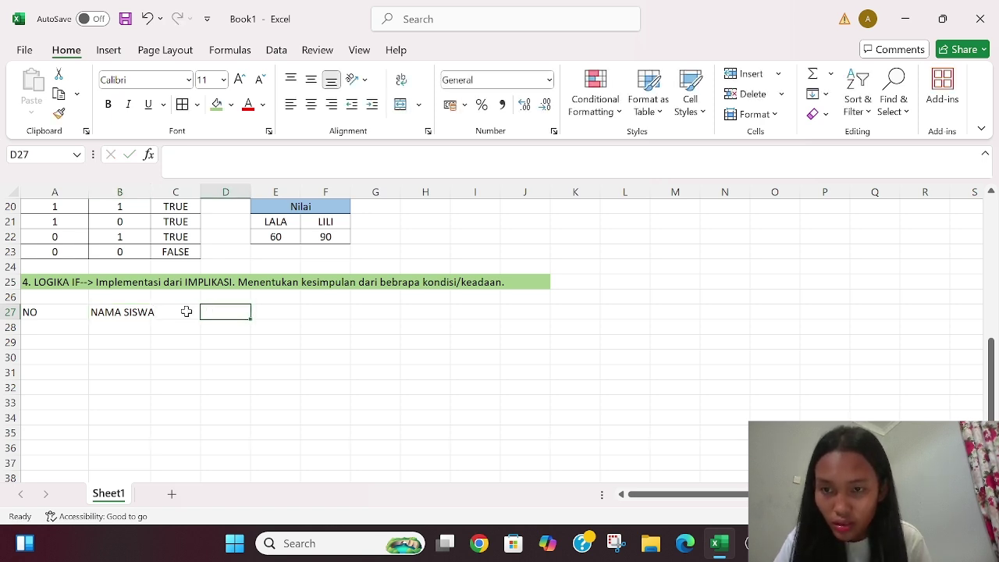
left_click_drag(151, 198, 162, 203)
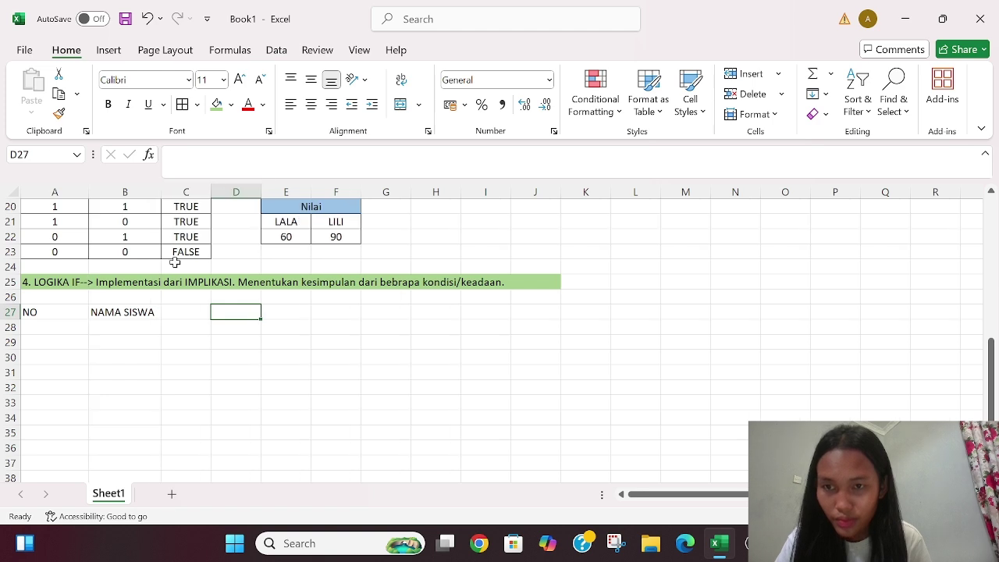
Step: Enter the table headers NILAI in C27 and STATUS in D27
left_click(188, 313)
type("NILAI")
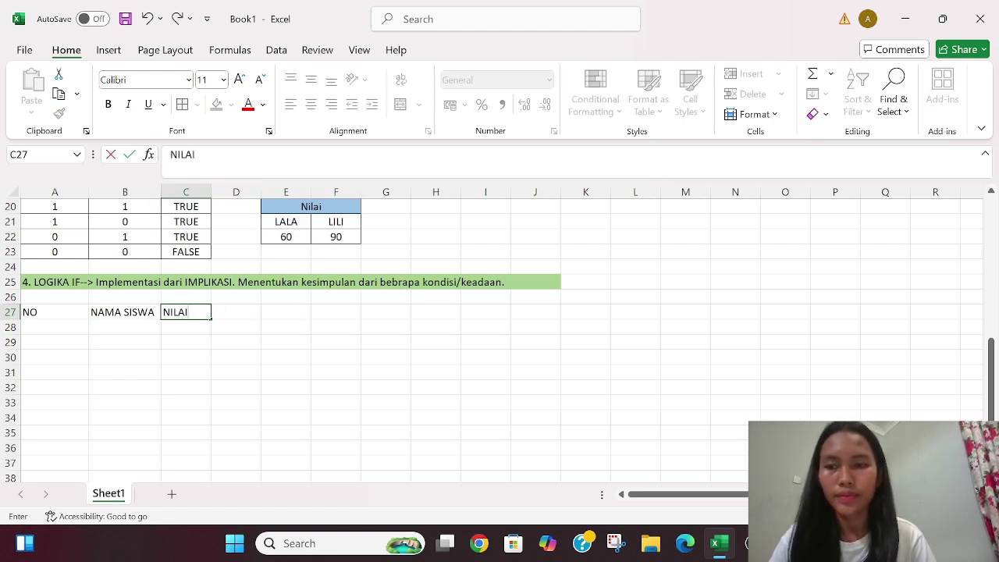
left_click(248, 314)
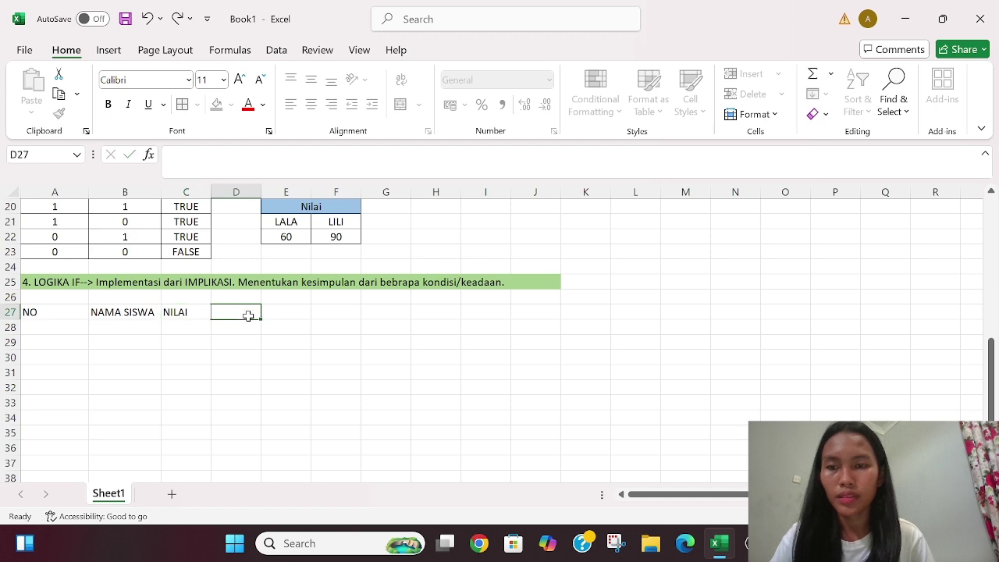
type("SATATUS")
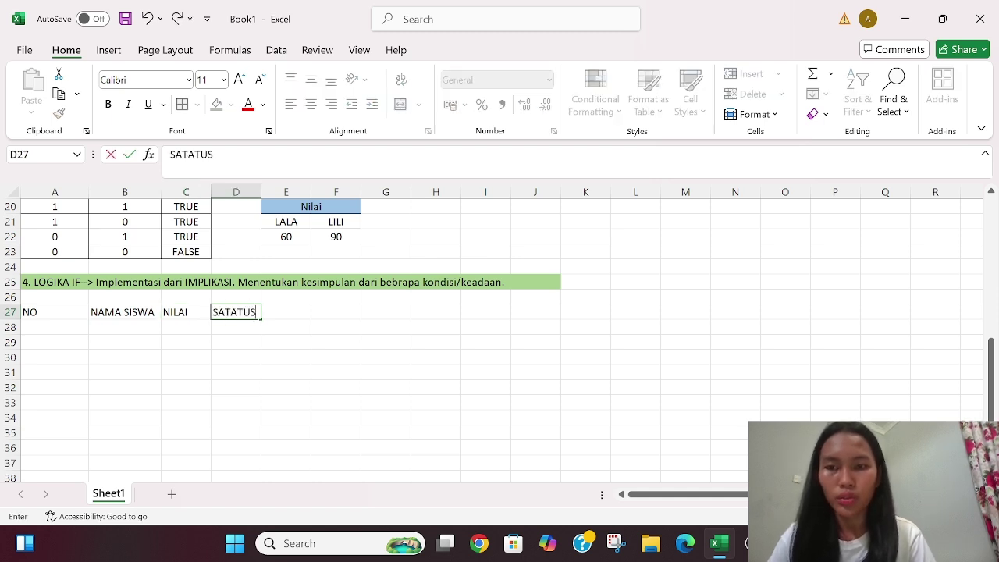
key("BackSpace")
key("BackSpace")
key("BackSpace")
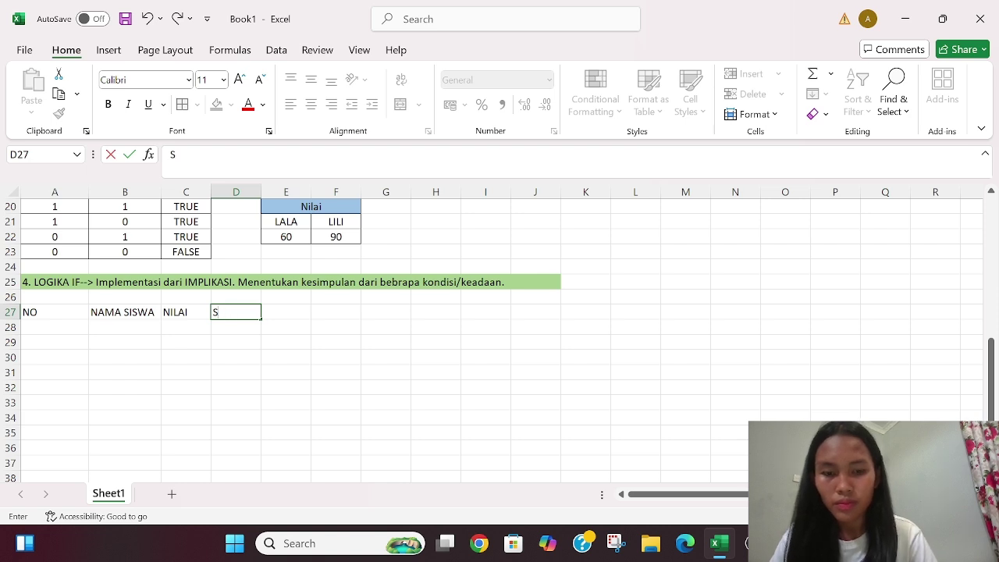
type("ATUS")
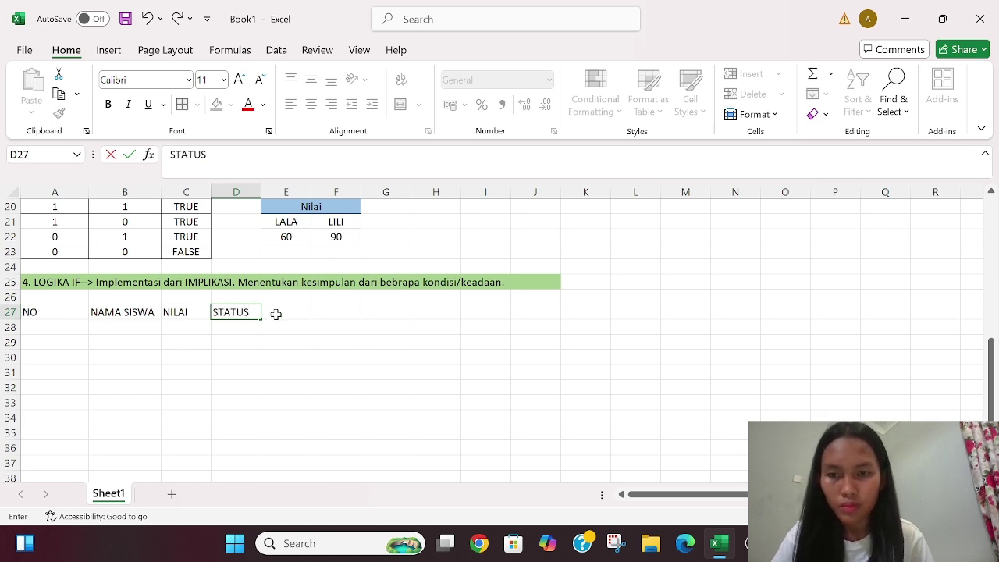
Step: Enter the table headers GRADE in E27 and RANK in F27
left_click(276, 313)
type("GRADE")
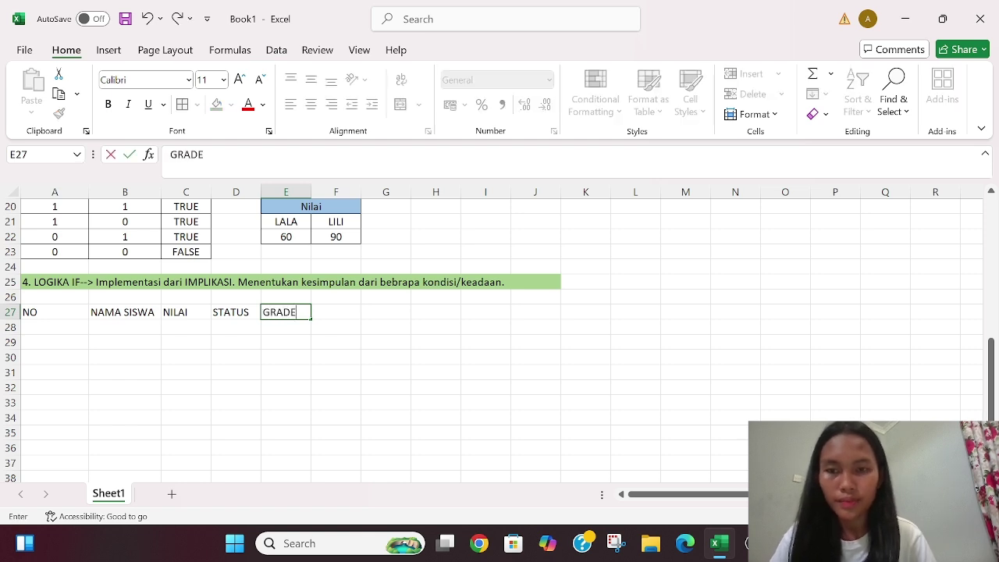
left_click(331, 312)
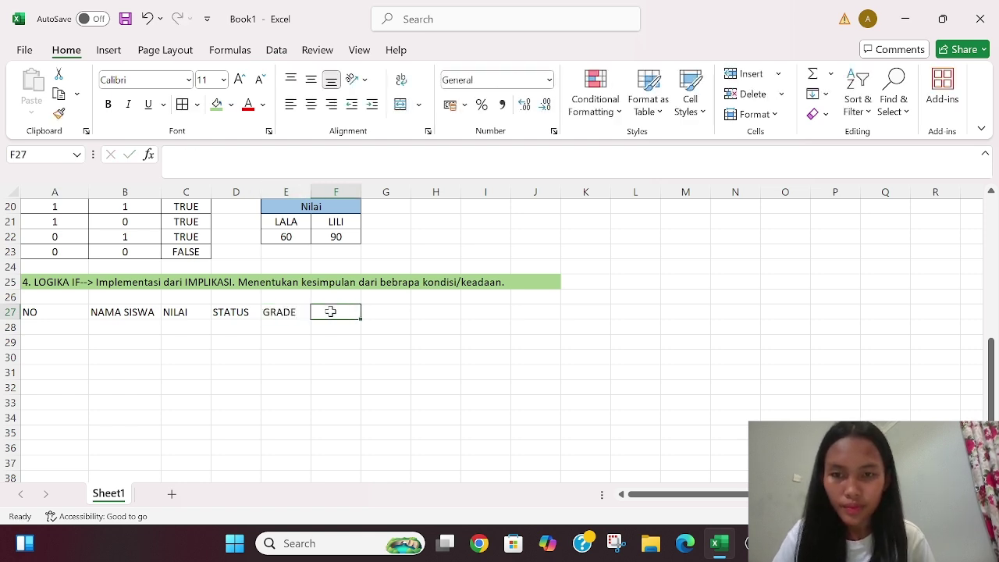
type("RANK")
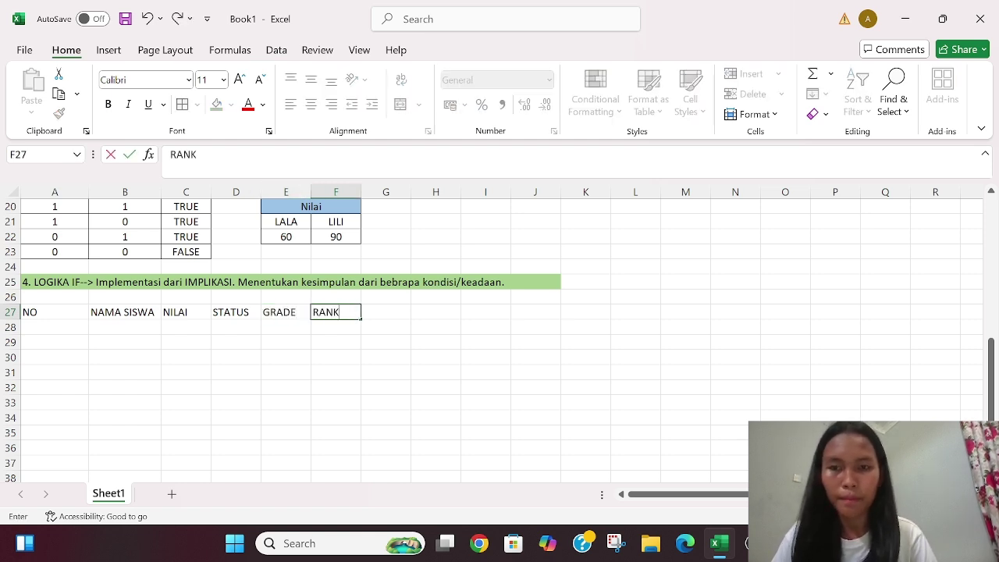
scroll(379, 332, "down", 2)
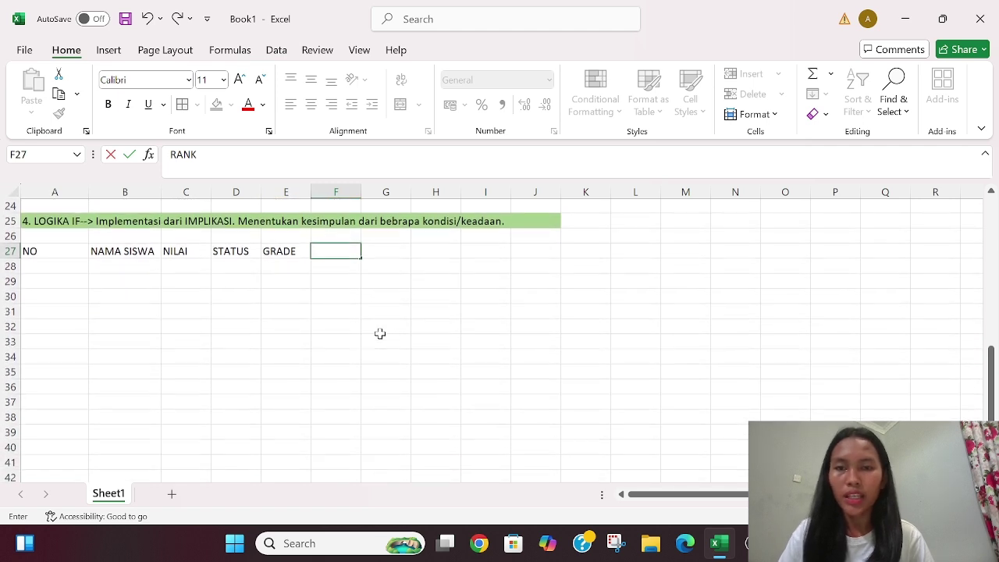
left_click(401, 250)
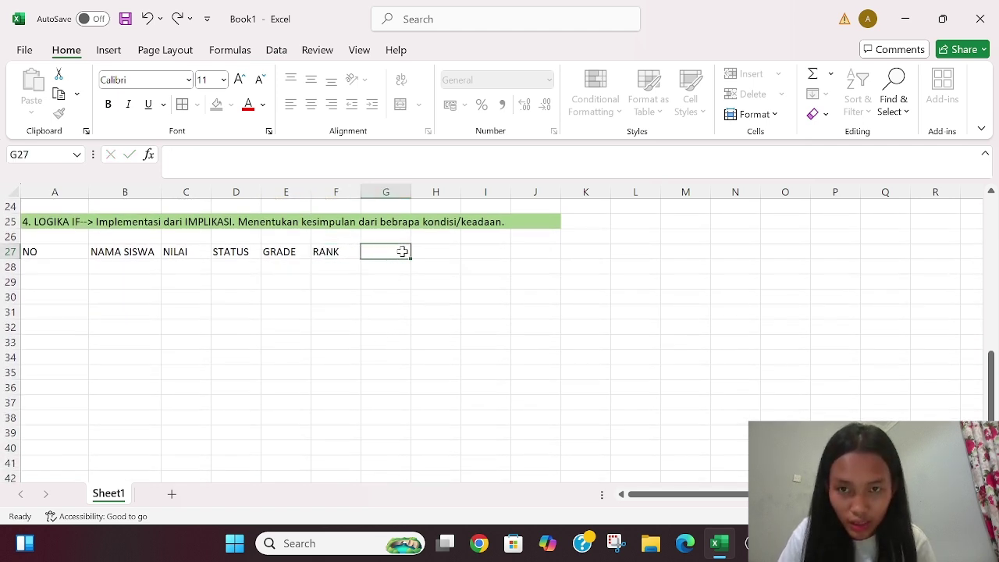
Step: Enter the heading STATUS in H27 for a criteria table beside the student table
left_click(484, 252)
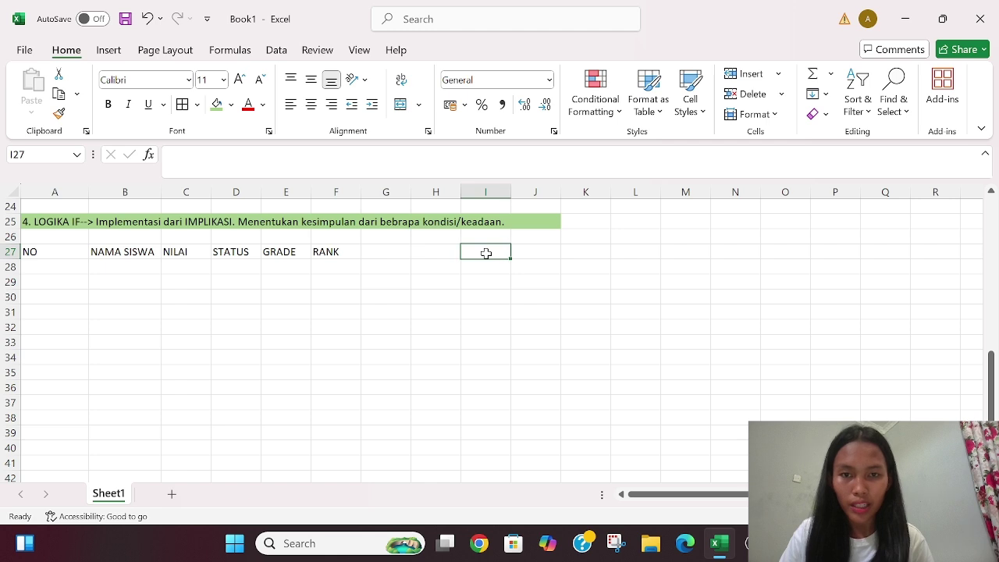
left_click(445, 252)
type("SA")
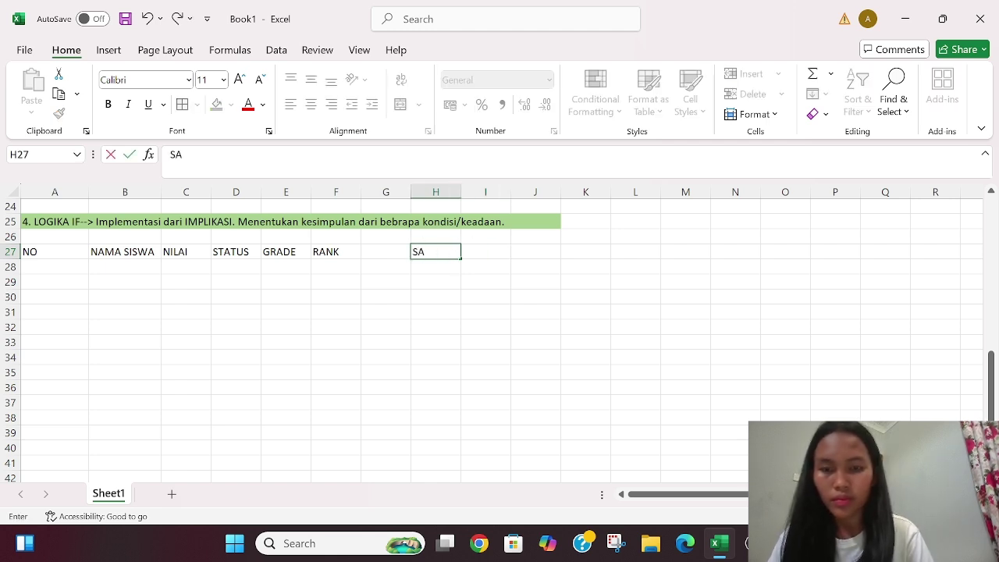
type("TATUS")
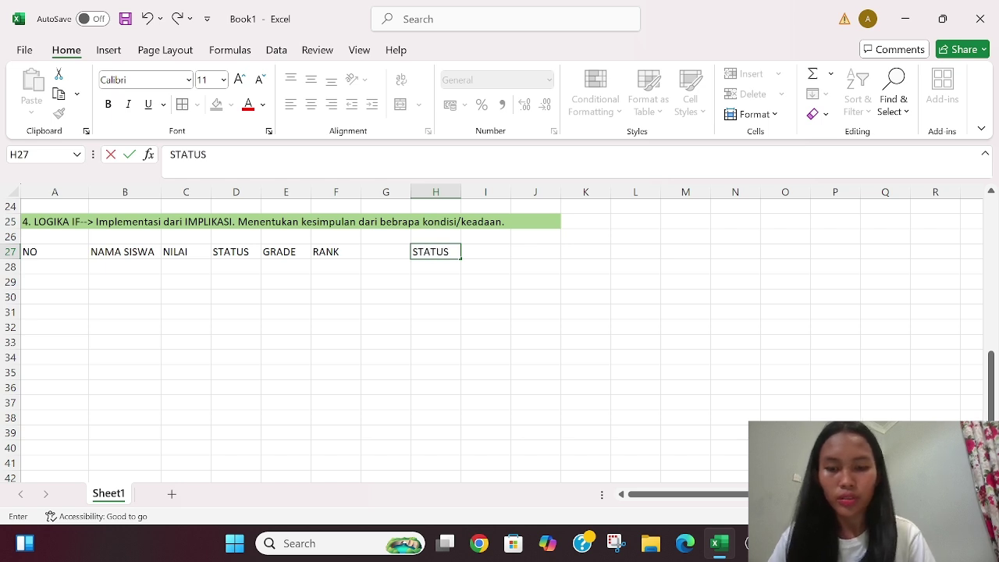
key("Return")
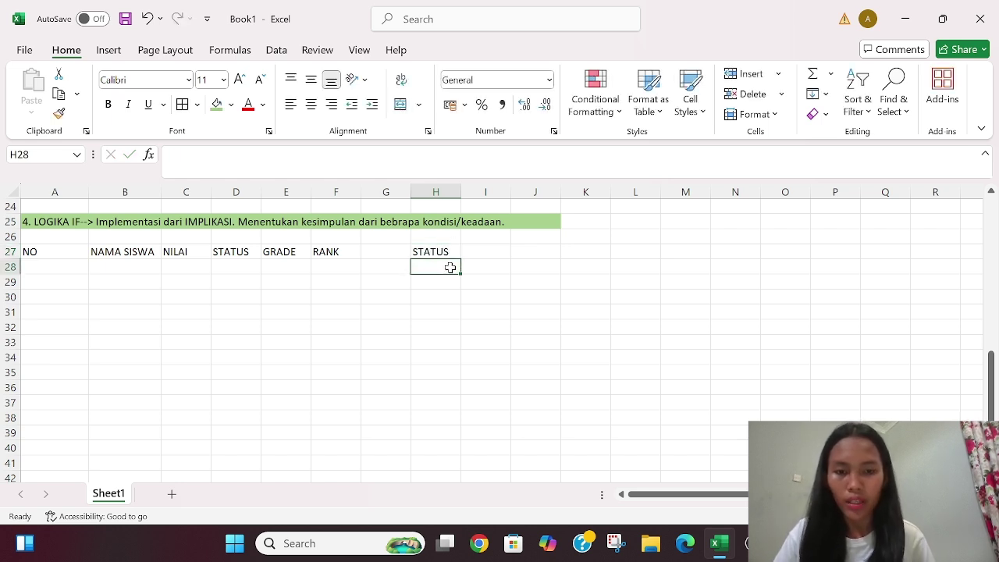
Step: Enter the passing criterion with TUNTAS in H28 and NILAI>75 in I28
type("TUNTA")
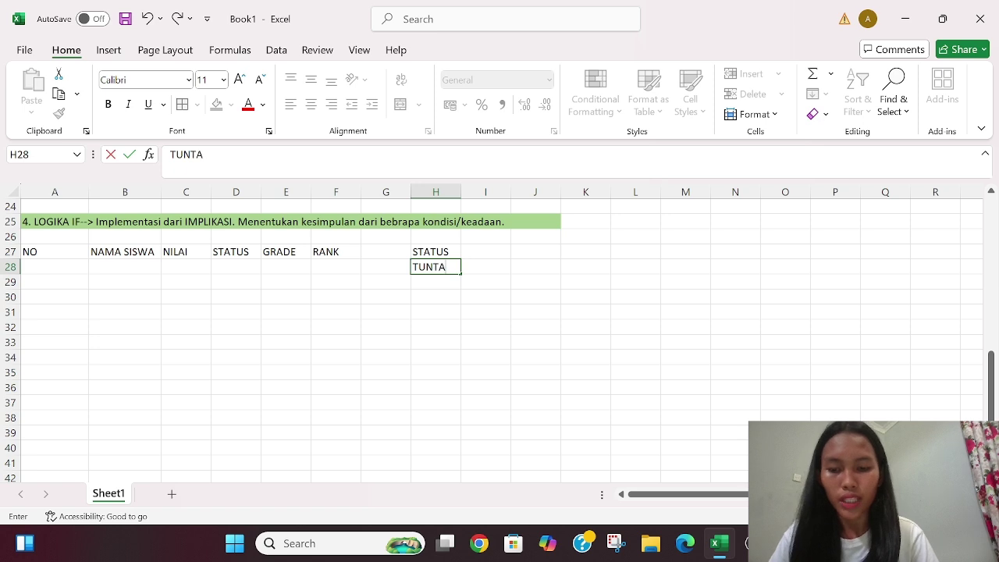
type("S")
left_click(477, 267)
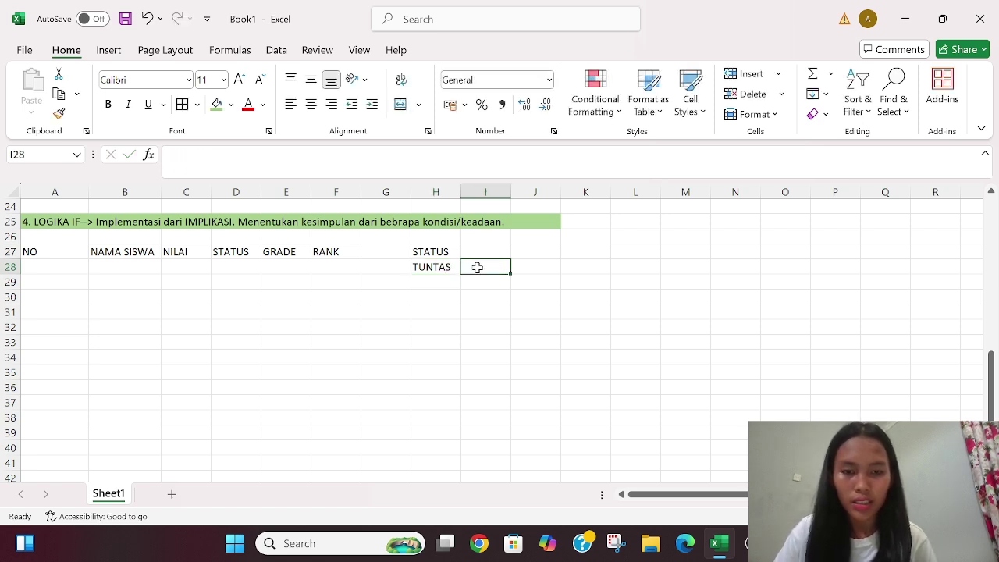
type("NILAI>75")
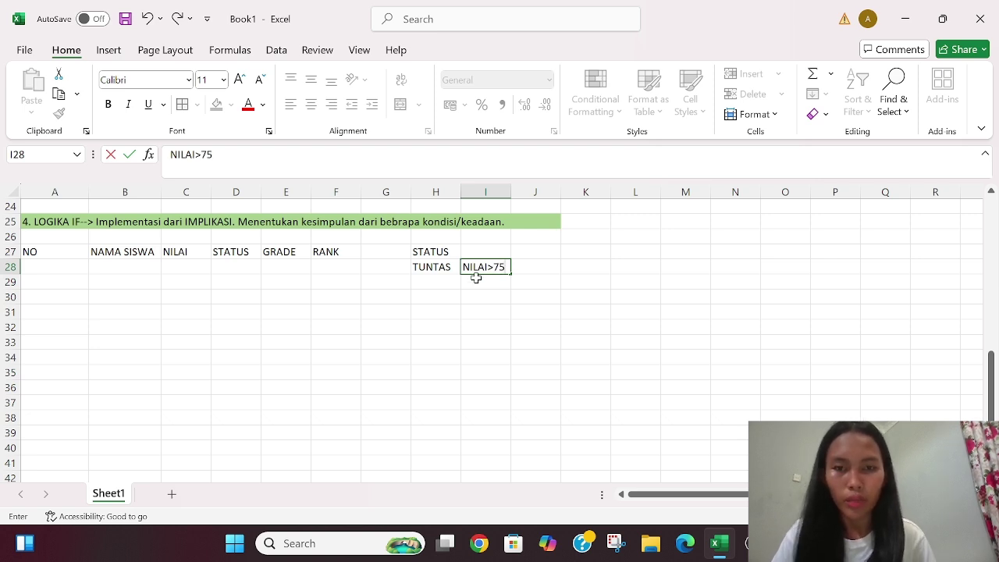
Step: Enter REMEDIAL in H29 and NILAI<75 in I29, and widen column H to fit its text
left_click(436, 280)
type("RE")
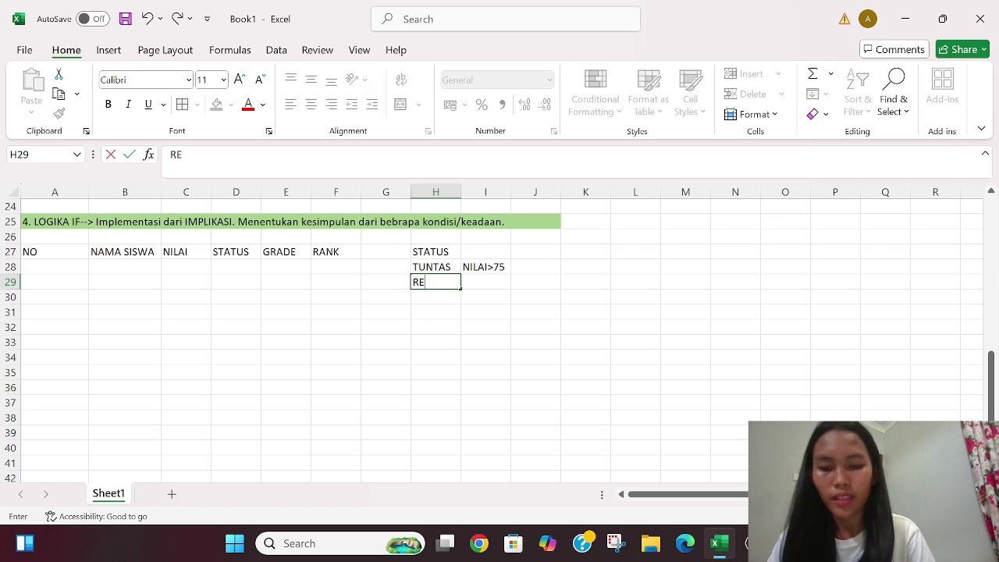
type("MEDIAL")
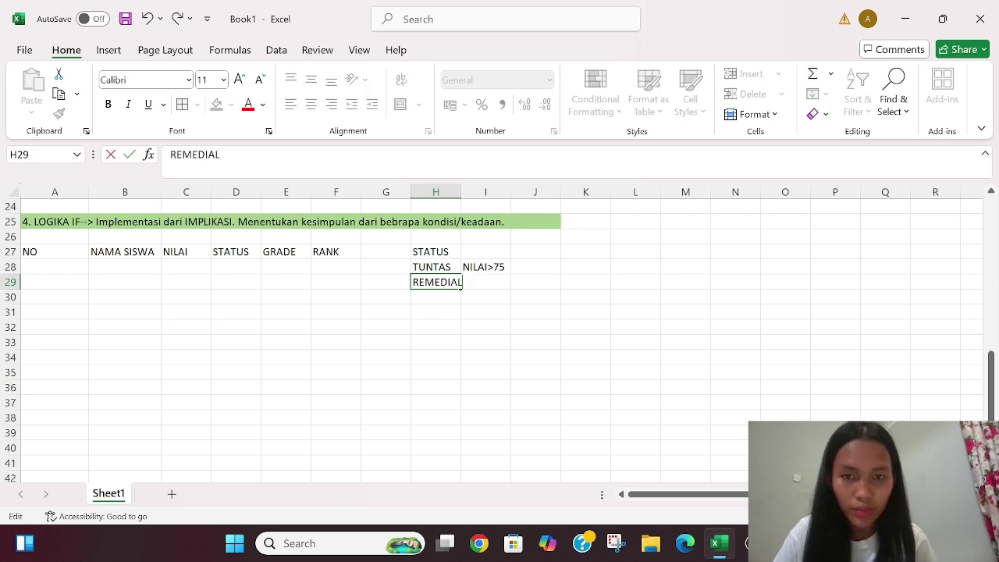
left_click(517, 284)
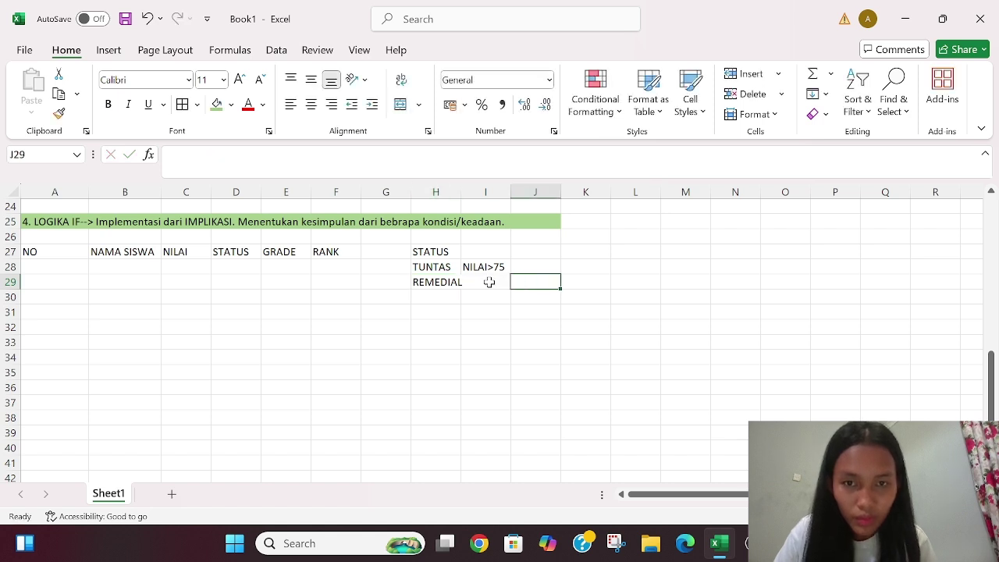
left_click(489, 282)
type("NIL")
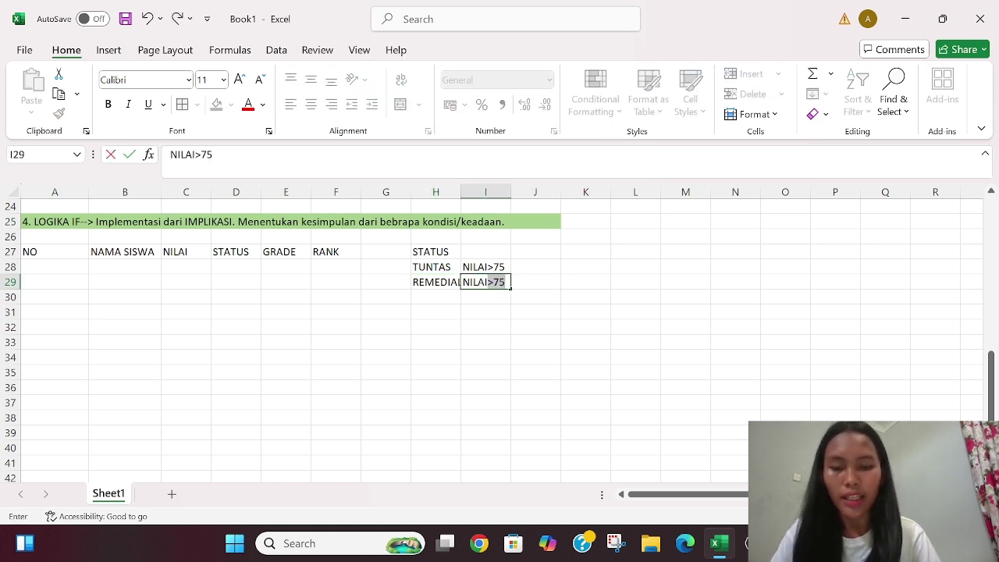
type("AI<")
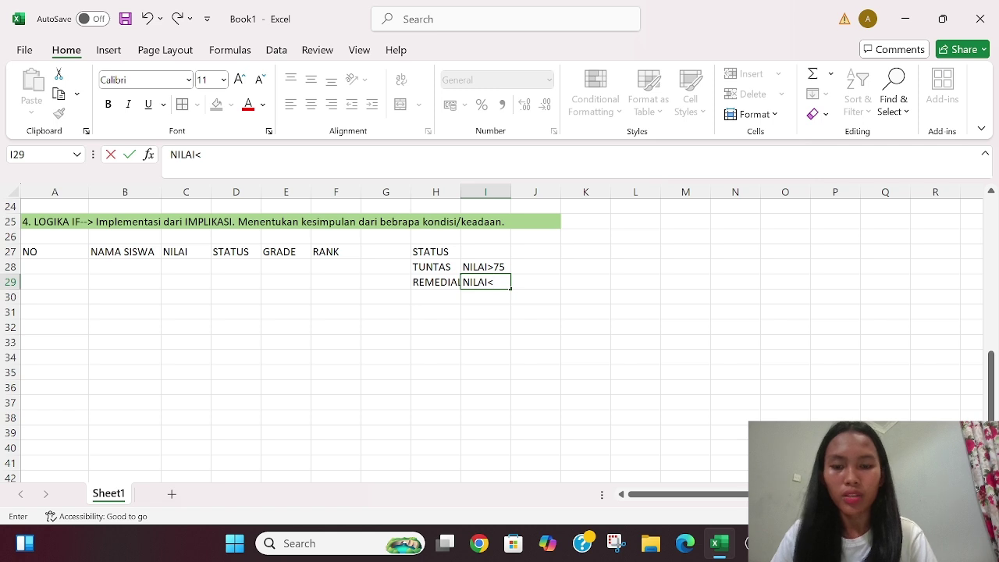
type("75")
key("Return")
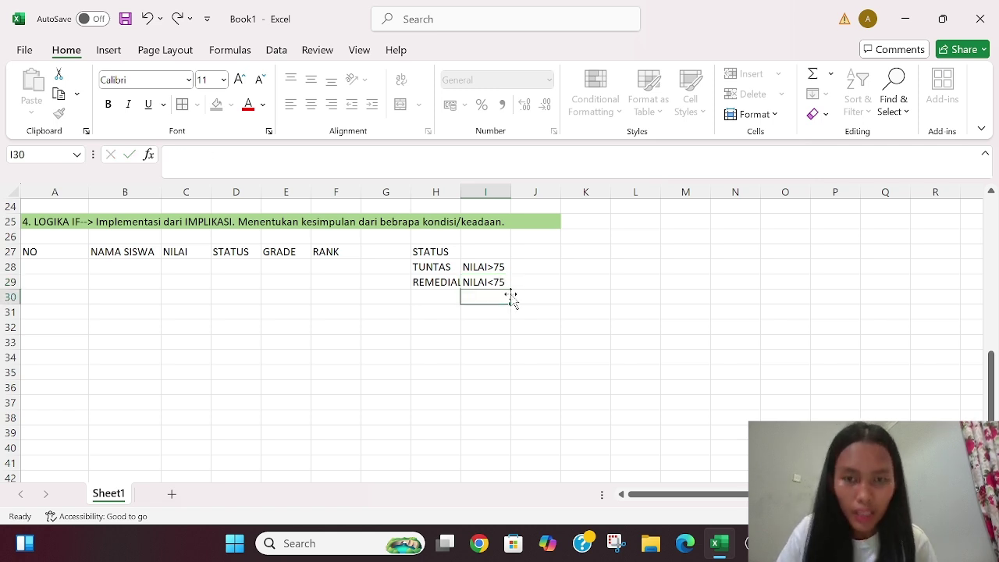
left_click_drag(463, 194, 473, 194)
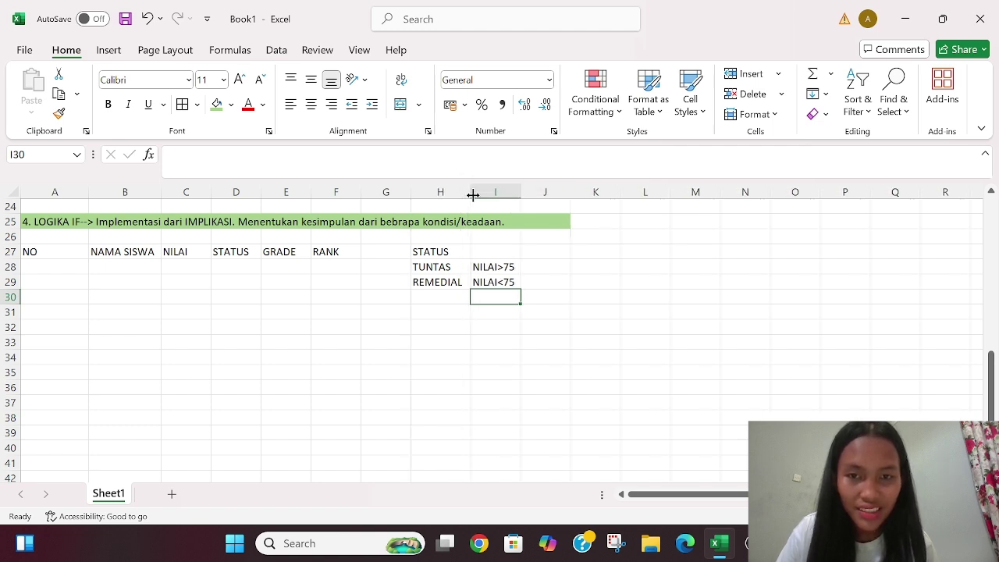
Step: Apply all borders to the status criteria table H27:I29
left_click(443, 251)
left_click_drag(443, 251, 504, 282)
left_click(181, 108)
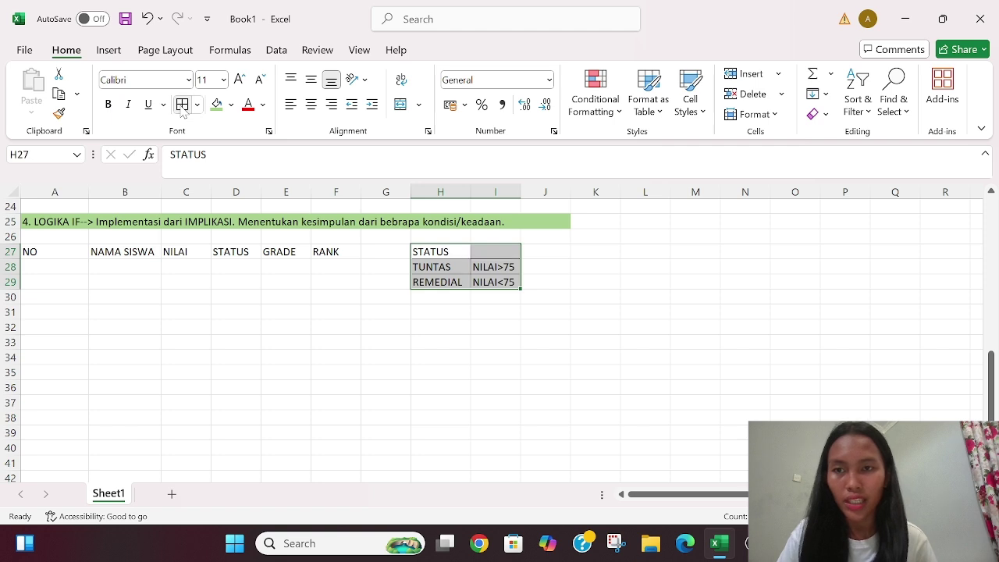
left_click(556, 291)
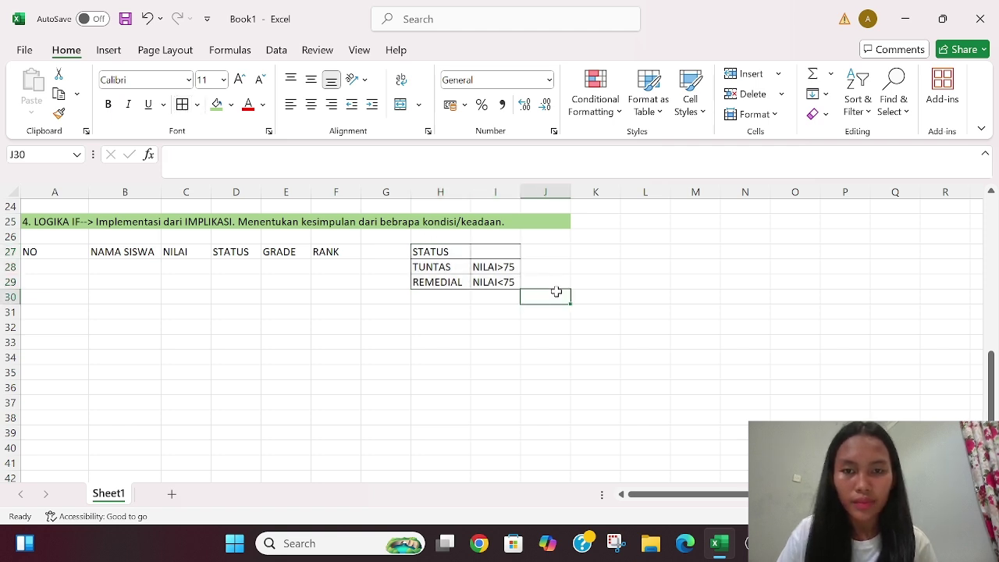
Step: Merge and center the STATUS heading across H27:I27 and fill it with light blue
left_click_drag(436, 250, 506, 252)
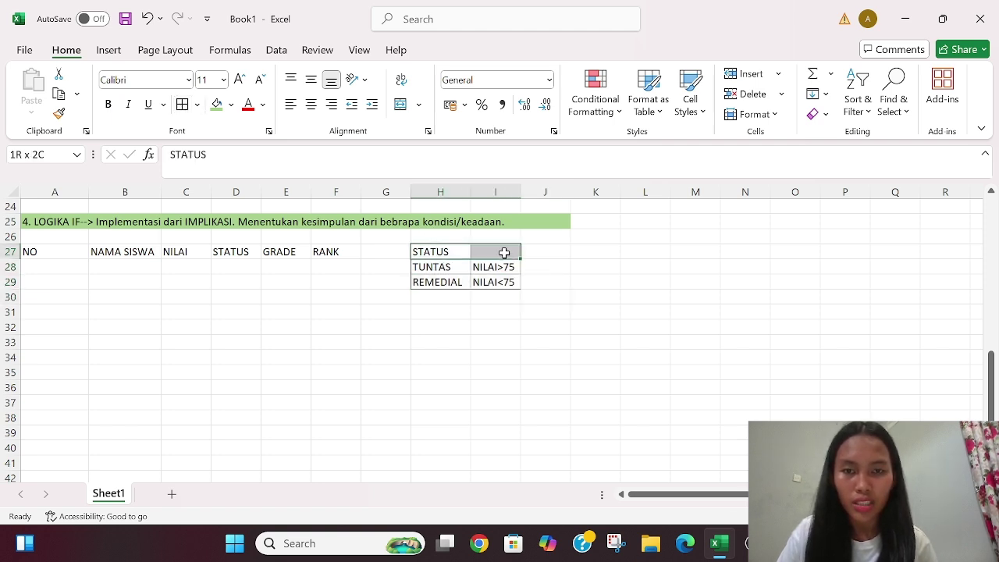
left_click(406, 106)
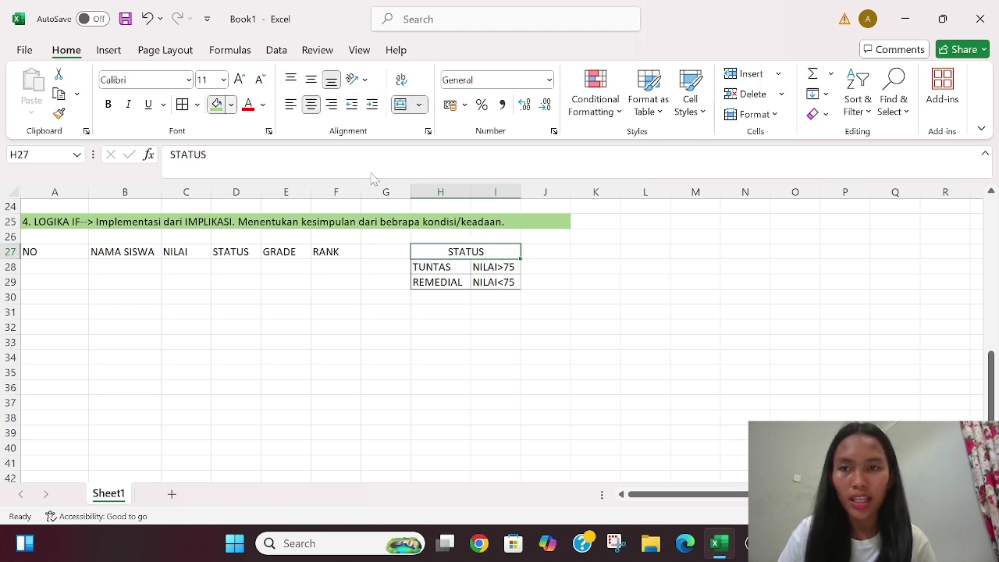
left_click(231, 105)
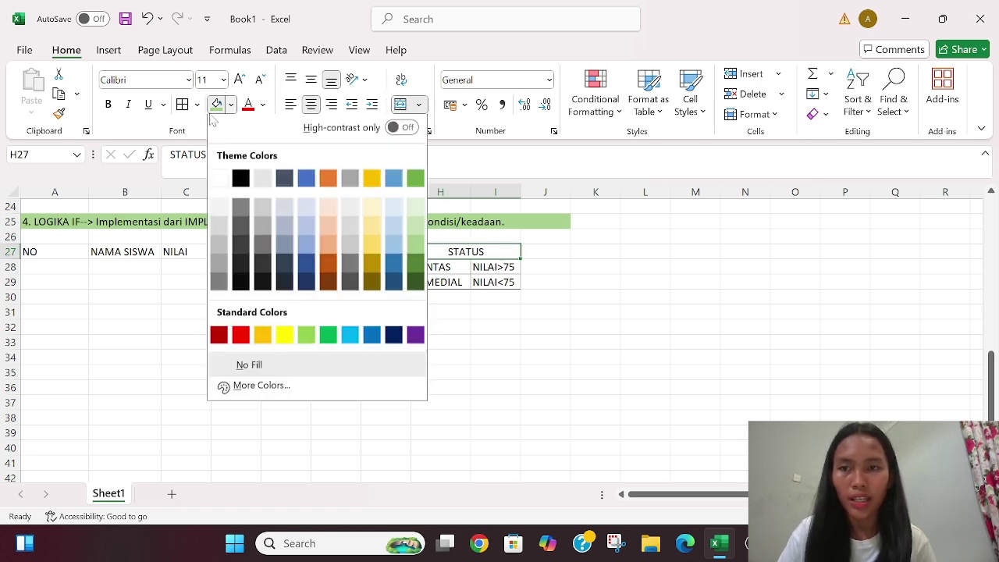
left_click(403, 231)
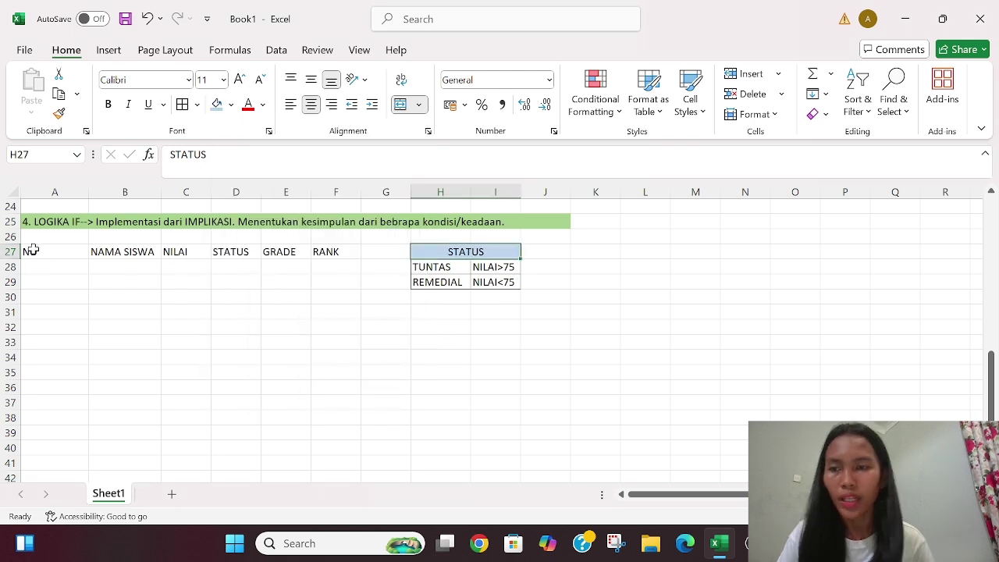
Step: Enter the numbering formula =ROW()-ROW($A$27) in A28 and fill it down to A32
scroll(36, 250, "down", 1)
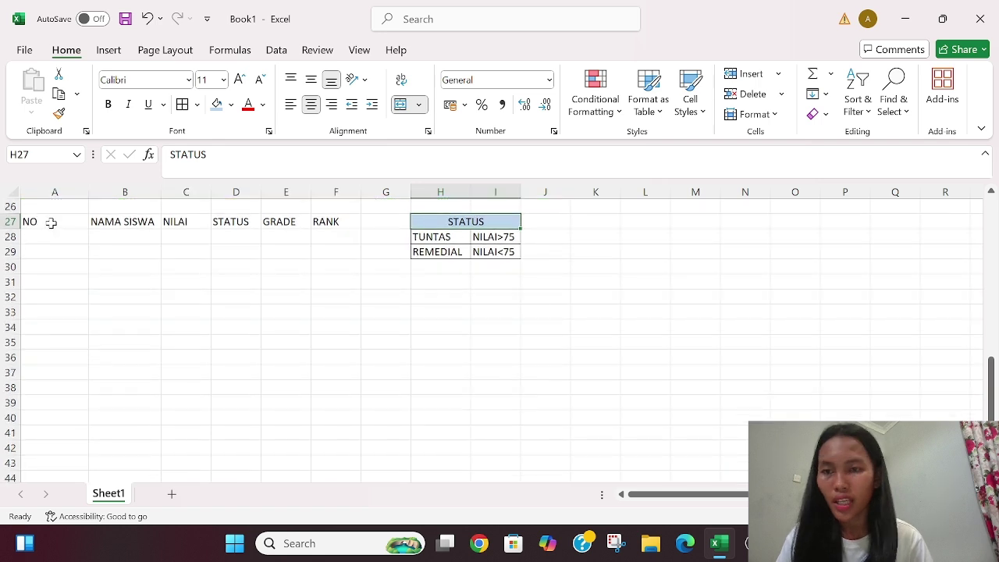
left_click(52, 241)
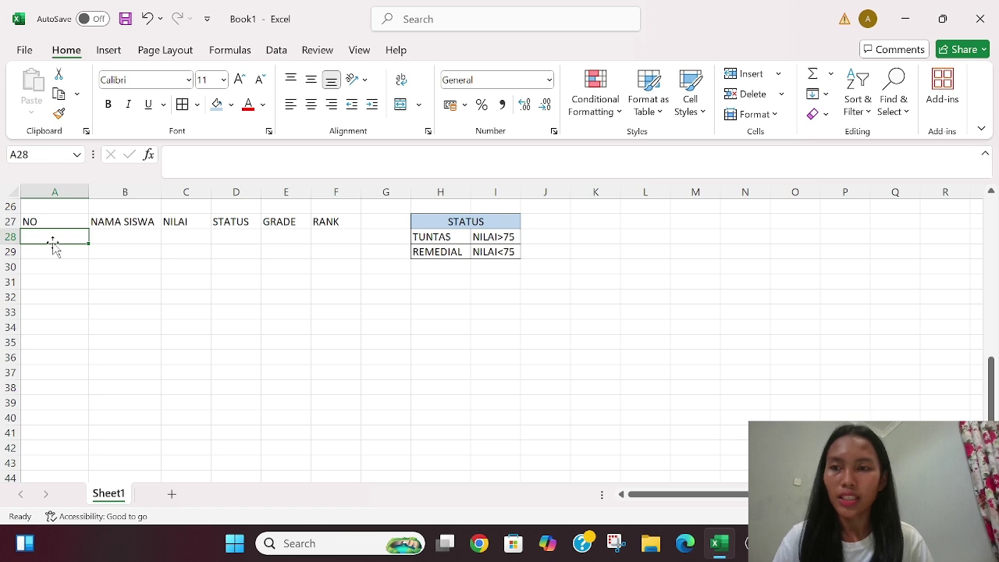
type("=")
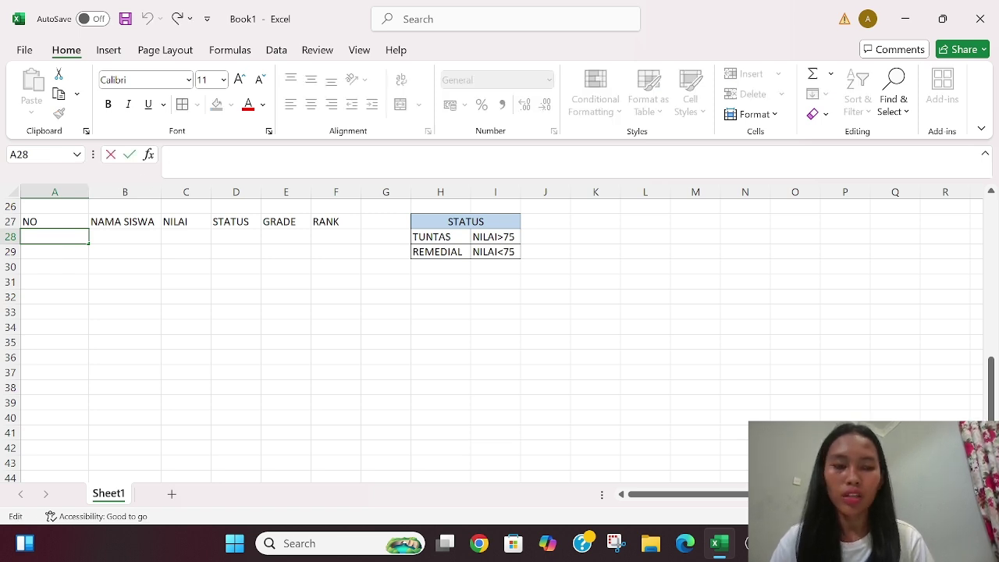
key("Escape")
type("=")
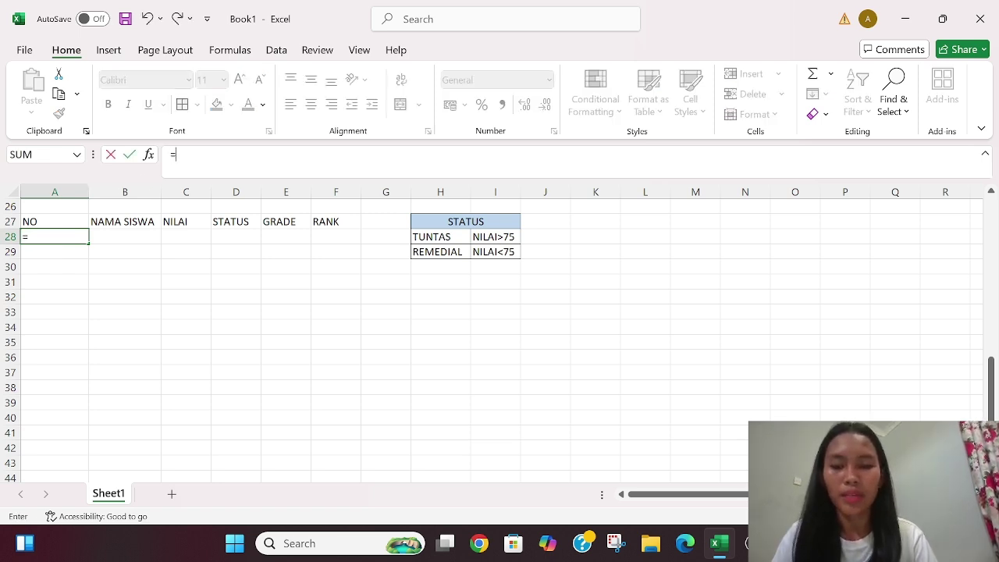
type("ROW")
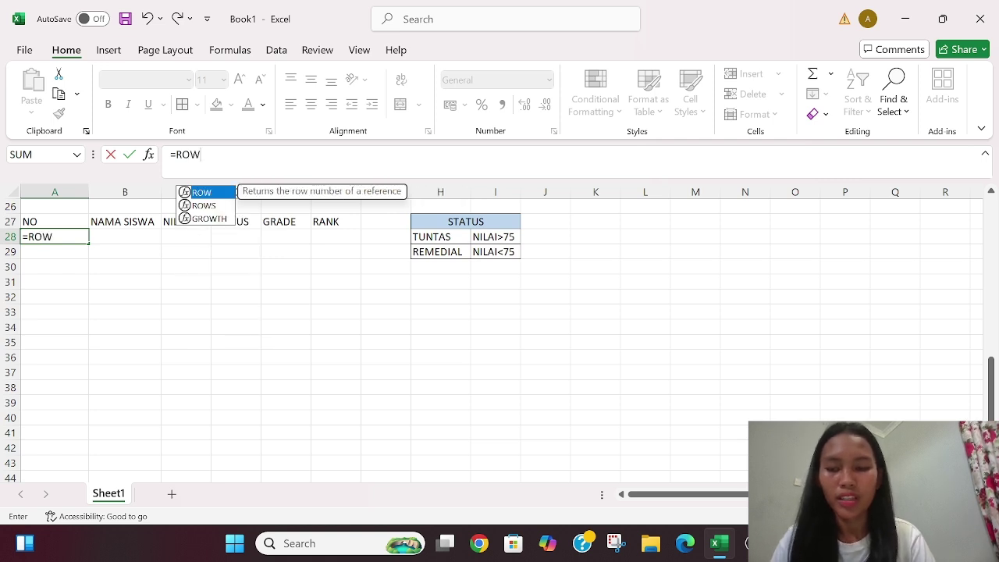
type("(")
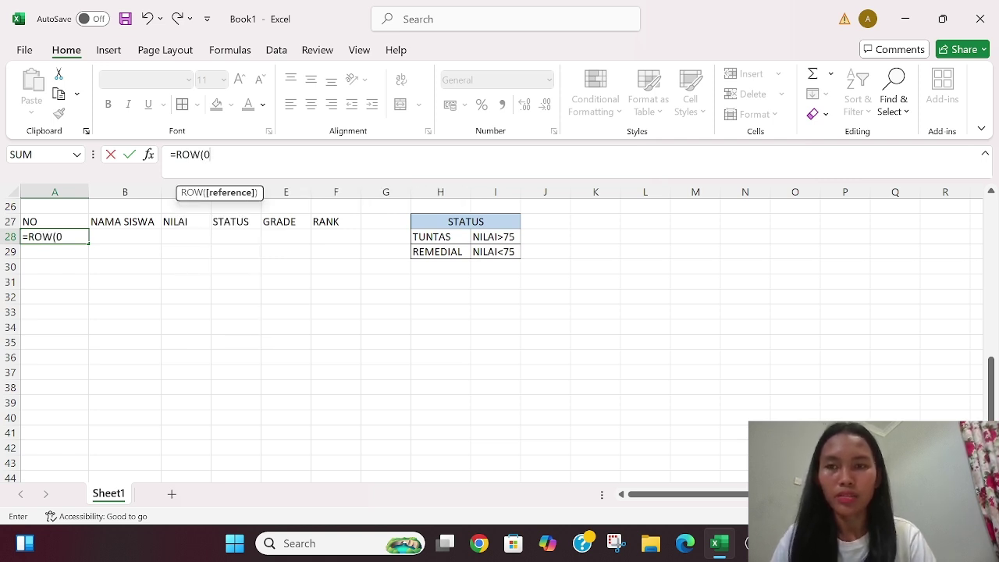
type(")")
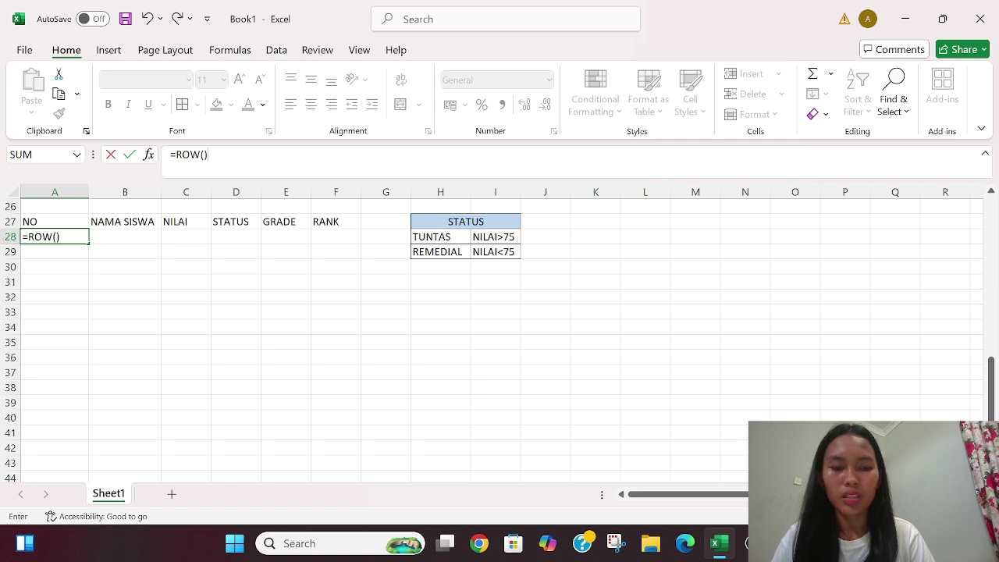
type("-R")
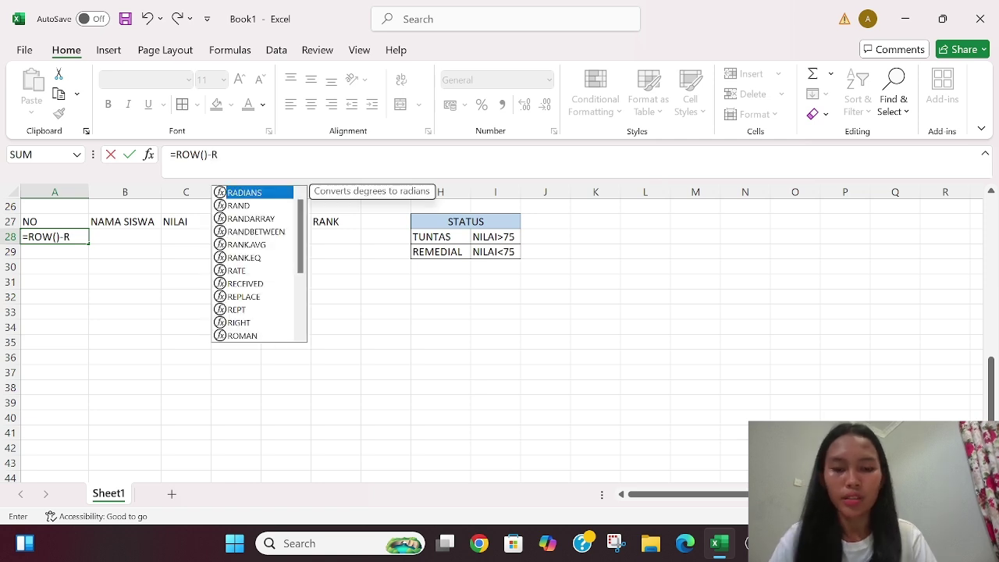
type("OW(")
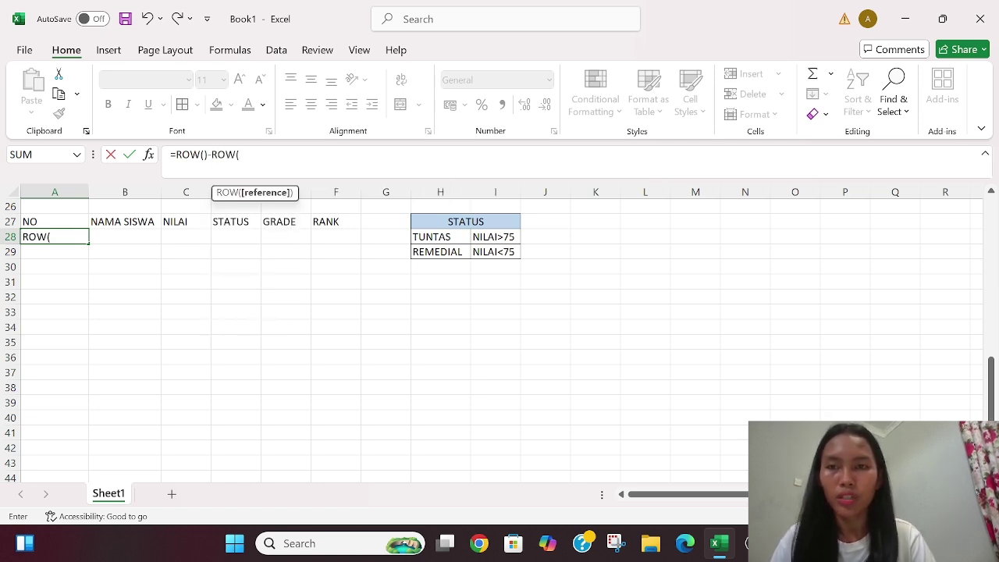
left_click(52, 222)
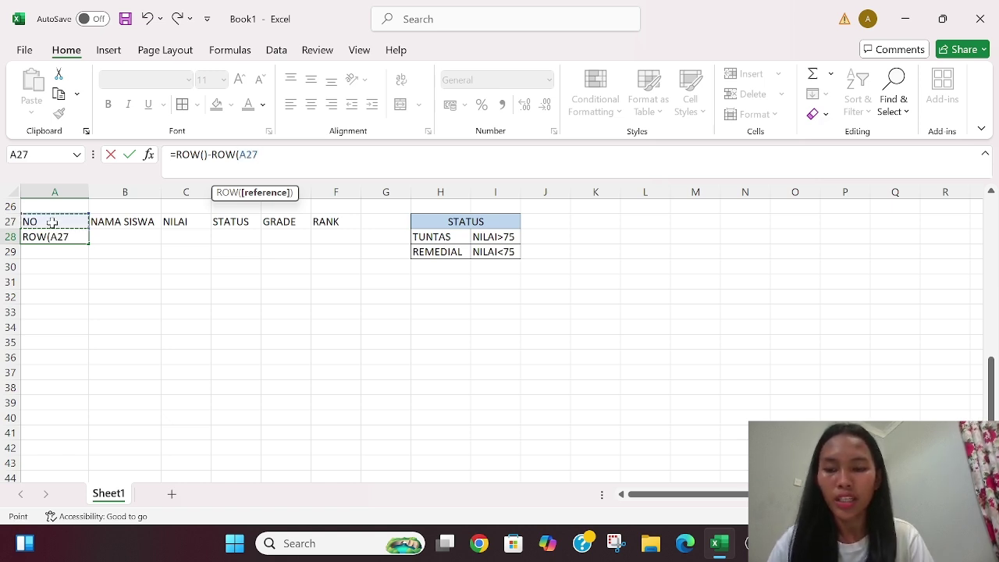
key("F4")
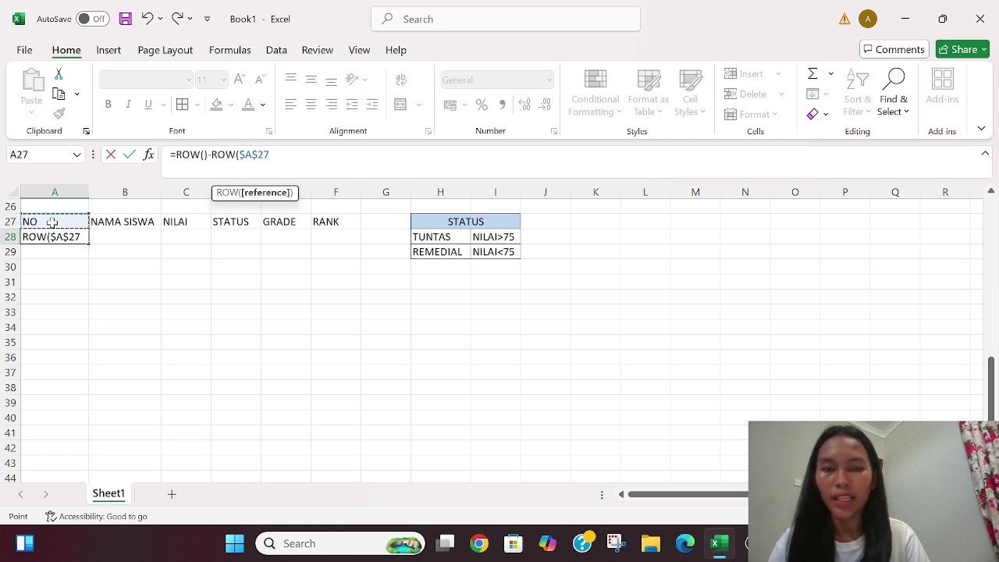
type(")")
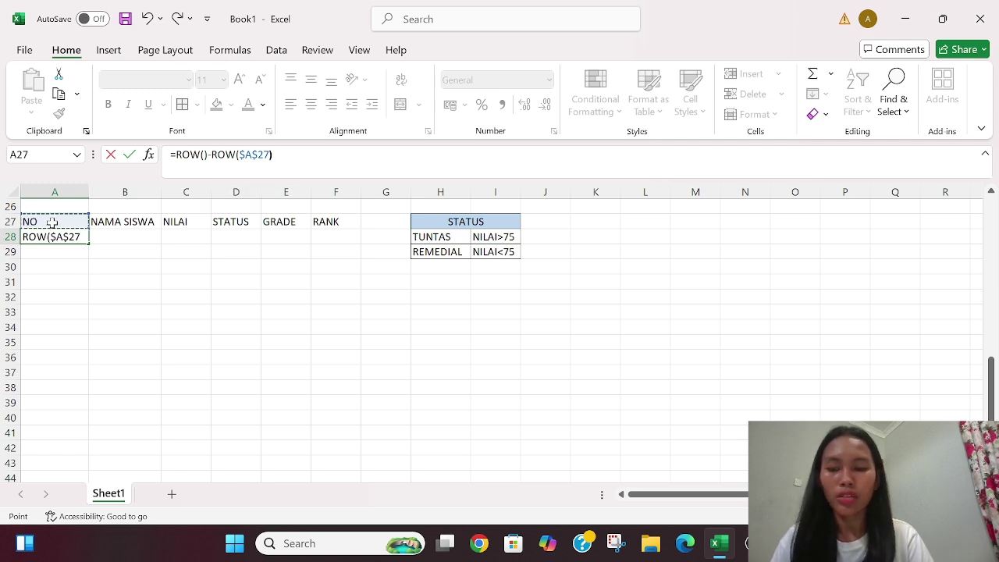
key("Return")
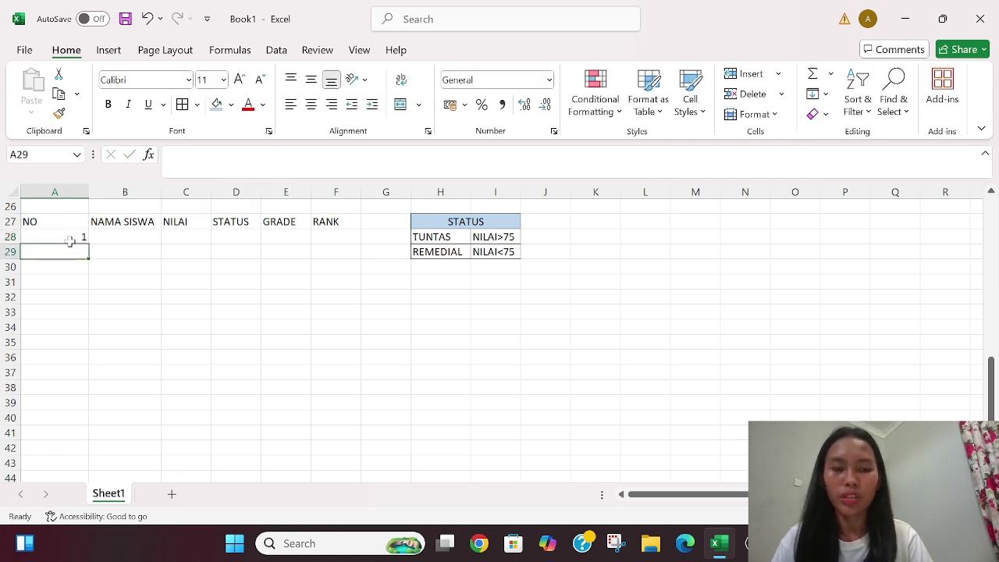
left_click(62, 236)
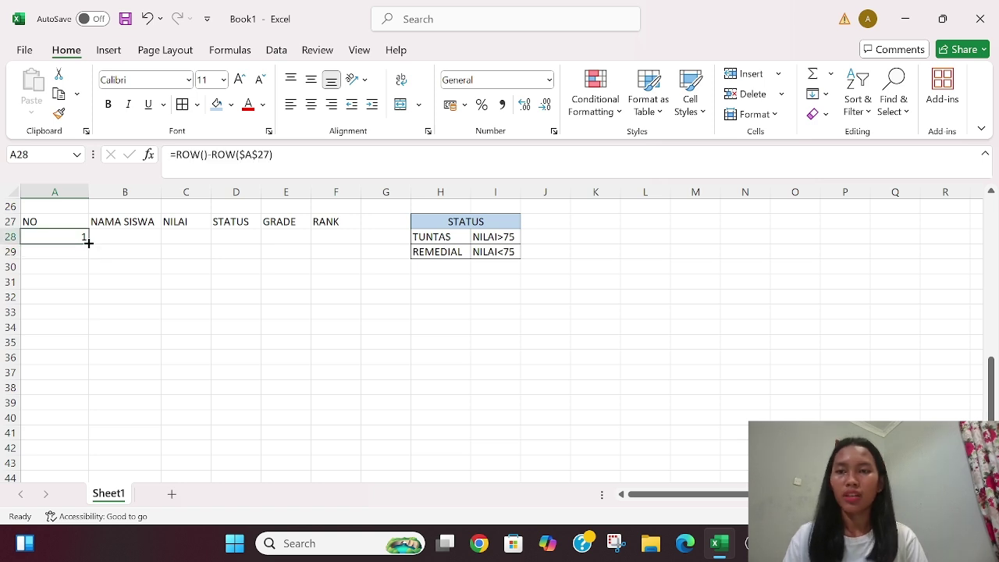
left_click_drag(88, 243, 95, 299)
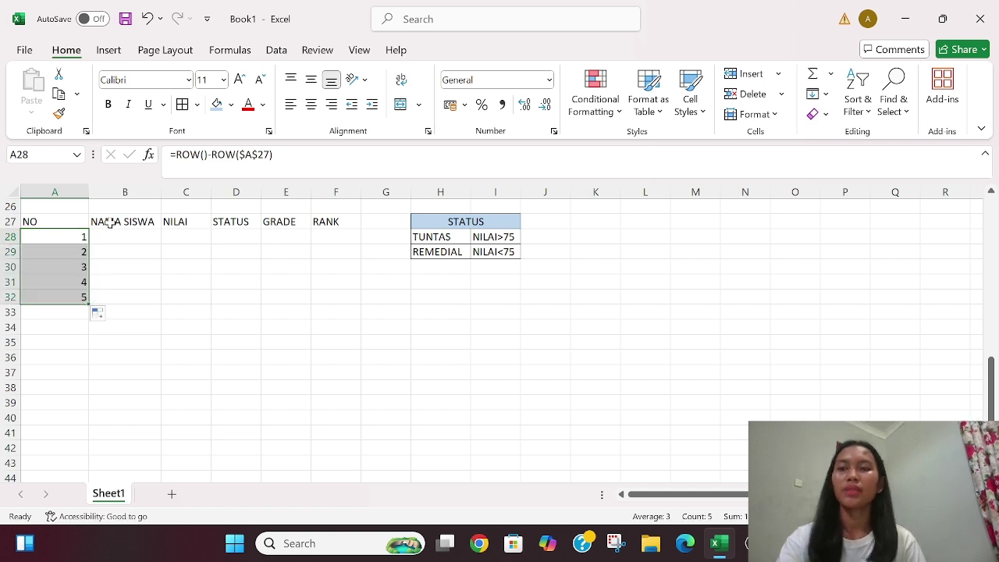
Step: Center the numbers in A28:A32 and the column headings in A27:F27
left_click(311, 106)
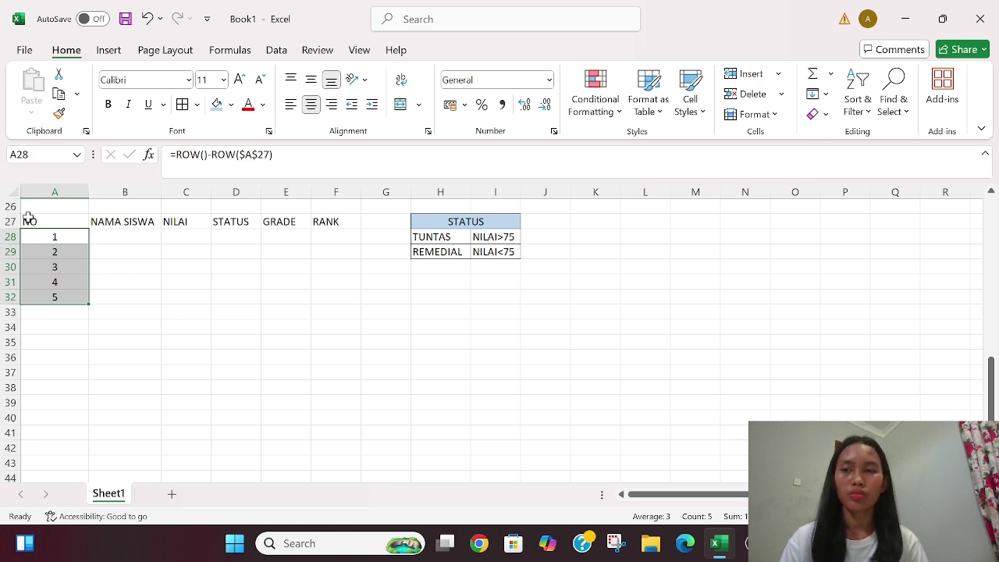
left_click_drag(29, 220, 334, 222)
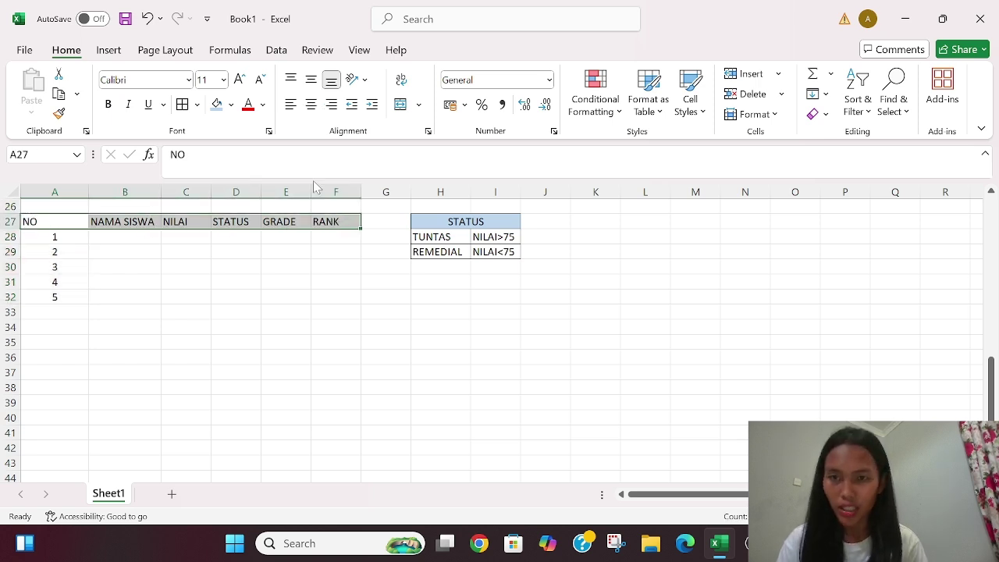
left_click(312, 106)
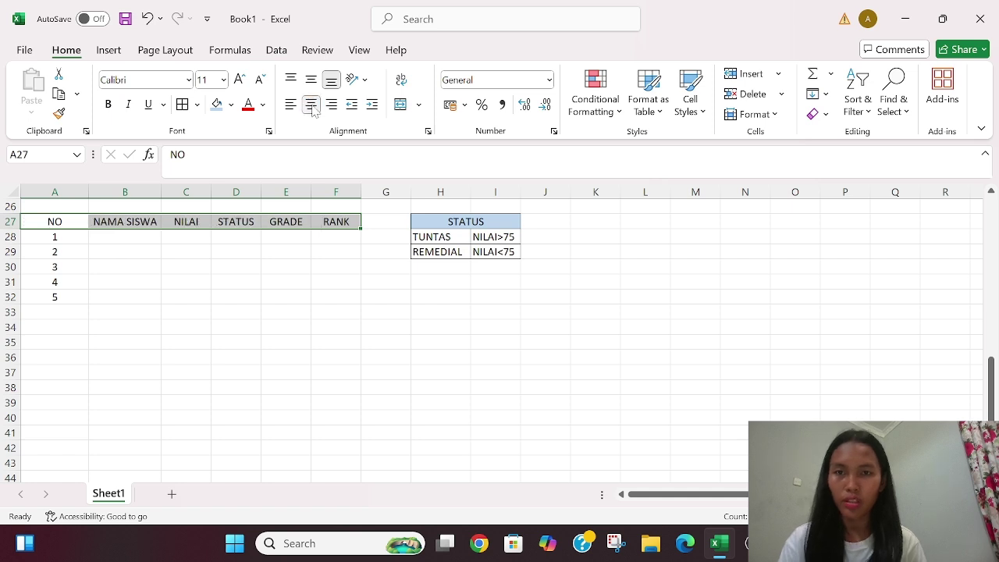
left_click(123, 236)
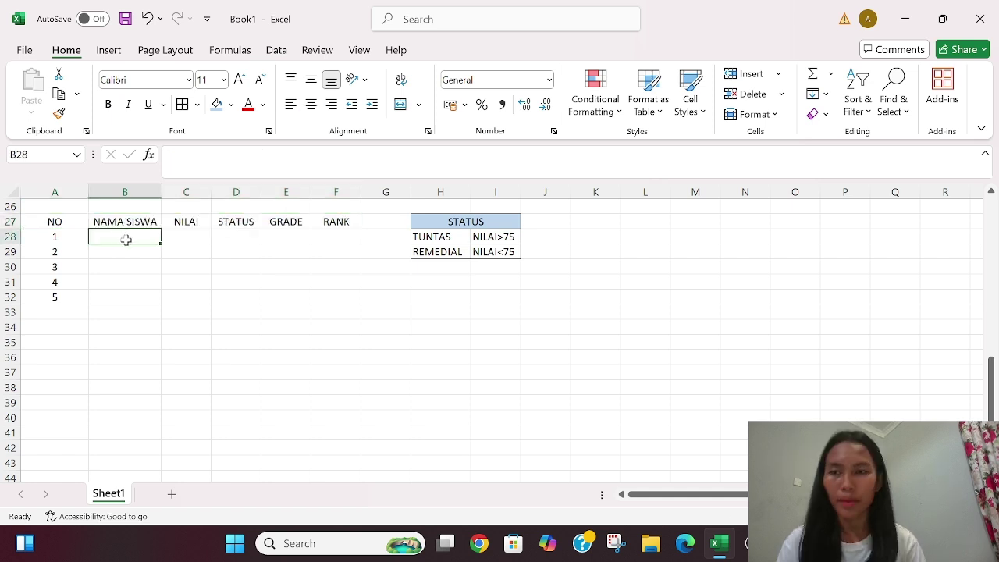
Step: Apply all borders to the student score table A27:F32
left_click_drag(84, 223, 319, 299)
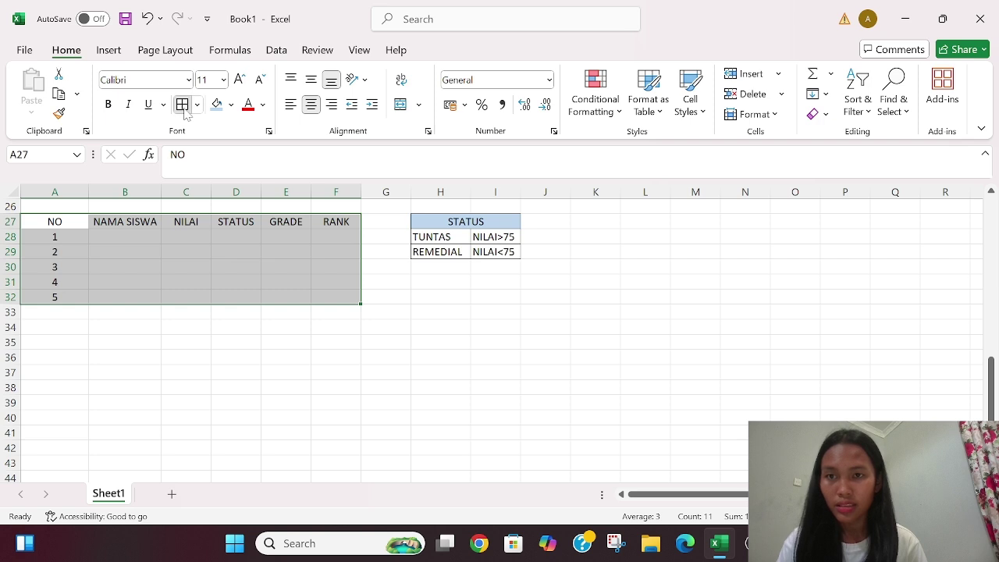
left_click(183, 106)
left_click(254, 265)
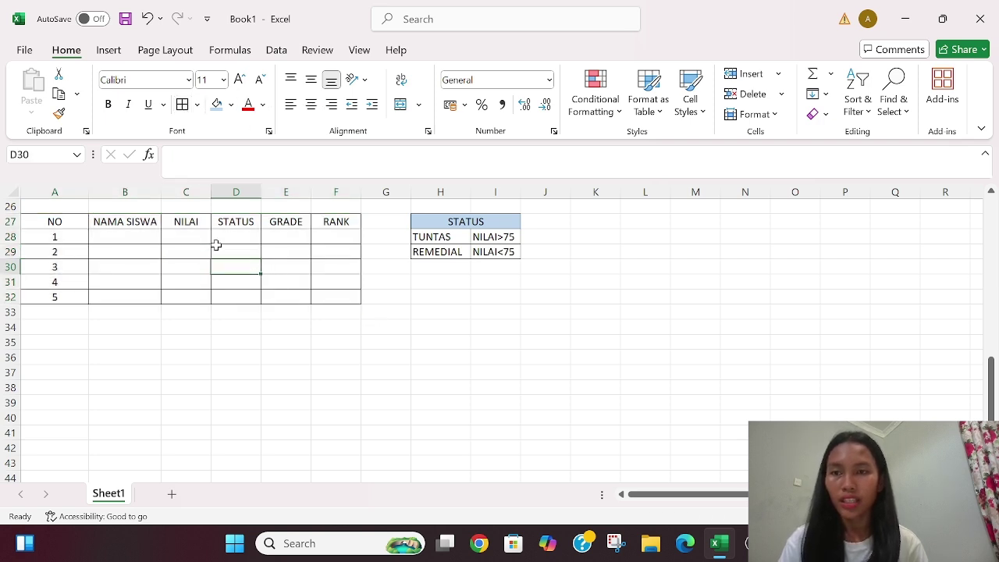
Step: Fill the score table's heading row A27:F27 with light orange
left_click_drag(71, 222, 333, 222)
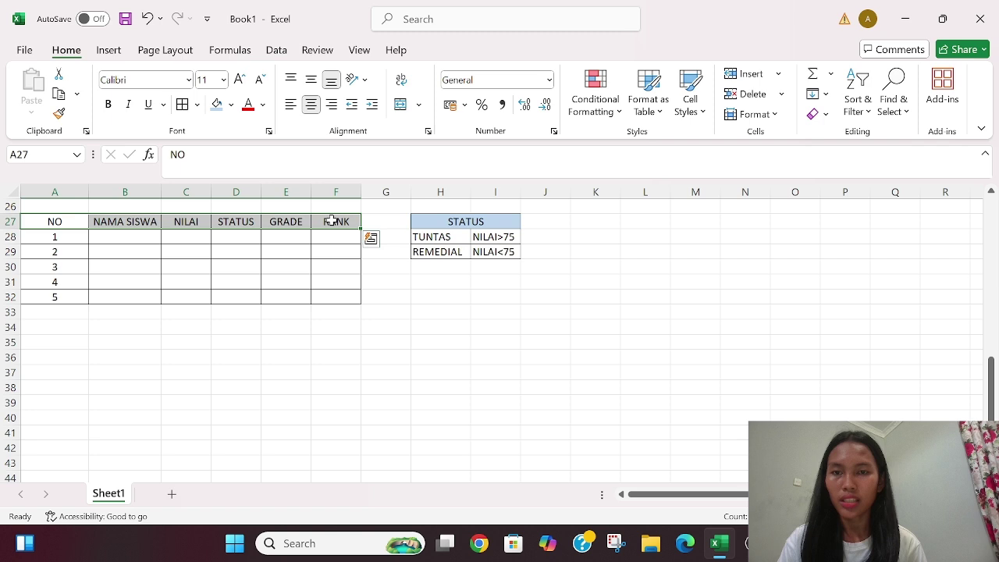
left_click(230, 105)
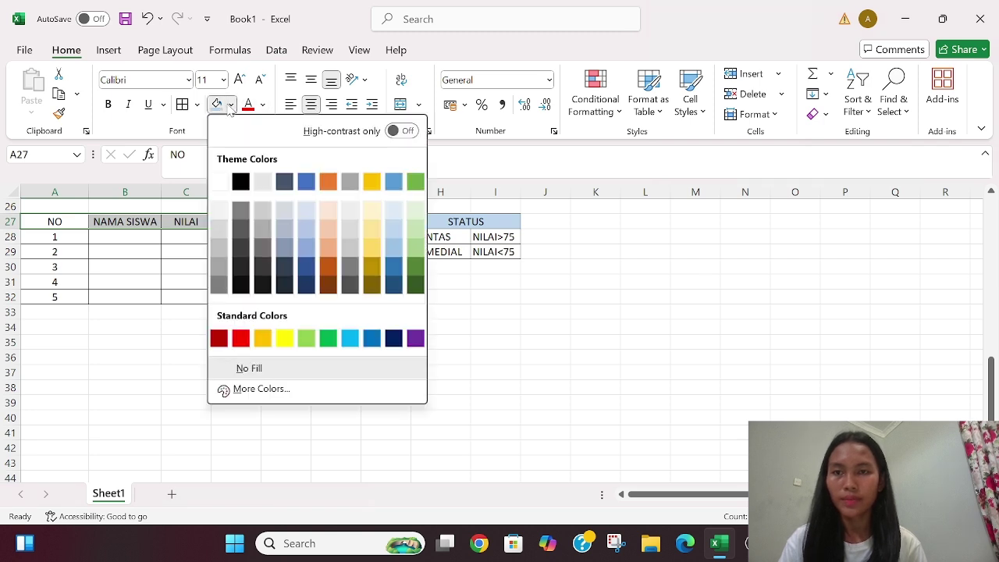
left_click(328, 227)
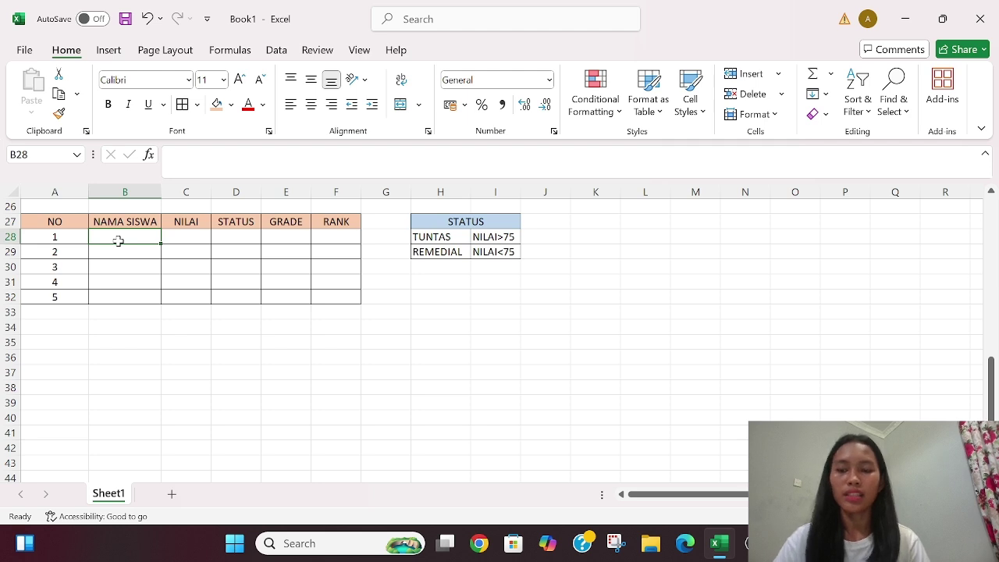
Step: Enter the five students' names in the NAMA SISWA column, B28:B32
type("LALA")
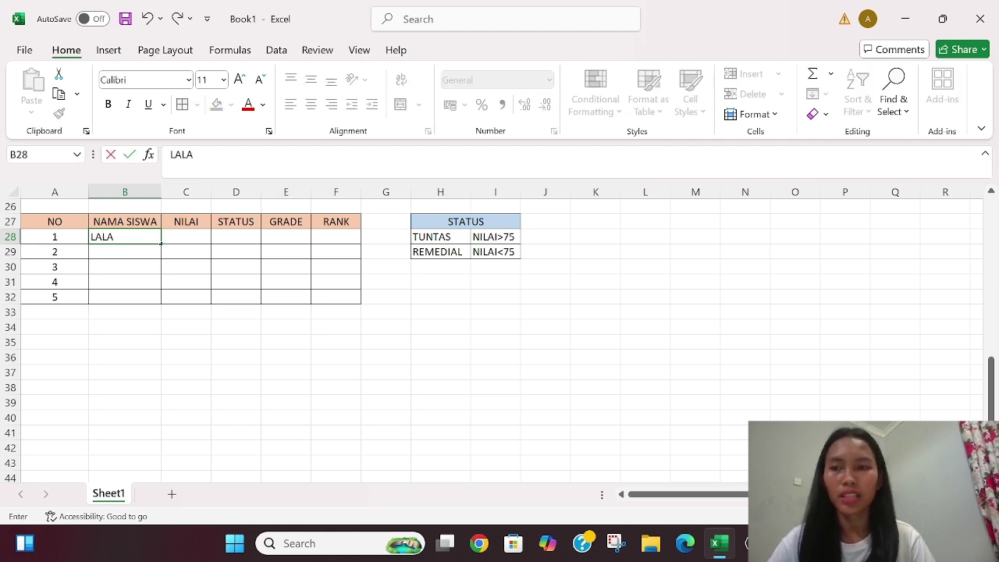
left_click(127, 257)
type("LILI")
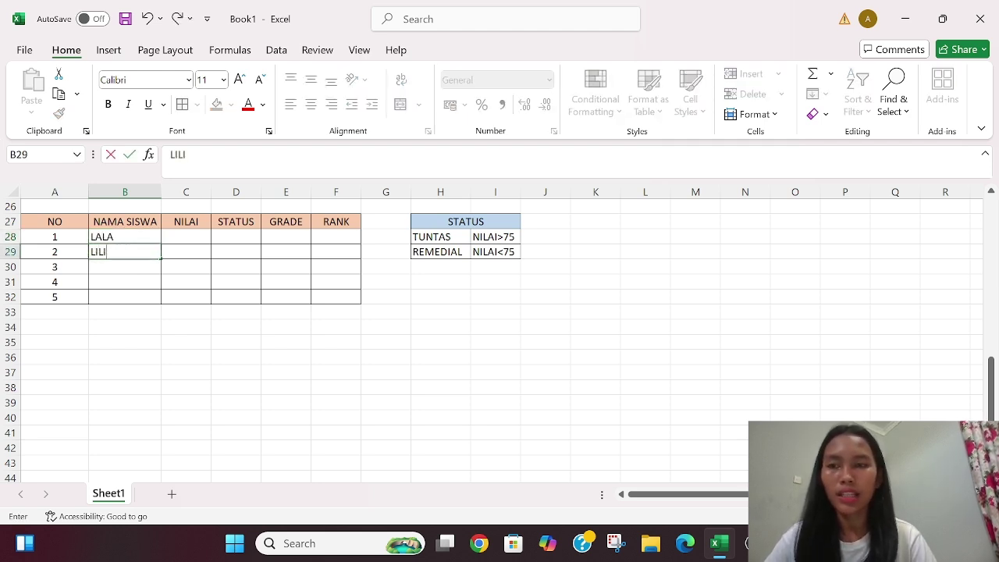
left_click(129, 268)
type("LI")
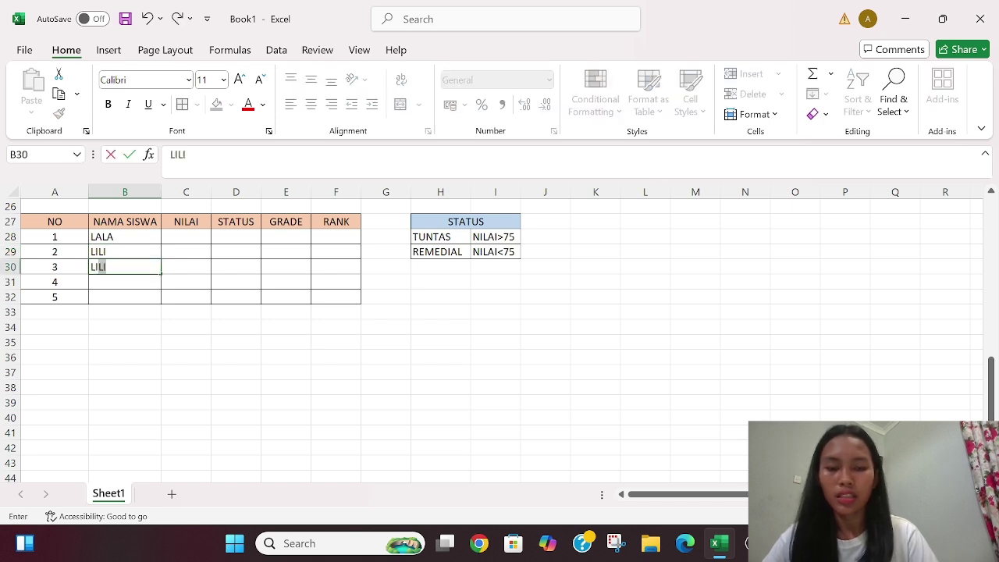
type("NA")
left_click(127, 281)
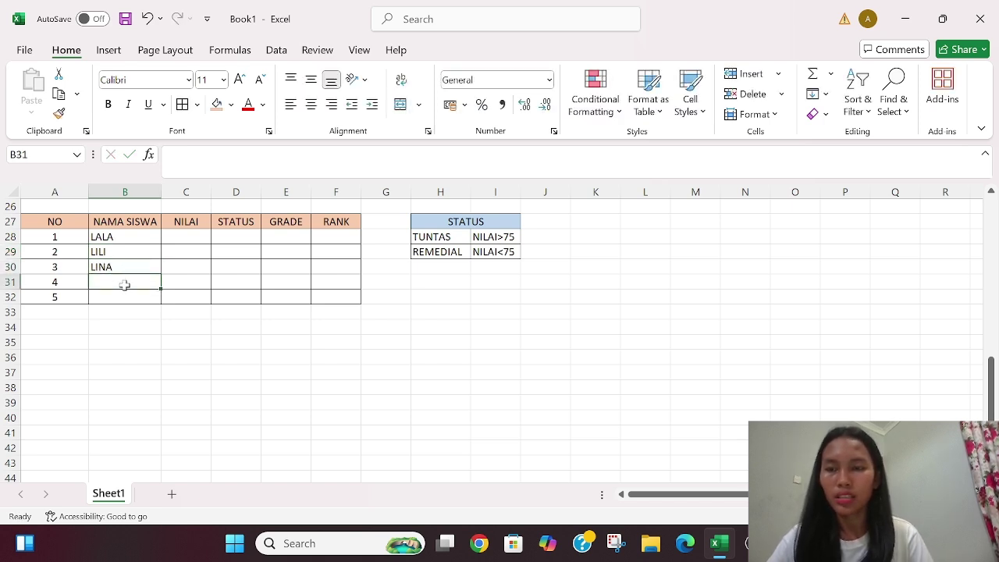
type("LU")
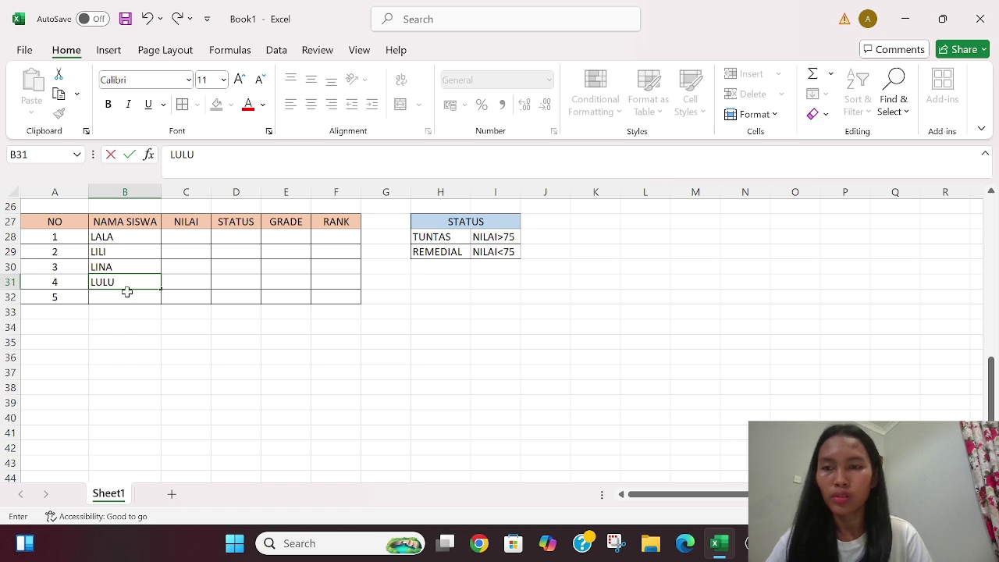
type("LU")
left_click(127, 296)
type("LA")
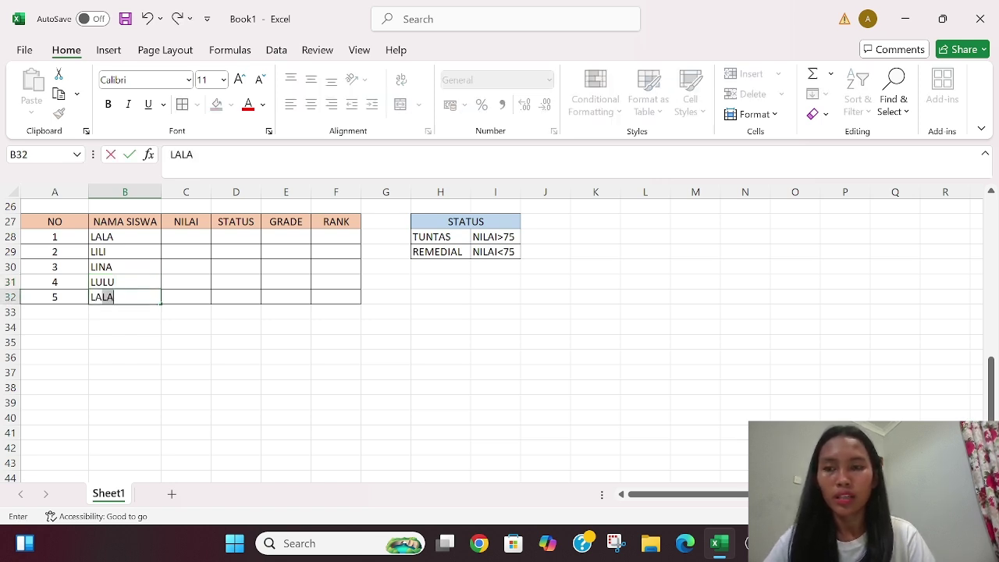
type("NI")
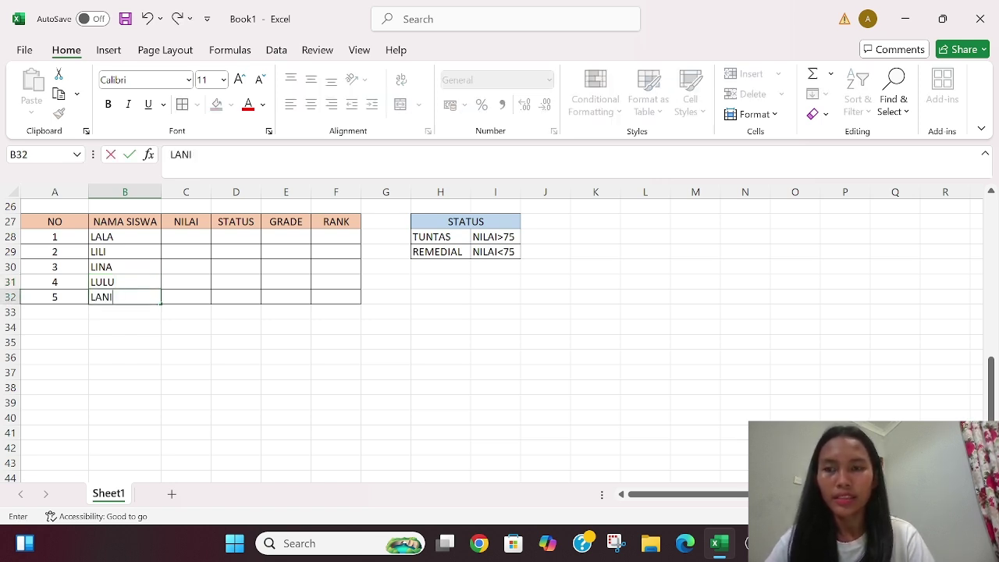
Step: Enter the scores 80, 95, 70, 40 and 60 in the NILAI column, C28:C32
left_click(181, 237)
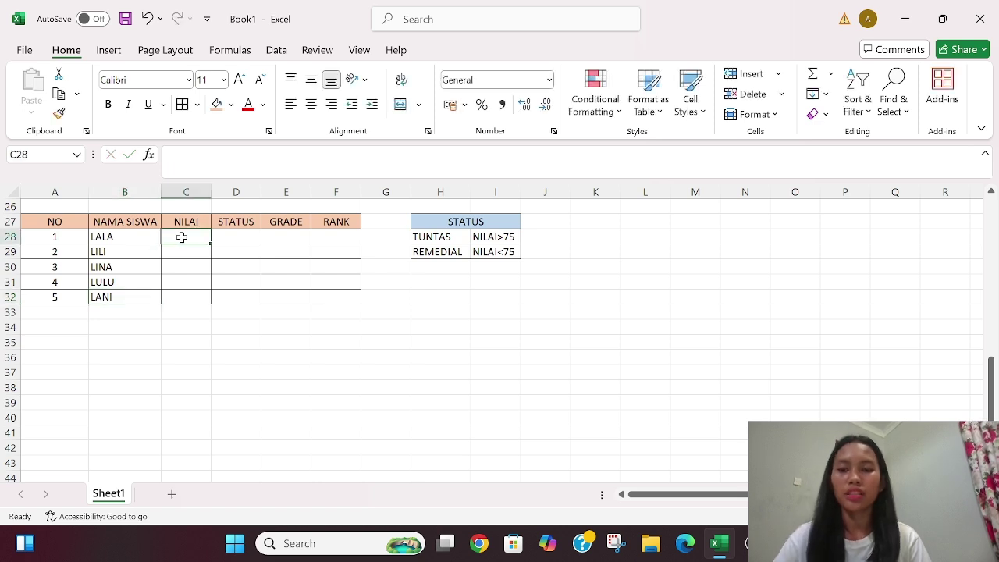
type("80")
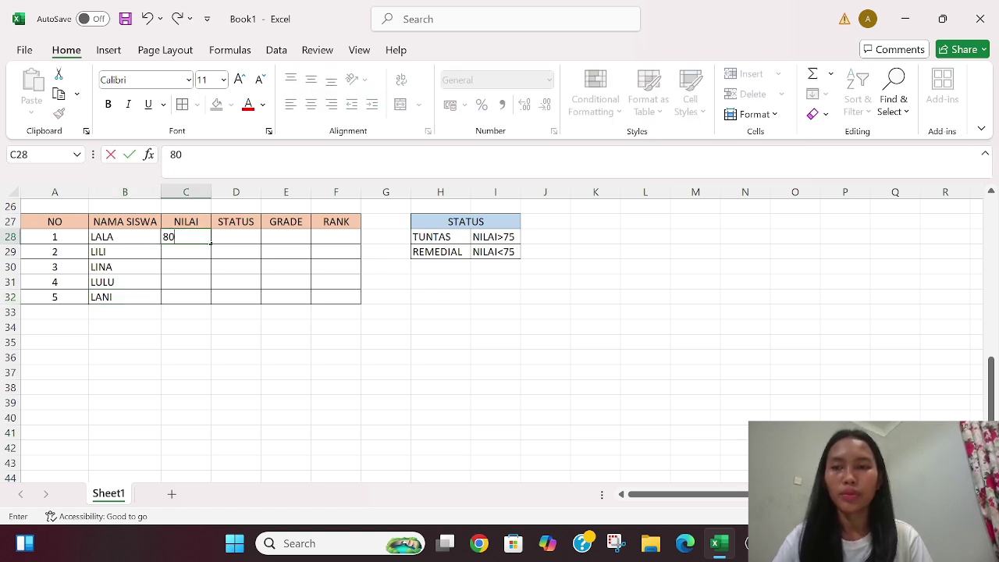
left_click(187, 250)
type("95")
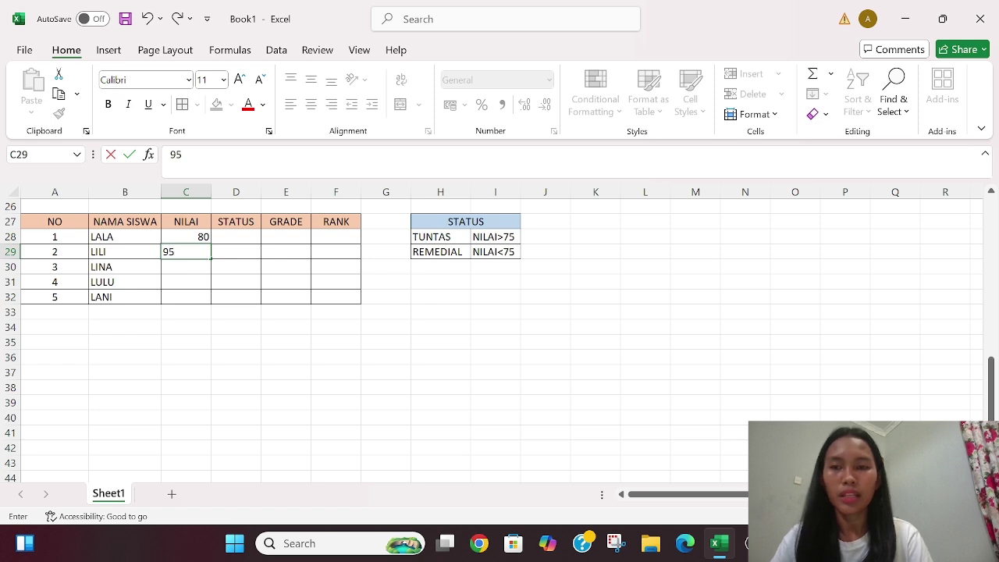
left_click(194, 268)
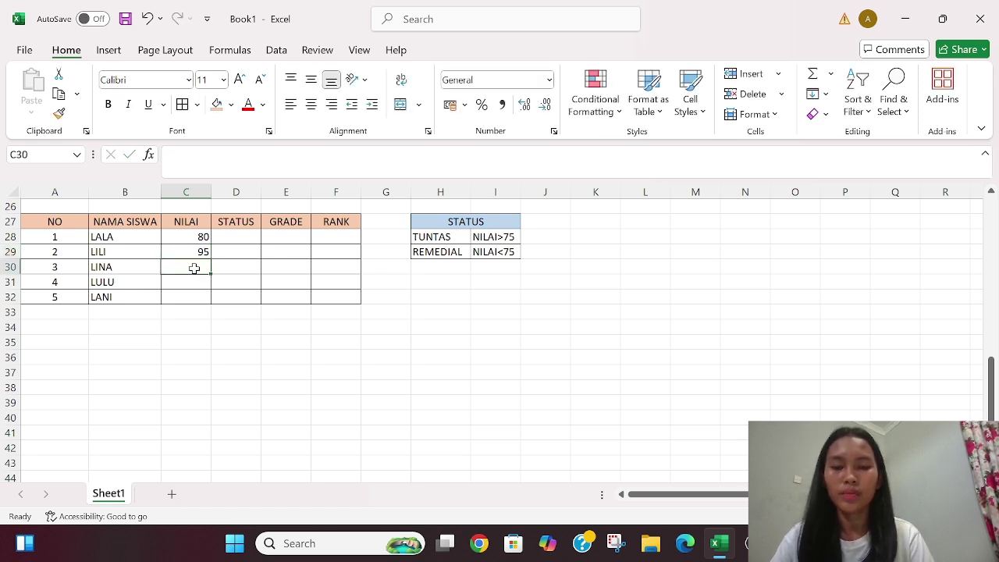
type("70")
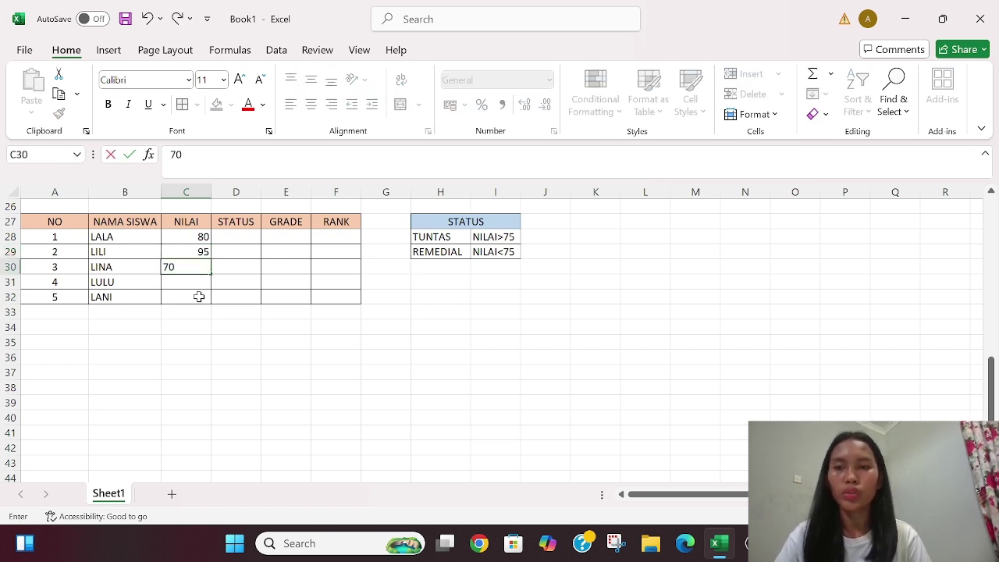
left_click(192, 284)
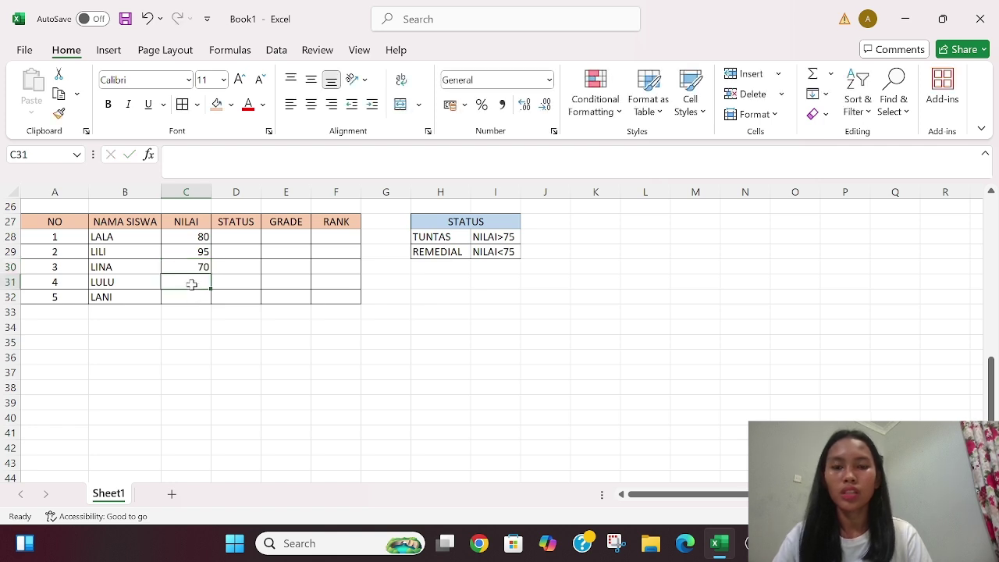
type("40")
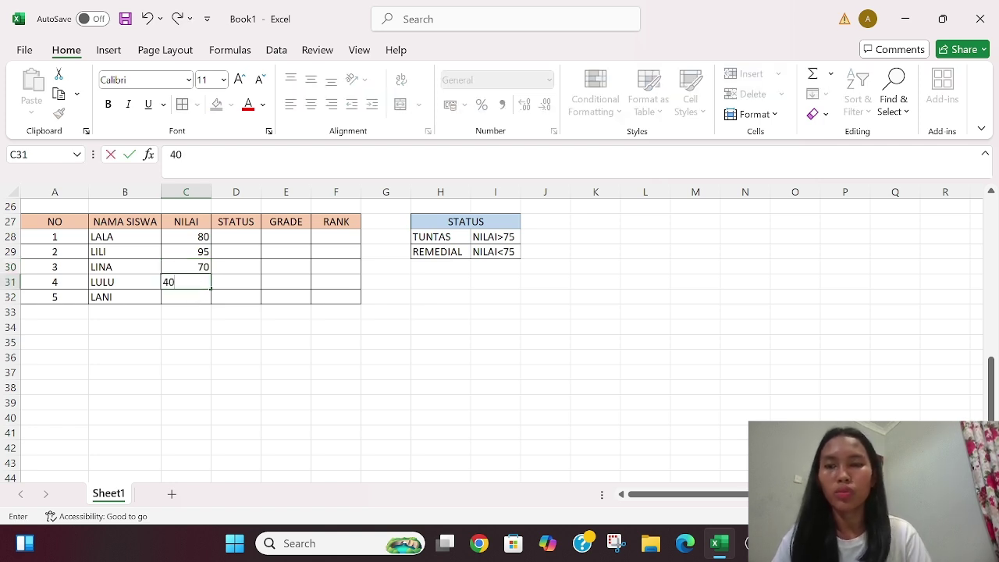
left_click(203, 300)
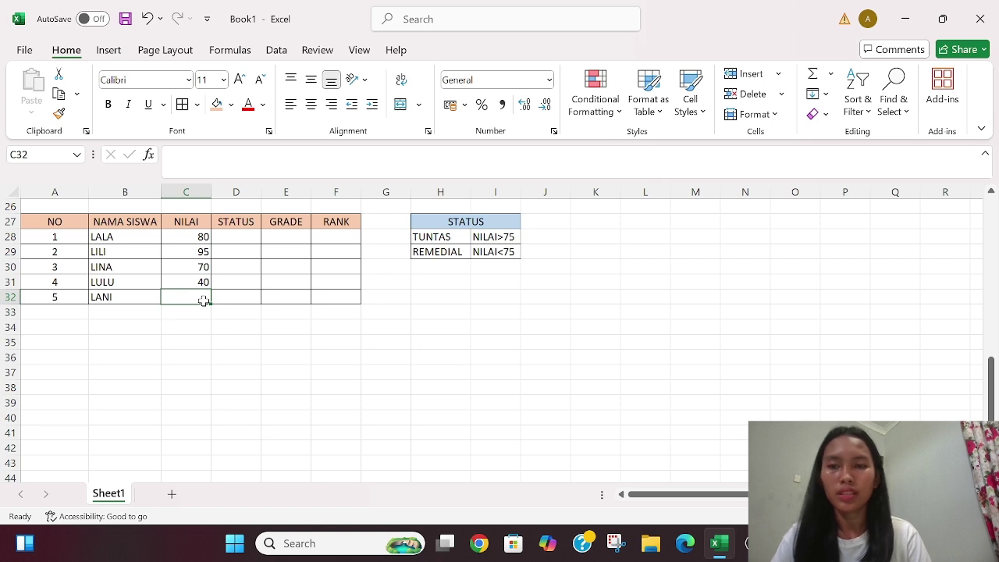
type("60")
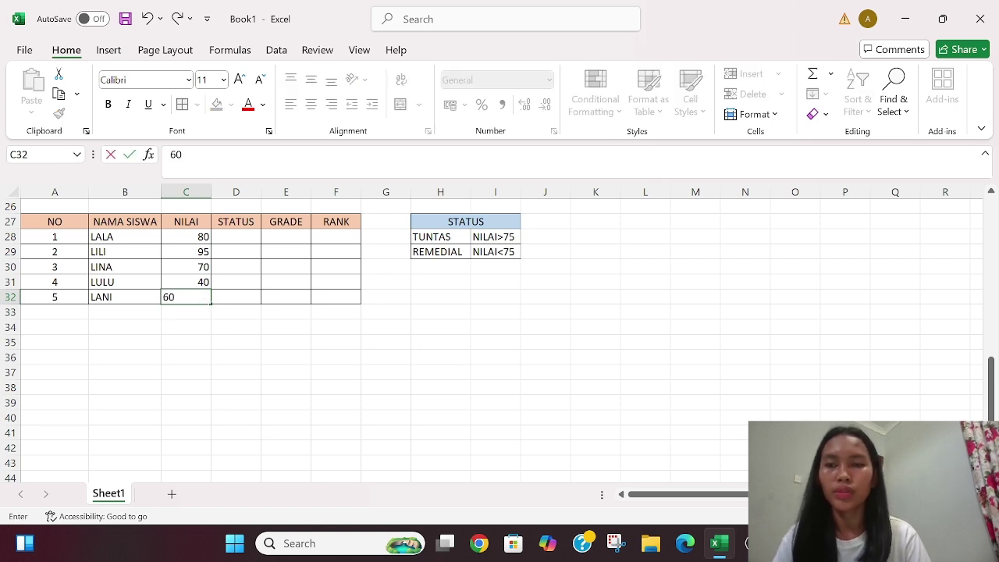
left_click(242, 236)
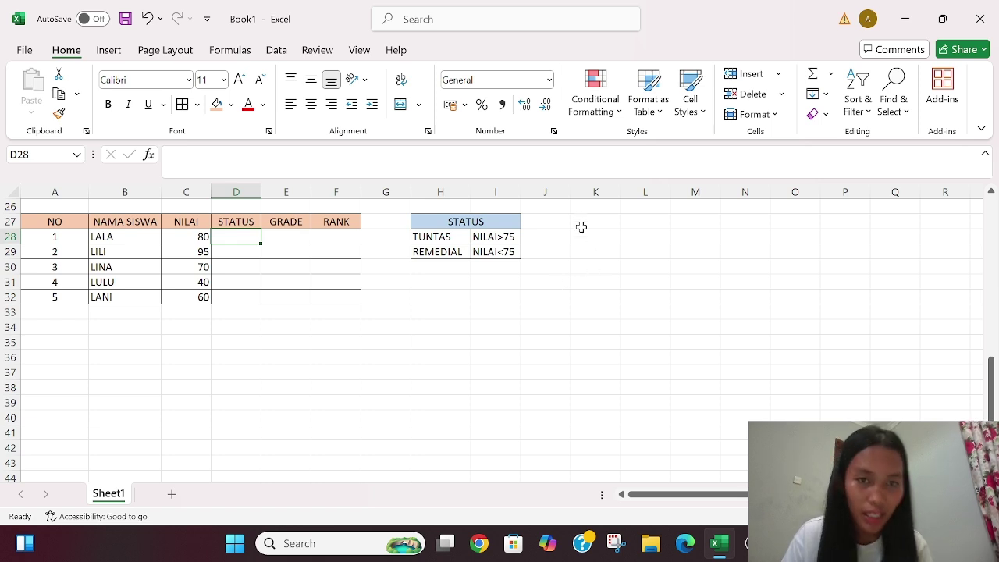
Step: Enter the heading STATUS in K27 for a second criteria table
left_click(580, 225)
type("S")
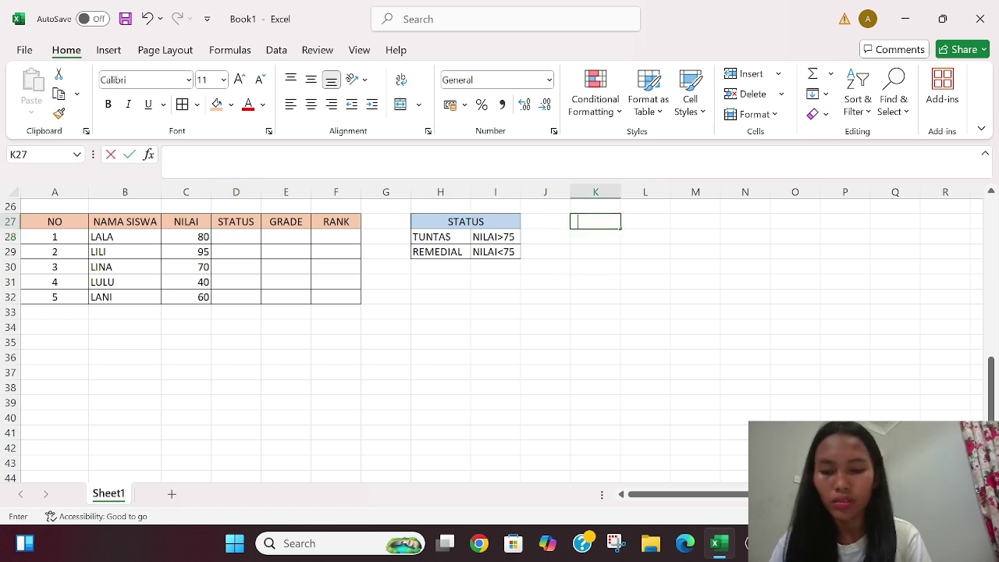
type("tatu")
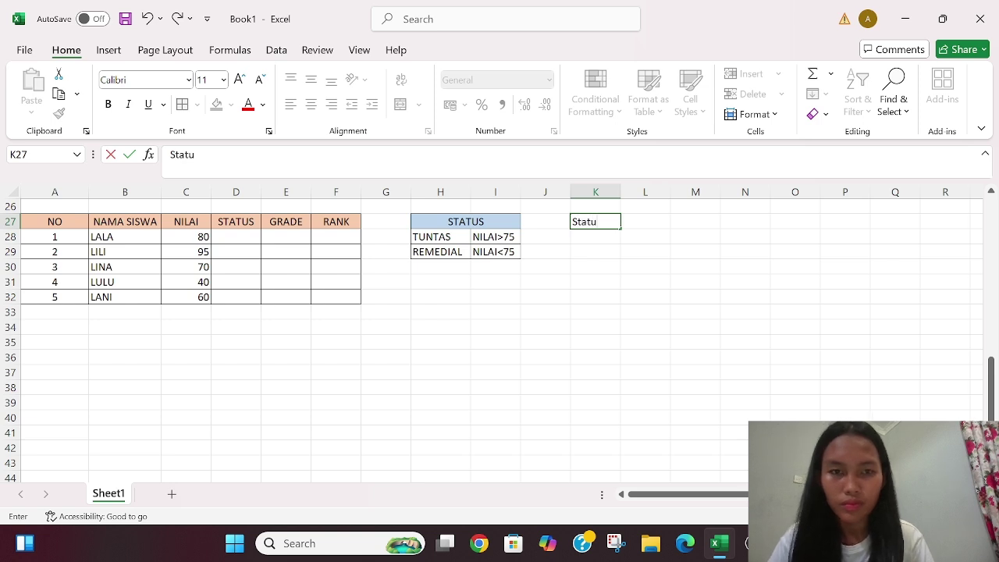
key("BackSpace")
key("BackSpace")
key("BackSpace")
type("TATUS")
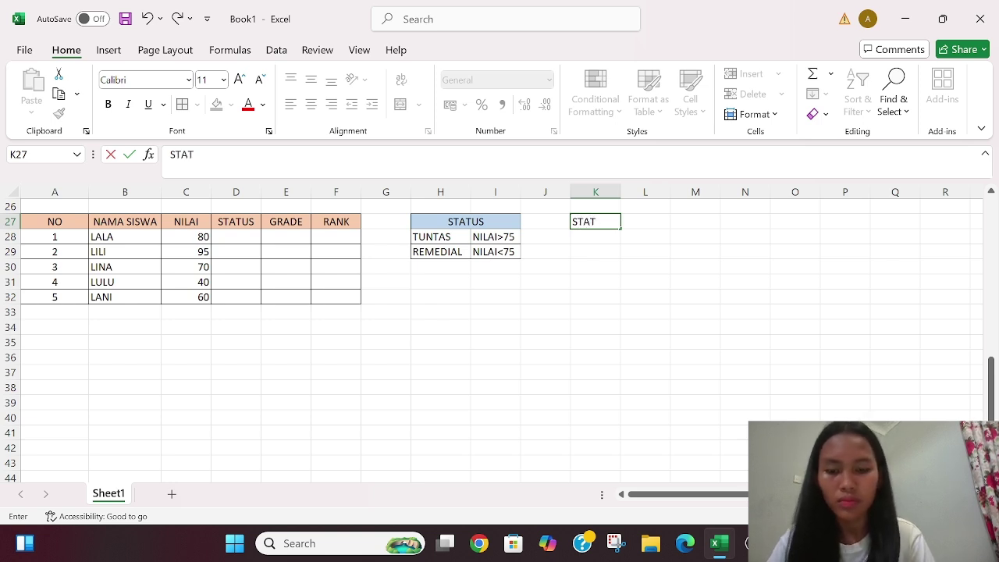
Step: Enter A in K28 and its score range 90-100 in L28
left_click(589, 236)
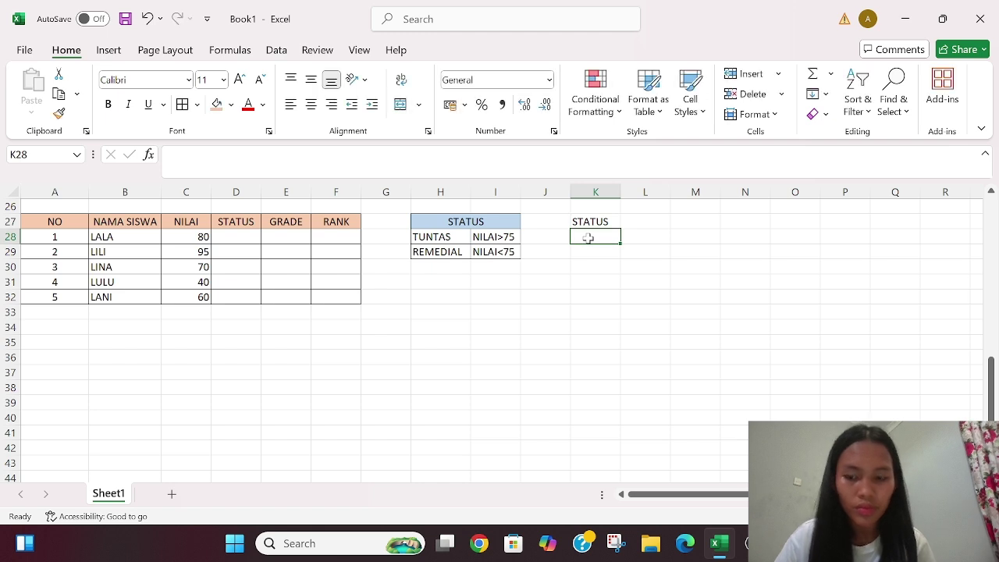
type("A")
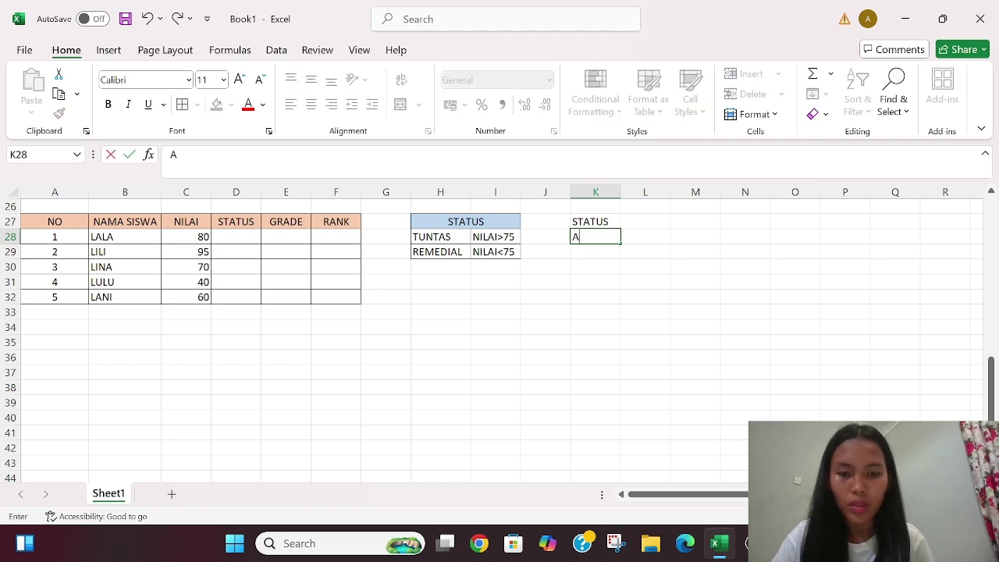
left_click(647, 238)
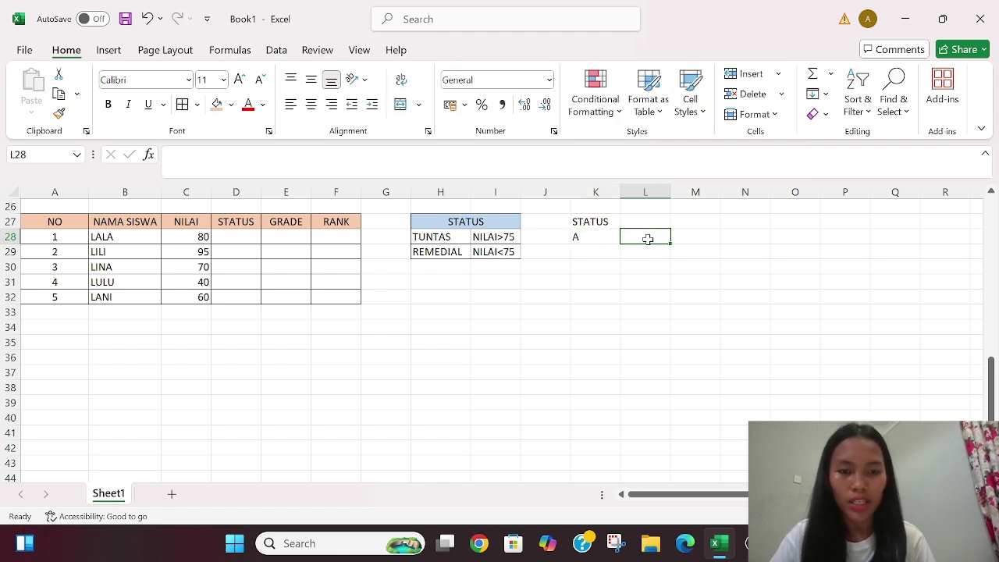
type("90")
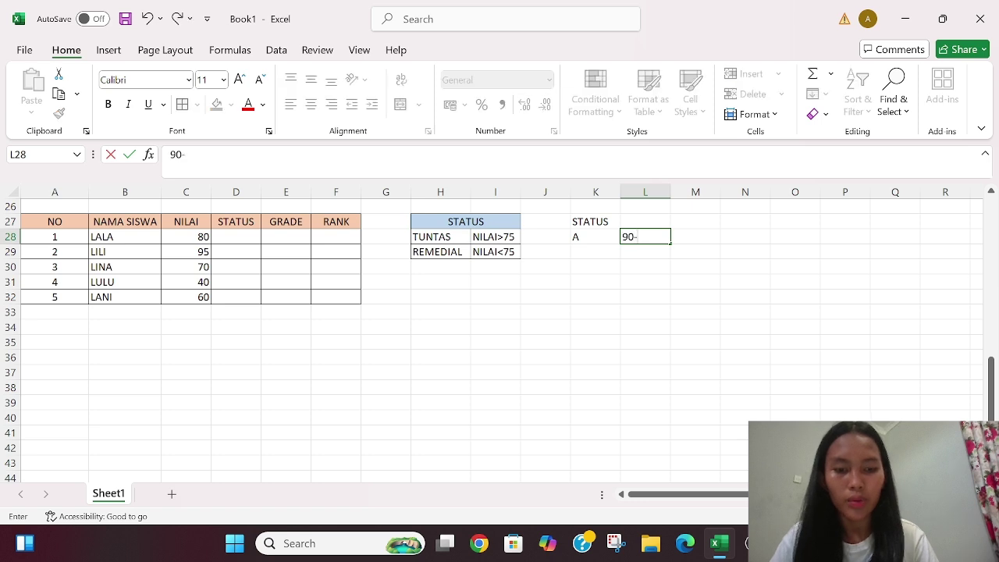
type("-100")
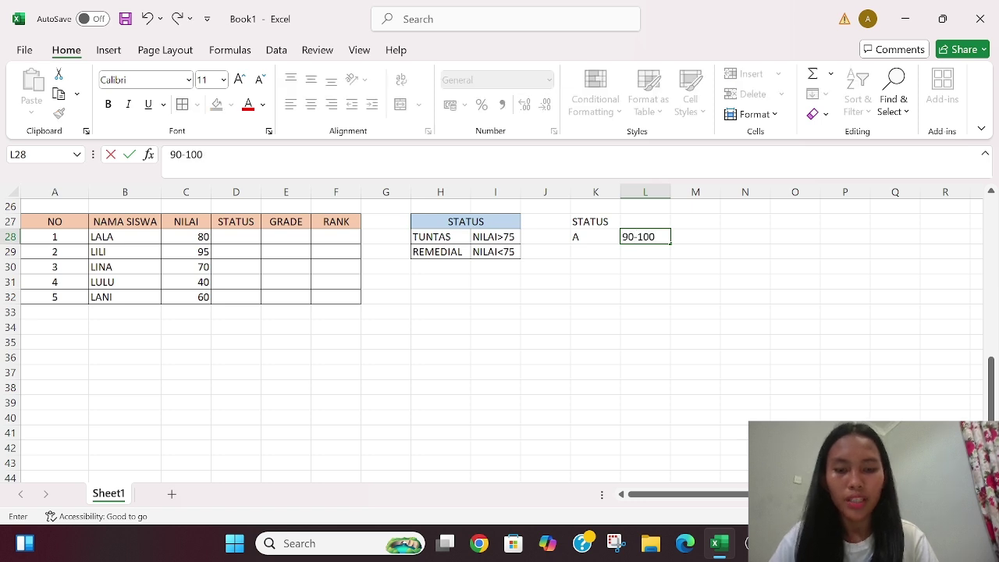
left_click(579, 252)
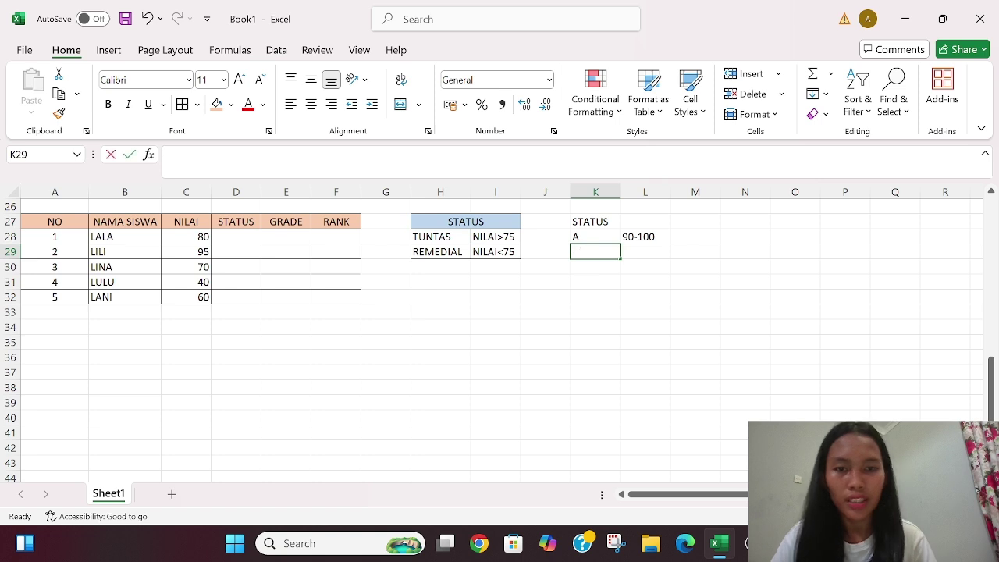
Step: Enter grade B with the range 80-89 and grade C with the range 70-79 in K29:L30
type("B")
left_click(646, 251)
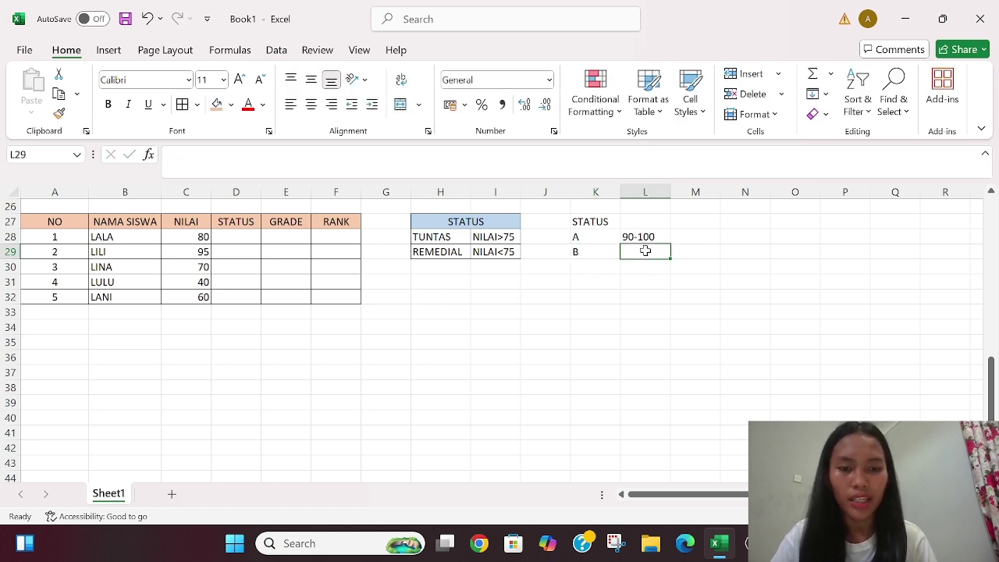
type("80-")
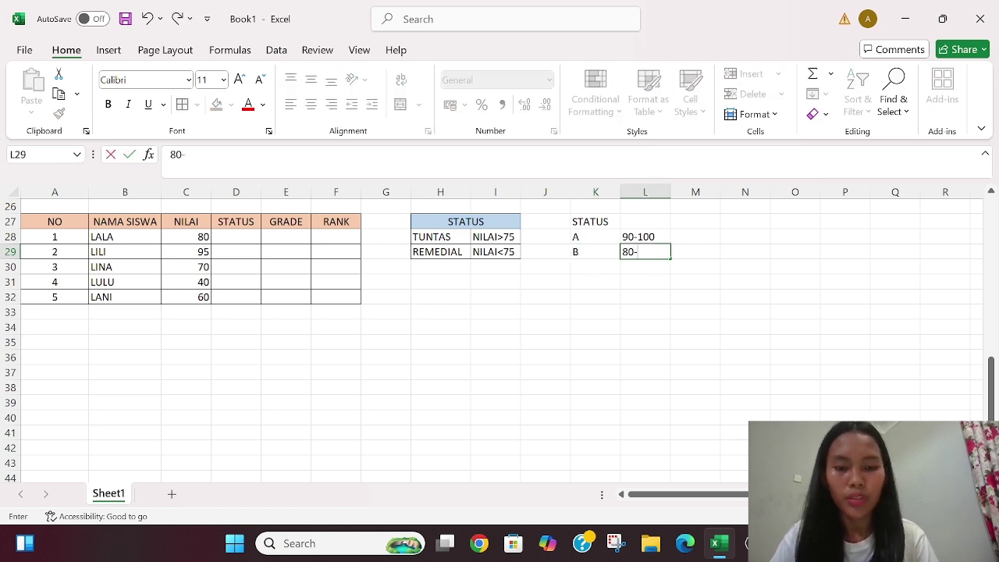
type("89")
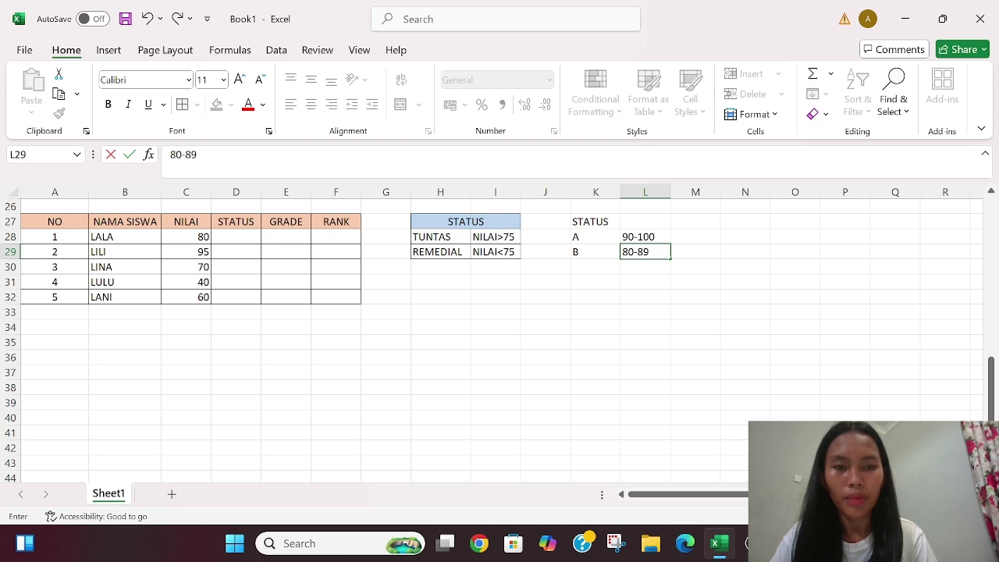
left_click(580, 268)
type("C")
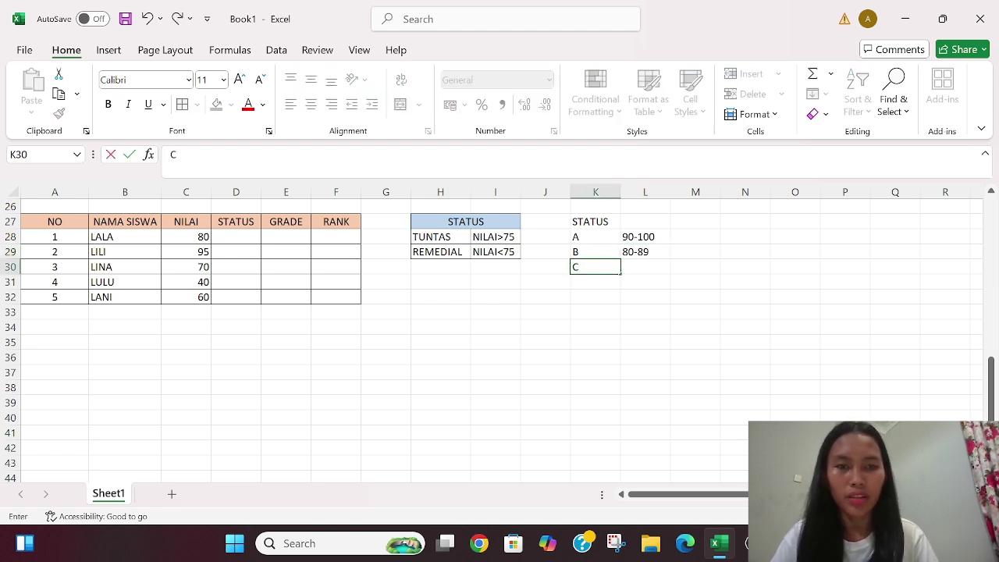
left_click(634, 268)
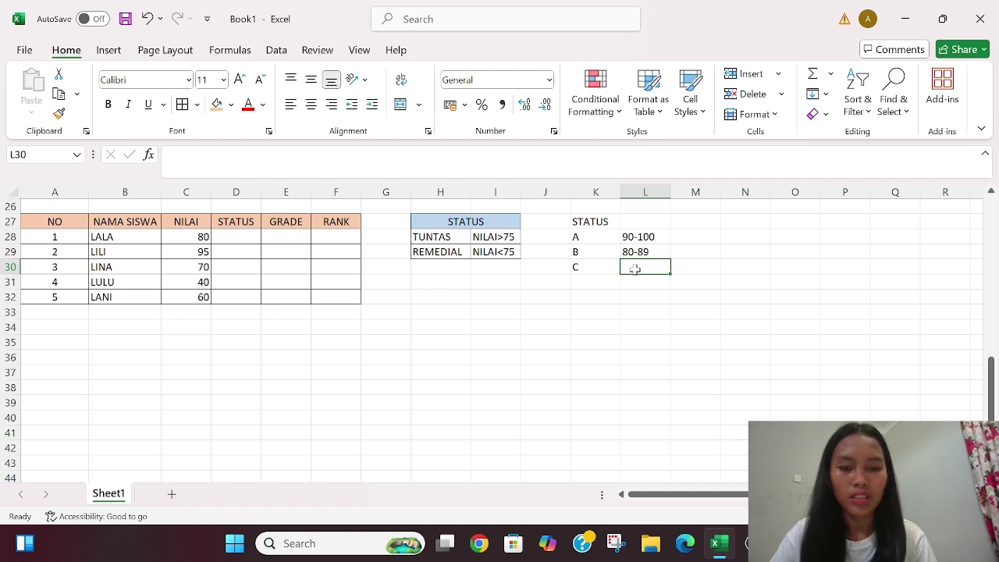
type("70-79")
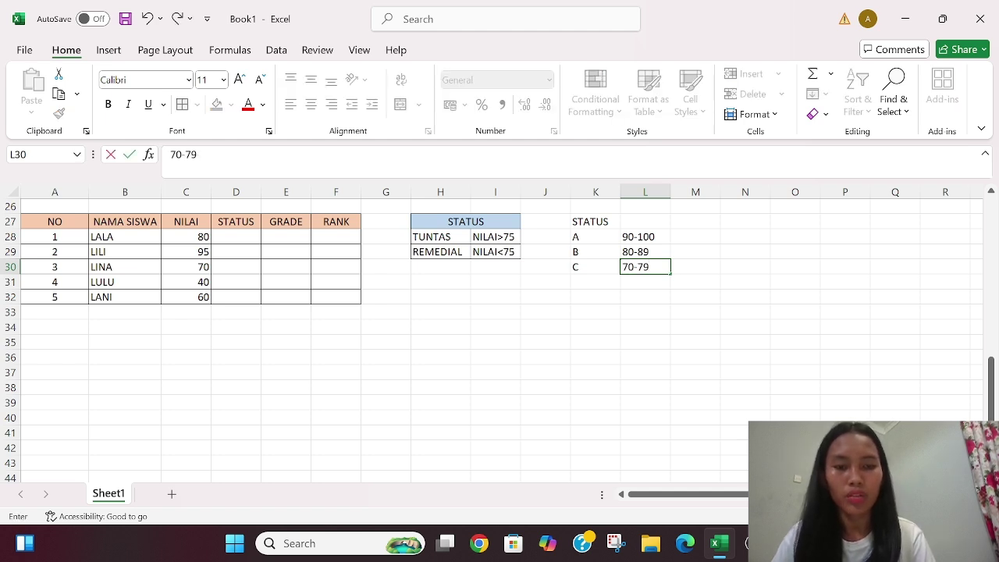
Step: Enter grade D with the range 60-69 and grade E with the range 0-50 in K31:L32
left_click(580, 281)
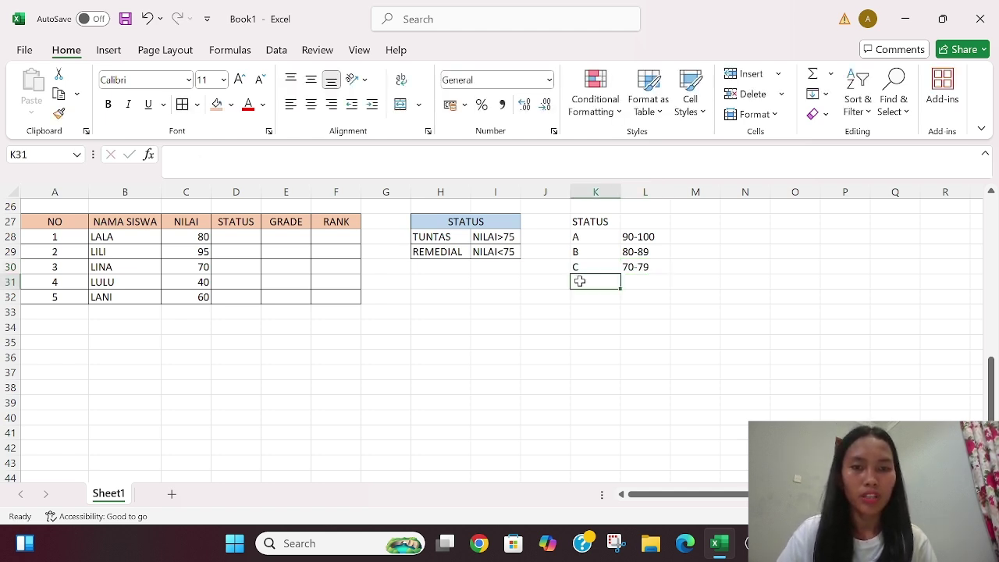
type("D")
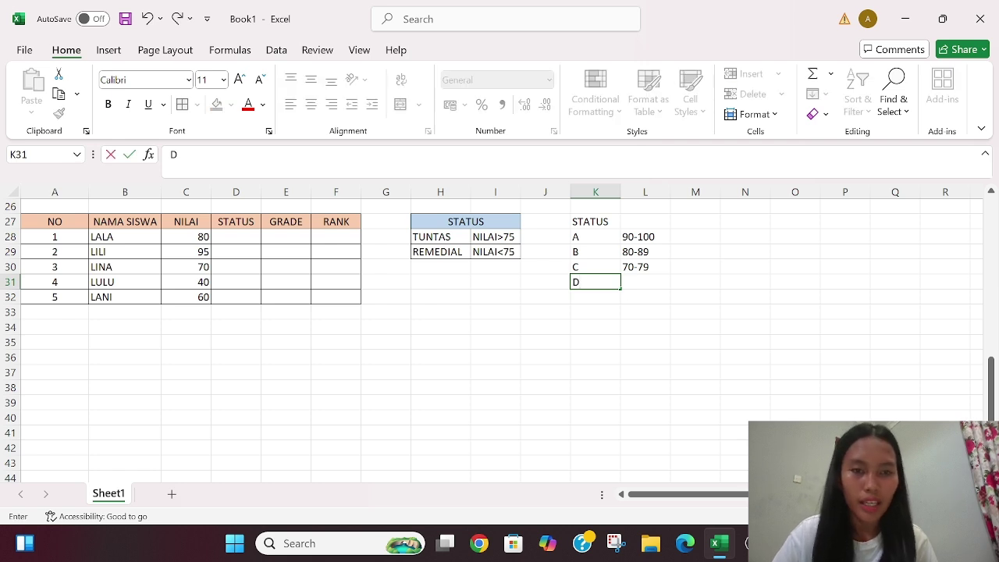
left_click(632, 283)
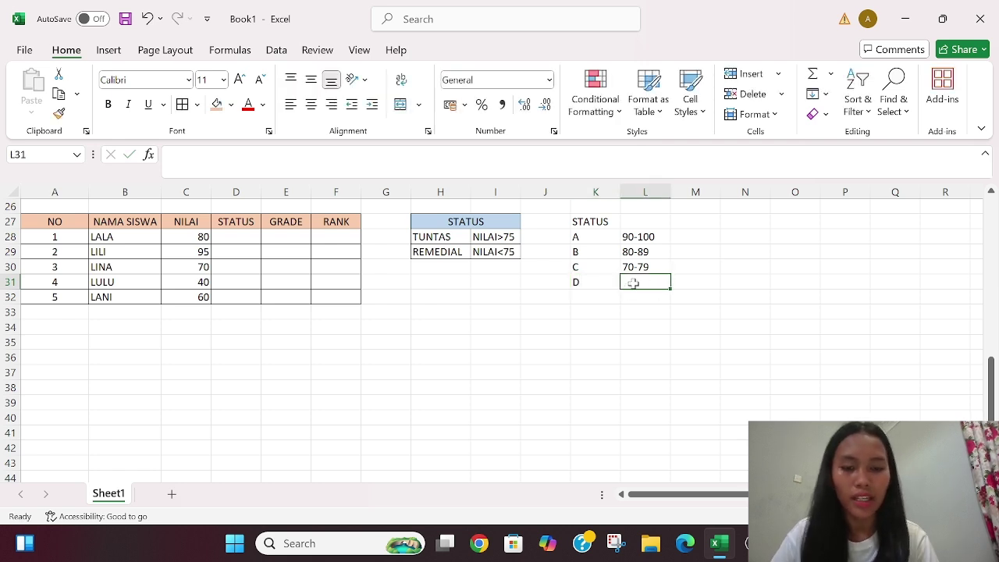
type("60-6")
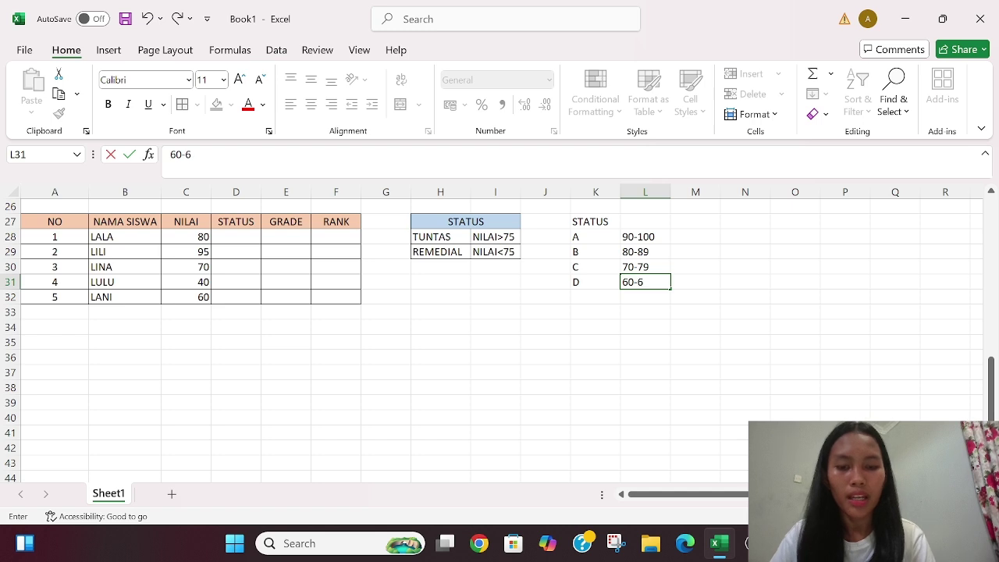
type("9")
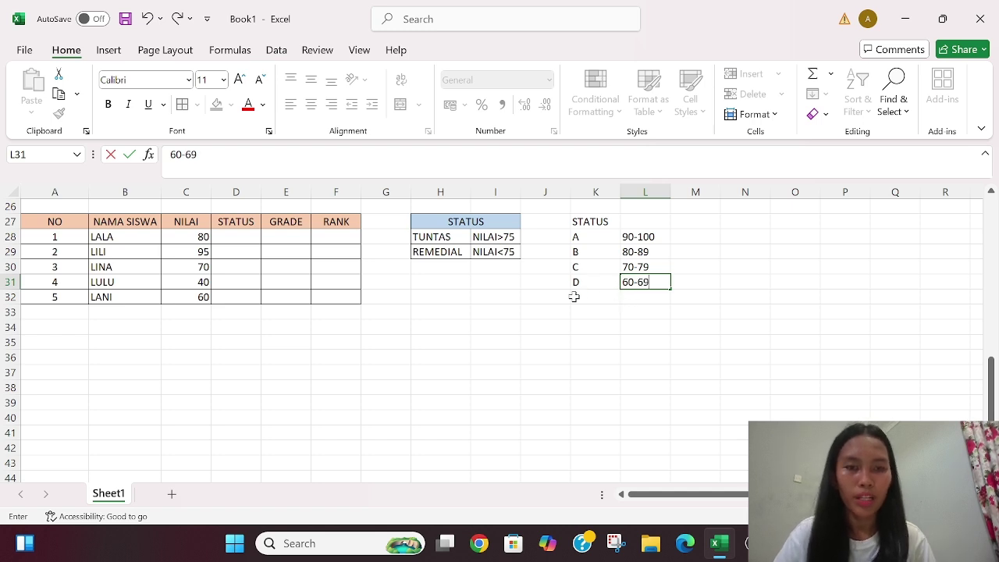
left_click(574, 296)
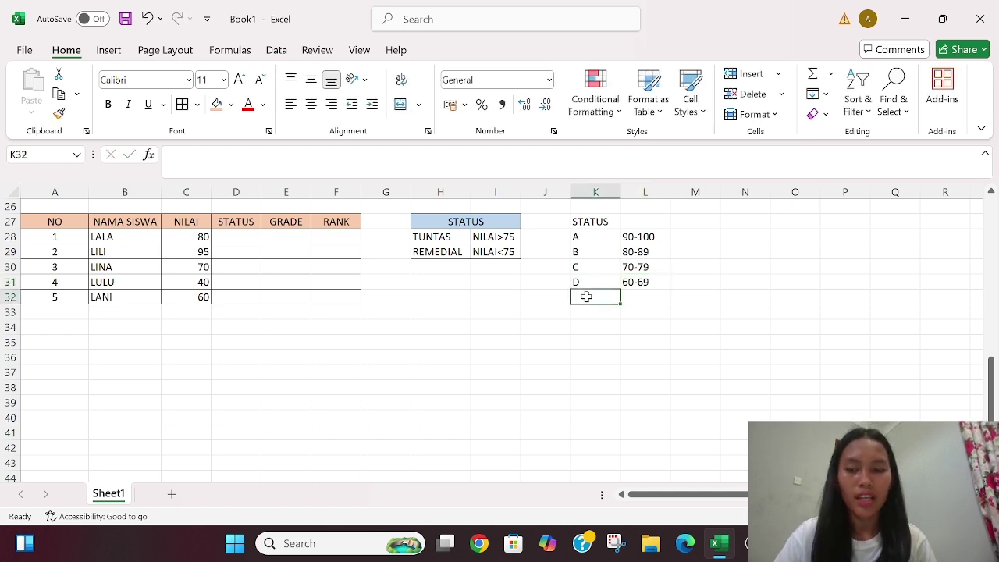
type("E")
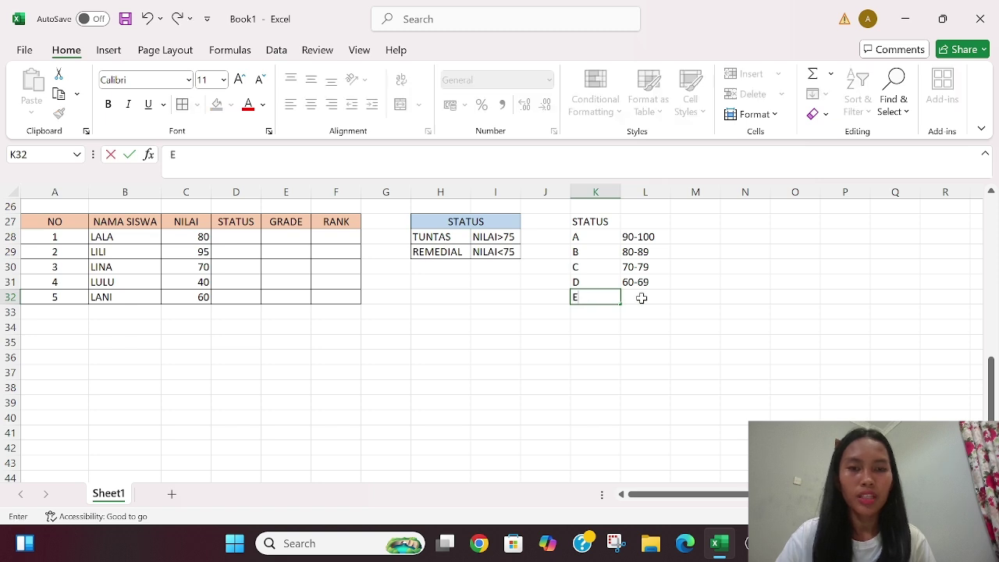
left_click(641, 298)
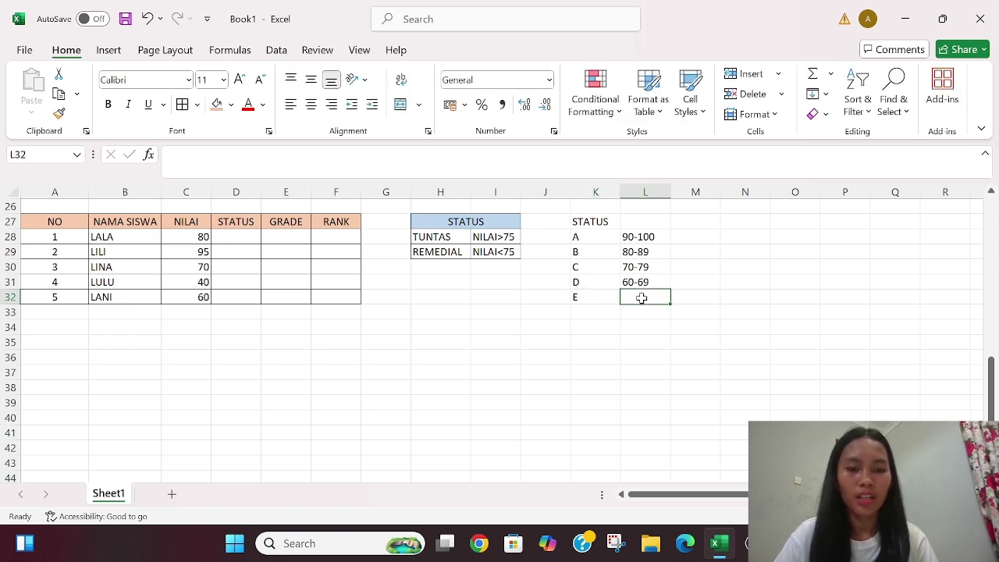
type("0-5")
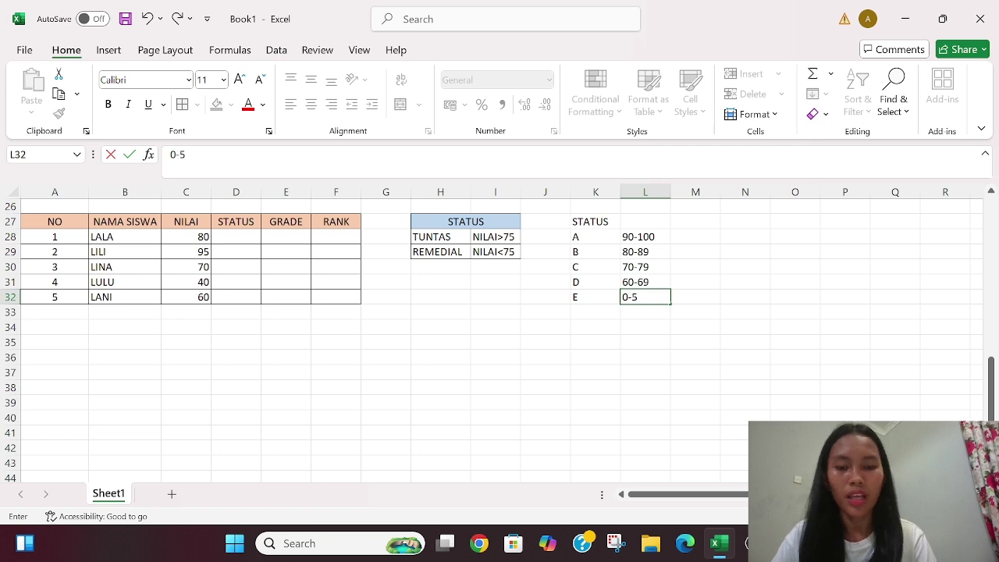
type("0")
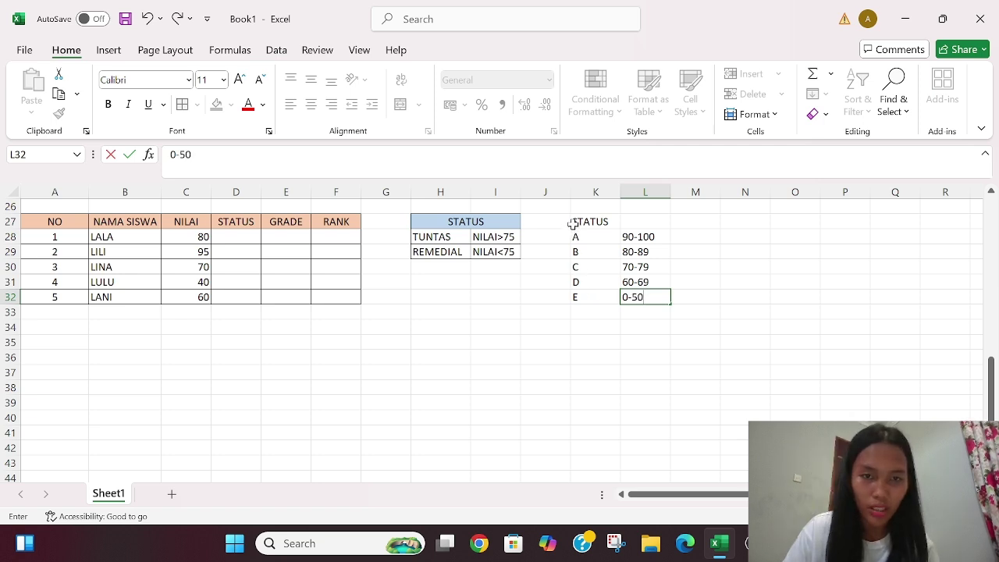
Step: Apply all borders to the grade criteria table, K27:L32
left_click_drag(575, 224, 633, 300)
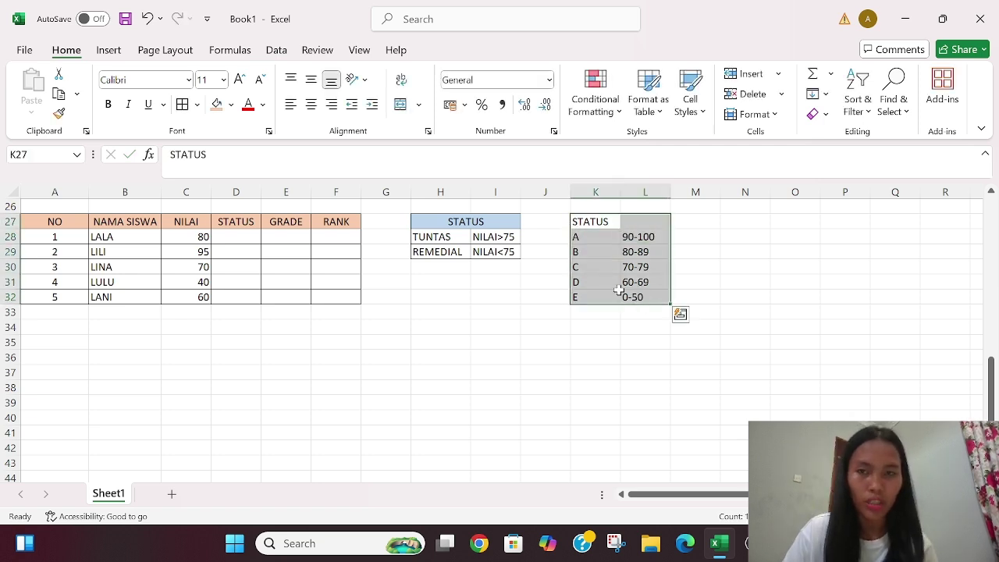
left_click(185, 106)
left_click(537, 295)
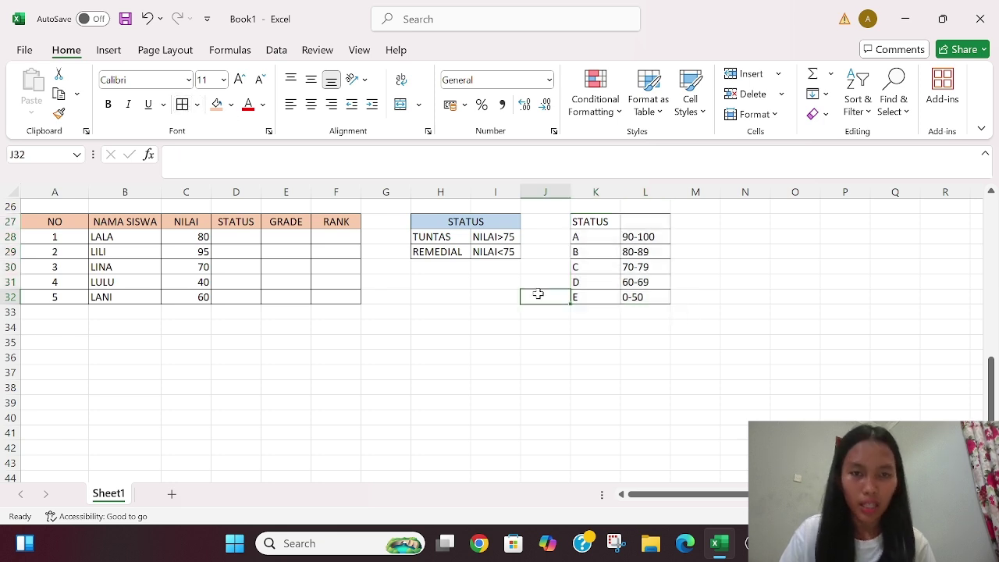
Step: Merge and center the STATUS heading across K27:L27 and fill it with the same light blue as the H27 heading
left_click_drag(592, 225, 647, 224)
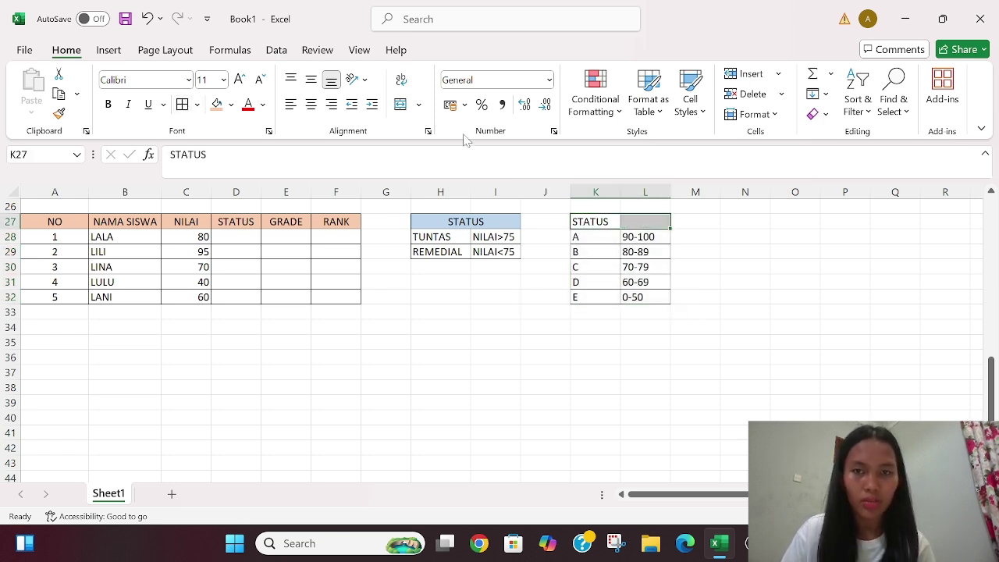
left_click(401, 106)
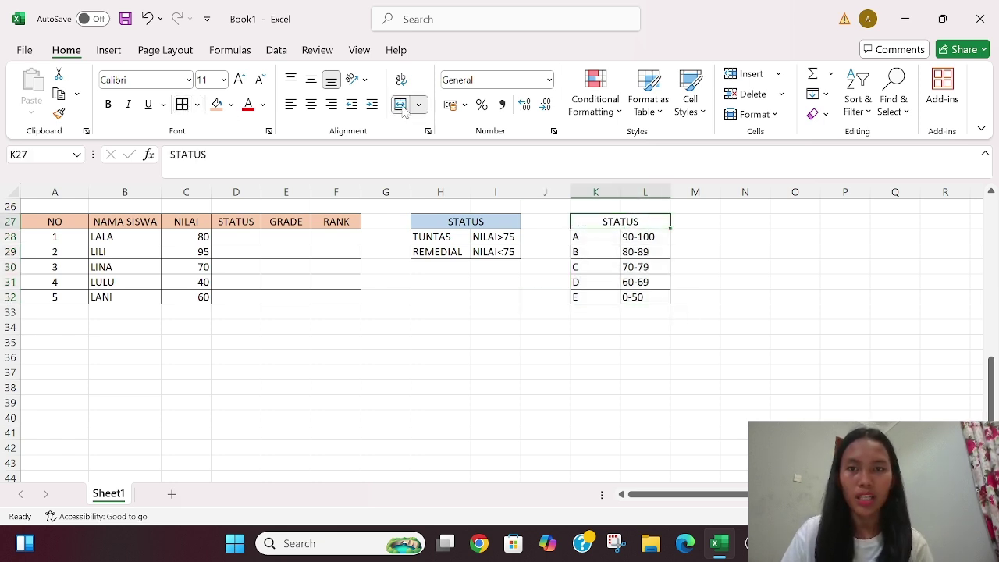
left_click(216, 104)
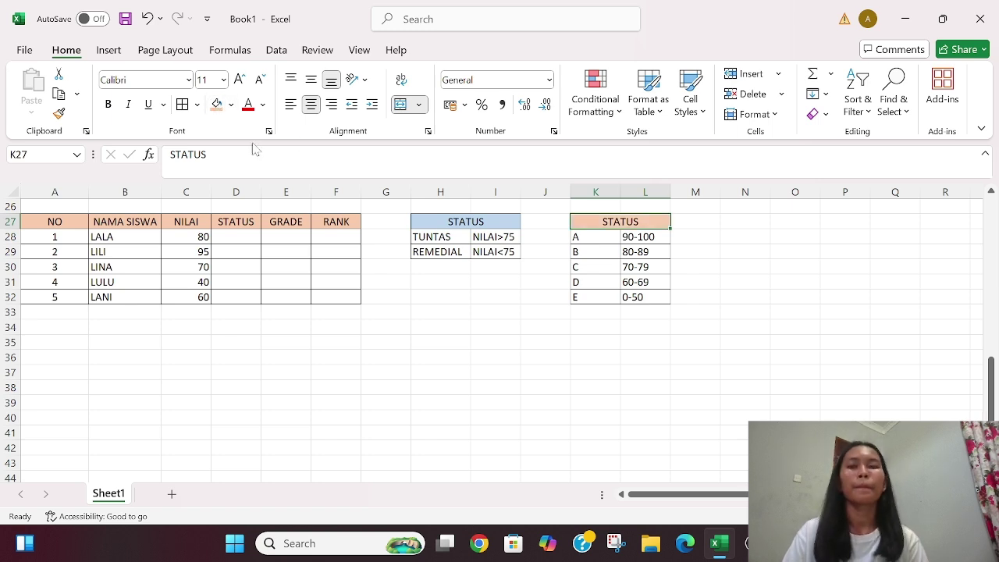
left_click(231, 106)
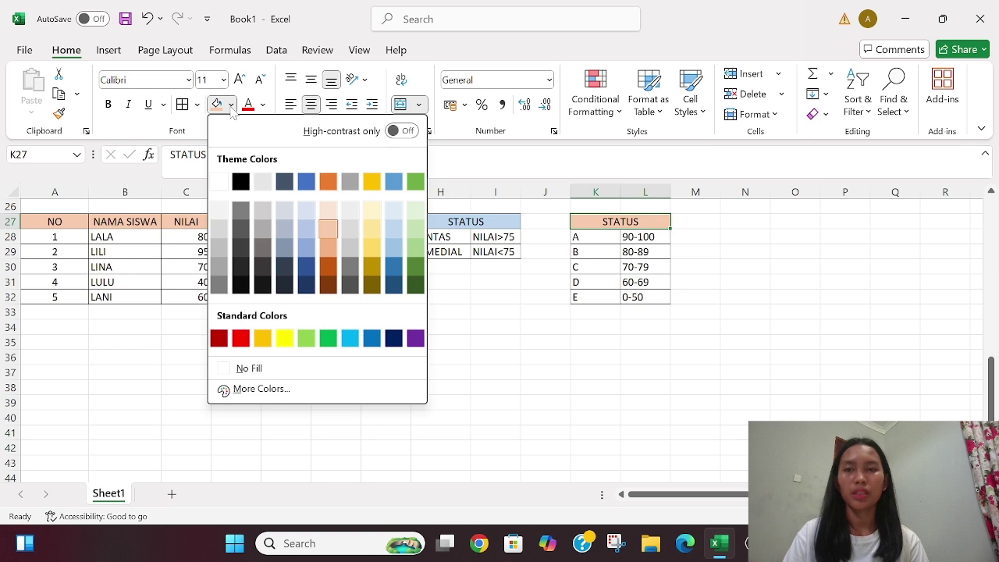
left_click(390, 228)
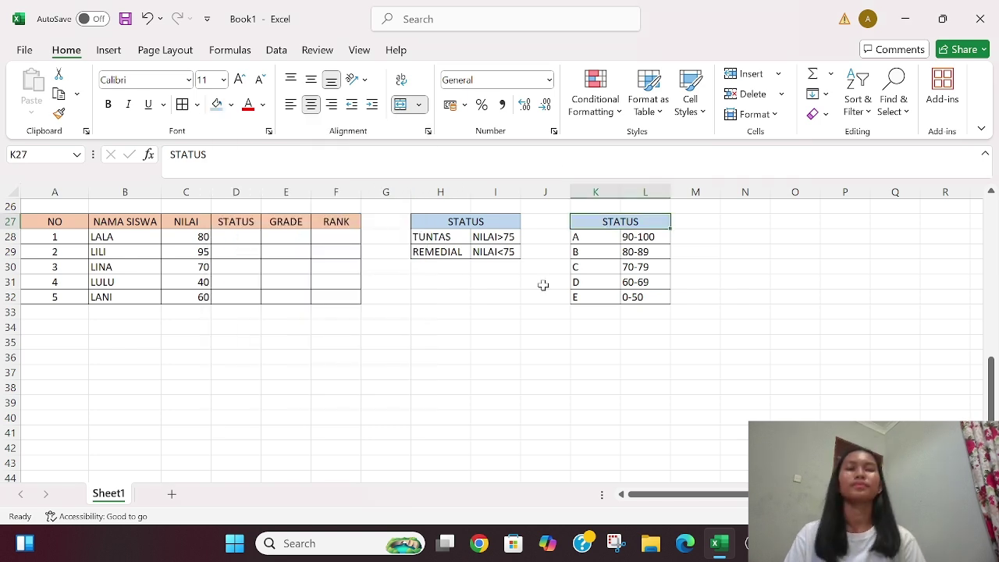
Step: Start an IF formula in D28, the first STATUS cell, with the condition C28>75 and the result "TUNTAS"
scroll(543, 285, "left", 1)
scroll(245, 220, "right", 1)
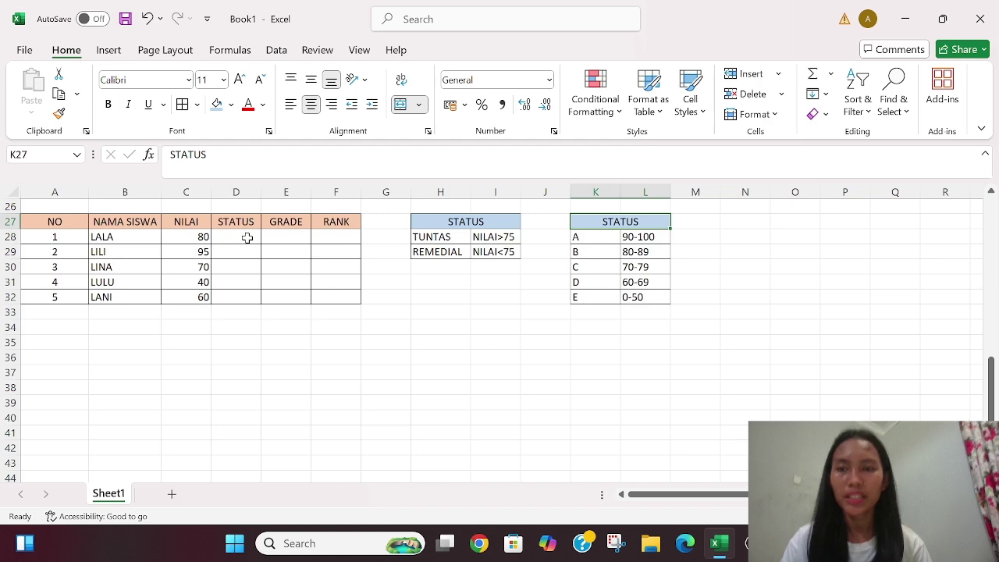
scroll(247, 237, "up", 1)
scroll(246, 237, "up", 1)
scroll(248, 236, "down", 1)
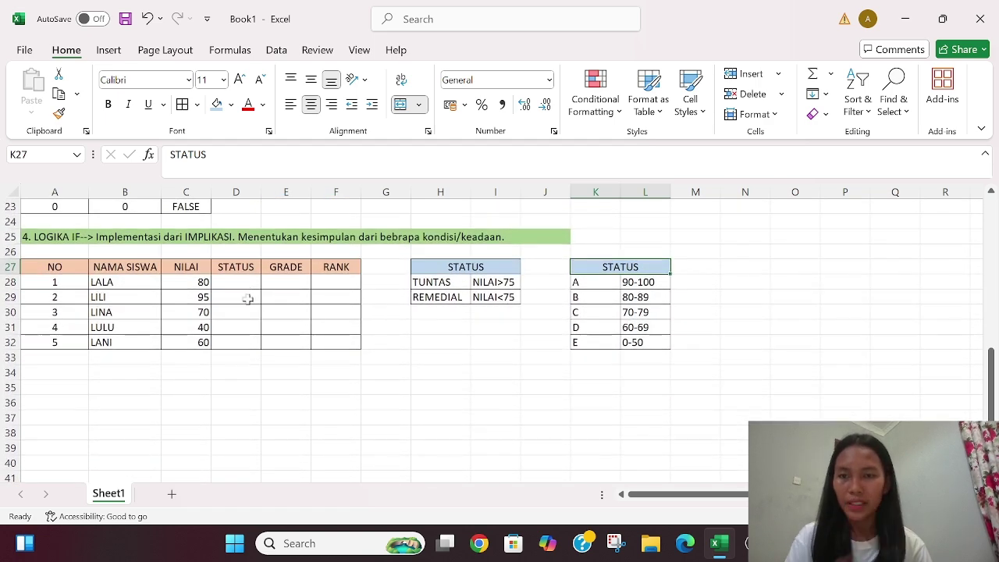
left_click(241, 282)
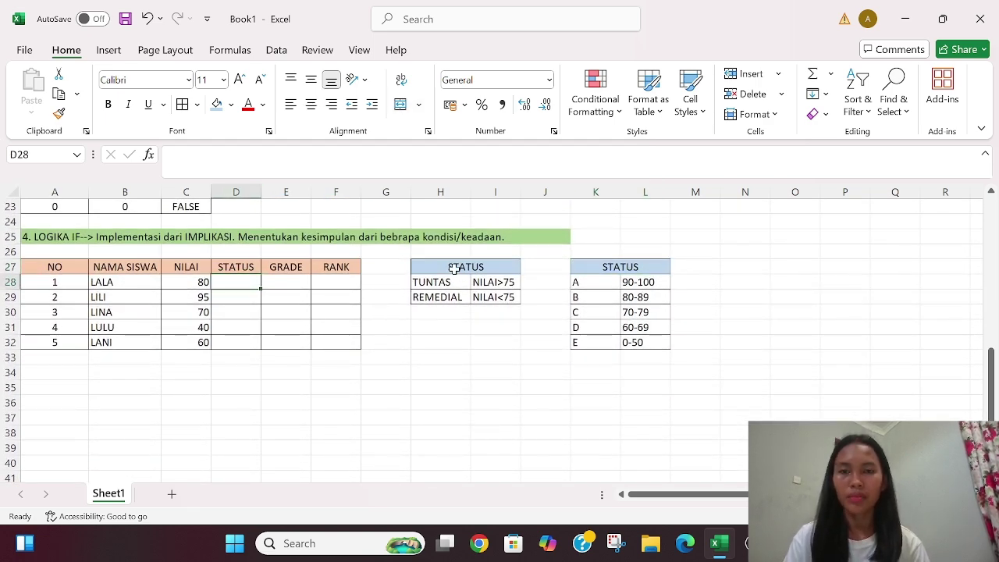
key("F2")
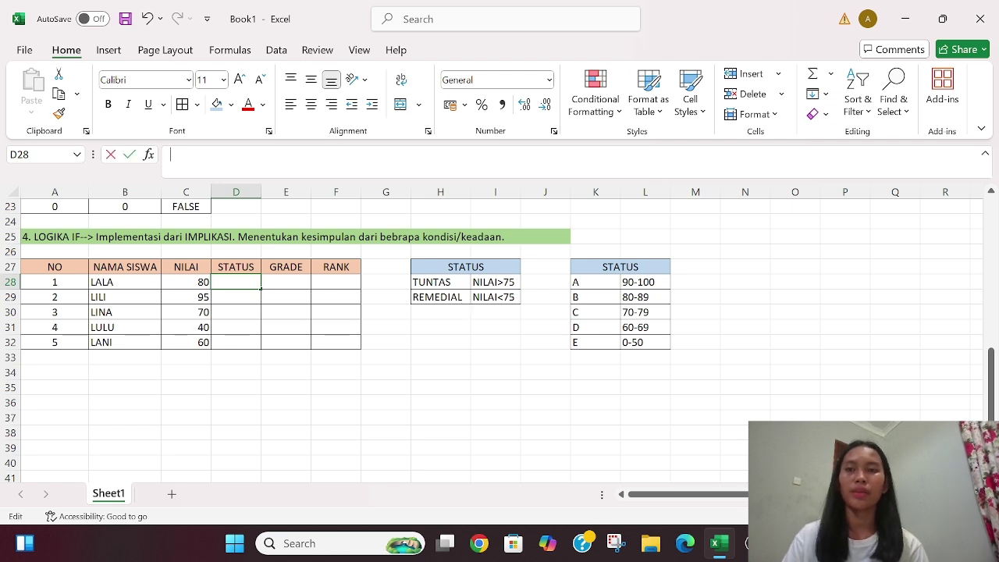
type("=")
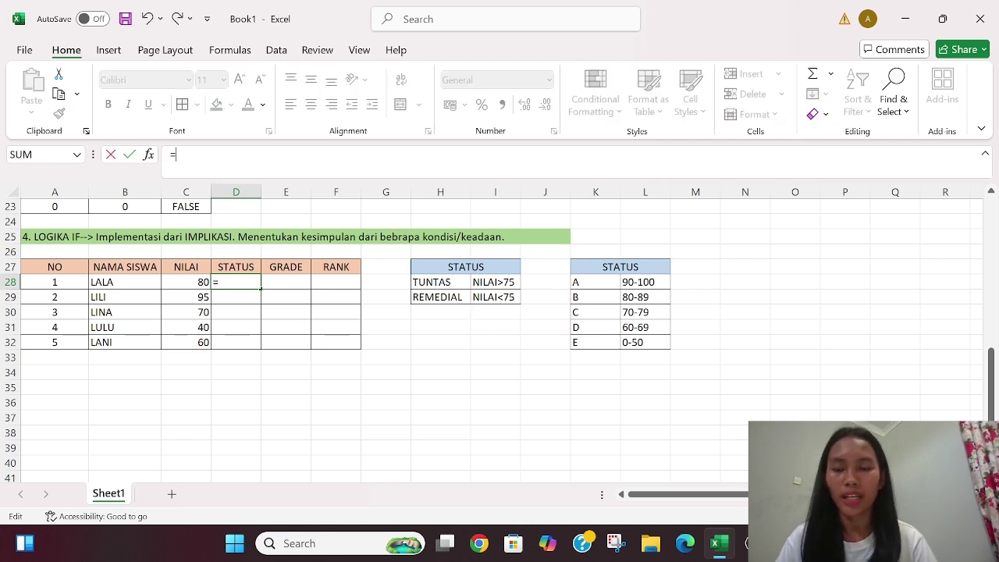
type("IF")
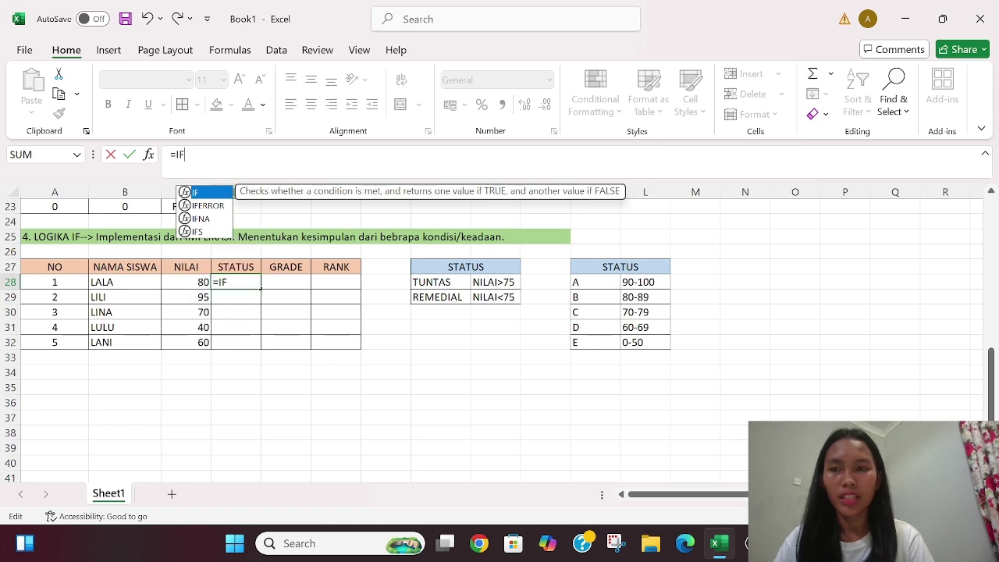
type("(")
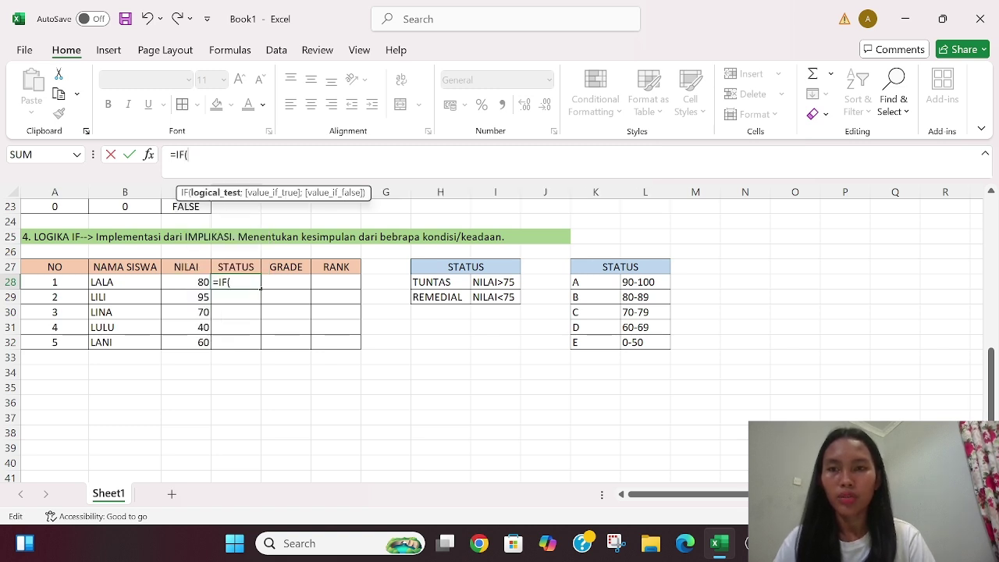
left_click(197, 281)
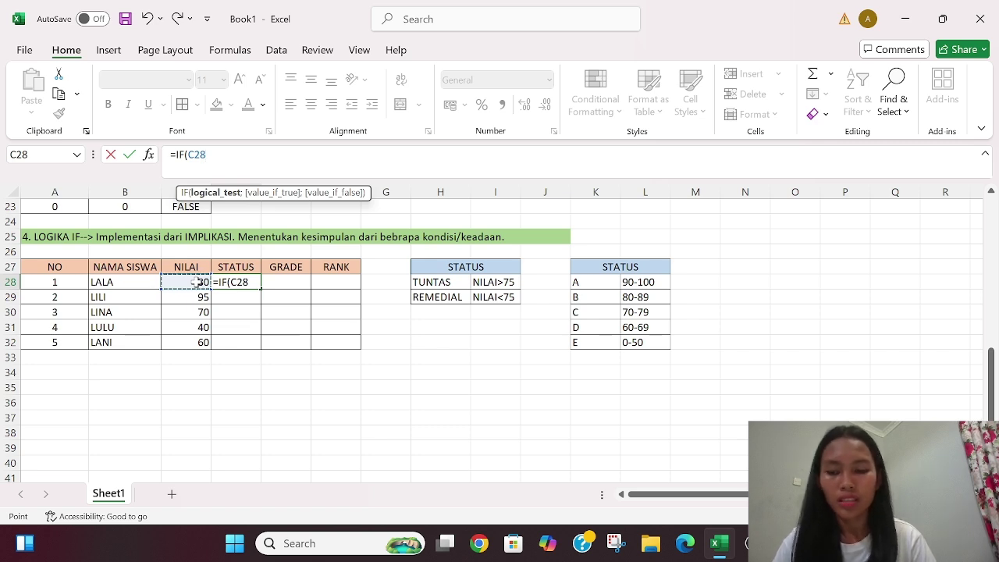
type(">")
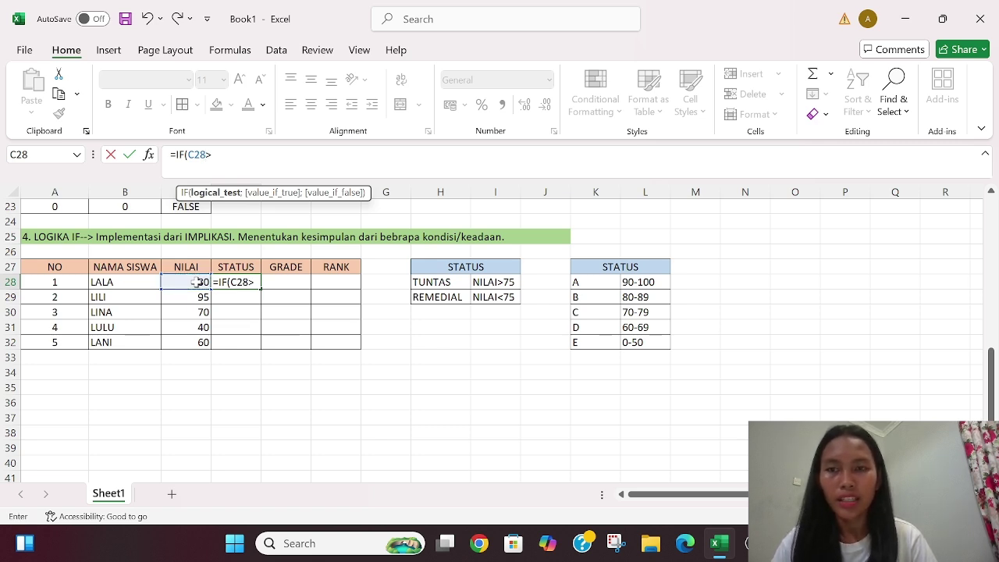
type("75")
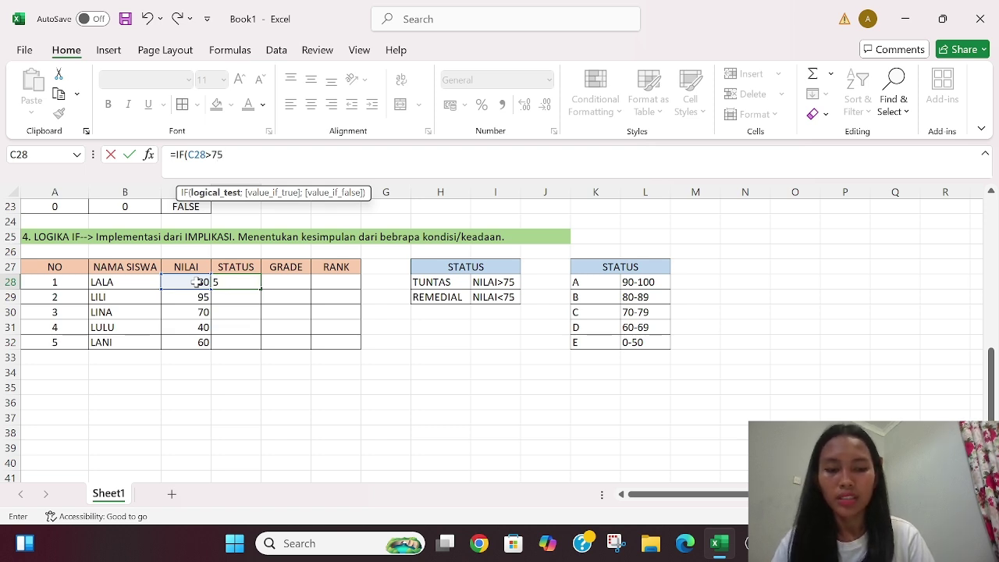
type("\"")
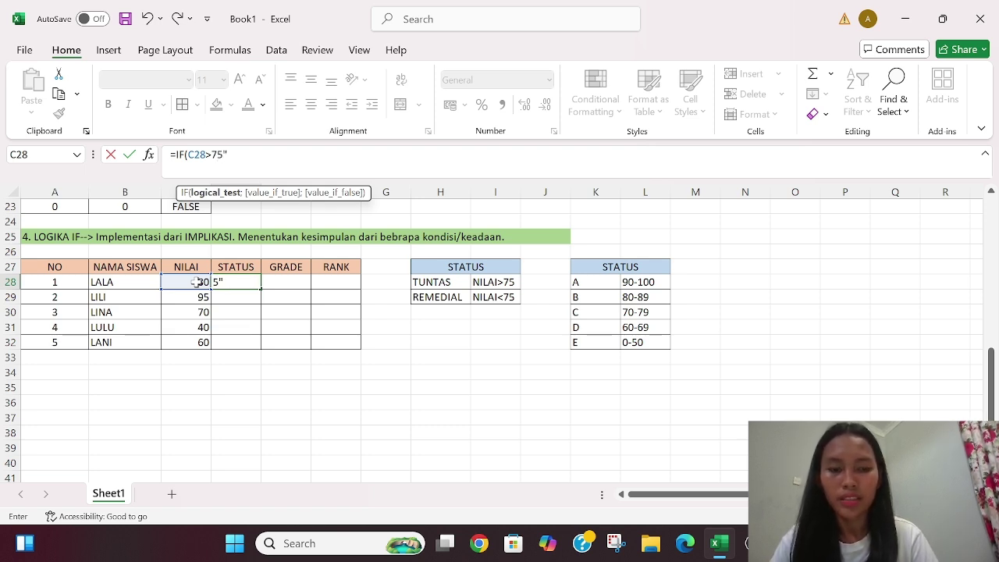
type("TUNTAS")
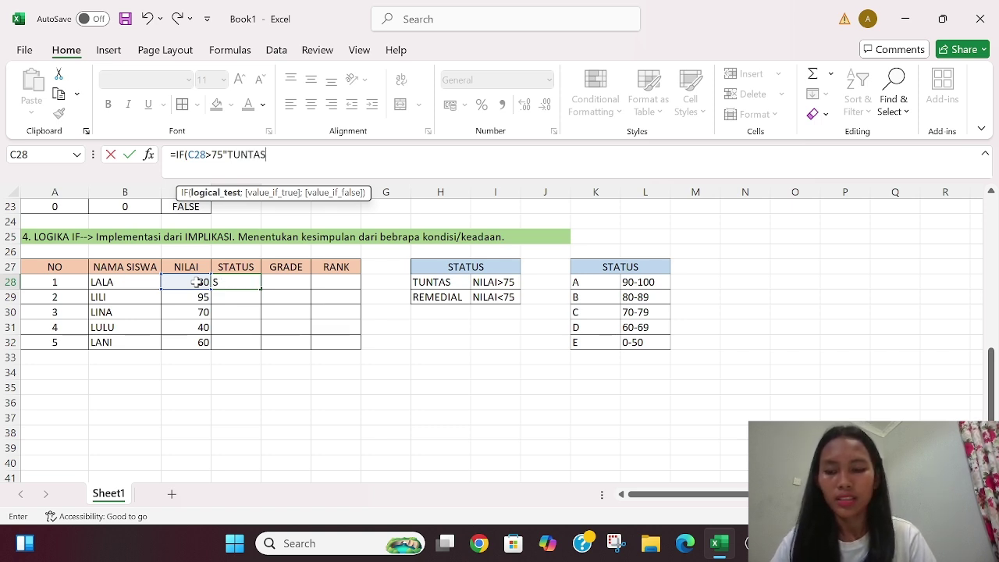
type("\";")
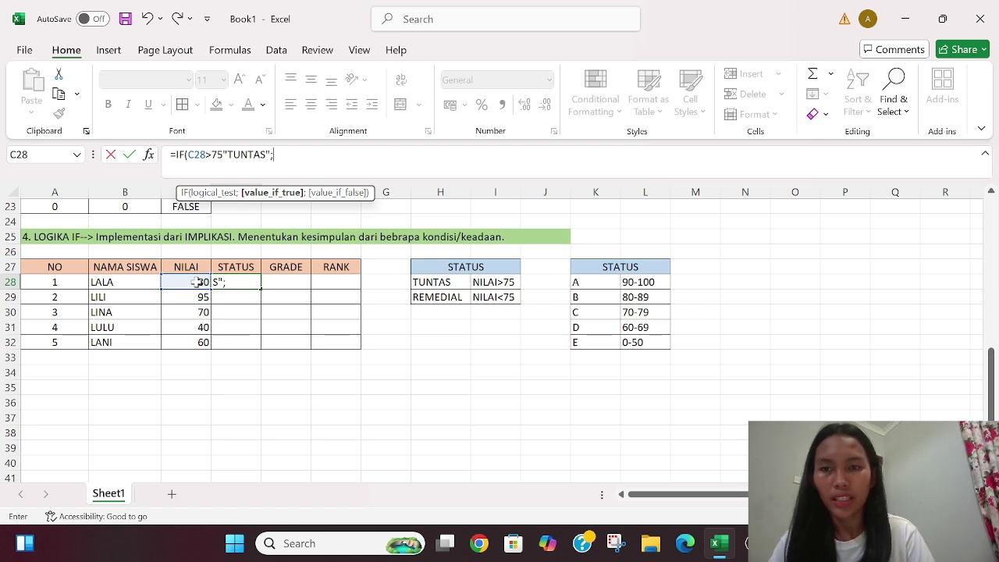
Step: Nest a second IF in the D28 formula with the condition C28<75 and the result "REMEDIAL", close both parentheses and try to enter it
type("IF")
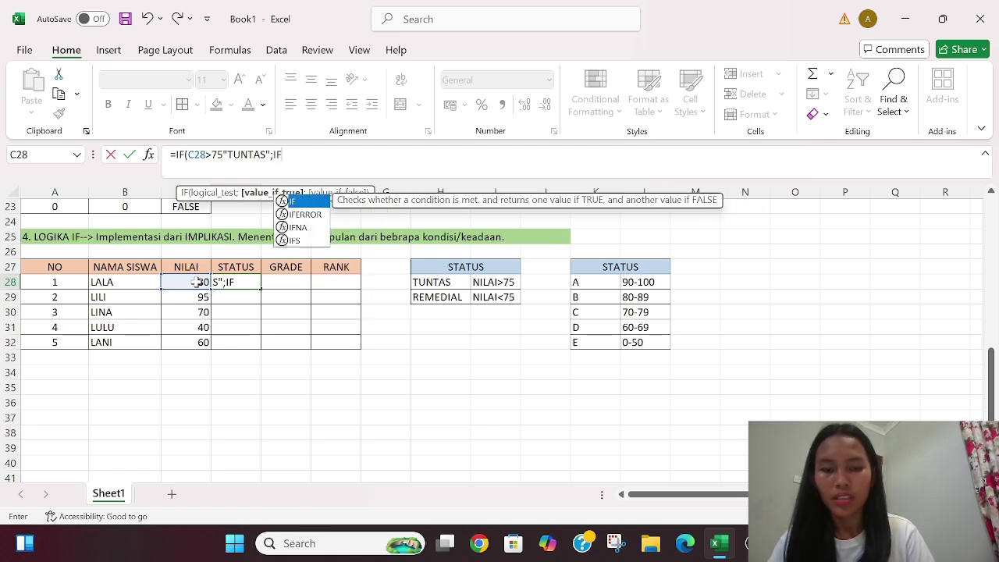
type("(")
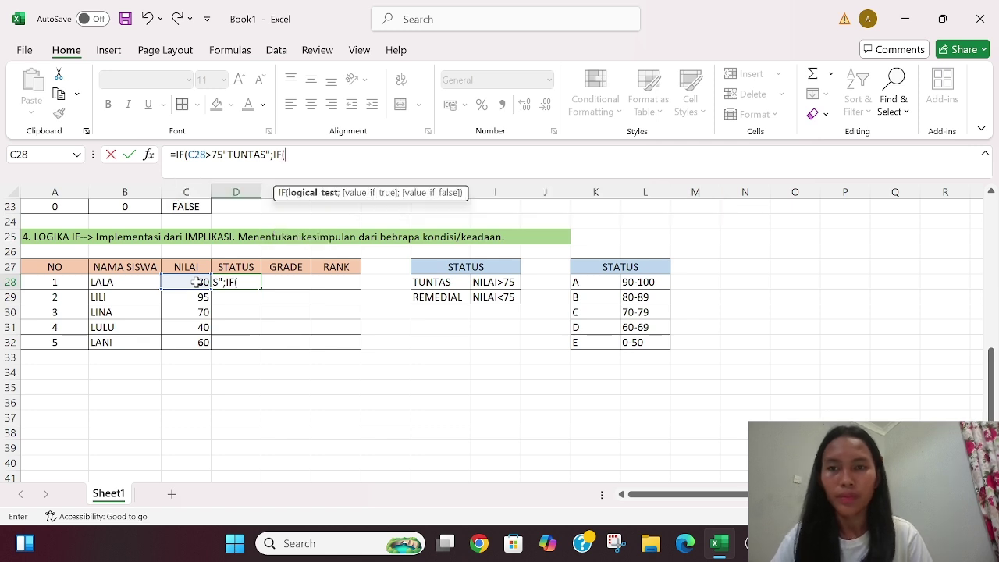
left_click(170, 285)
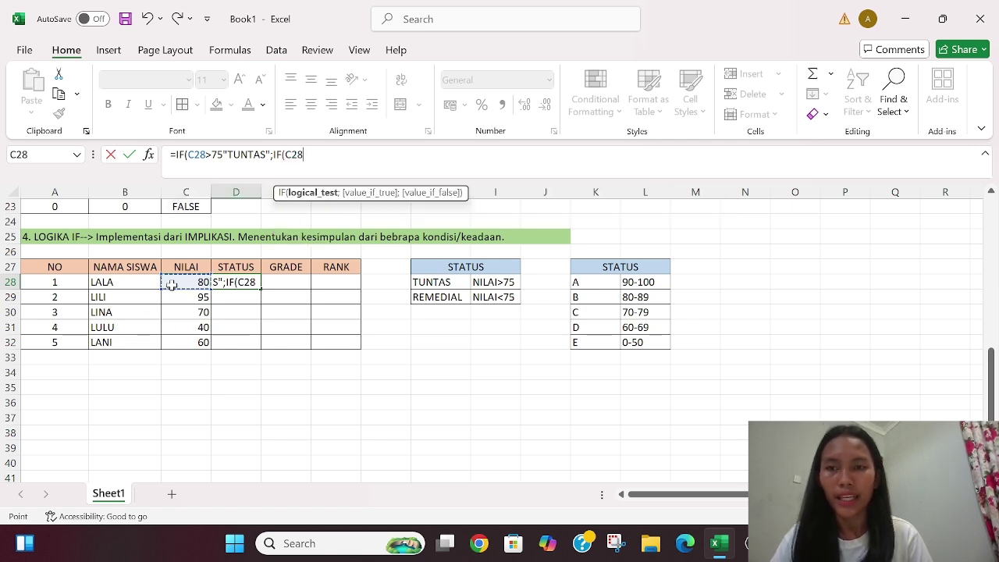
type("<")
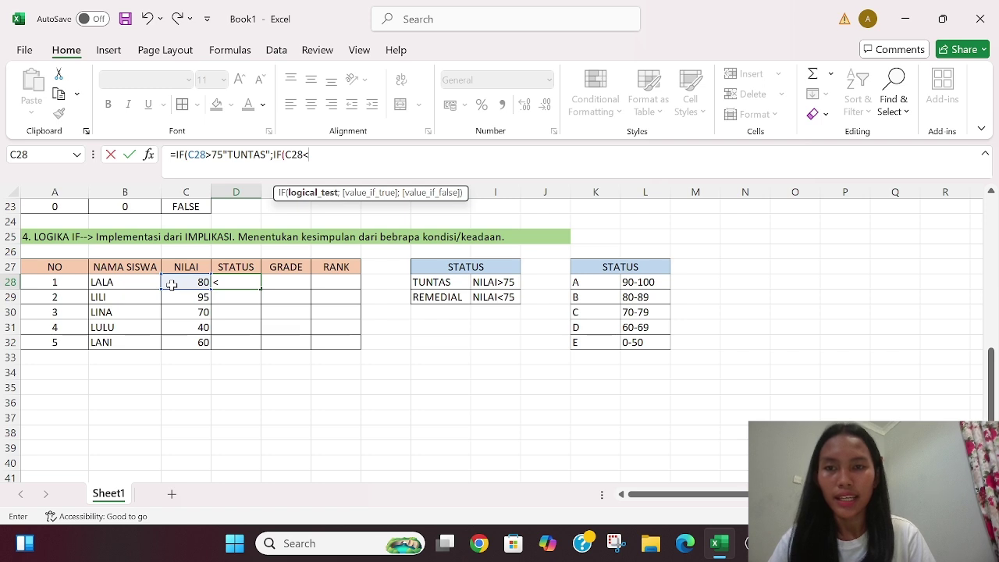
type("75")
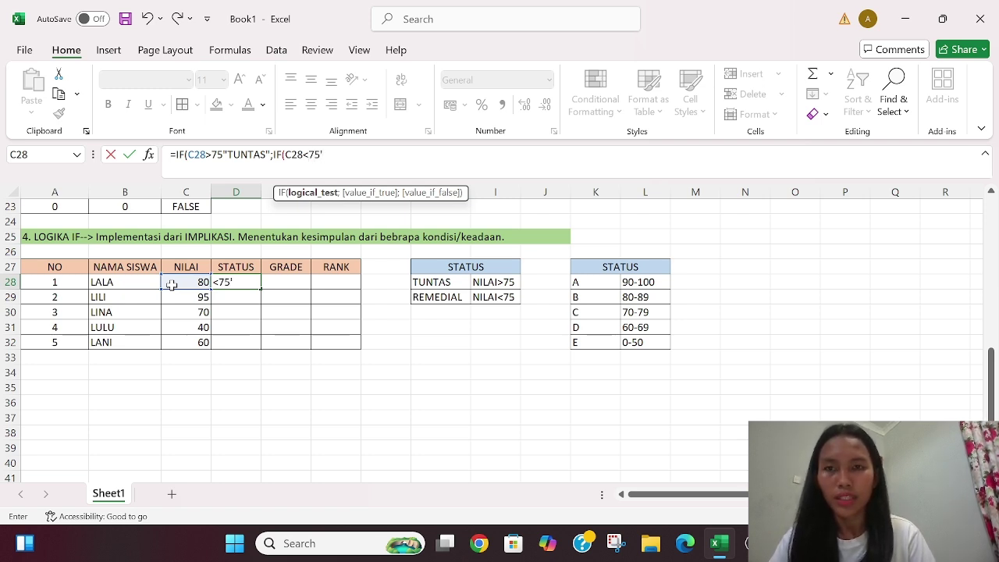
key("BackSpace")
type("\"")
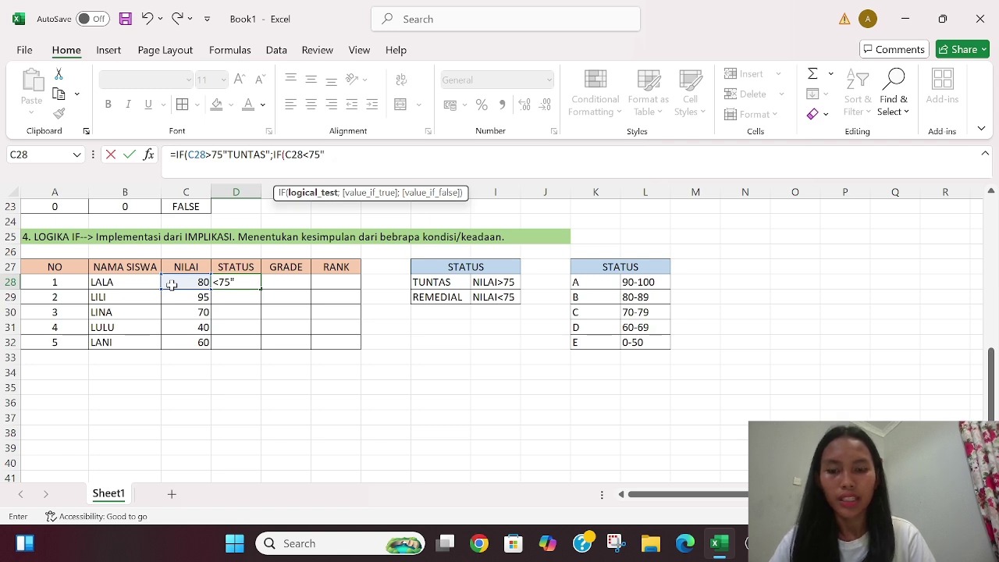
type("REMEDIAL\"")
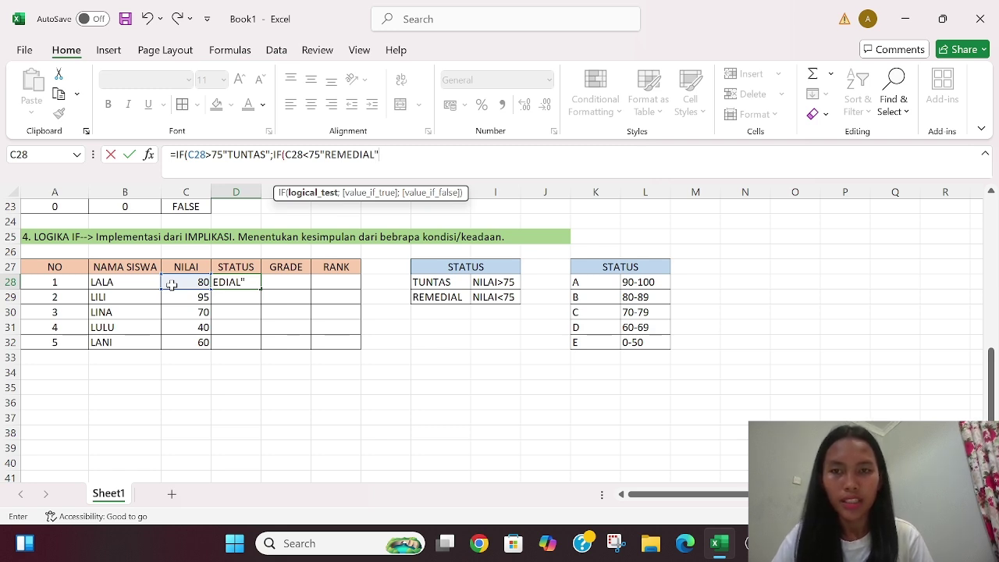
type(")")
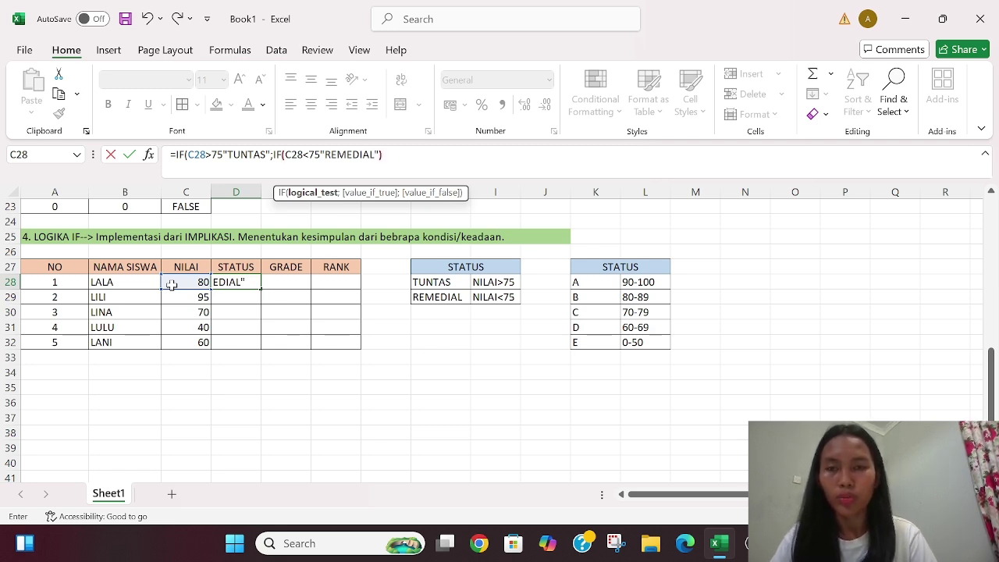
type(")")
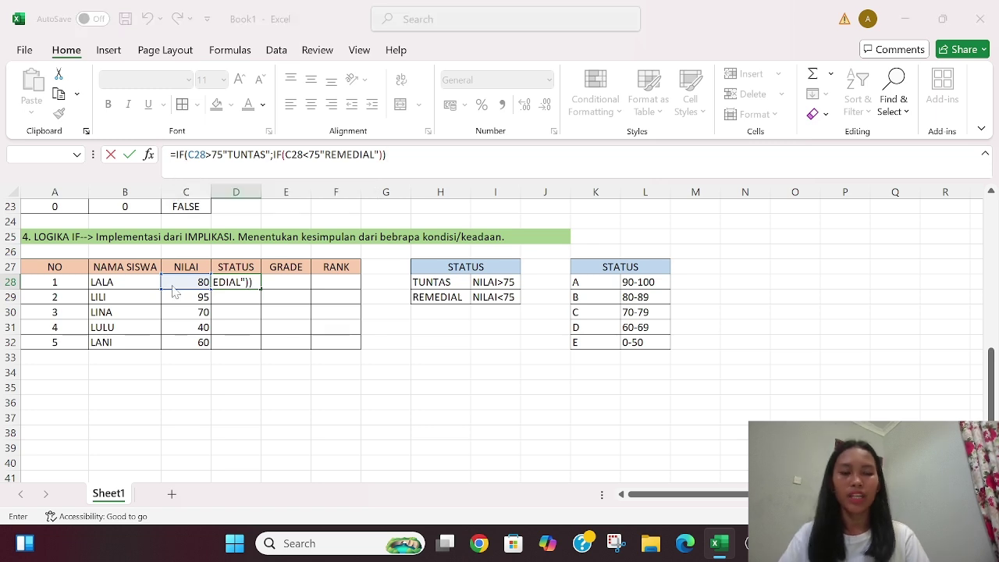
key("Return")
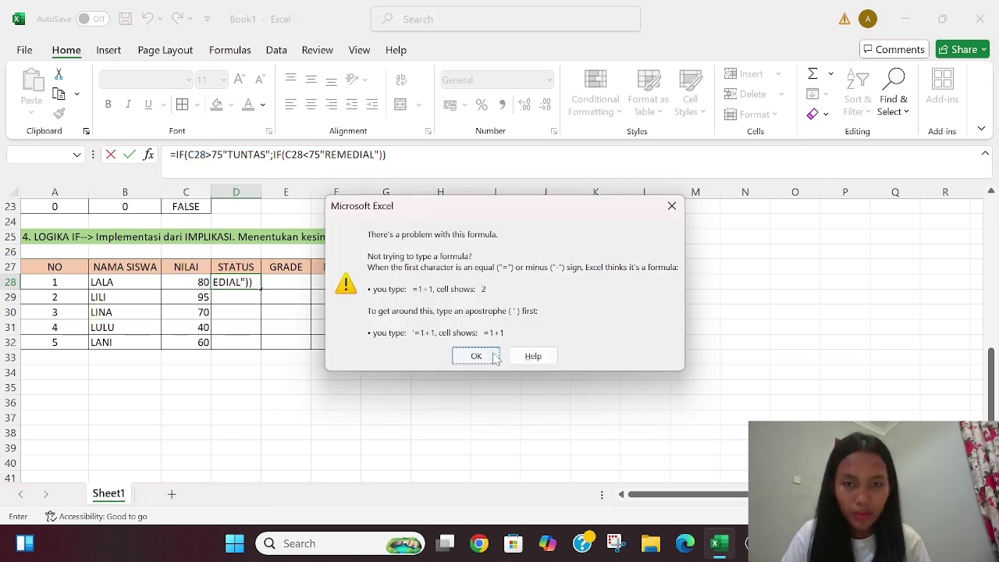
left_click(476, 356)
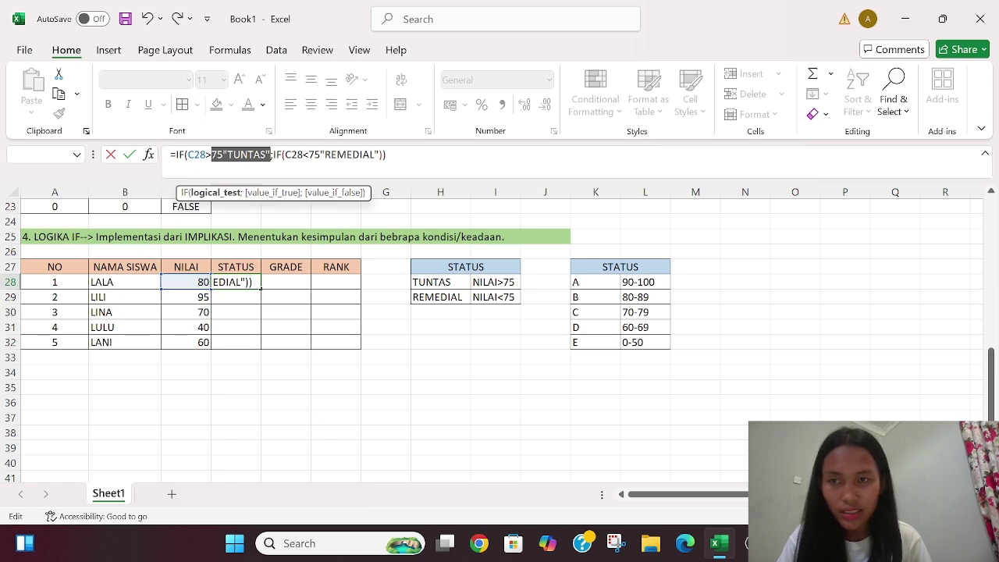
Step: Insert the missing semicolons before "TUNTAS" and "REMEDIAL" in the D28 formula, and fill it down through D32
left_click(211, 154)
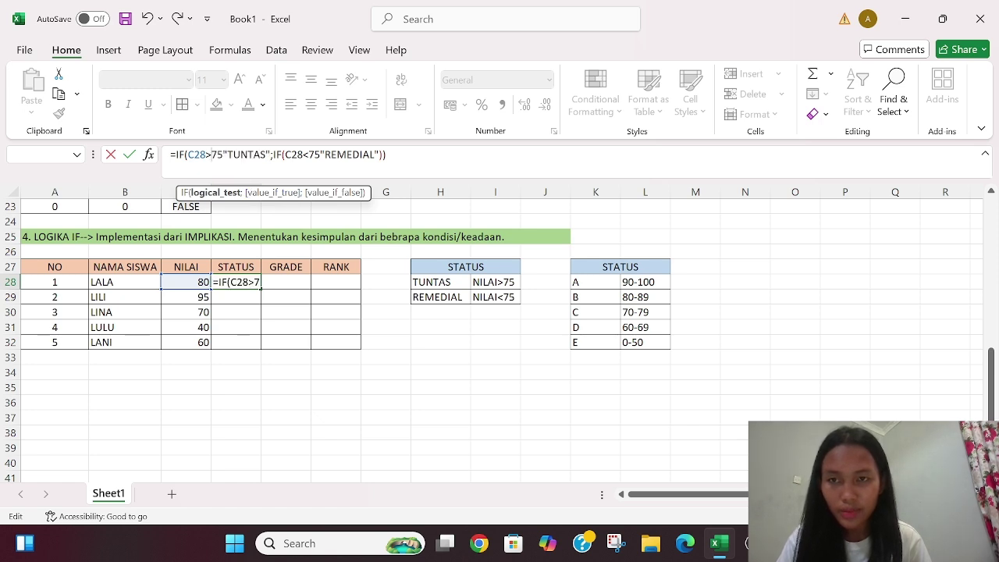
left_click(224, 155)
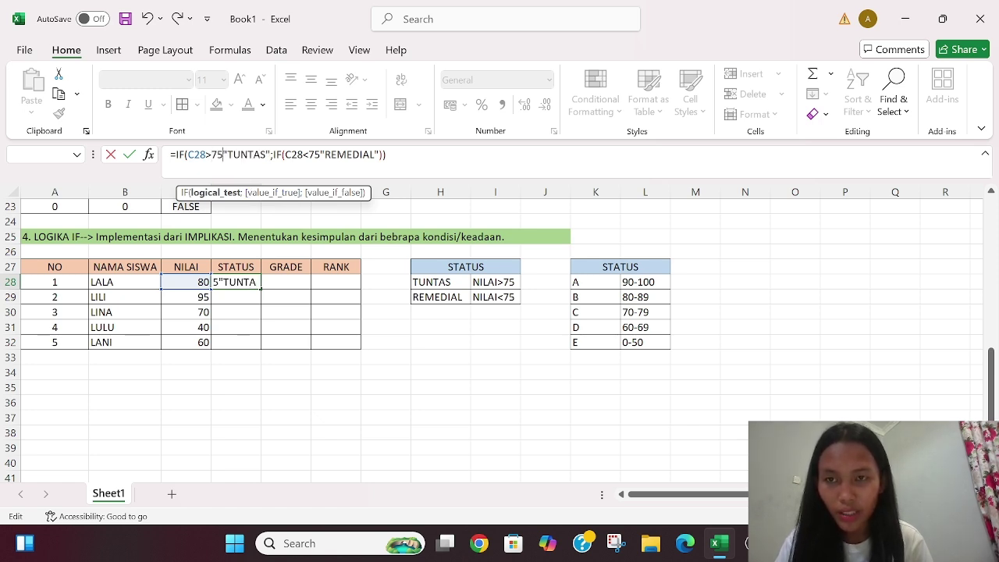
type(";")
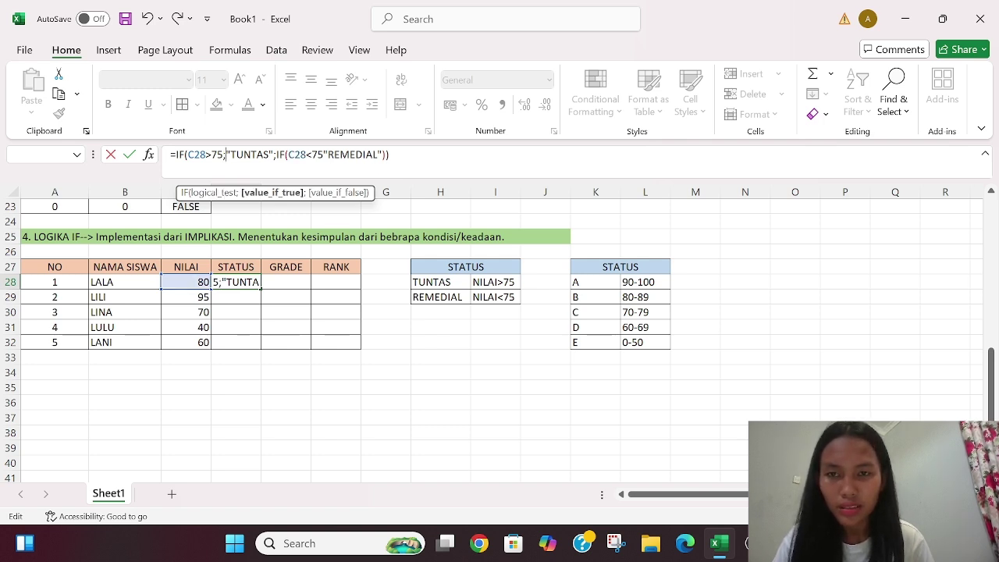
left_click(324, 155)
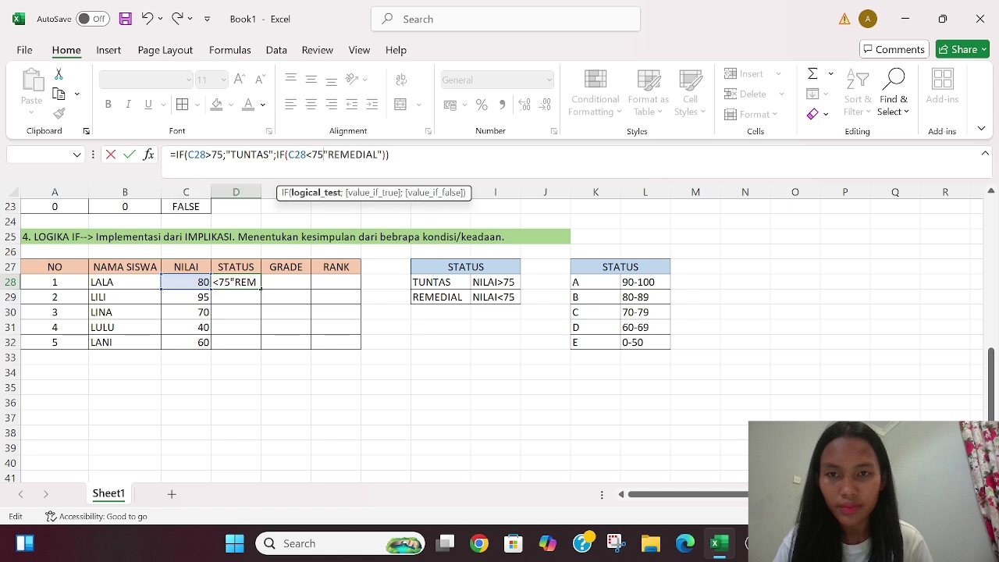
type(";")
key("Return")
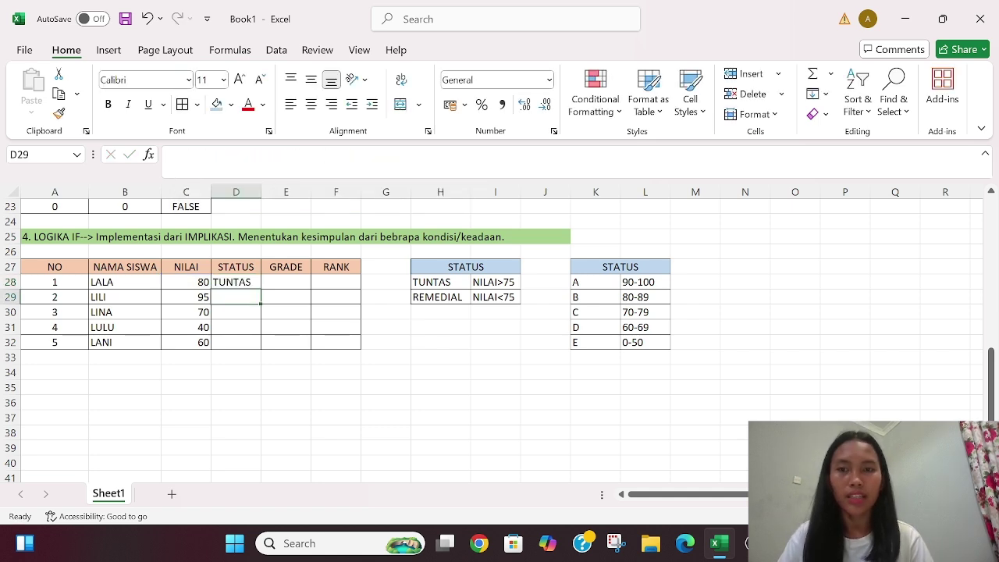
left_click(255, 281)
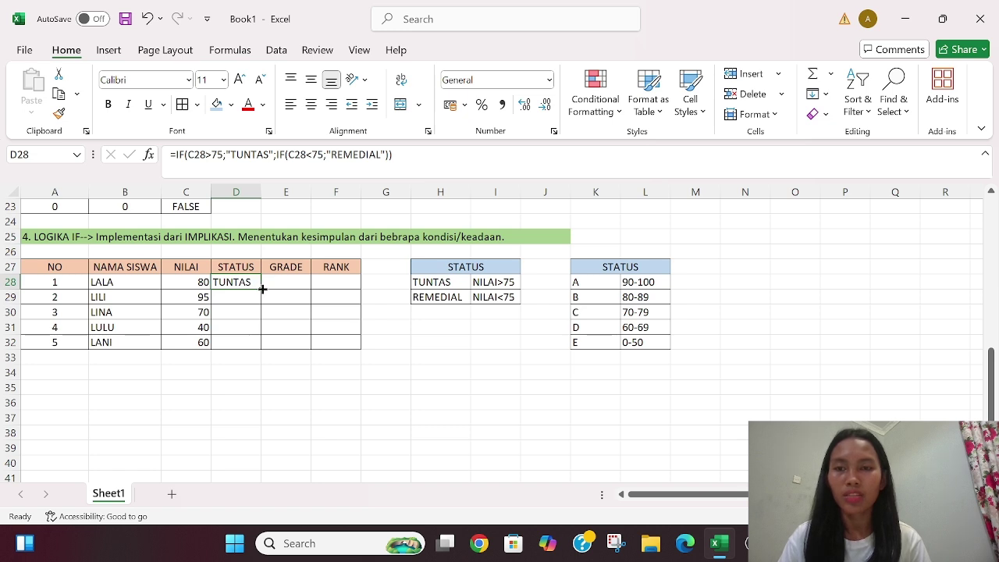
left_click_drag(261, 289, 262, 349)
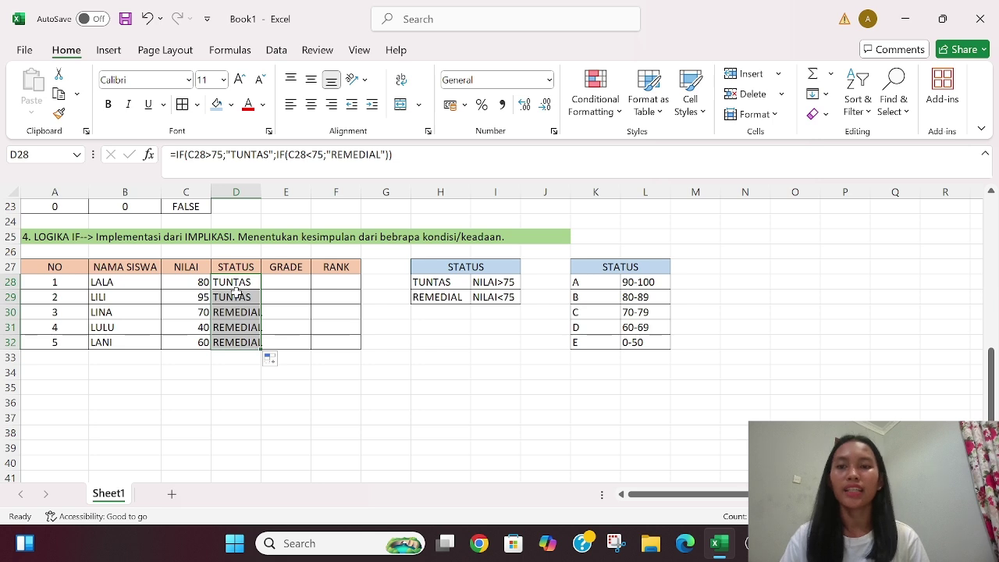
Step: Start an IF formula in E28, the first GRADE cell, with the condition C28<=50 and the result "E"
left_click(297, 282)
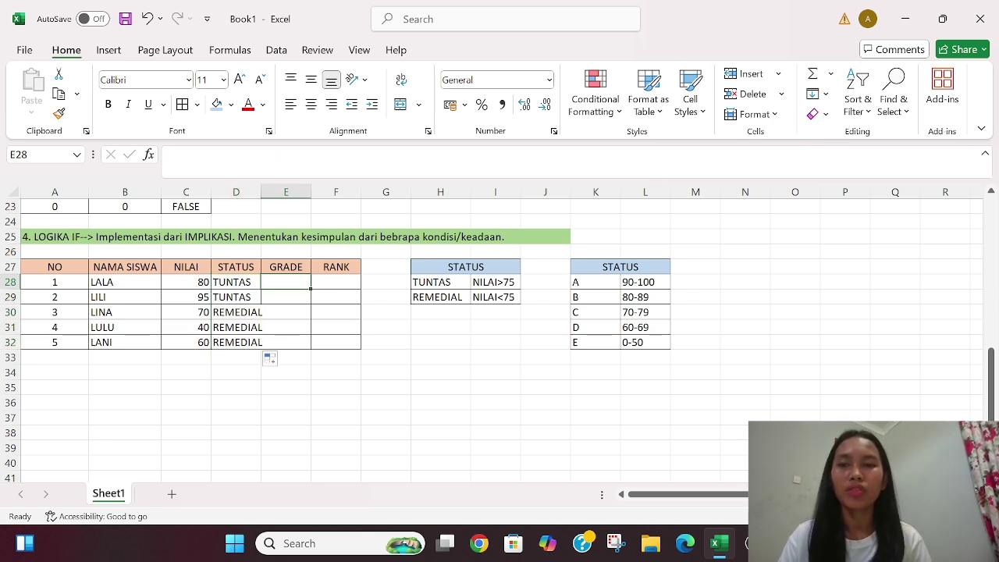
left_click(170, 154)
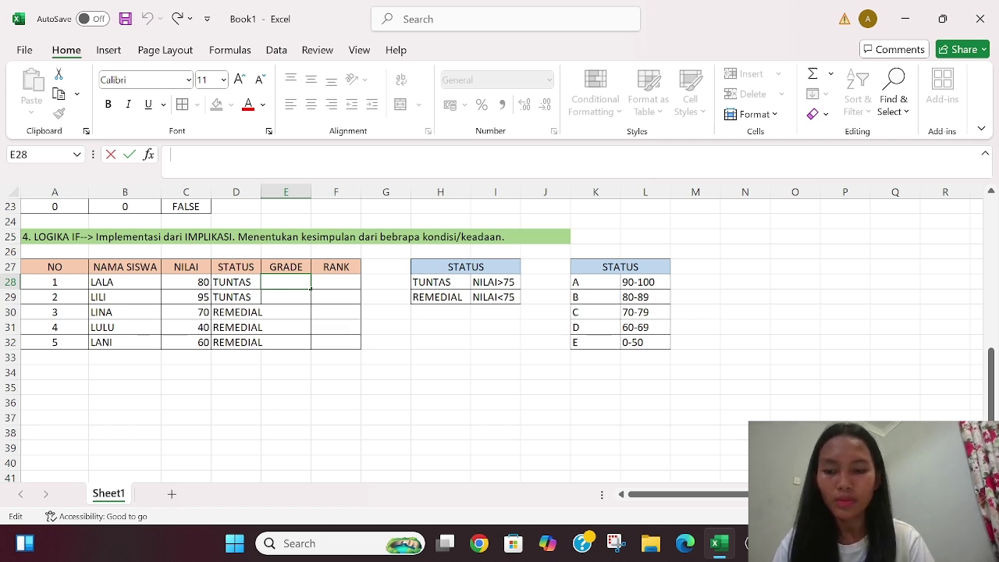
type("I")
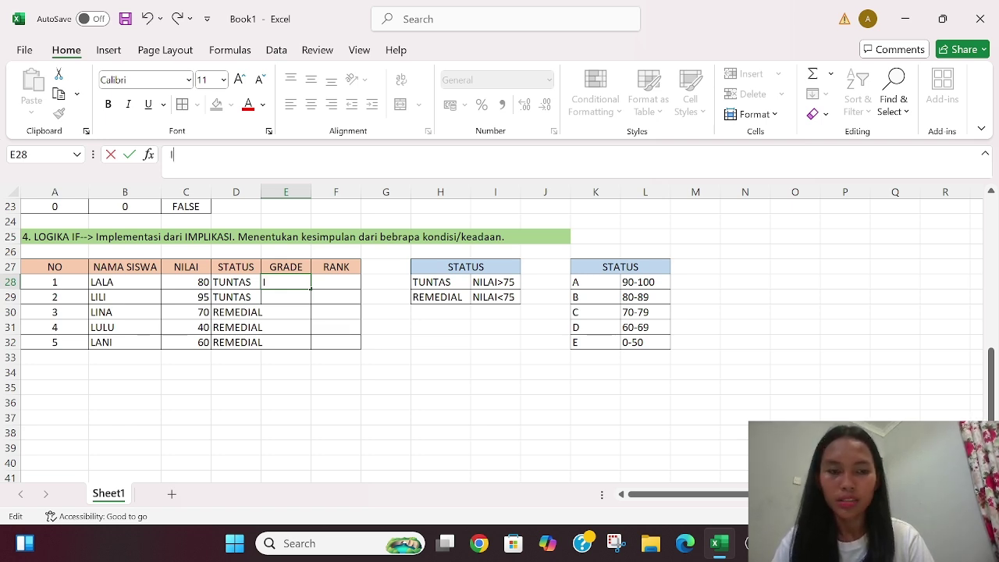
key("BackSpace")
type("=")
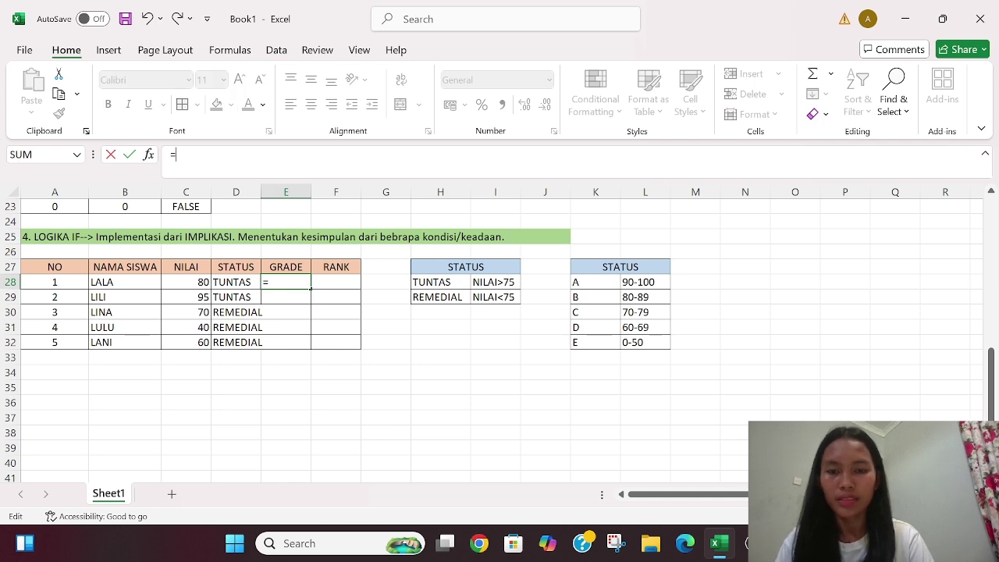
type("IF")
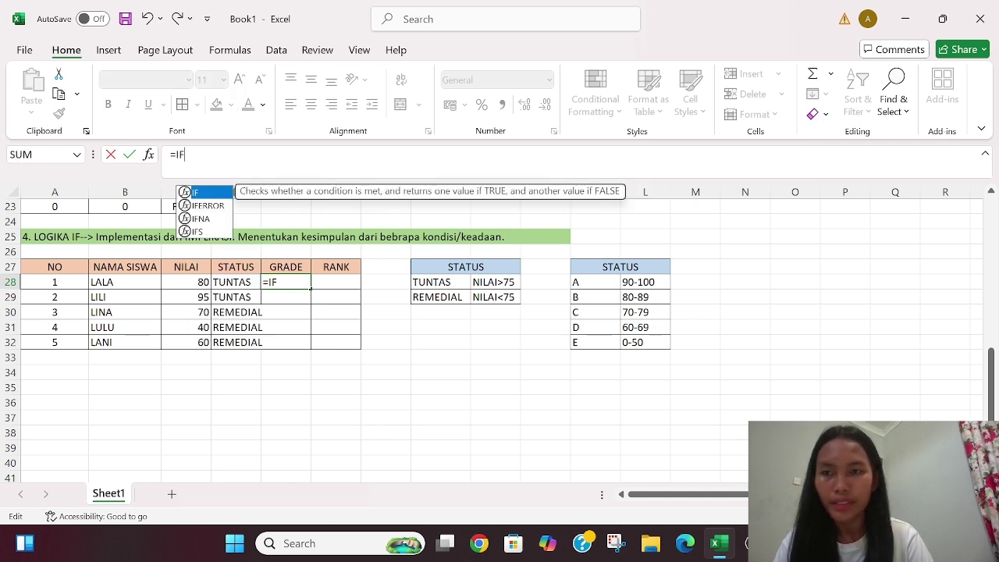
type("(")
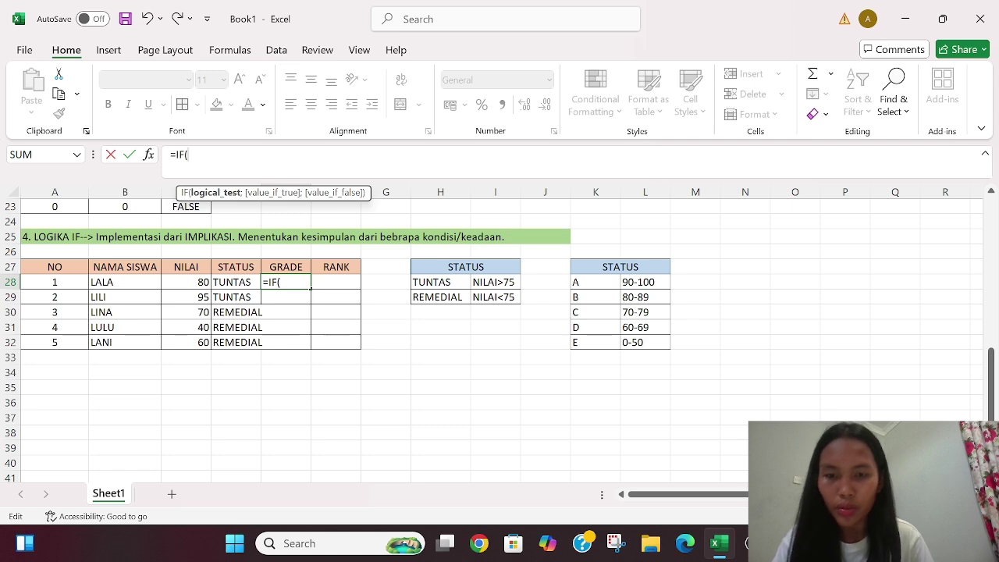
left_click(189, 282)
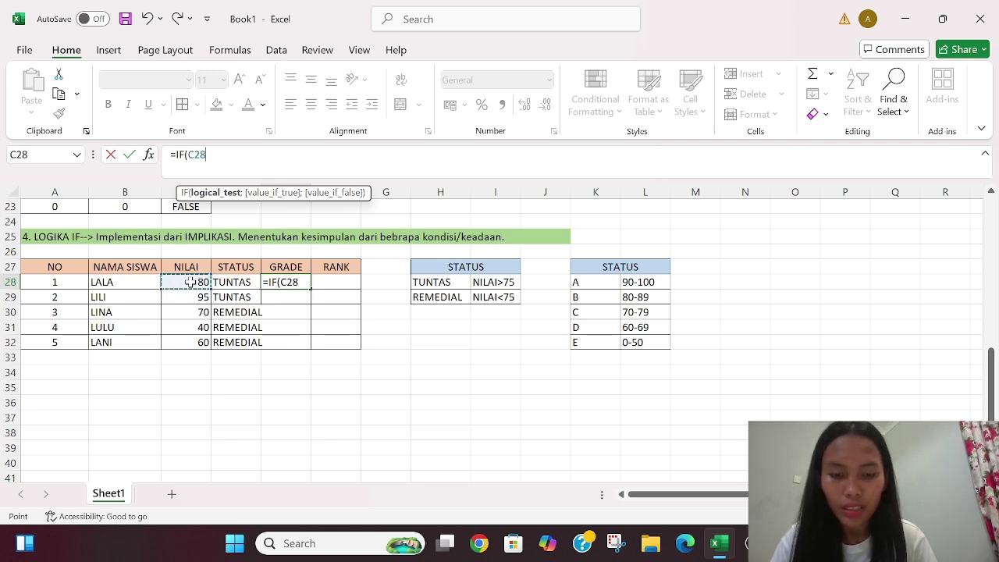
type("<")
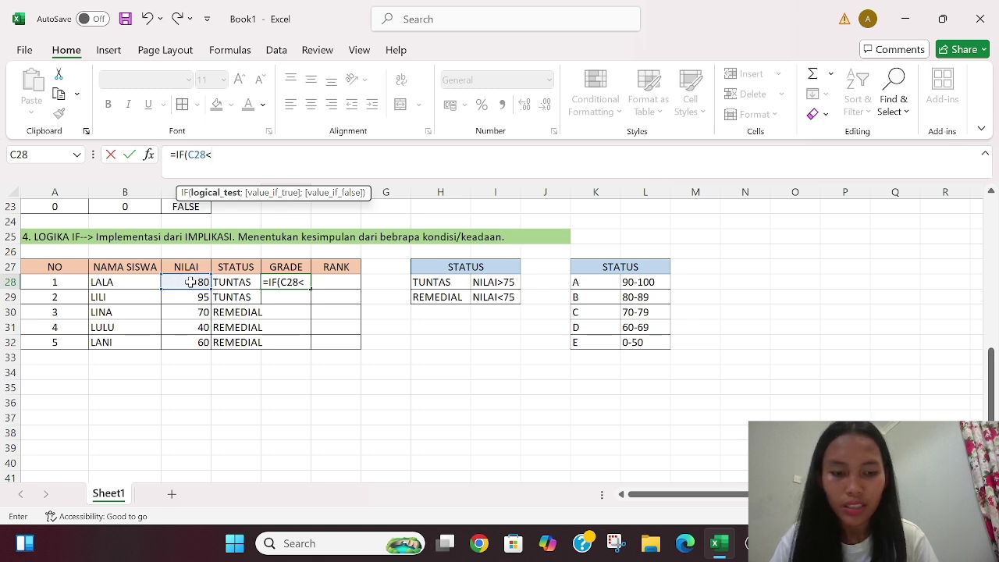
type("=50")
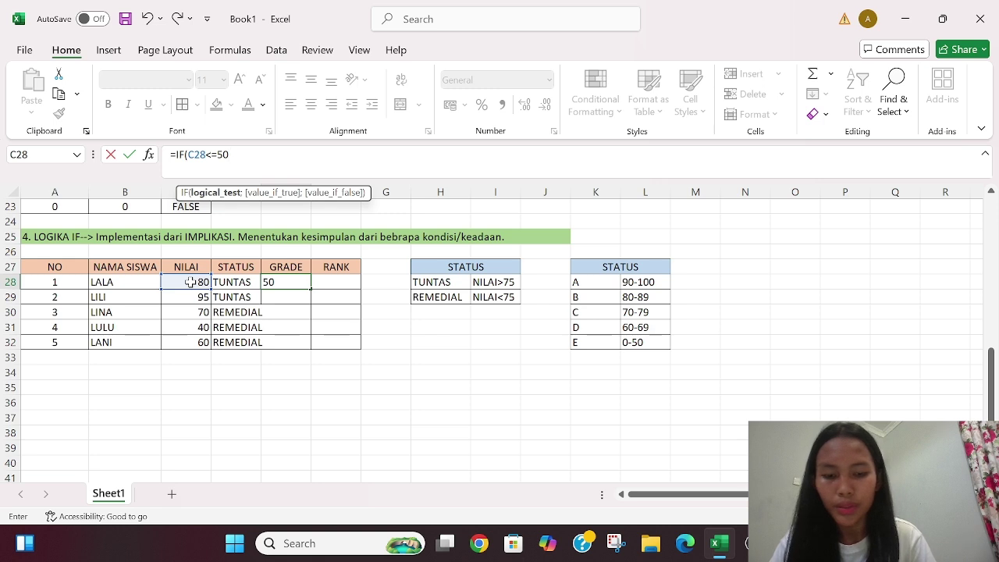
type(";\"")
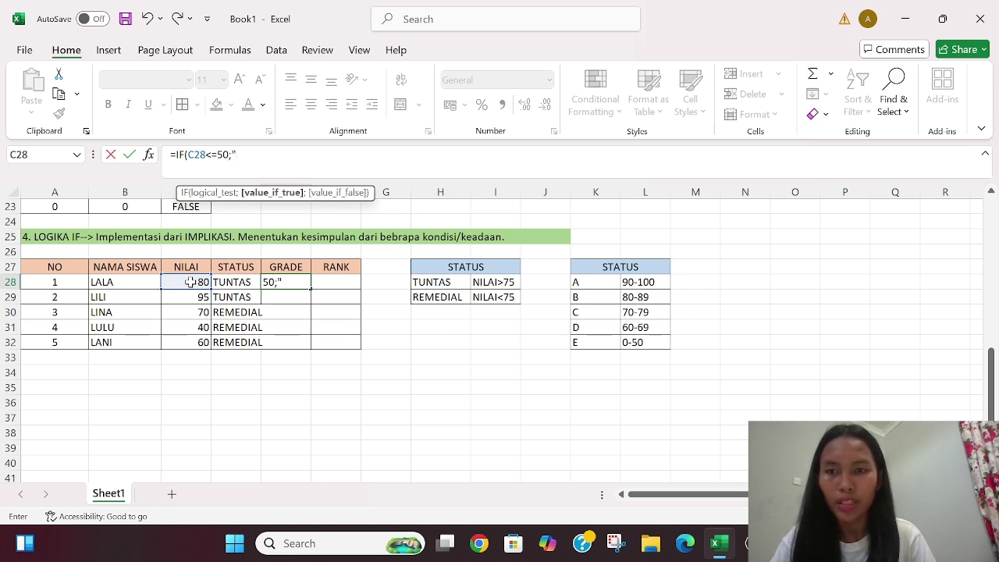
type("E\";")
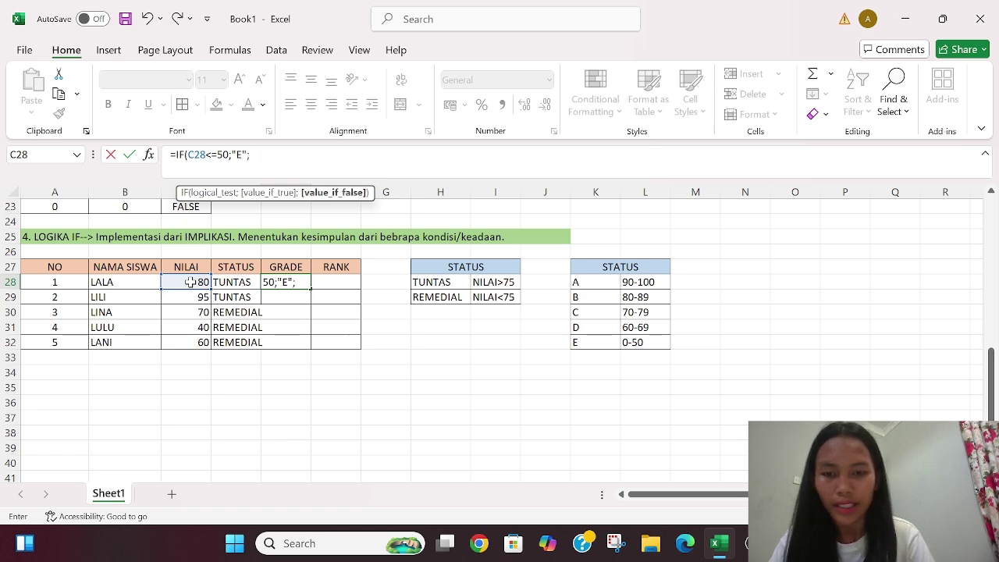
Step: Nest a second IF in the E28 formula with the condition C28<=69 and the result "D"
type("IF")
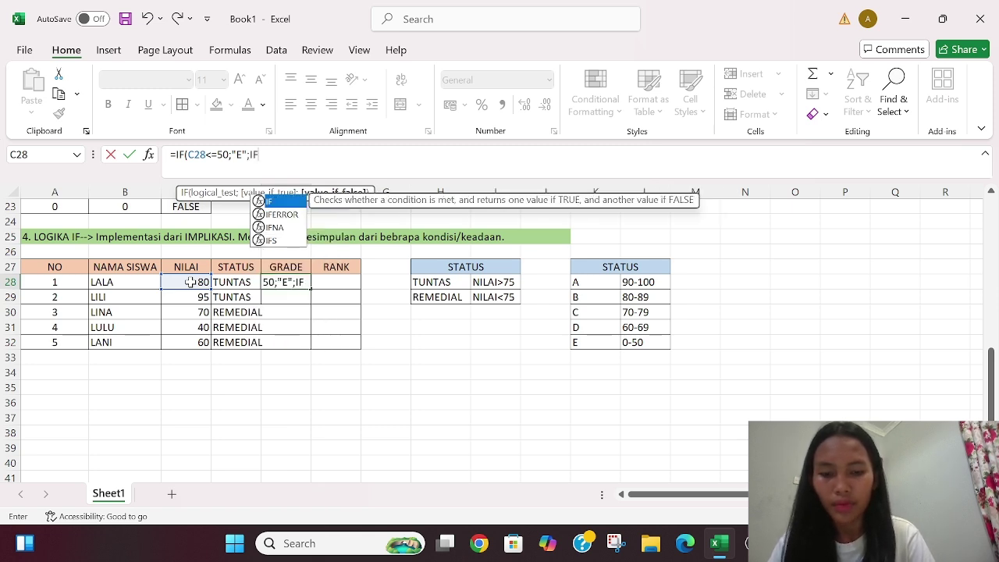
type("(")
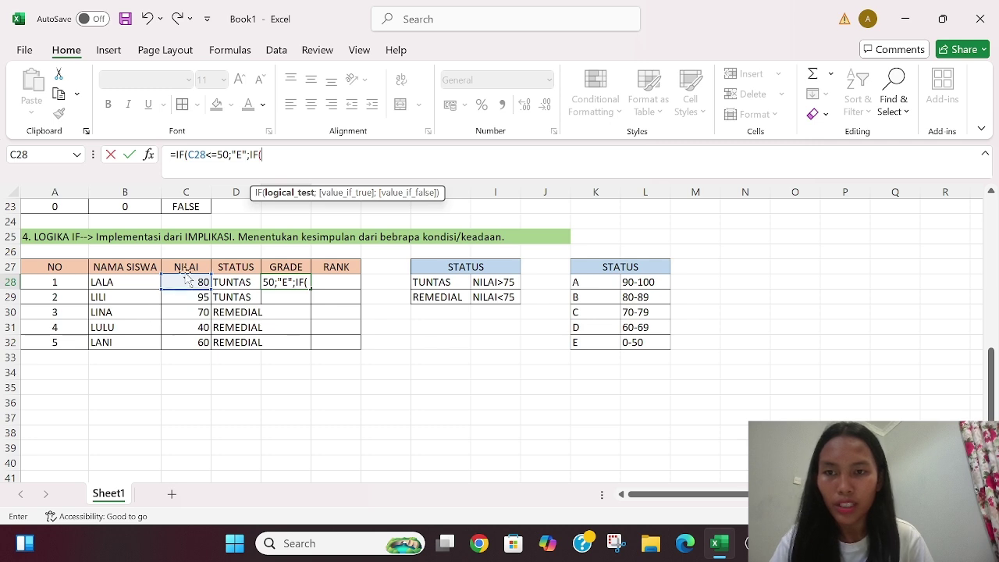
left_click(195, 280)
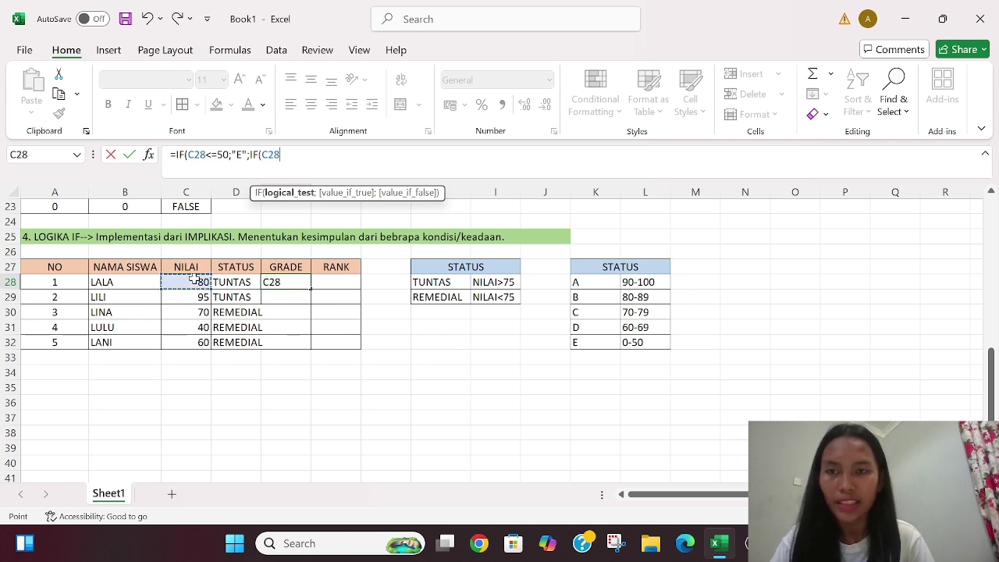
type("<")
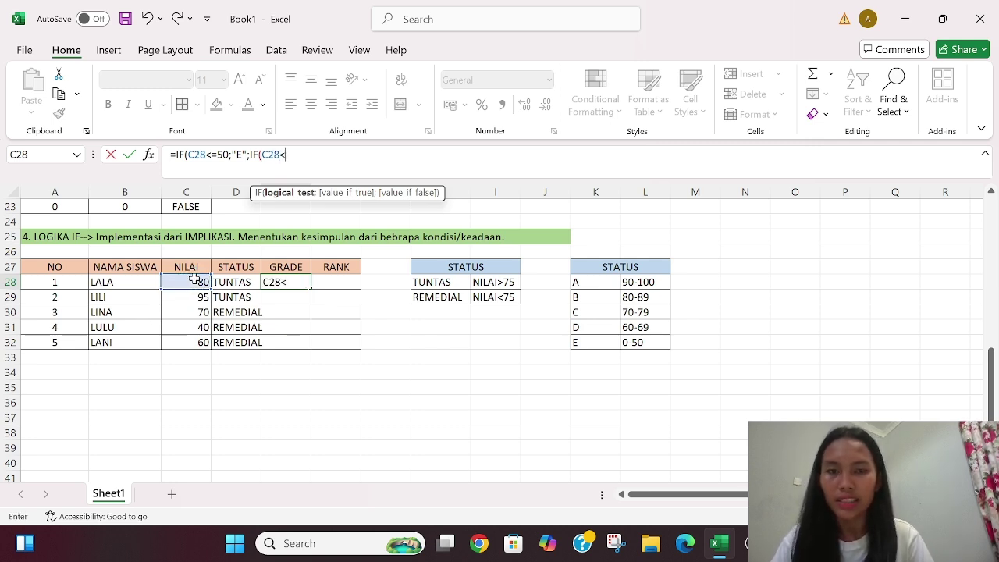
type("=")
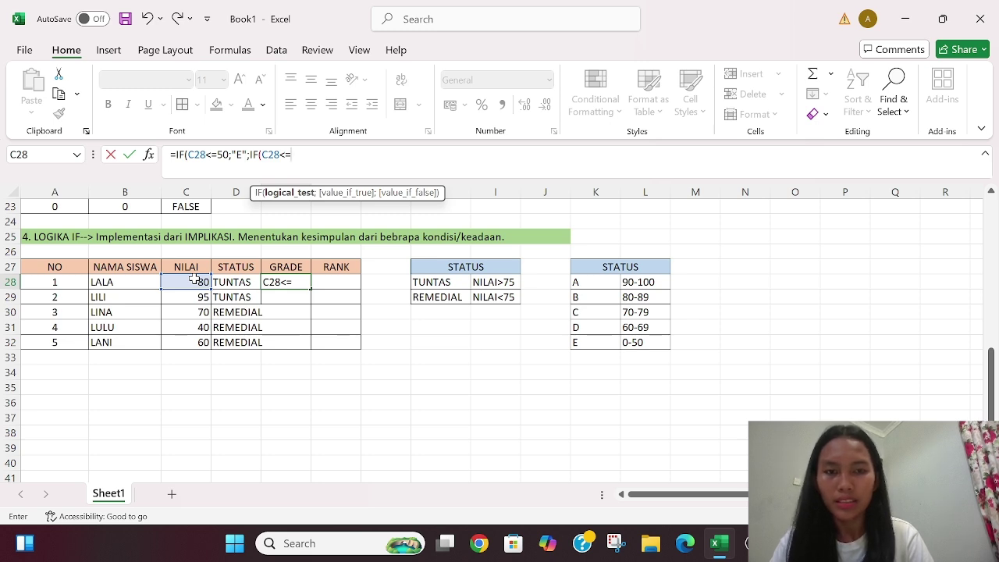
type("69")
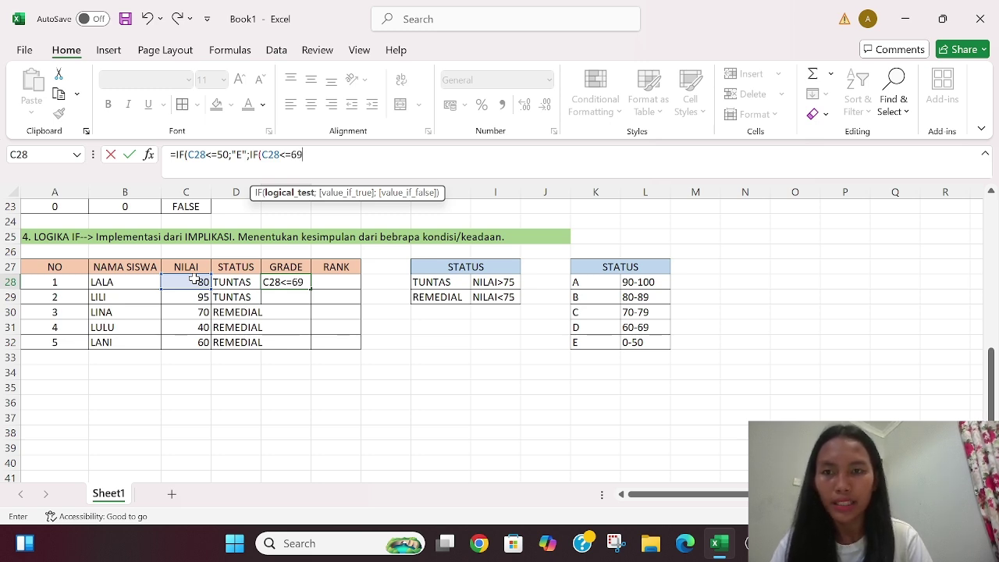
type(";\"")
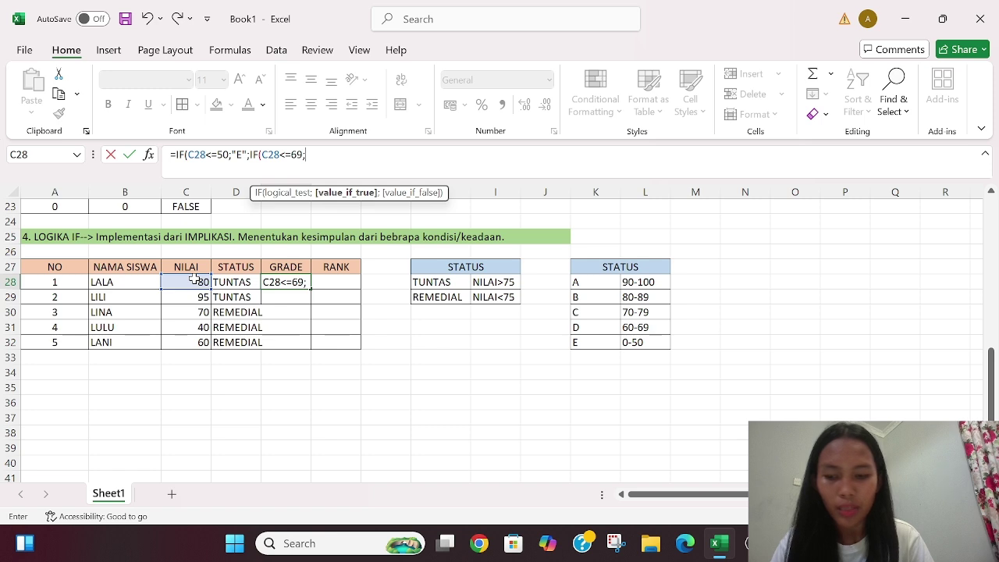
type("D")
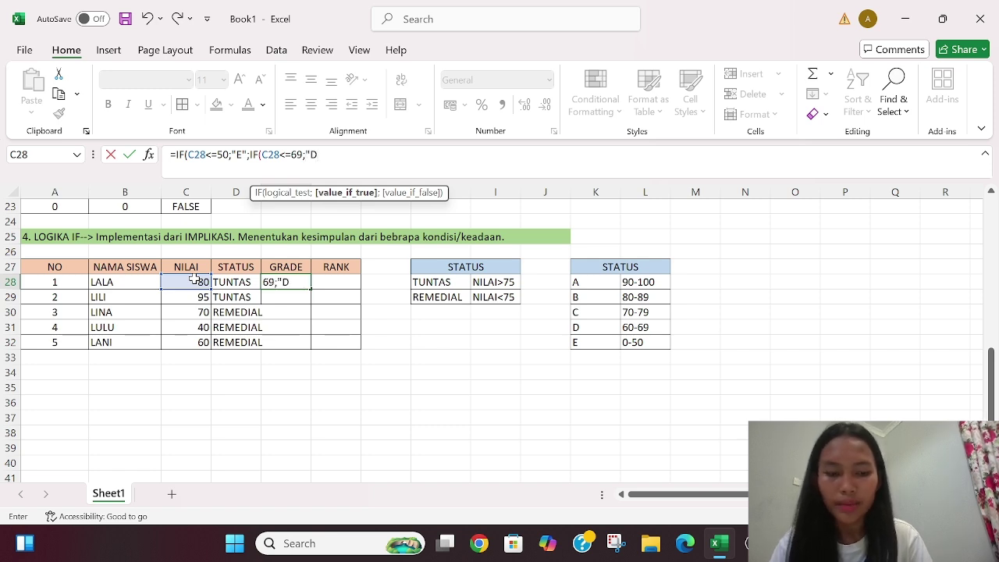
type("\"")
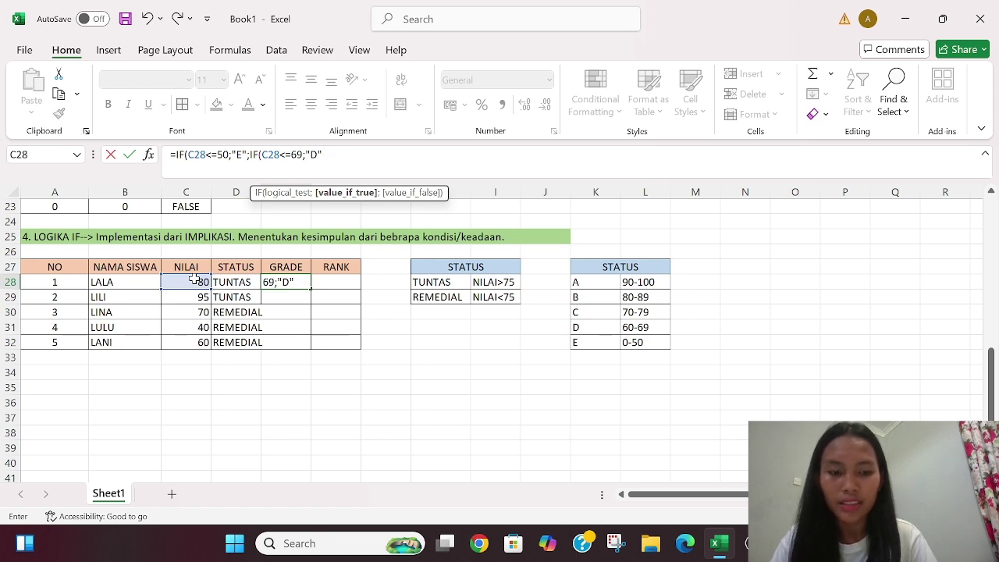
Step: Nest a third IF in the E28 formula with the condition C28<=79 and the result "C"
type(";IF")
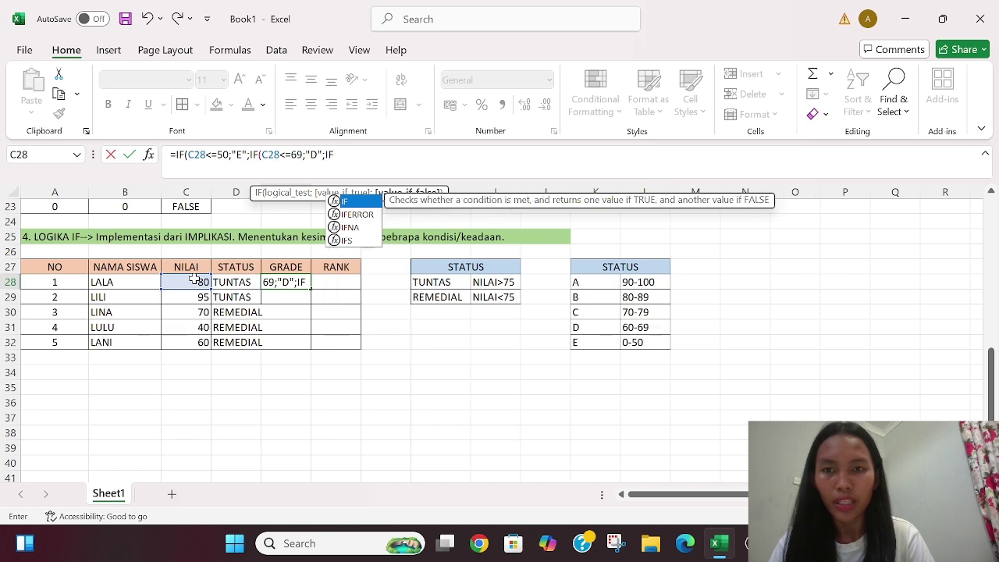
type("(")
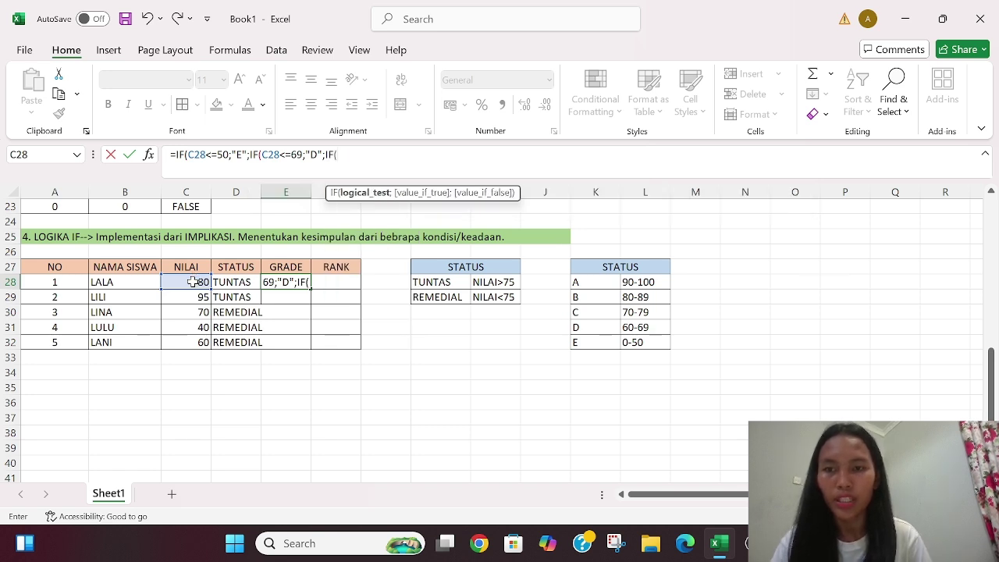
left_click(192, 282)
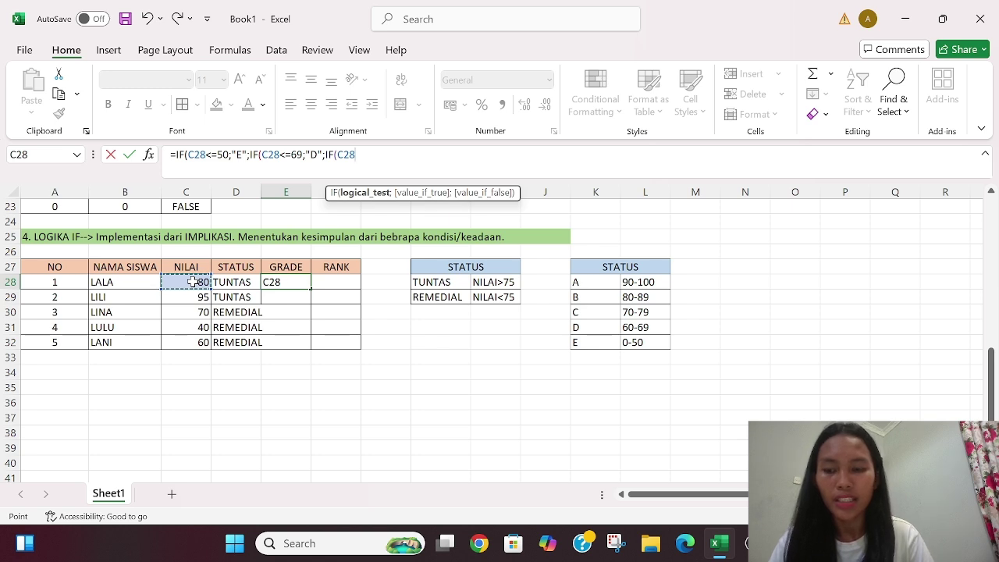
type("<=")
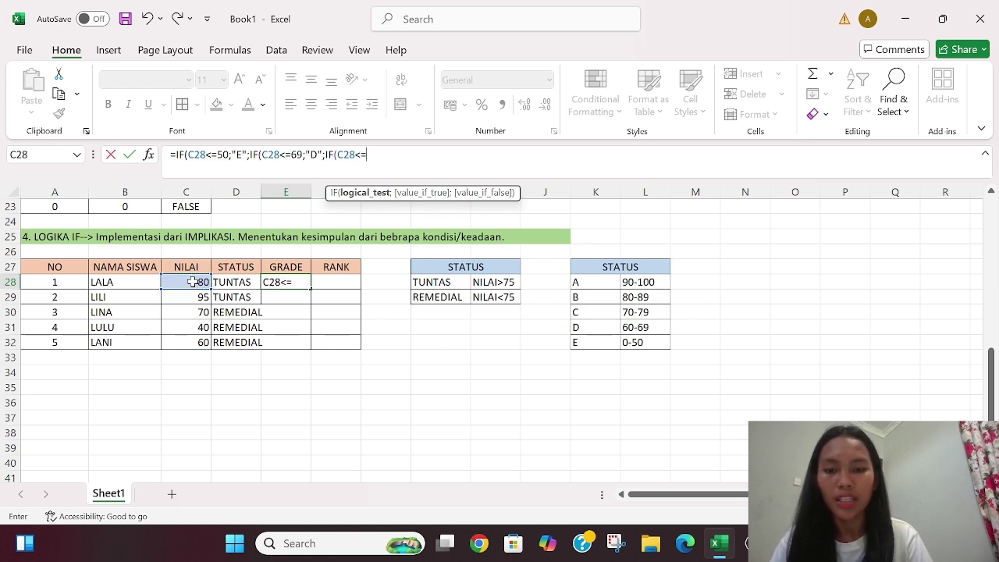
type("79")
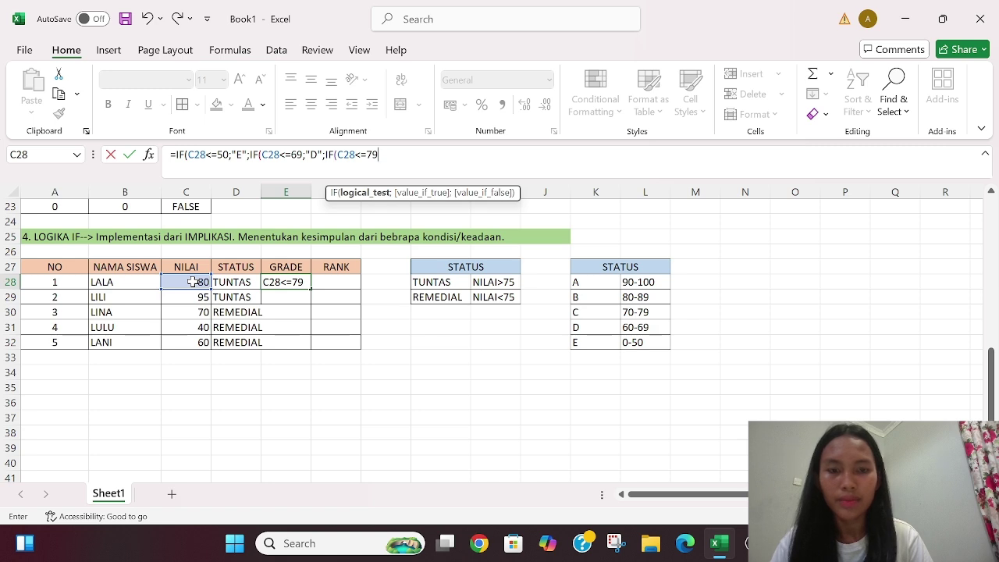
type(";\"")
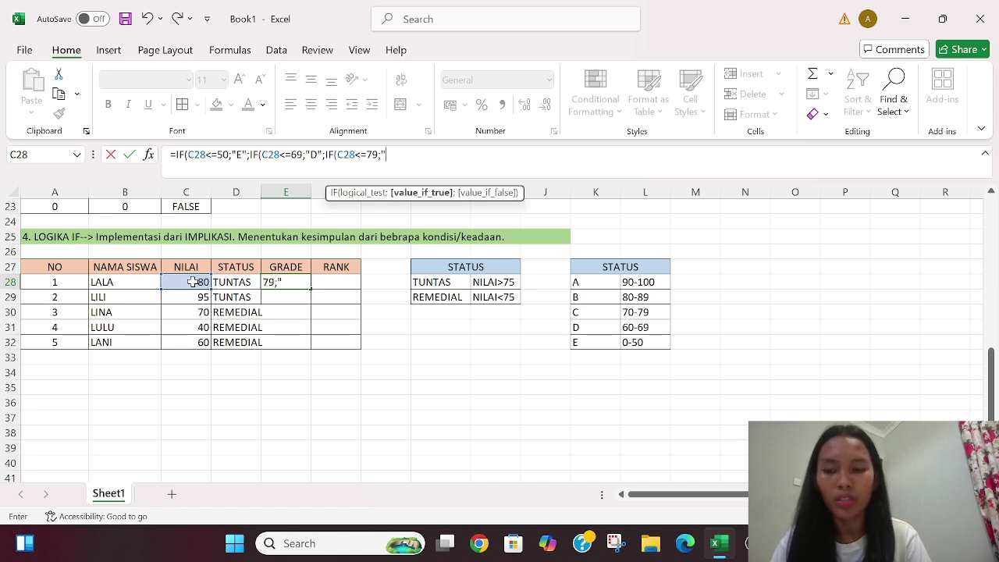
type("C\"")
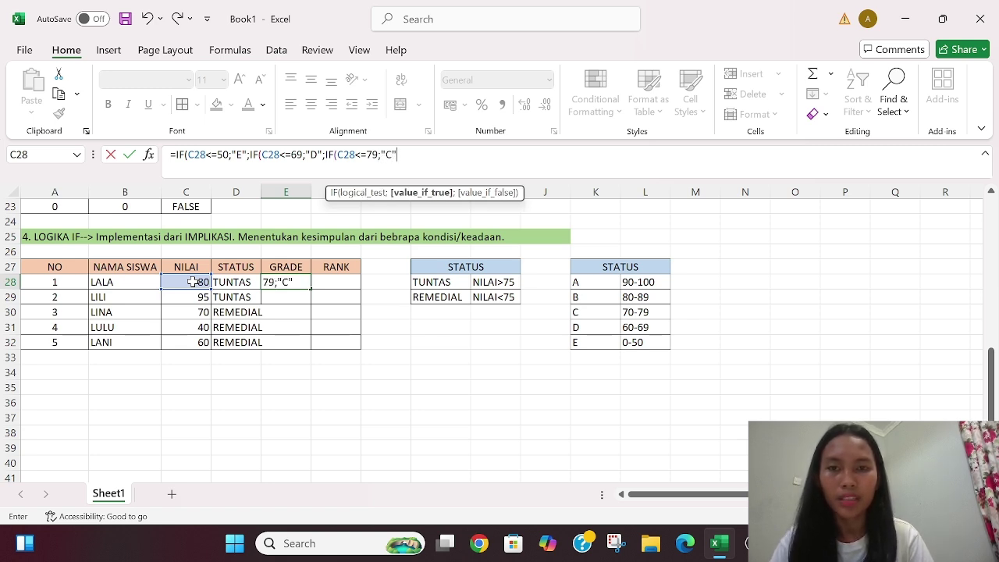
type(";")
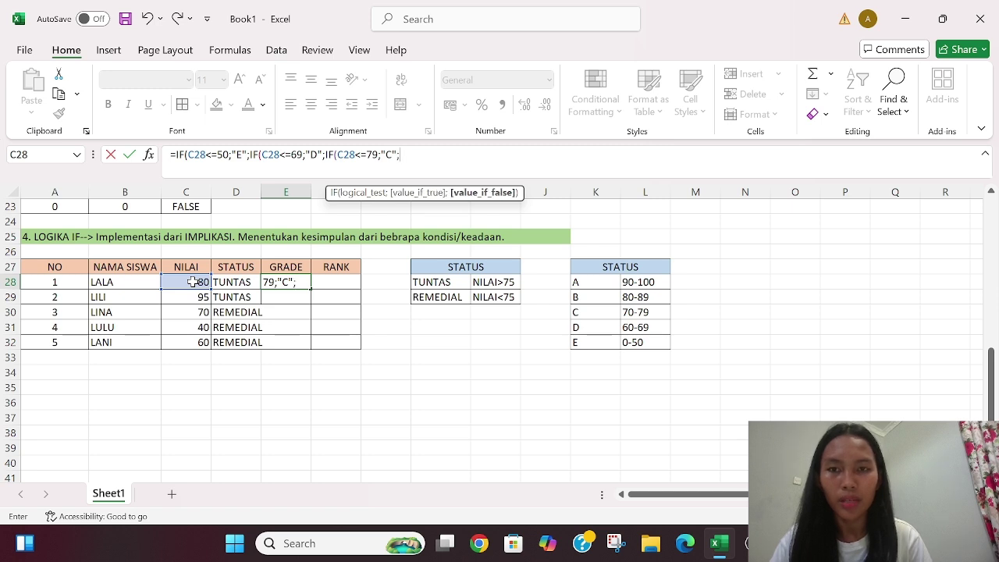
Step: Nest a fourth IF in the E28 formula with the condition C28<=89 and the result "B"
type("IF(")
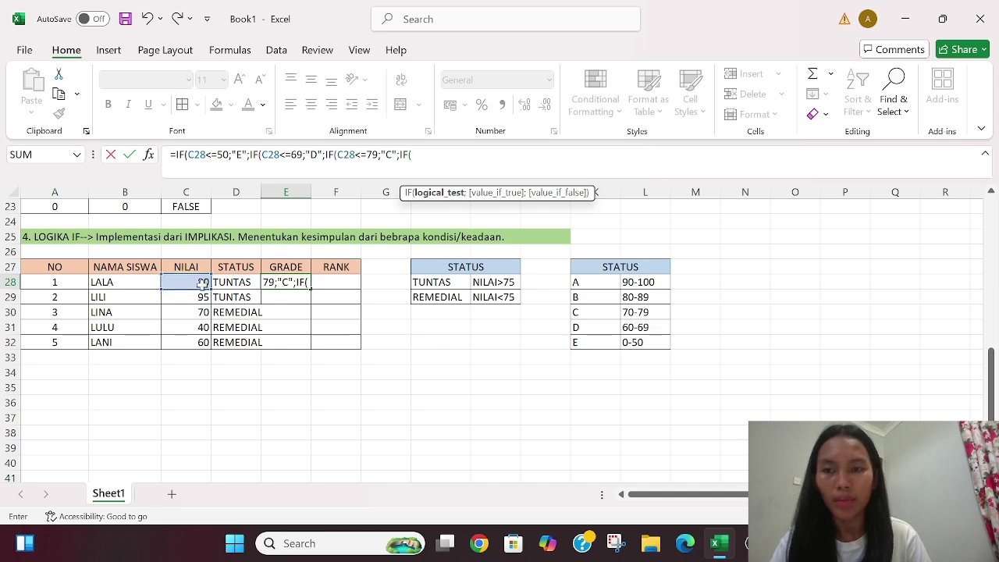
left_click(200, 282)
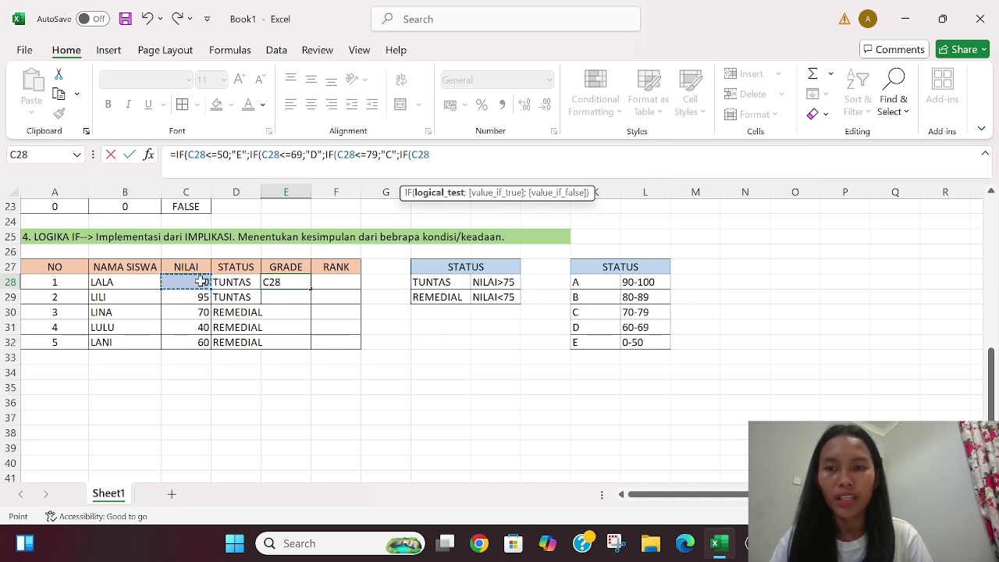
type("<")
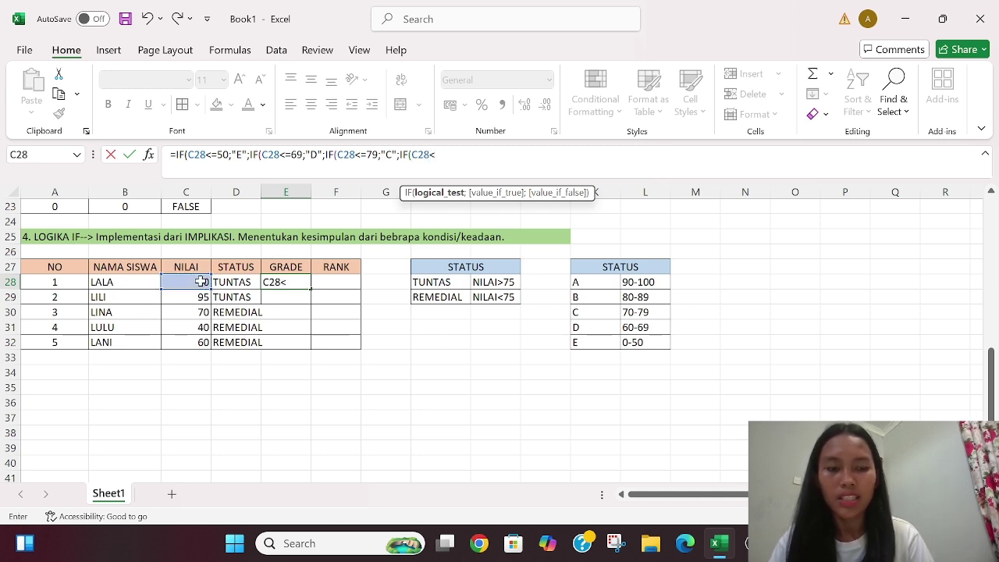
type("=")
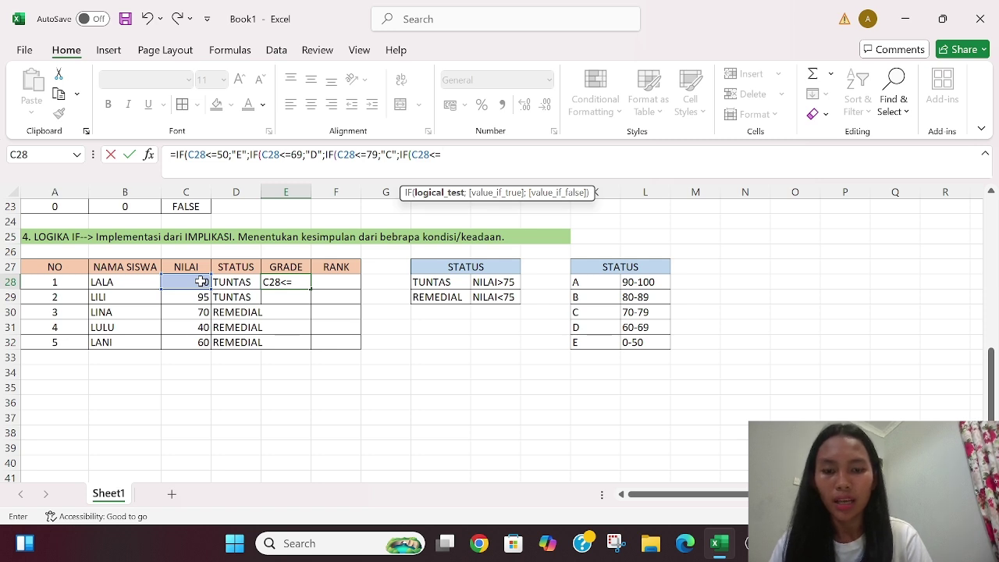
type("89")
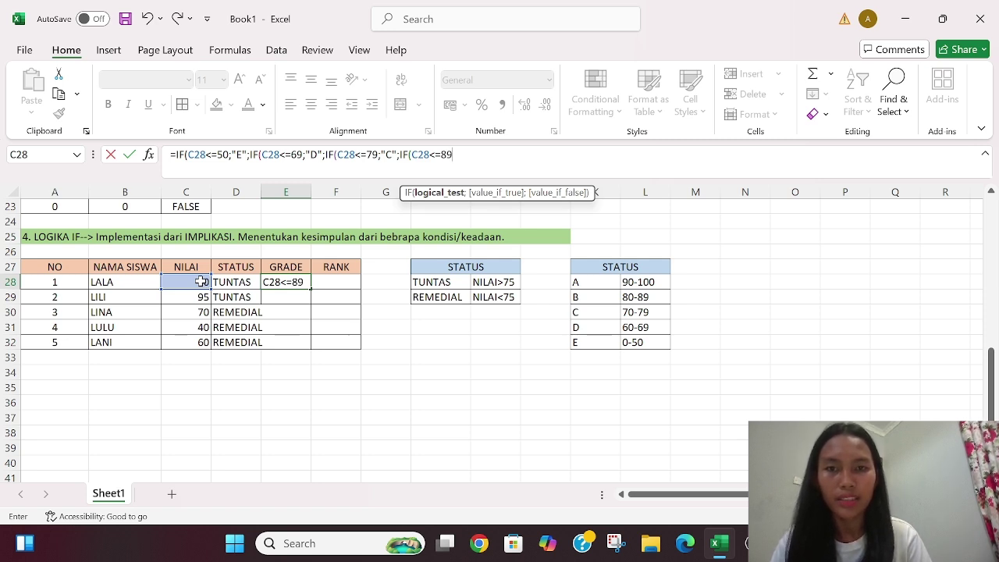
type(";\"")
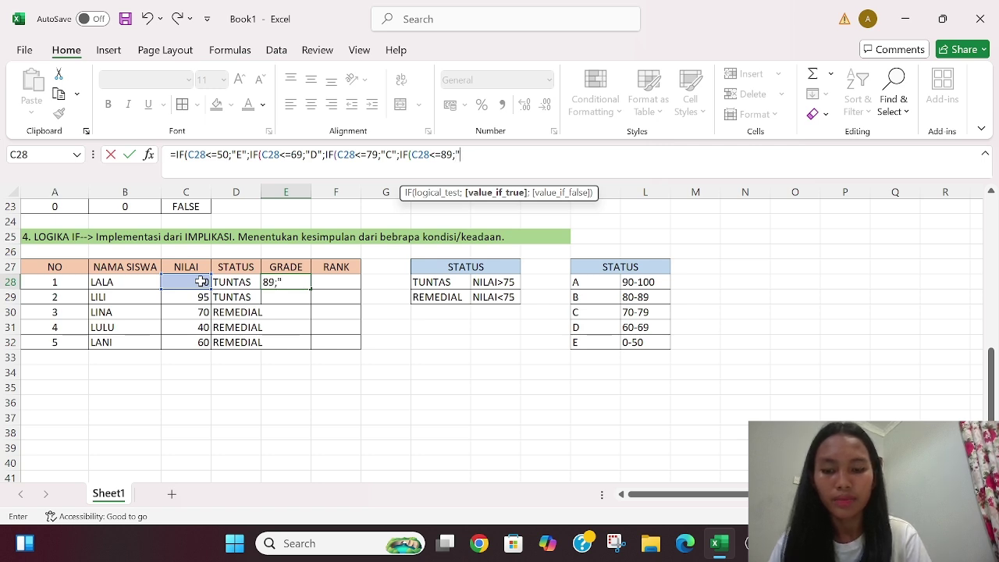
type("B\"")
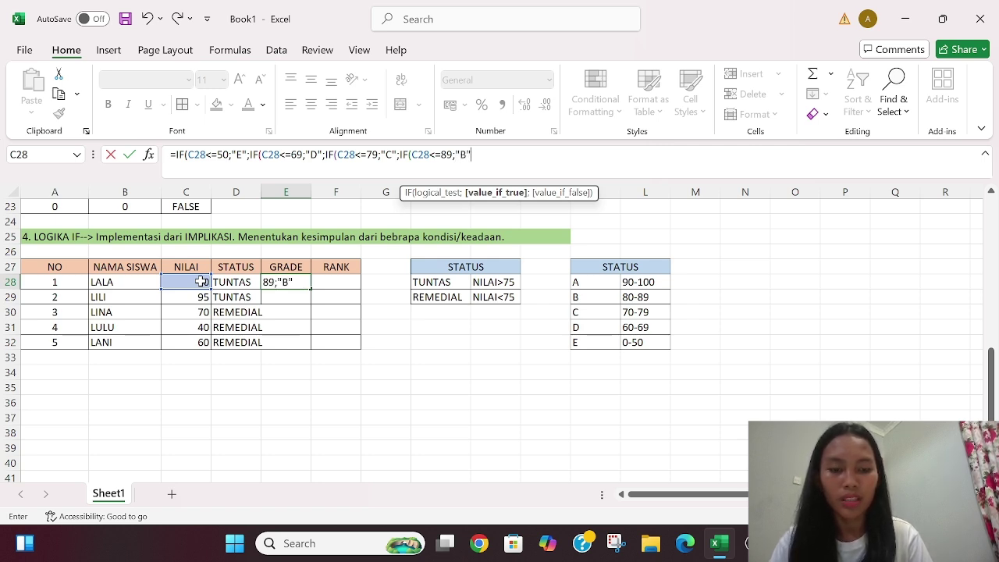
Step: Nest a fifth IF in the E28 formula with the condition C28<=100 and the result "A", close all parentheses and enter the formula
type(";IF")
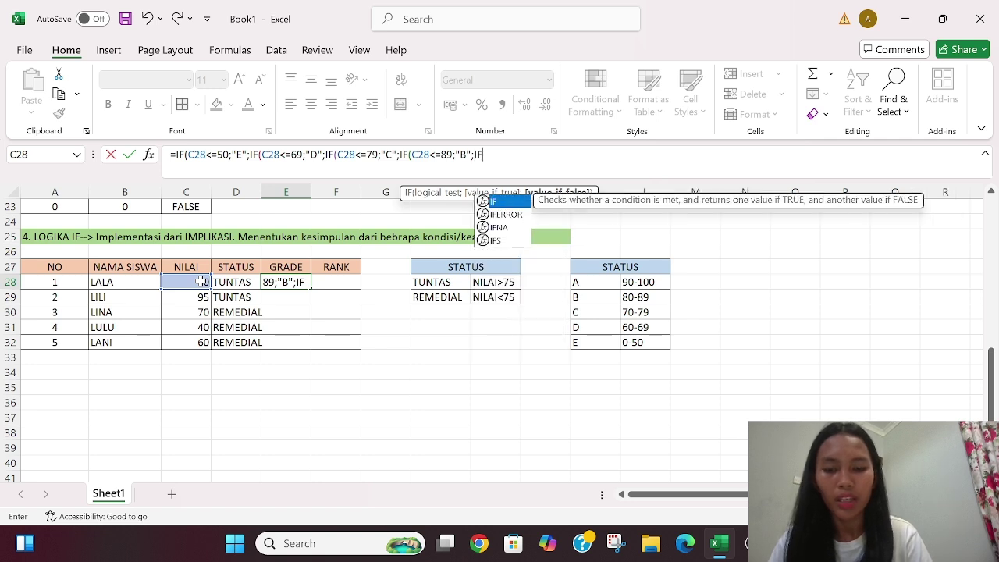
type("(")
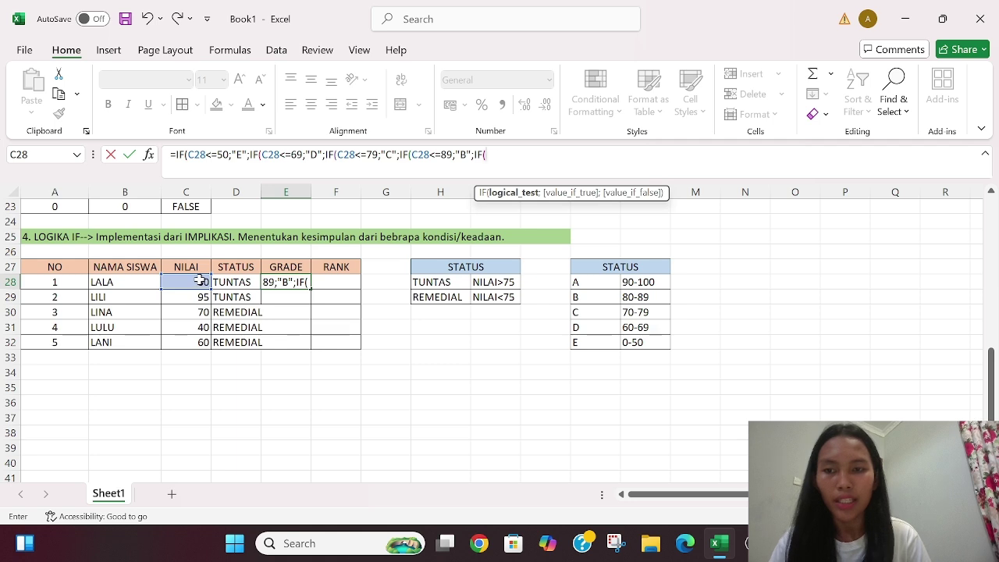
left_click(202, 281)
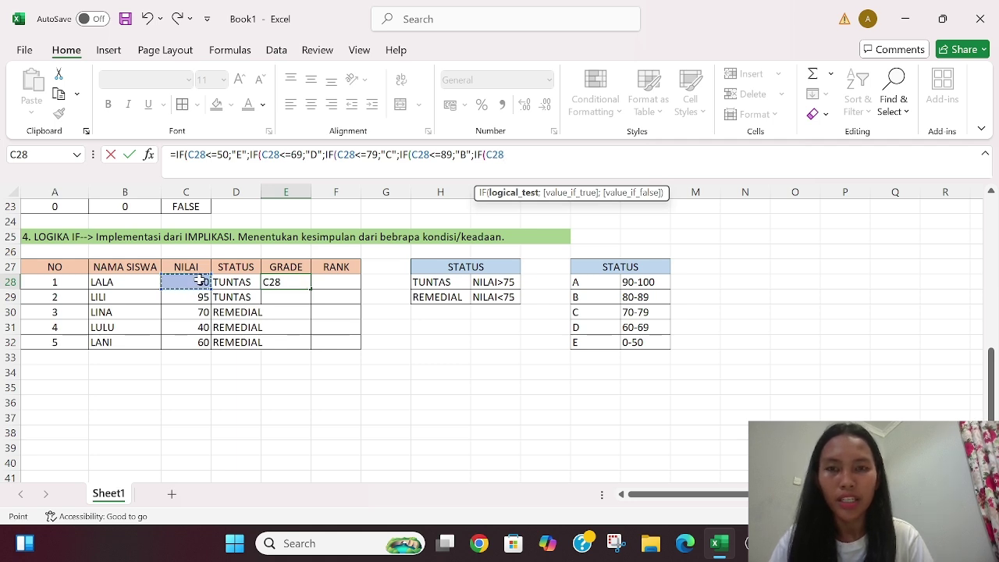
type("<")
type("=1")
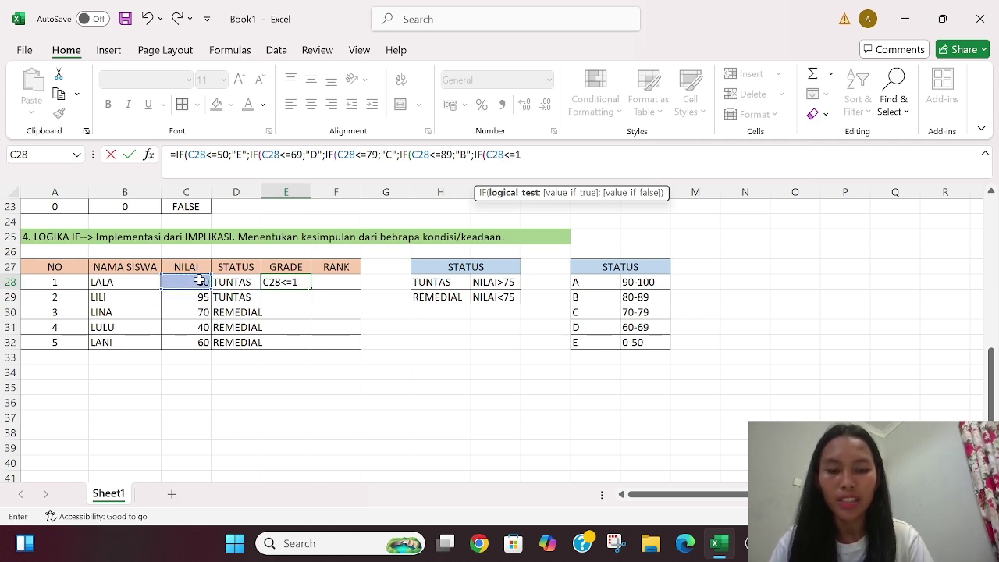
type("00;")
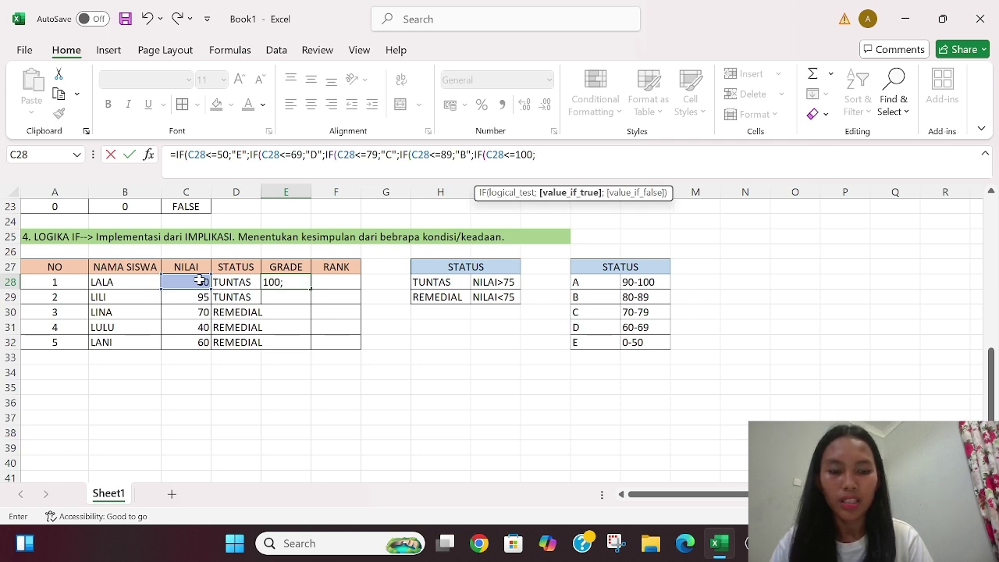
type("\"A")
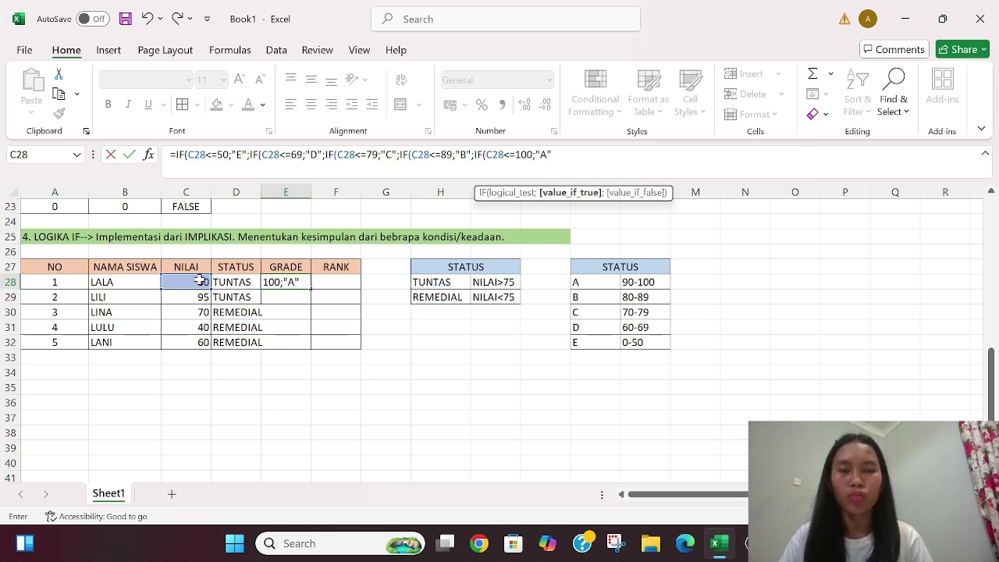
type(")))")
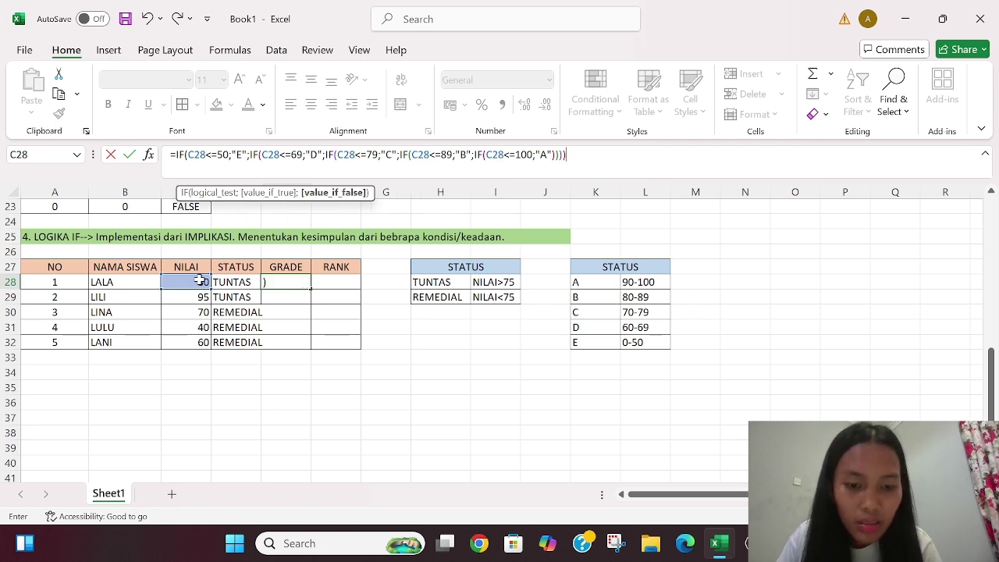
type(")")
key("Return")
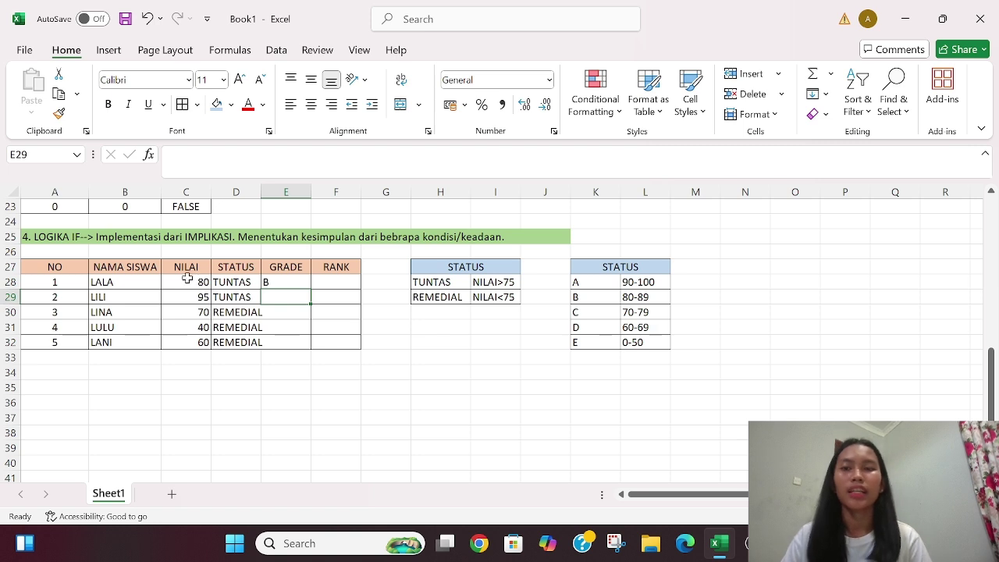
Step: Fill the GRADE formula from E28 down to E32 and widen column D to fit the STATUS texts
left_click(289, 281)
left_click_drag(310, 288, 313, 346)
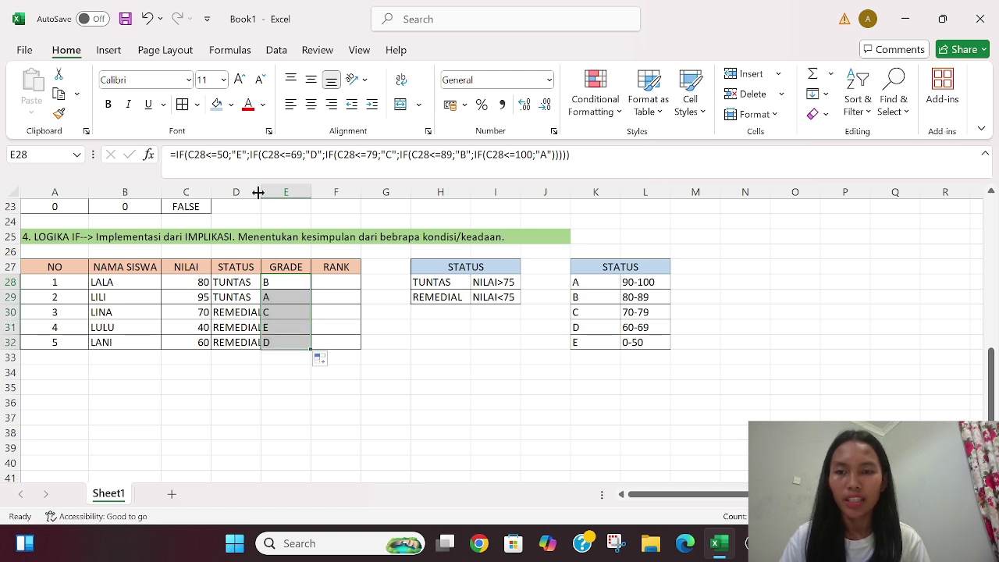
mouse_move(261, 192)
left_mouse_down()
mouse_move(280, 195)
mouse_move(270, 193)
left_mouse_up()
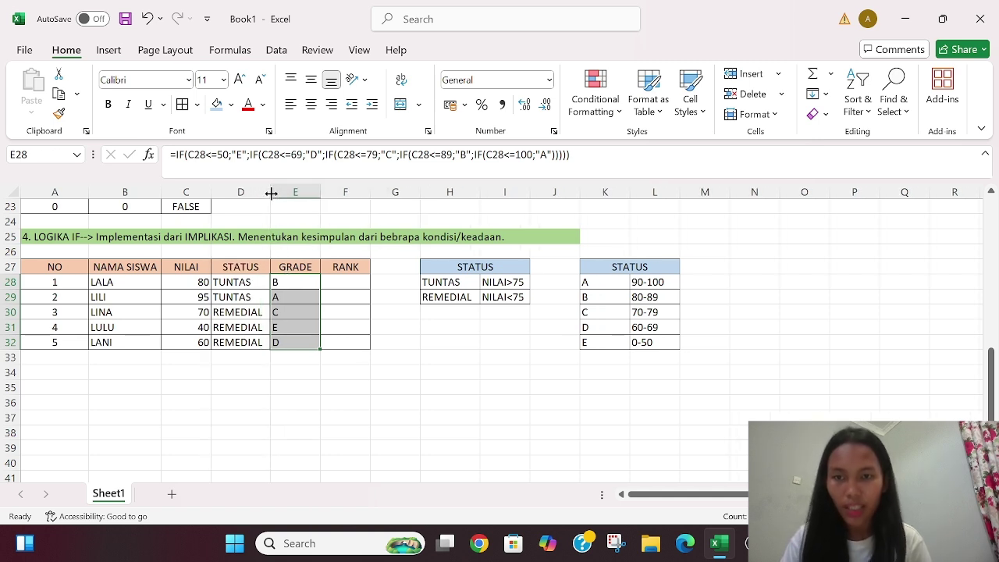
Step: Enter =RANK(C28;$C$28:$C$32) in F28, the first RANK cell, with the score range as an absolute reference
left_click(346, 280)
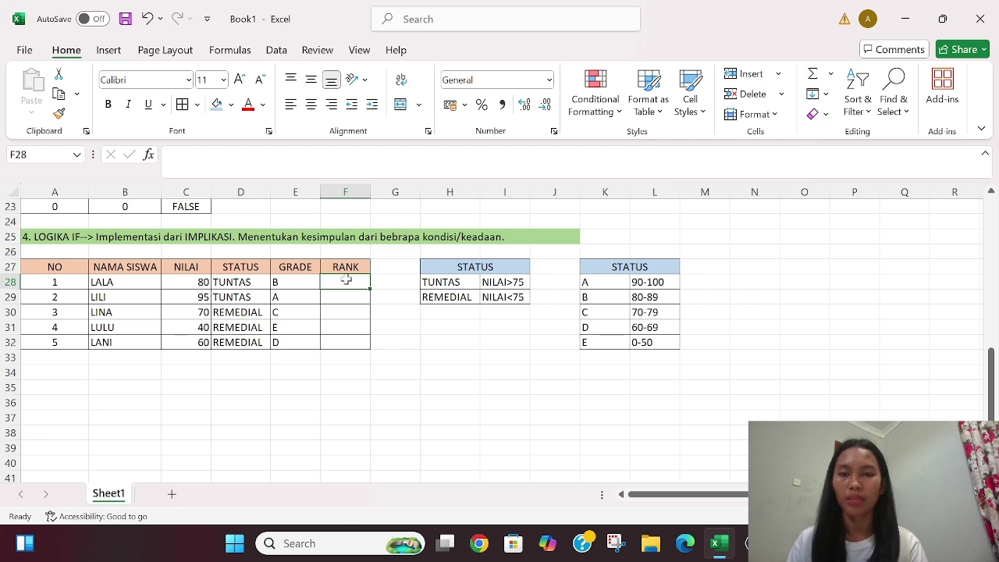
type("=RA")
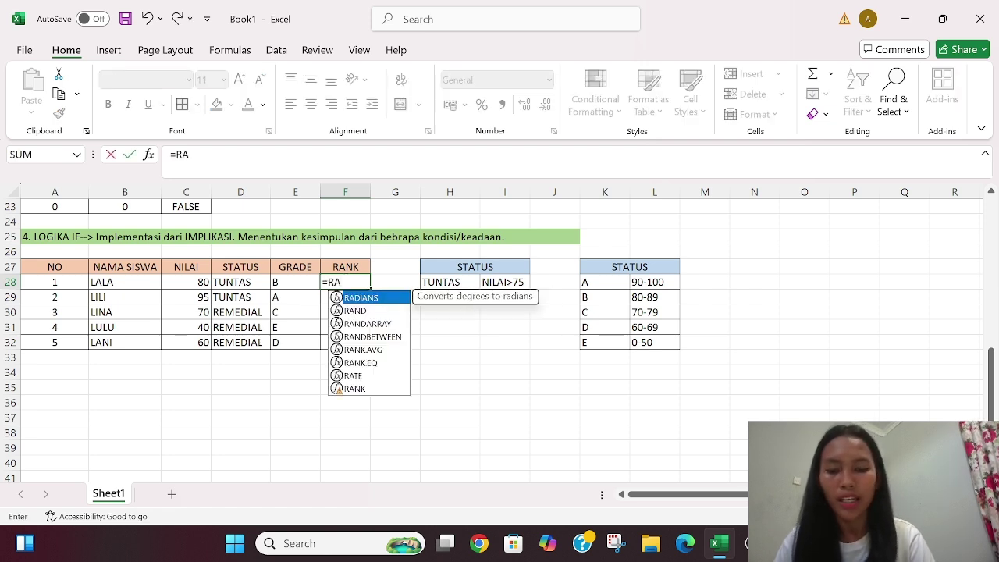
type("NK(")
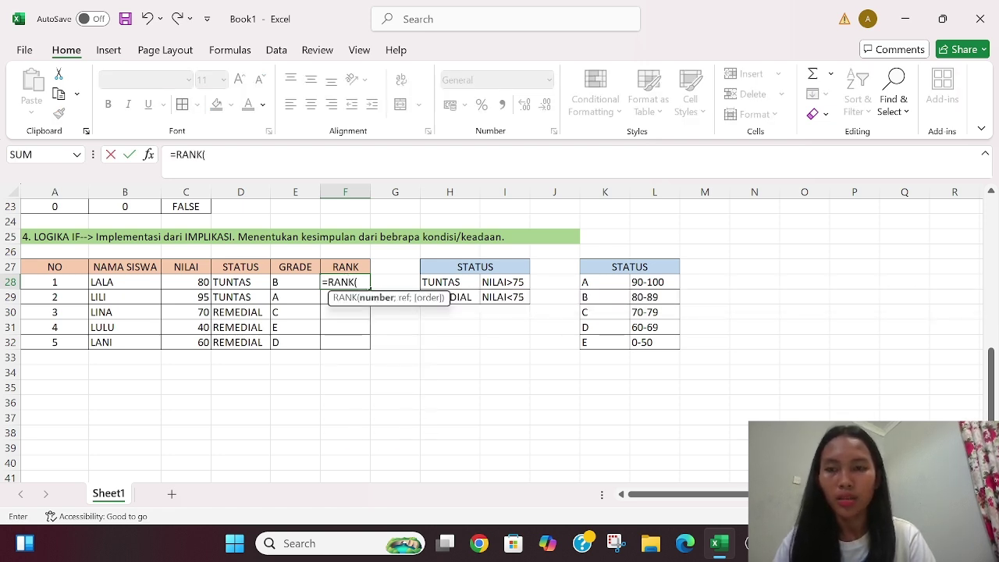
left_click(201, 282)
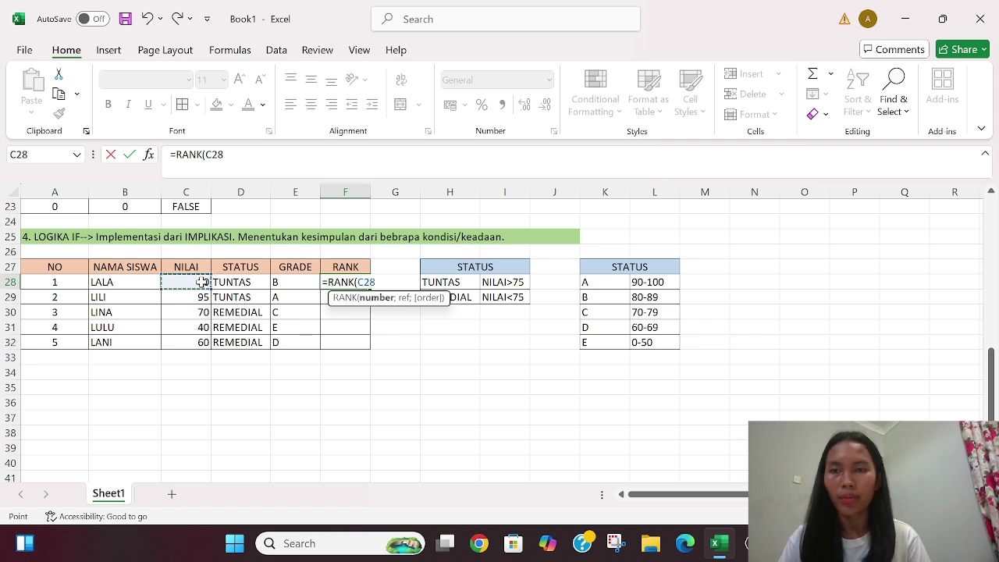
type(";")
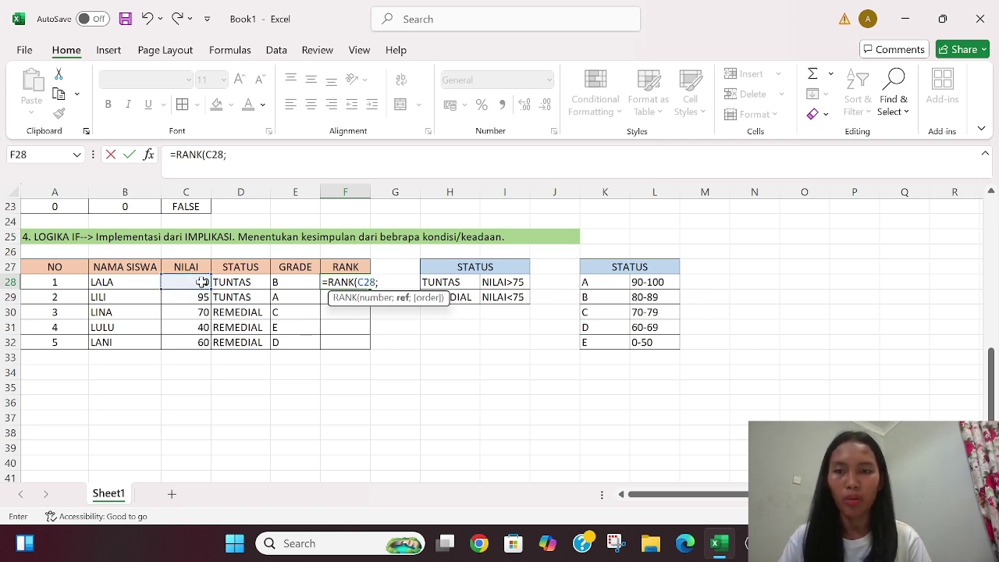
left_click_drag(201, 282, 204, 342)
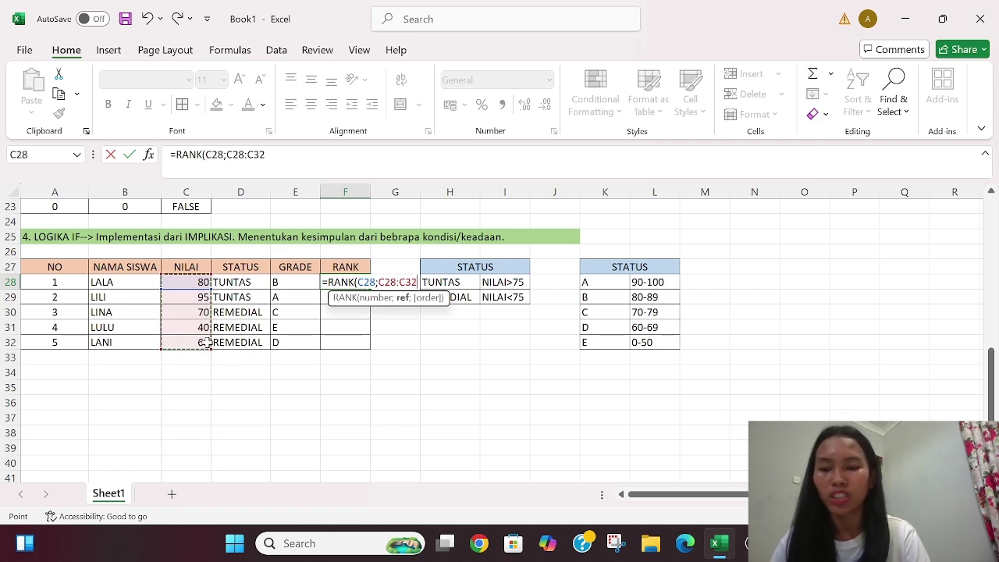
key("F4")
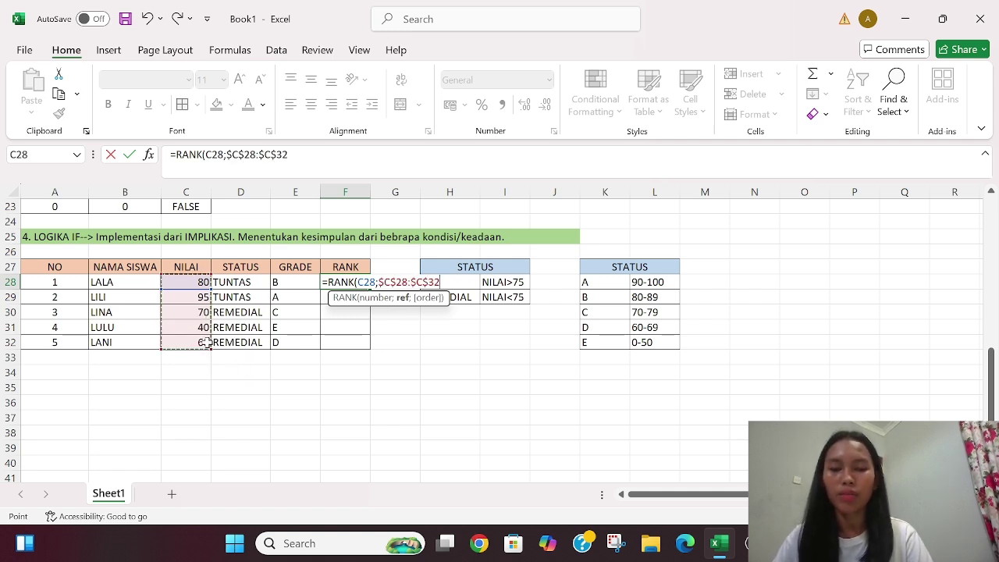
type(")")
key("Return")
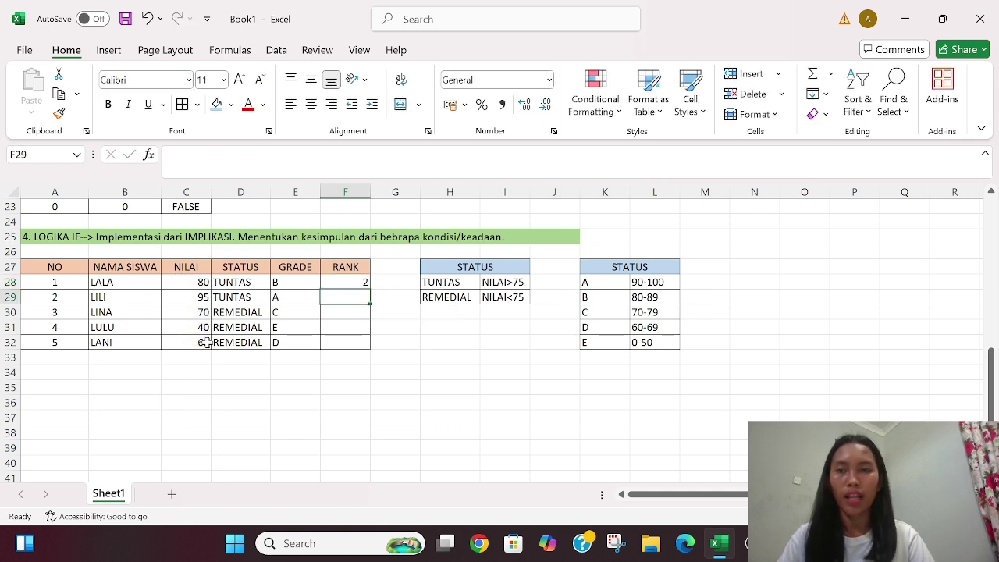
Step: Fill the RANK formula from F28 down to F32 and center the student data in B28:F32 horizontally
left_click(359, 282)
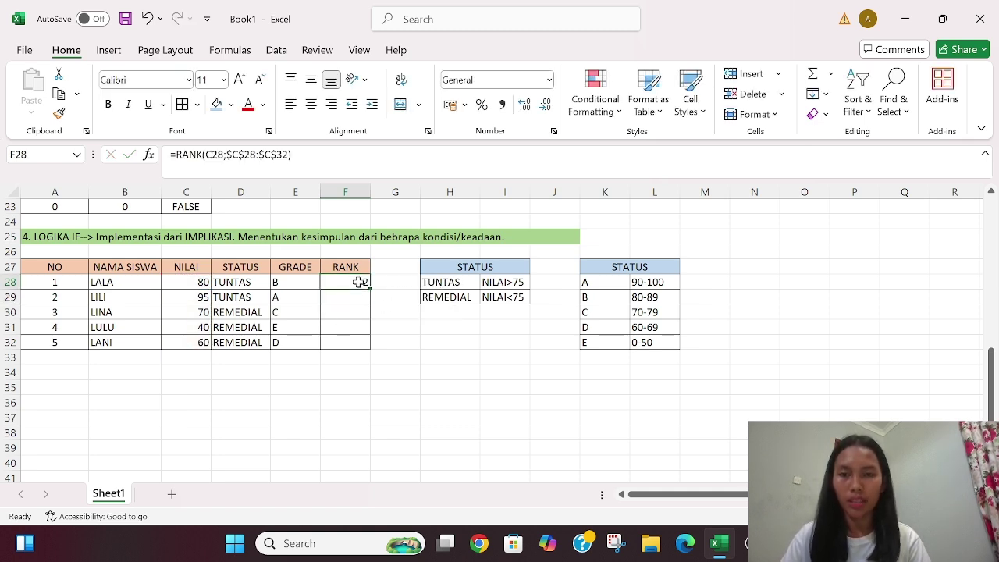
left_click_drag(370, 288, 373, 347)
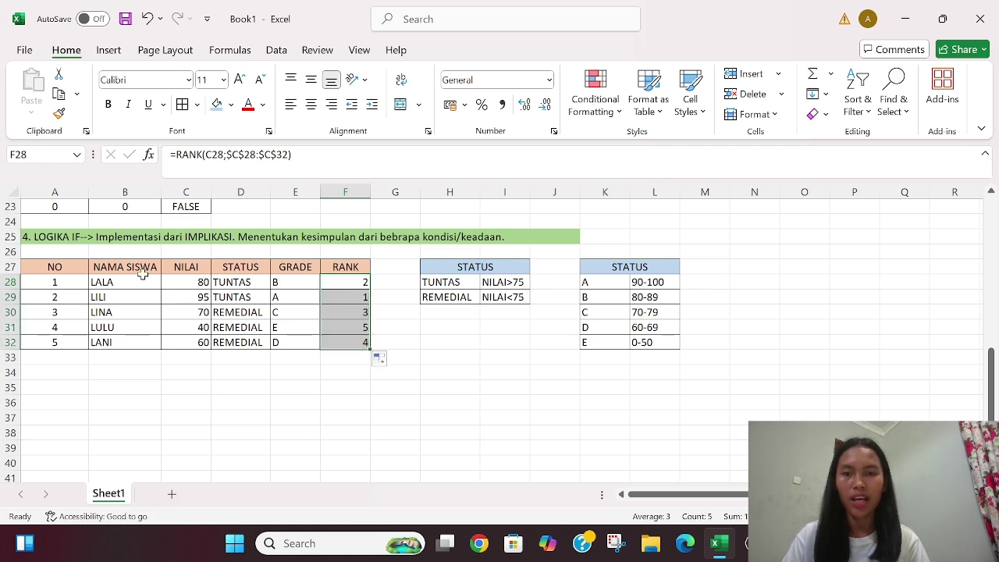
left_click_drag(101, 283, 355, 348)
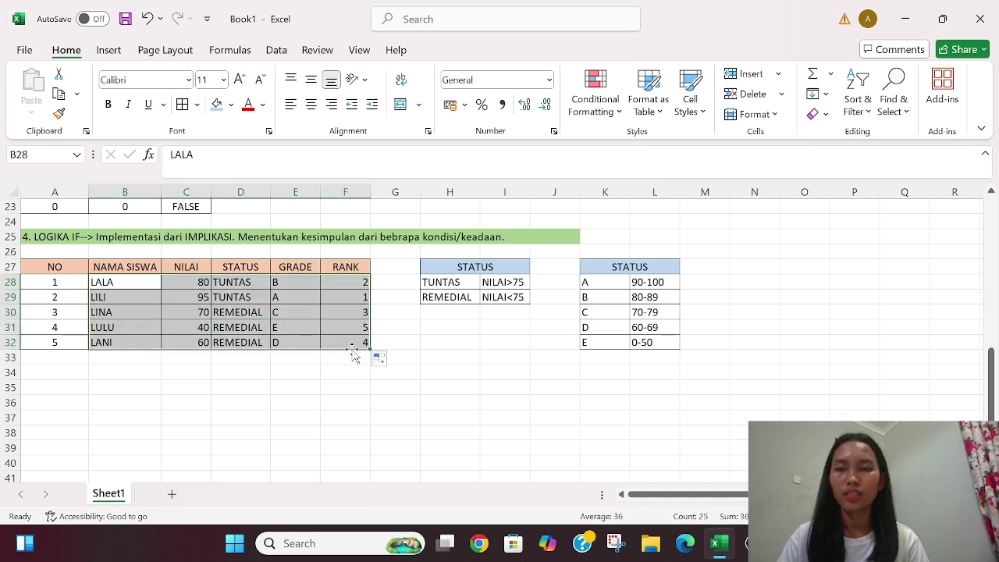
left_click(311, 104)
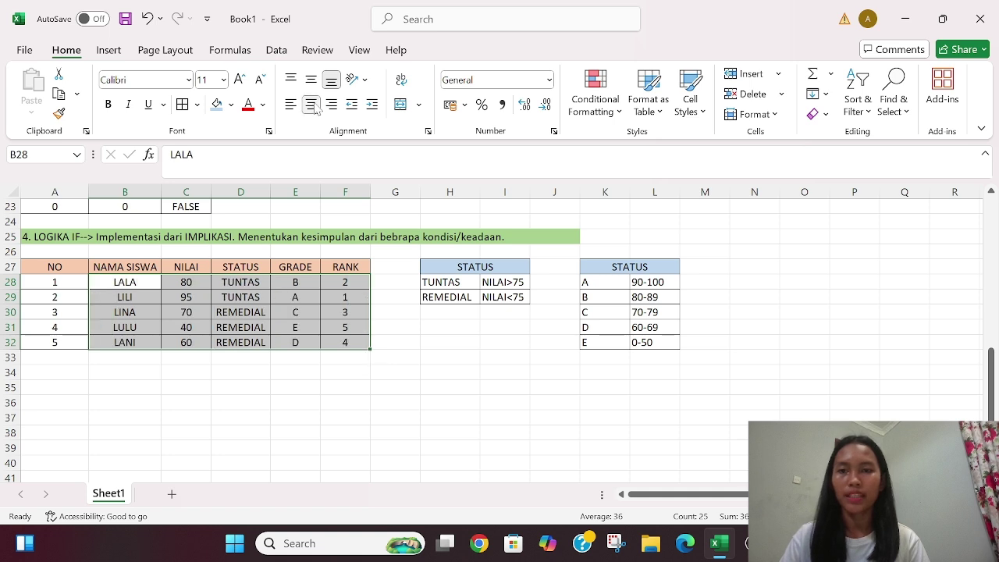
Step: Rename the worksheet Sheet1 as FUNGSI LOGIKA
left_click(127, 493)
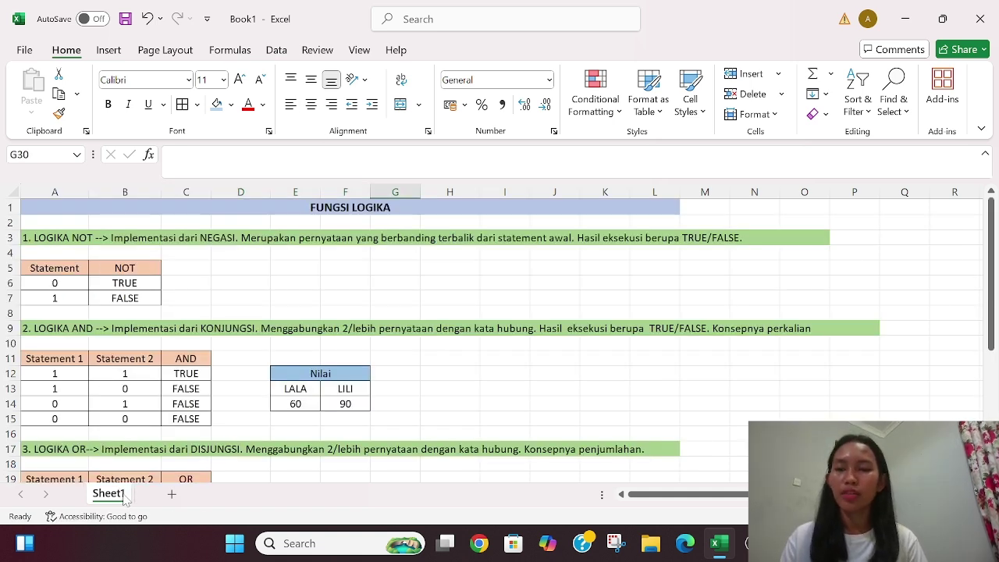
double_click(110, 493)
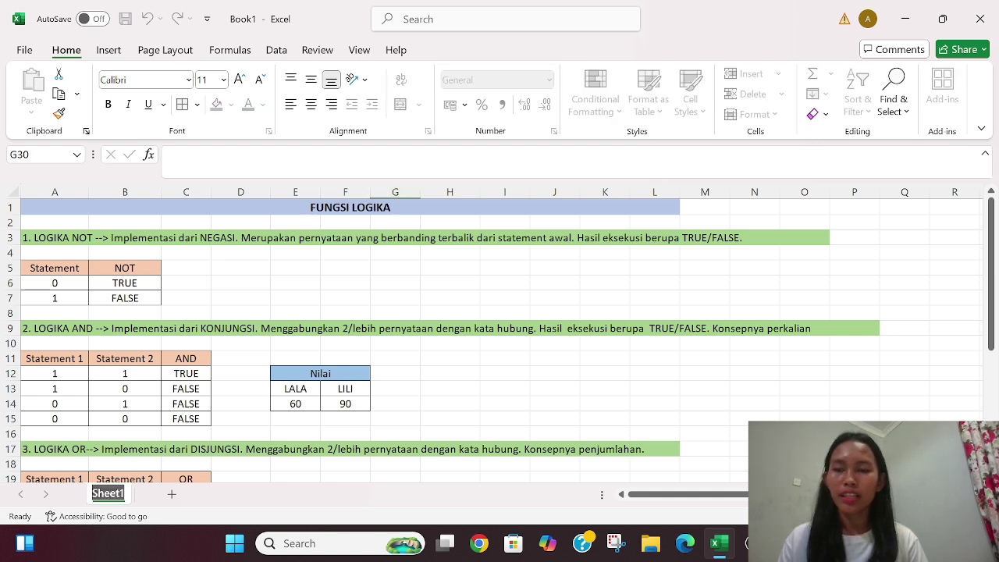
type("FU")
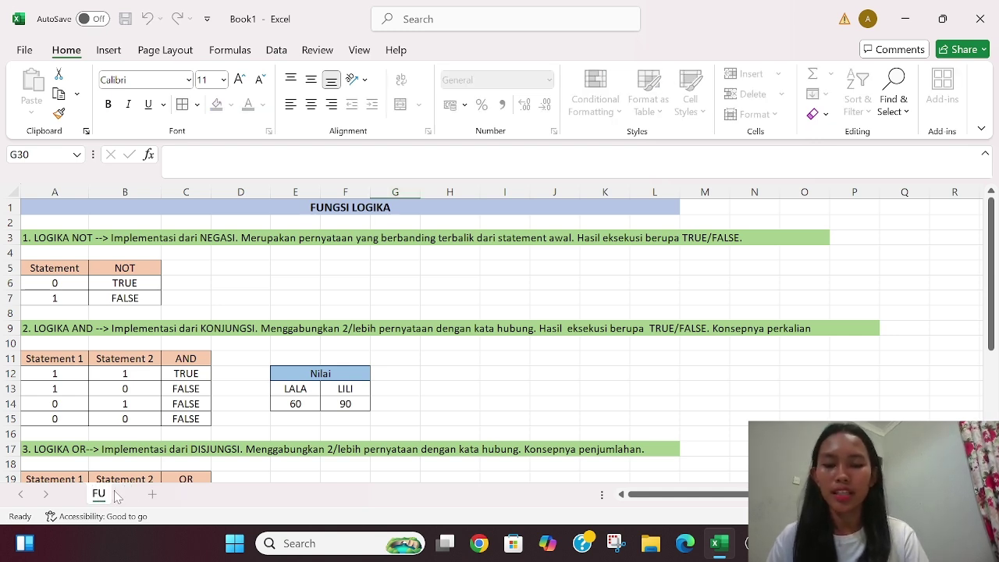
type("NGSI LOGIKA")
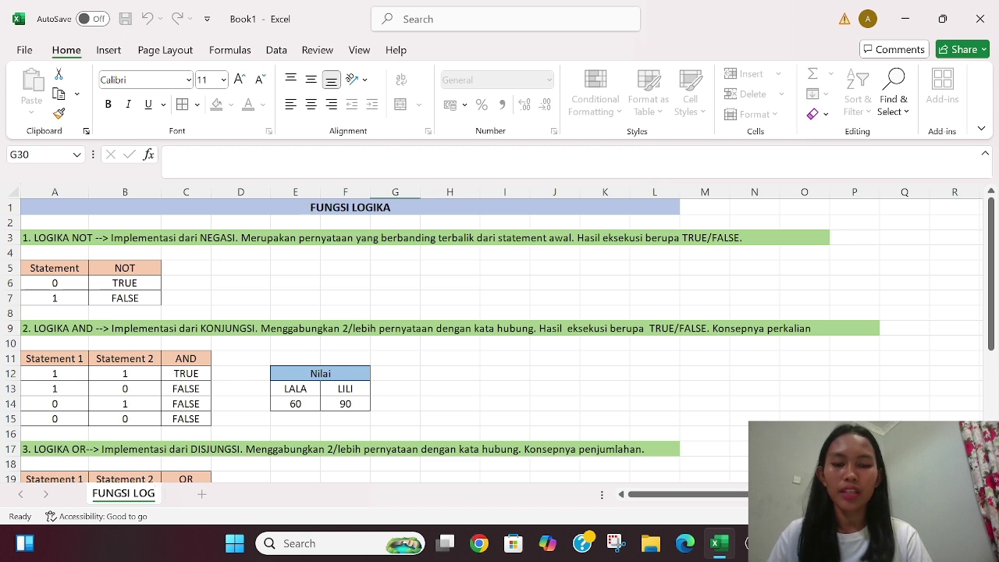